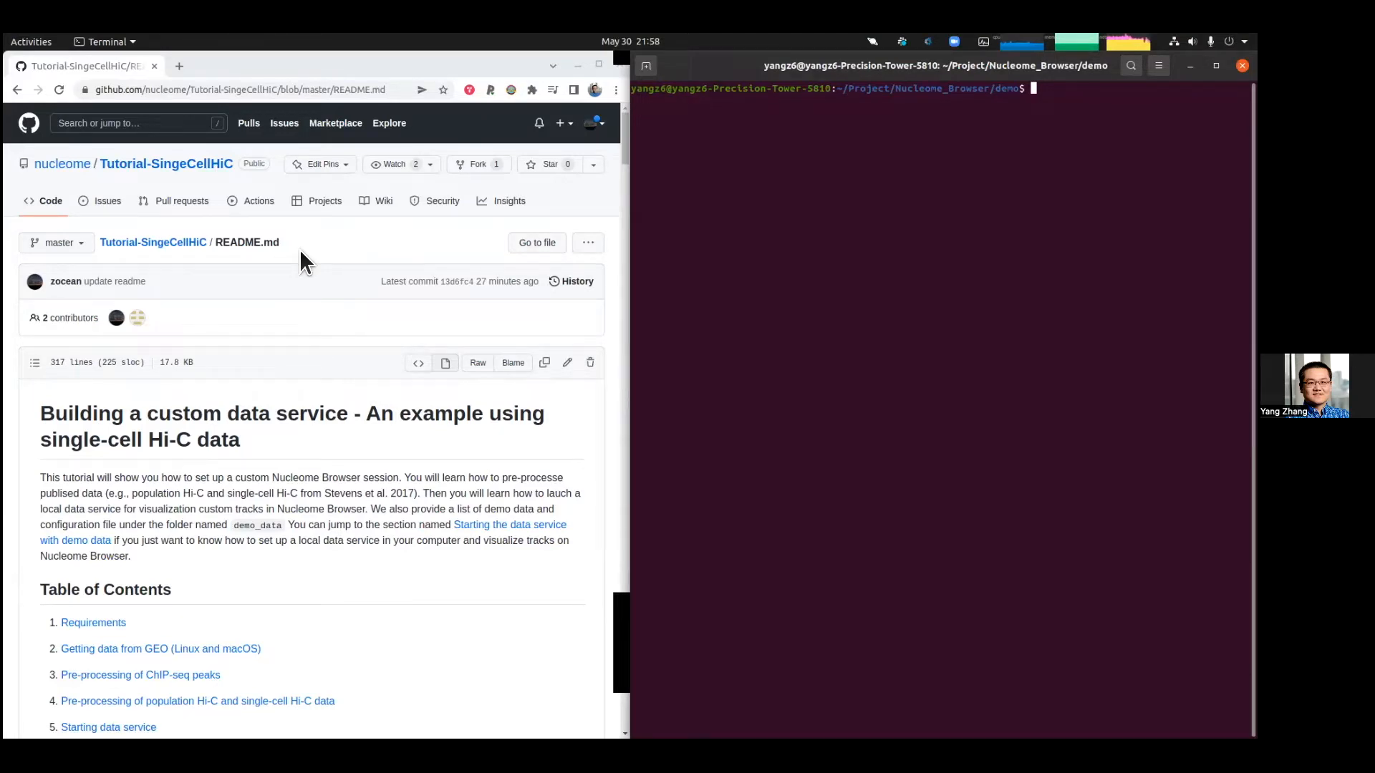
# Step: Skim the README's introduction and table of contents
pyautogui.scroll(-3, 318, 305)
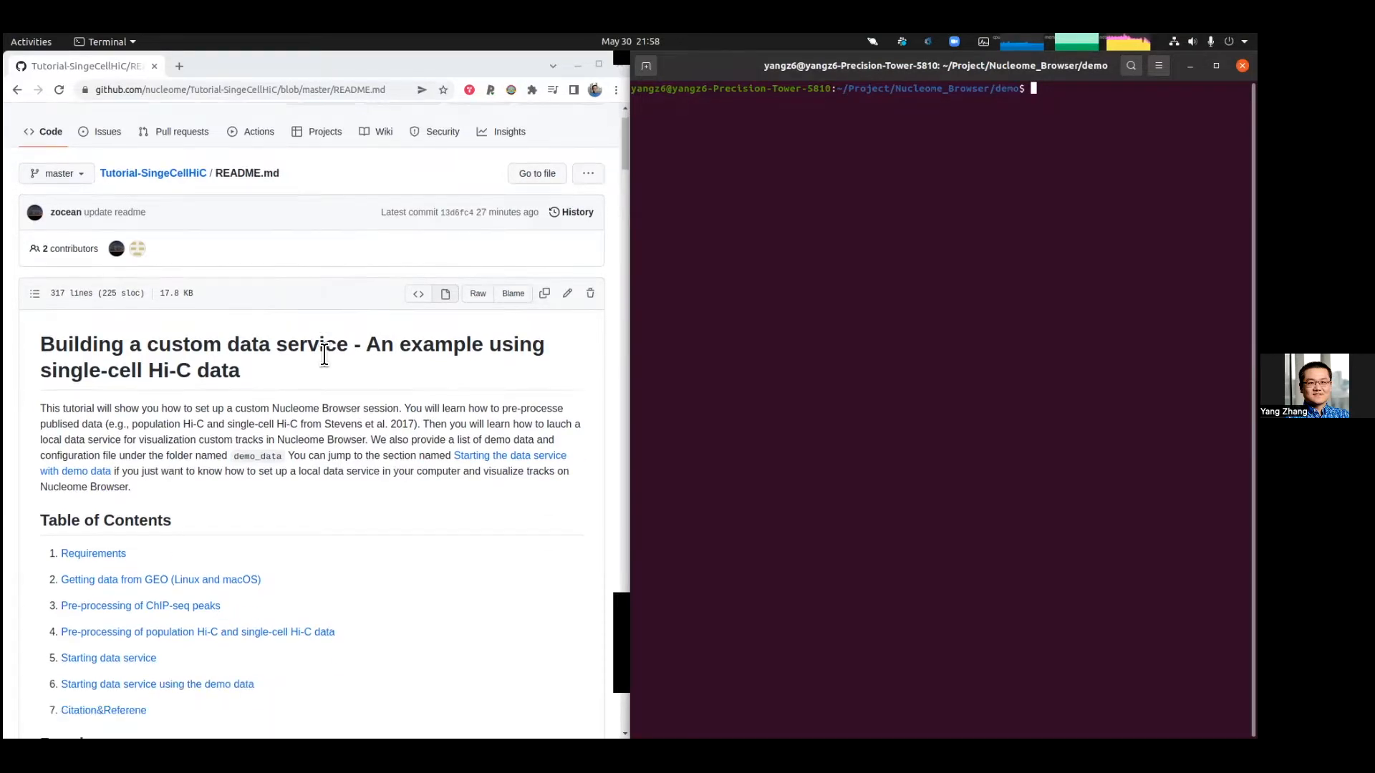
pyautogui.scroll(-2, 354, 382)
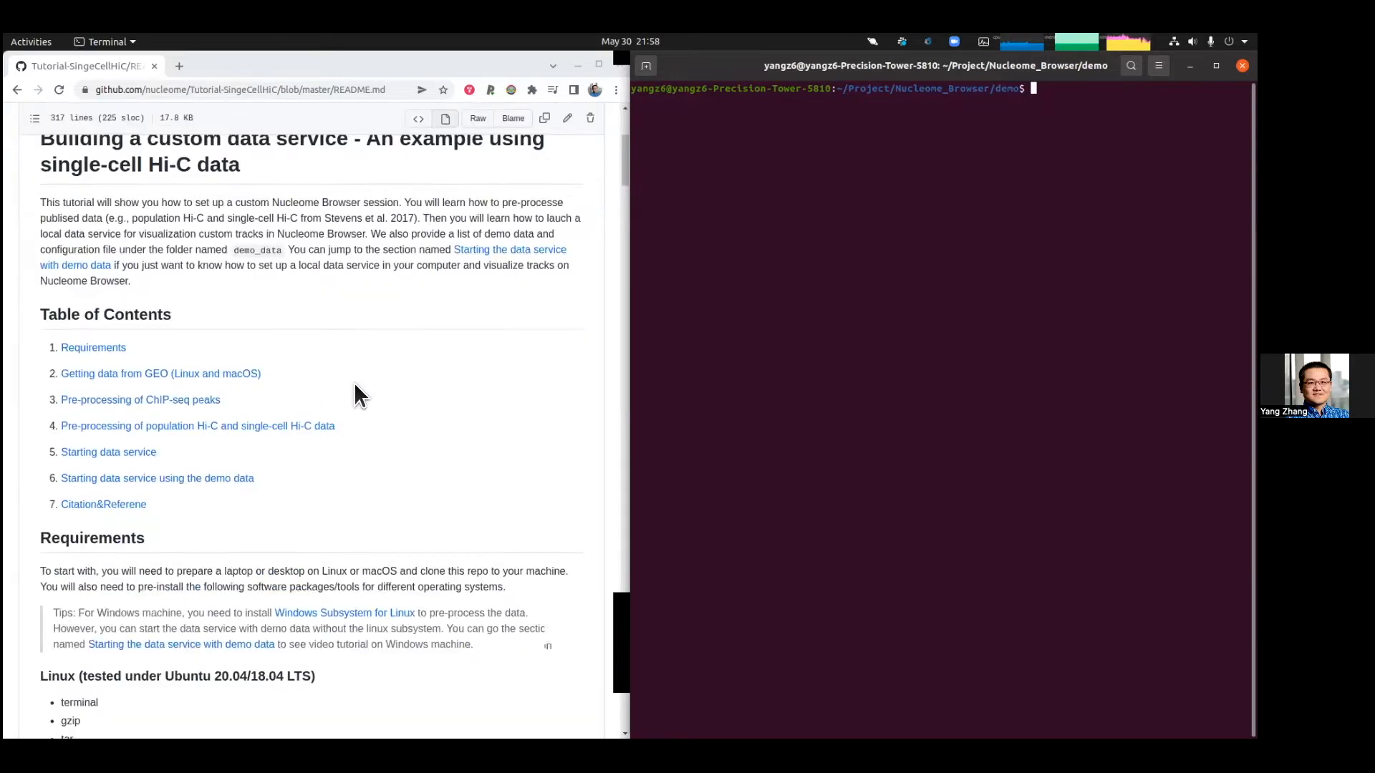
pyautogui.moveTo(269, 370); pyautogui.dragTo(145, 370)
pyautogui.click(408, 383)
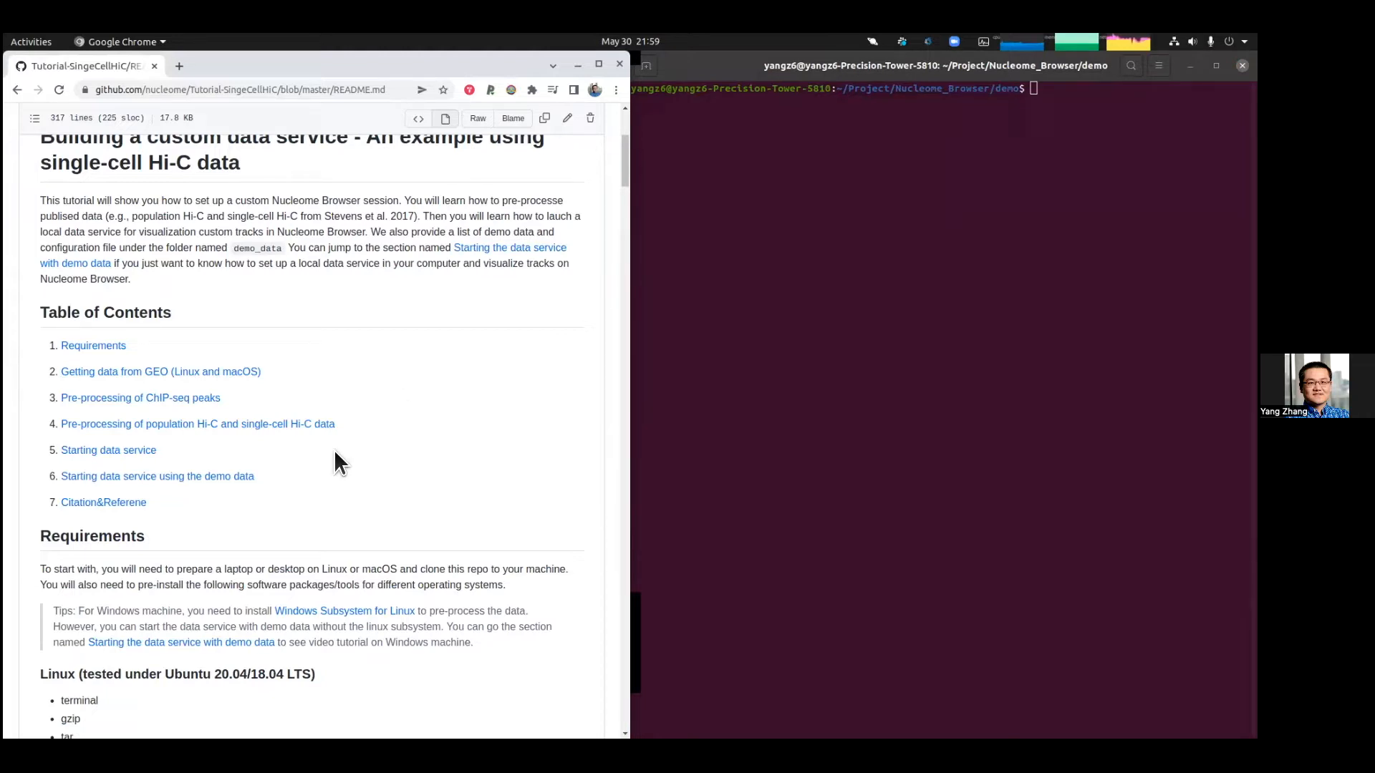
pyautogui.scroll(4, 381, 441)
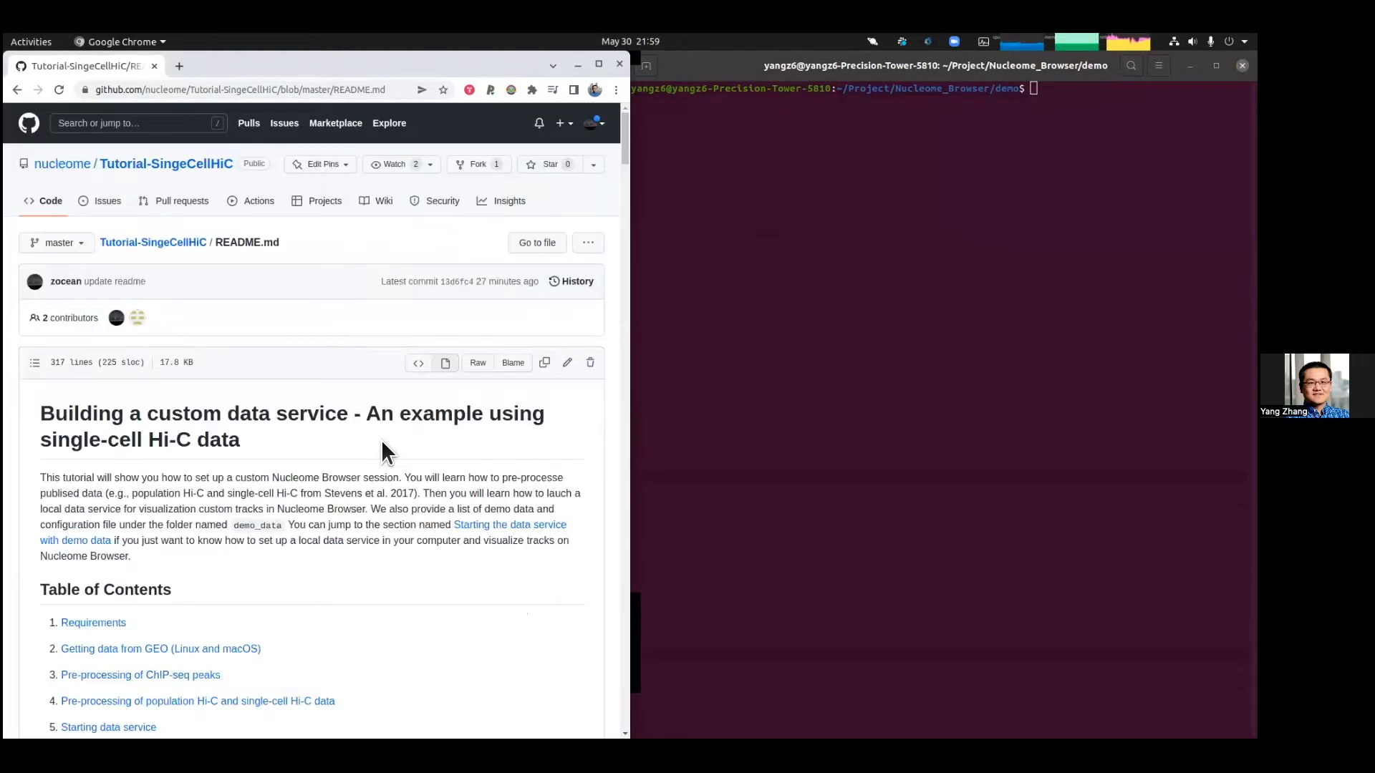
# Step: Open the Tutorial-SingeCellHiC repository home page and review the README's Requirements section for Linux
pyautogui.click(182, 246)
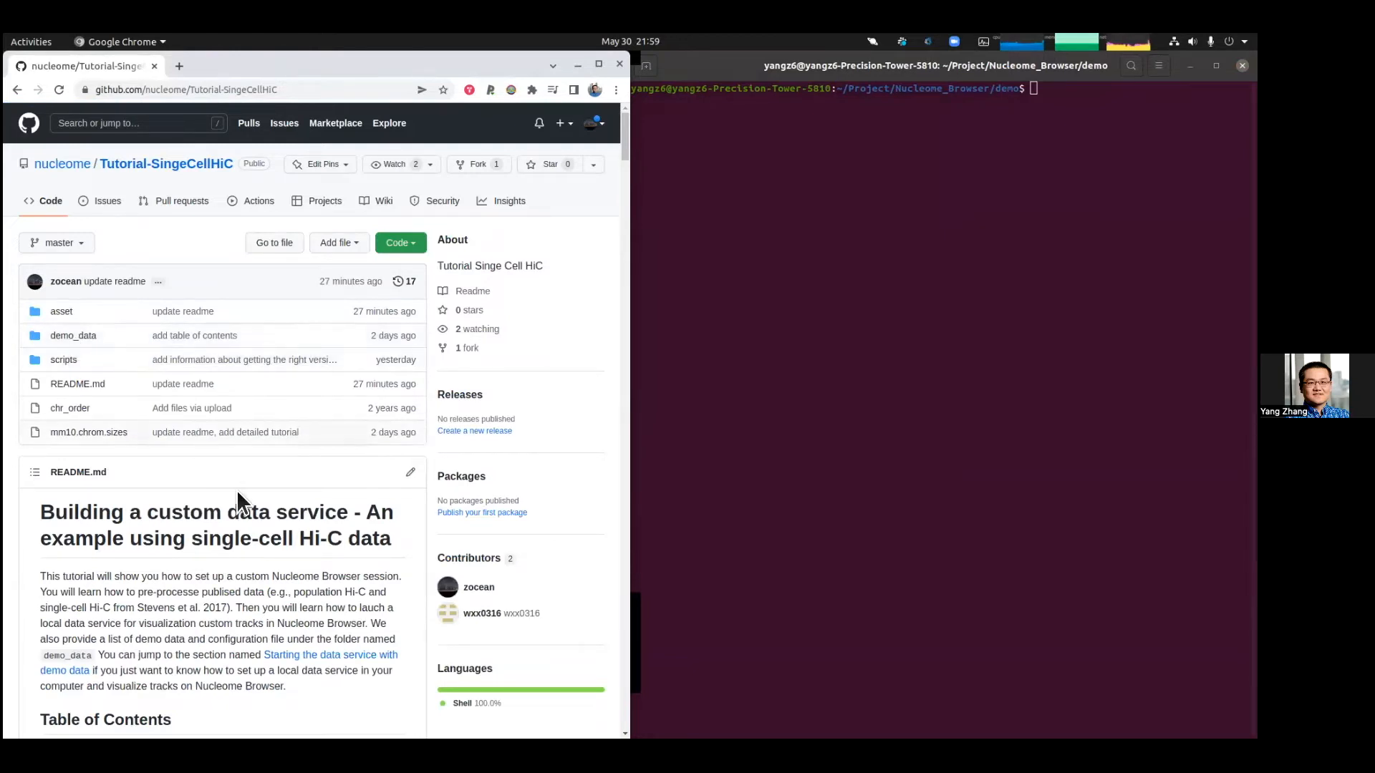
pyautogui.scroll(-3, 276, 474)
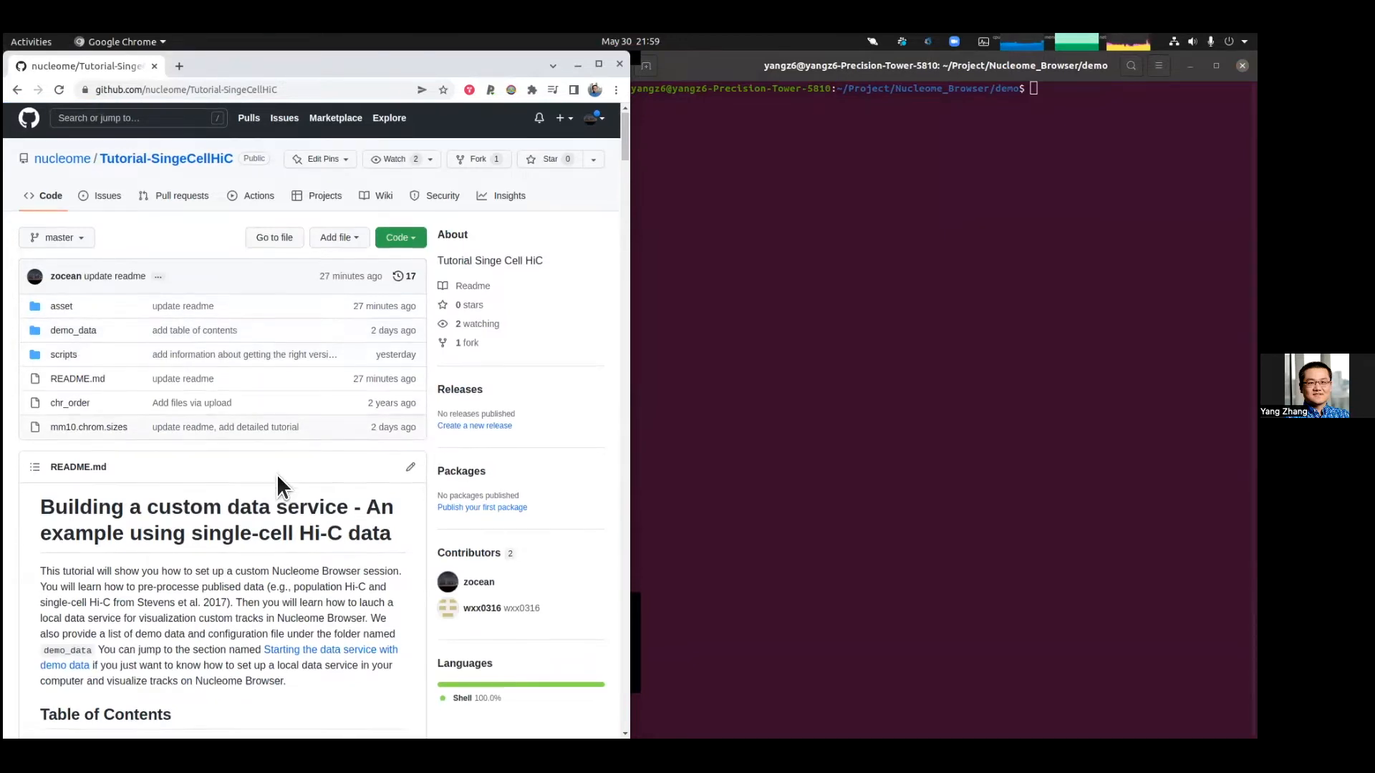
pyautogui.scroll(-3, 278, 477)
pyautogui.scroll(-2, 279, 475)
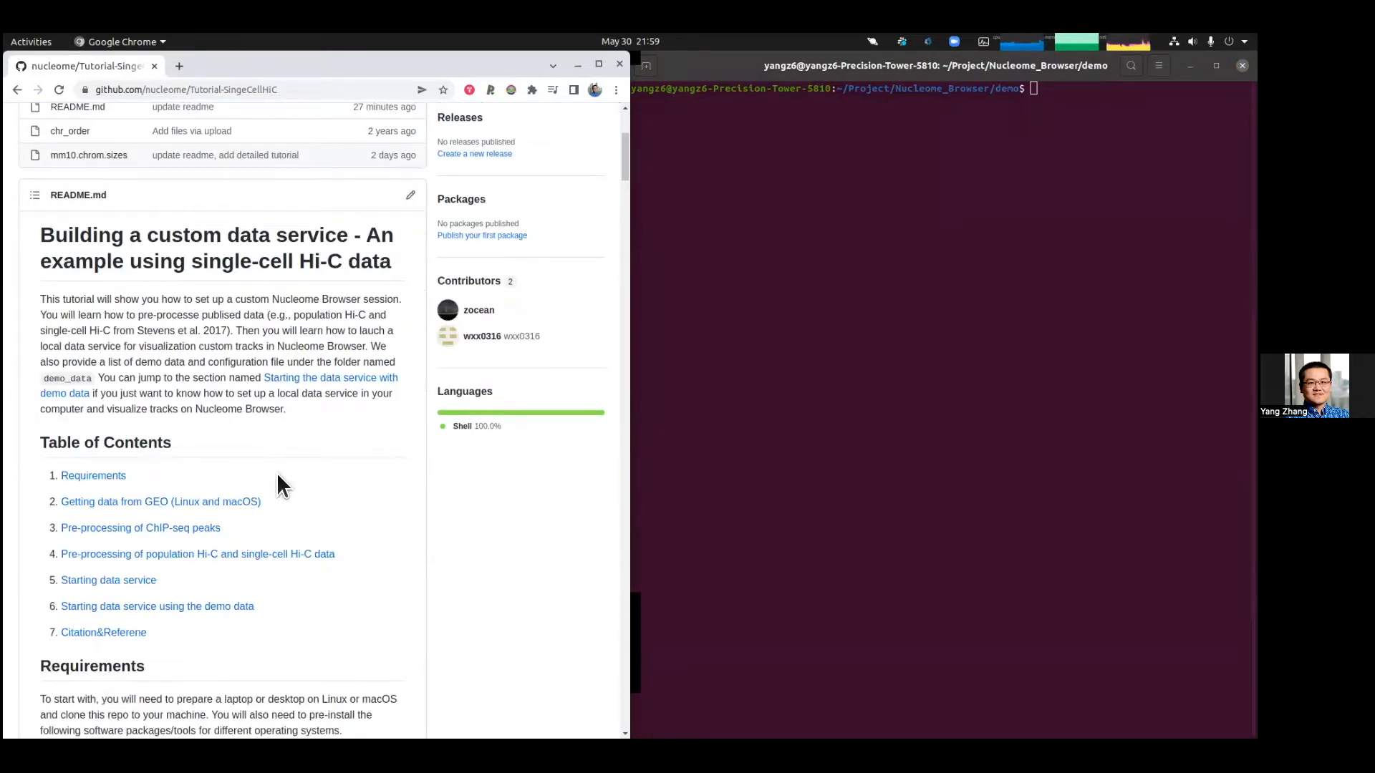
pyautogui.scroll(-1, 276, 473)
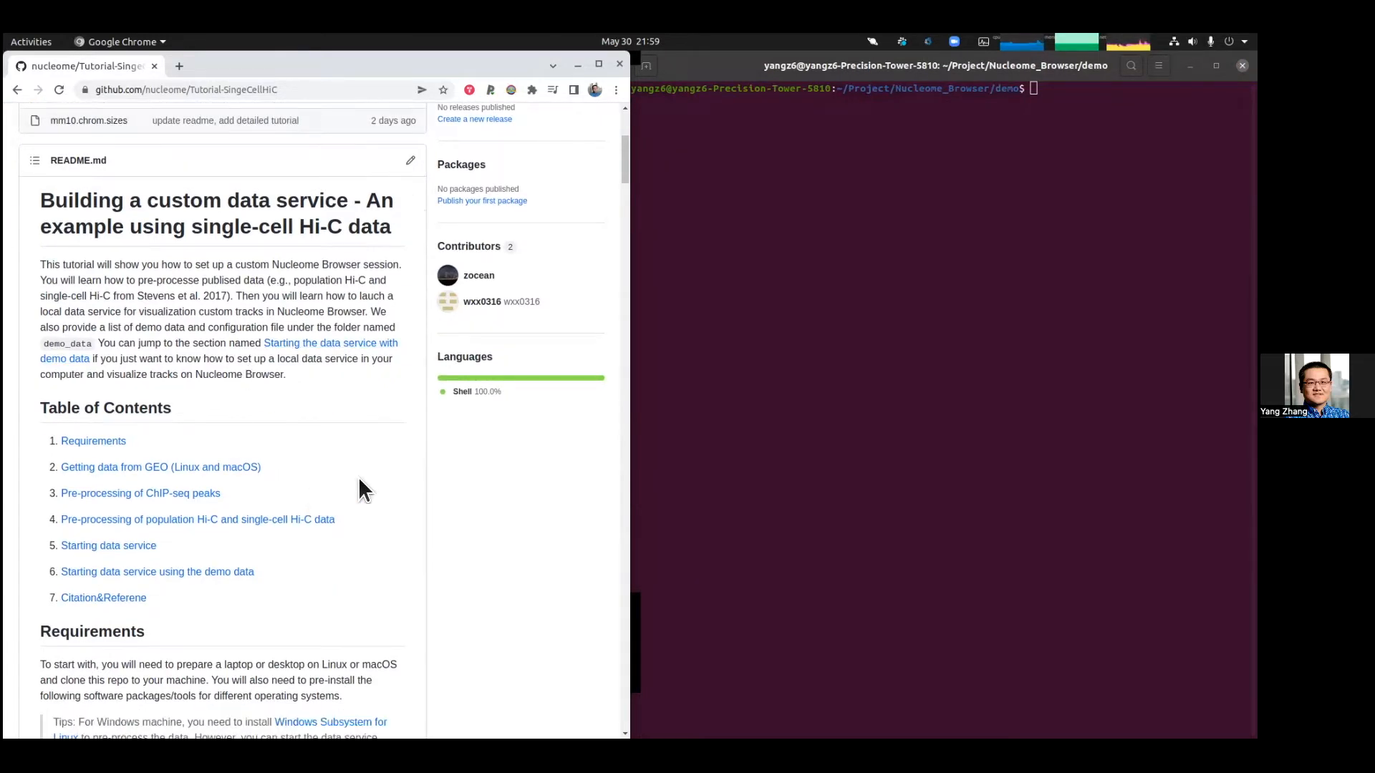
pyautogui.scroll(5, 352, 473)
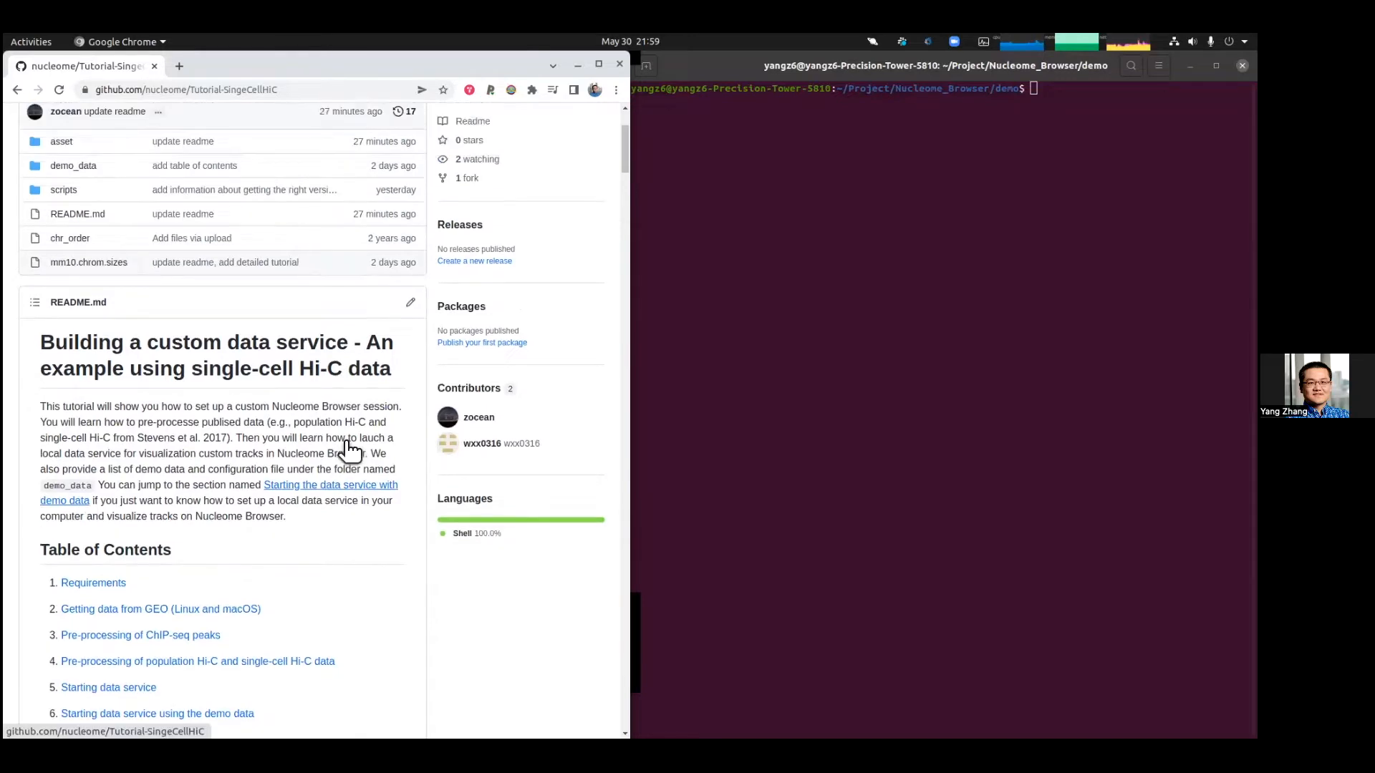
pyautogui.scroll(-4, 283, 475)
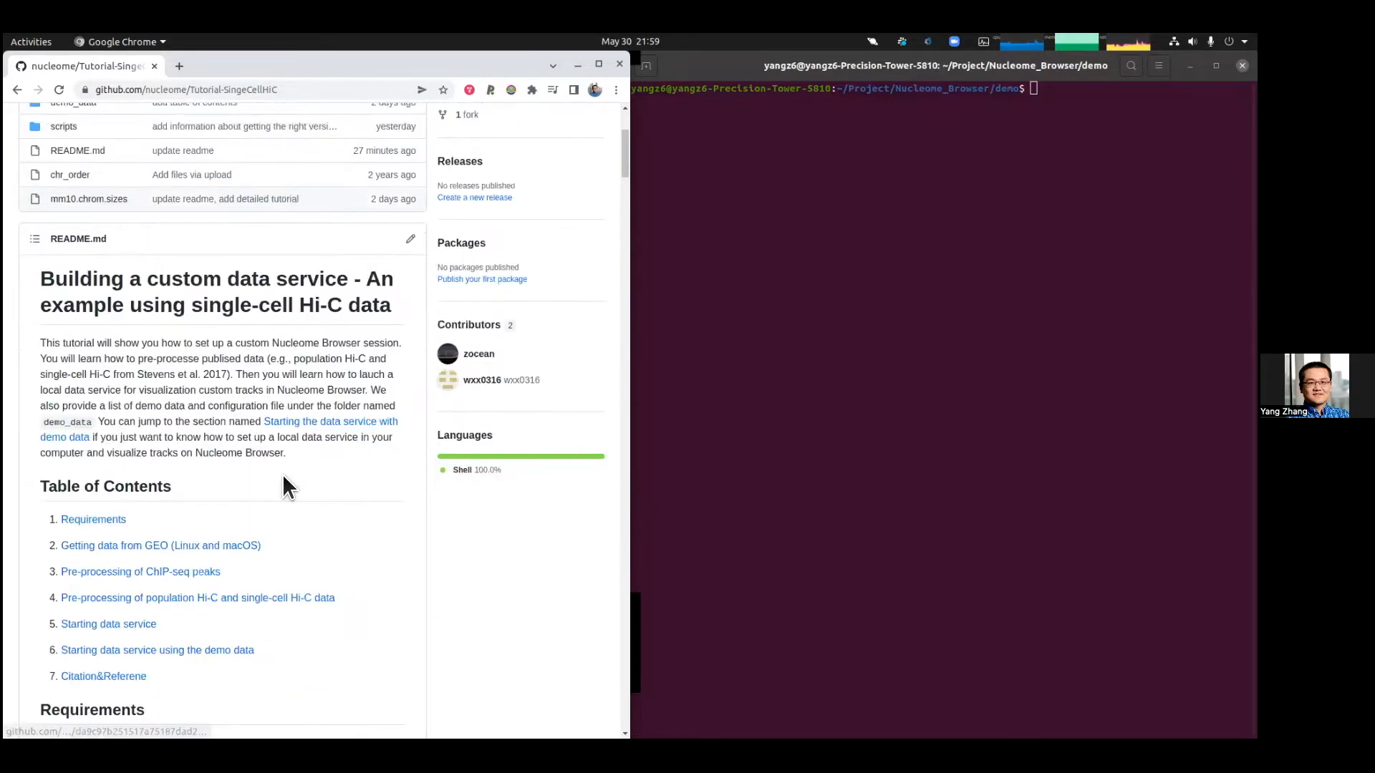
pyautogui.scroll(-7, 283, 474)
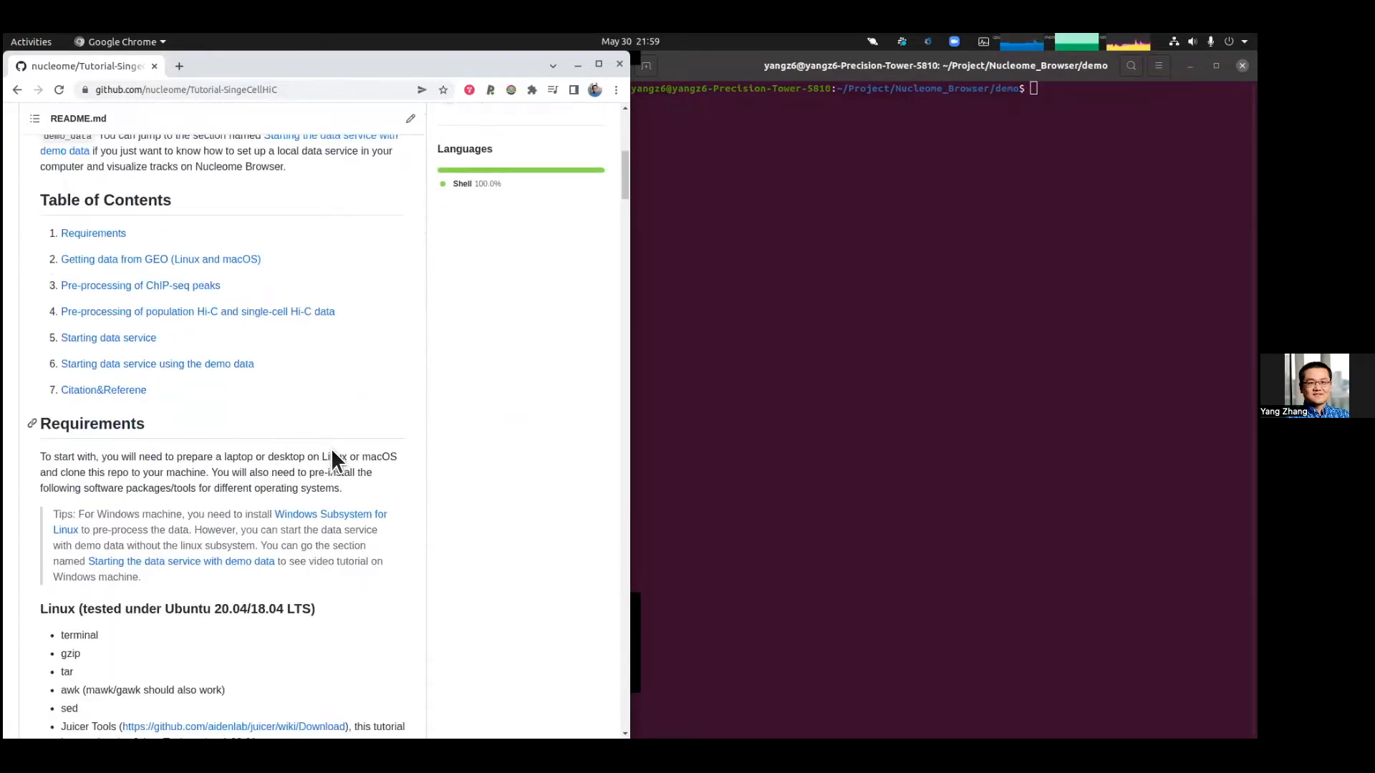
pyautogui.scroll(-5, 348, 450)
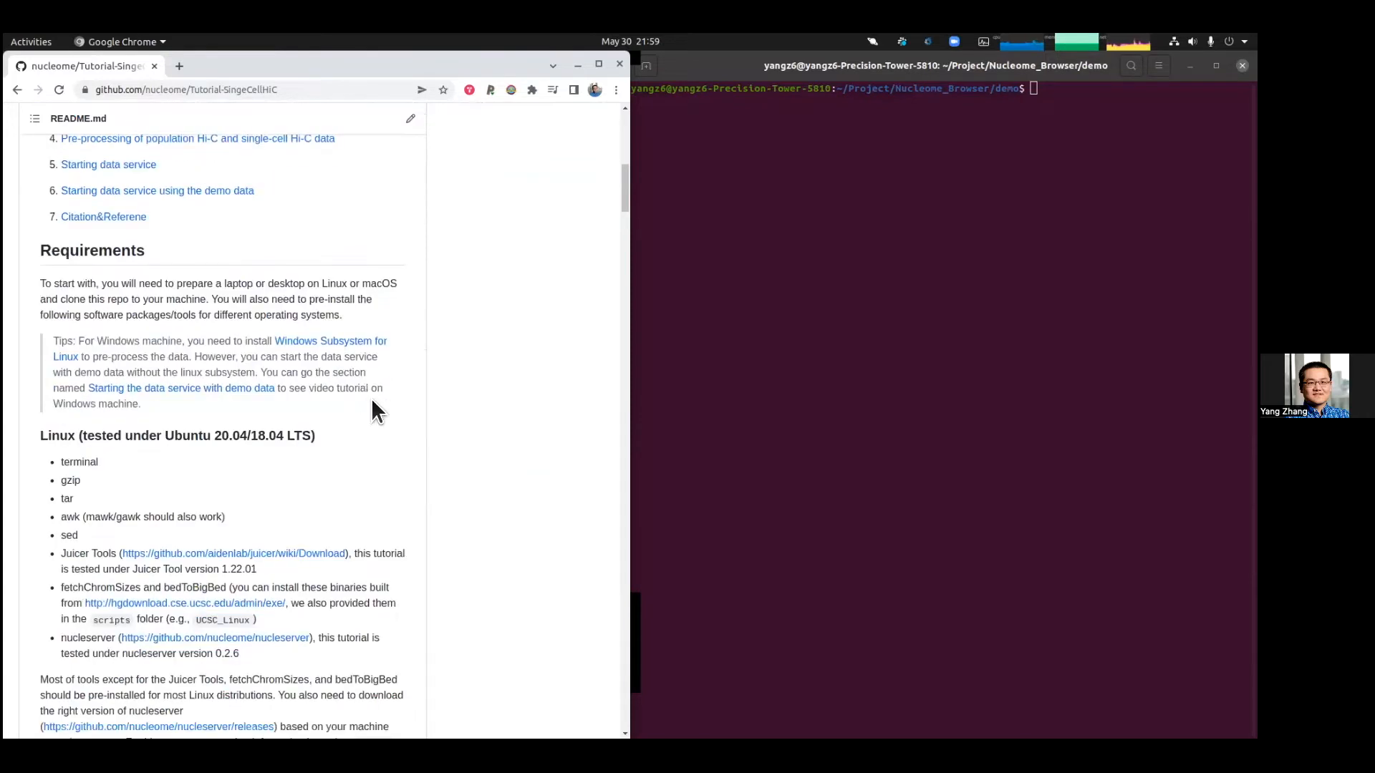
pyautogui.scroll(-3, 371, 398)
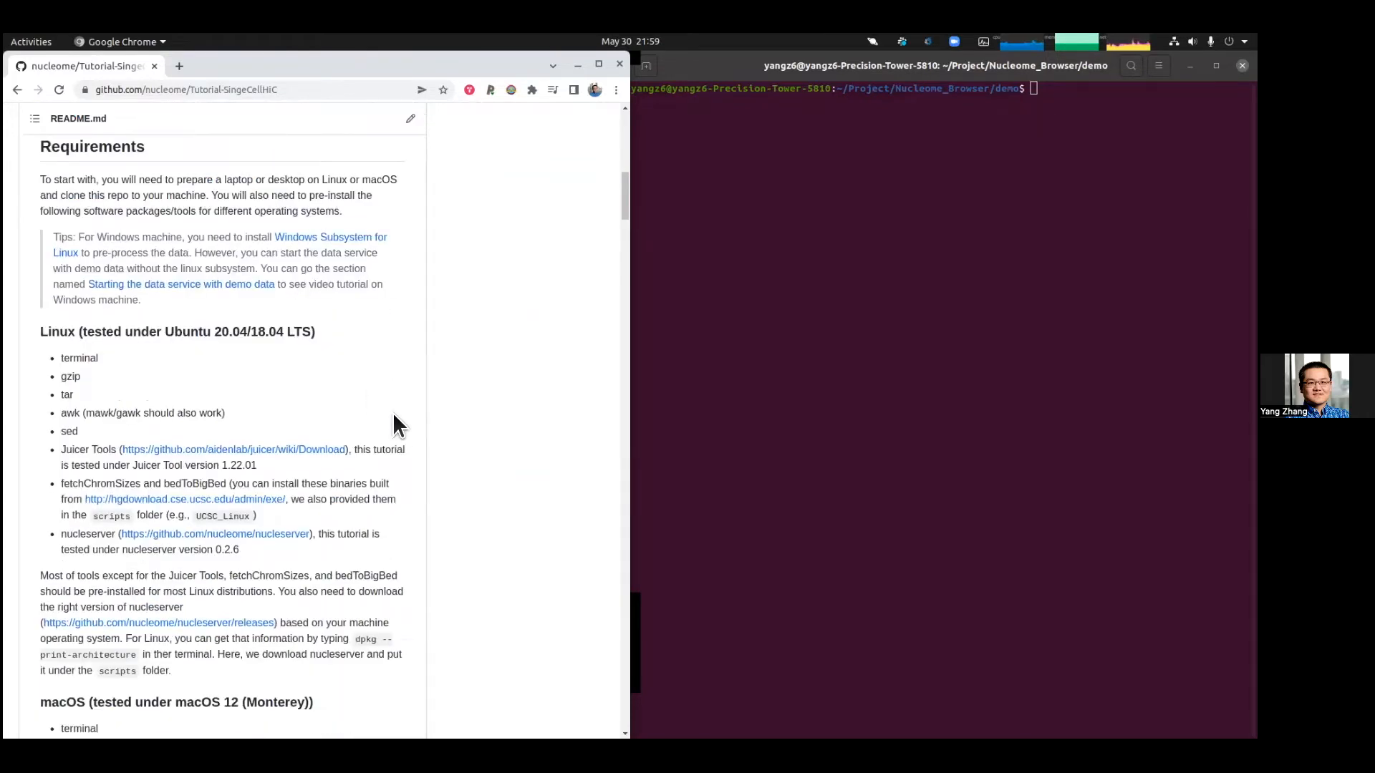
pyautogui.scroll(-3, 393, 412)
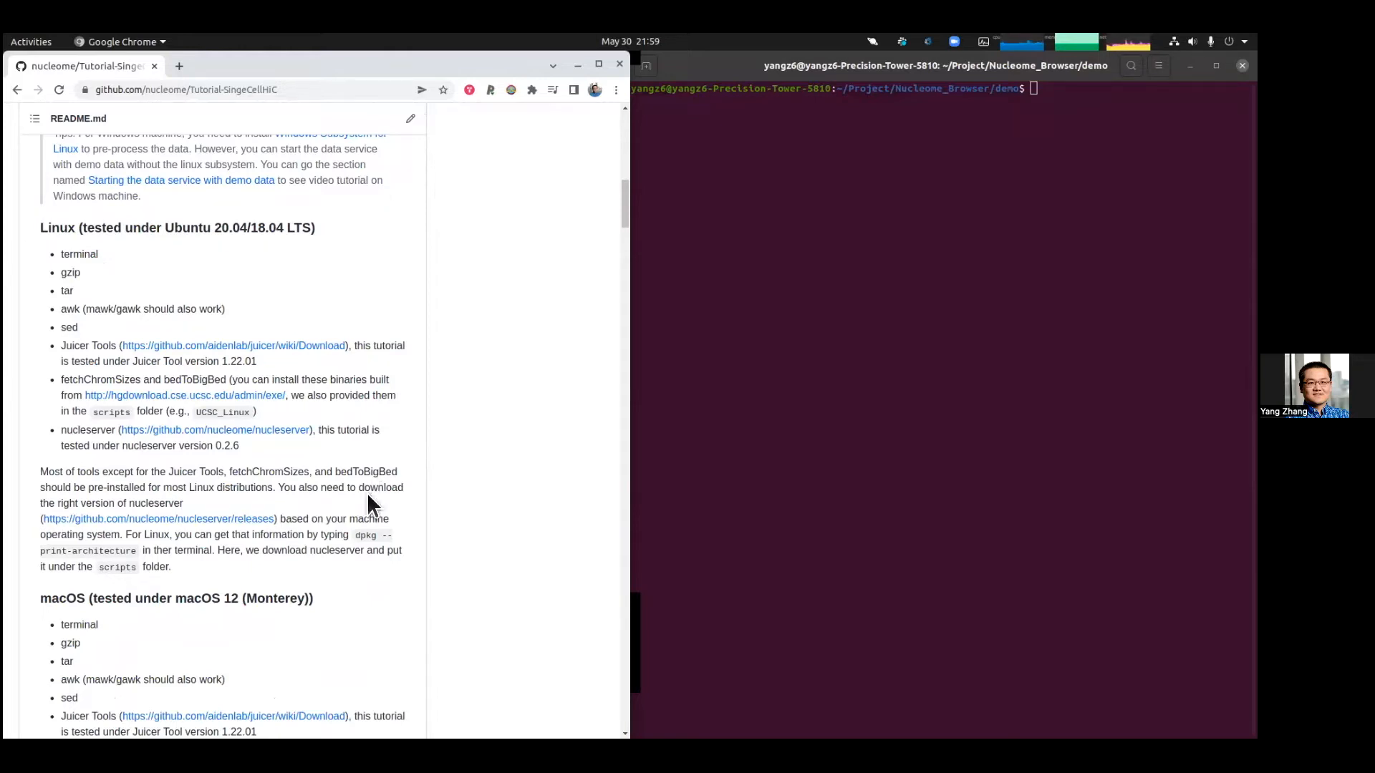
pyautogui.scroll(3, 387, 478)
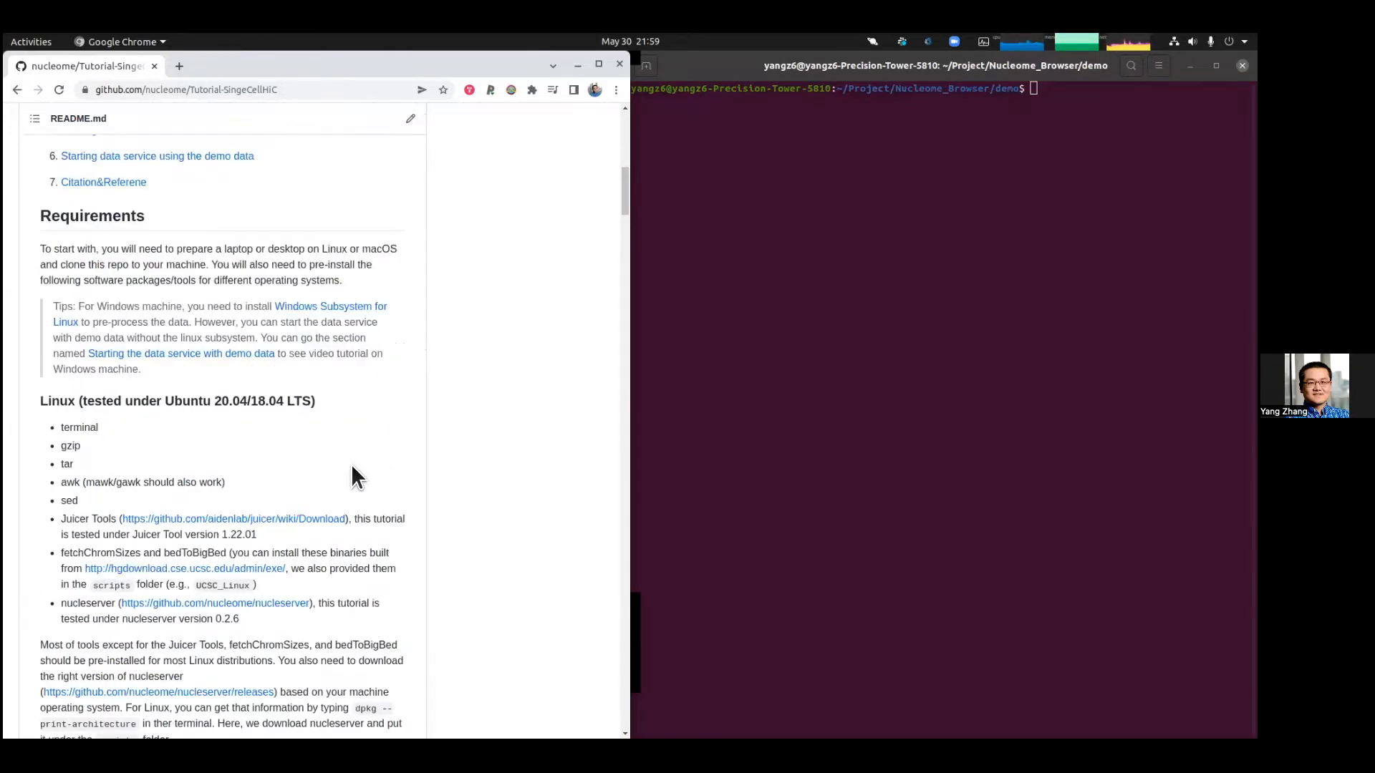
pyautogui.moveTo(64, 427); pyautogui.dragTo(246, 574)
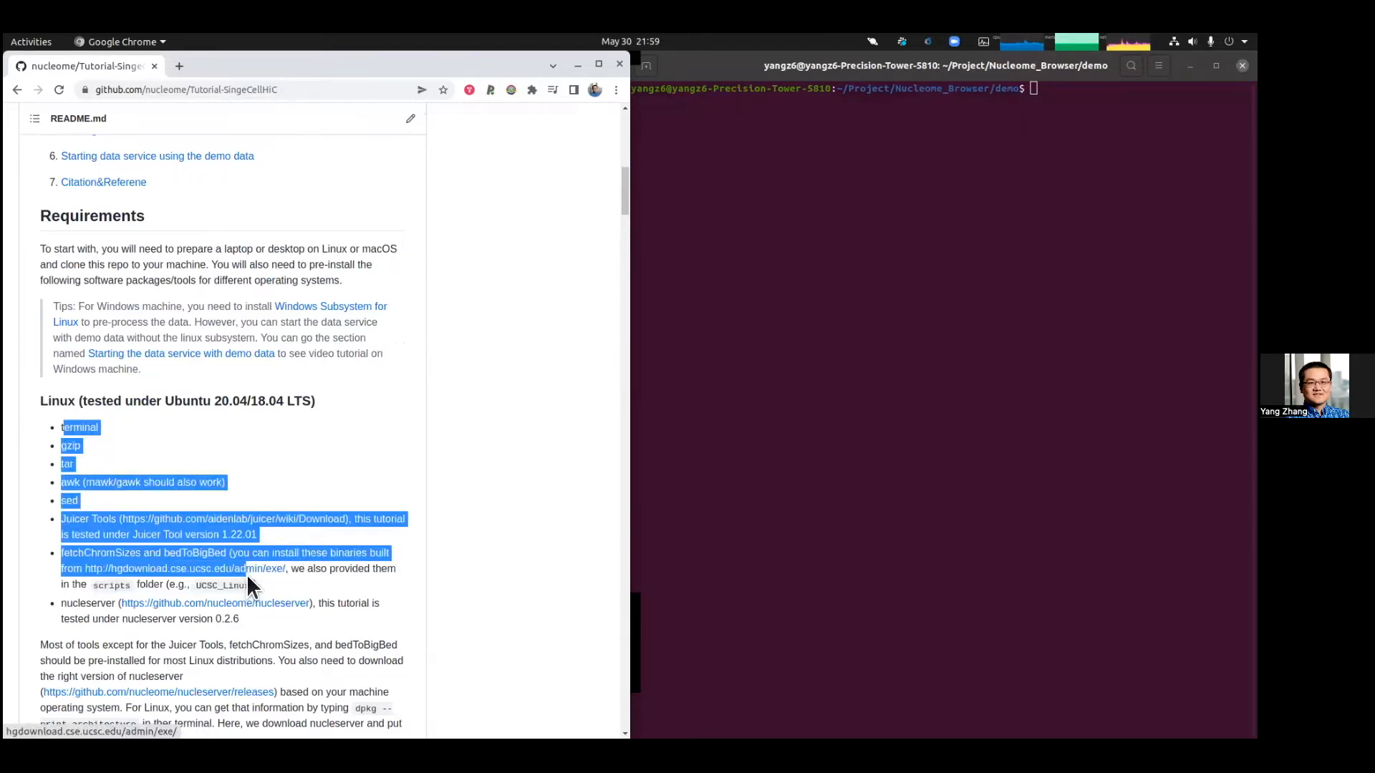
pyautogui.click(497, 534)
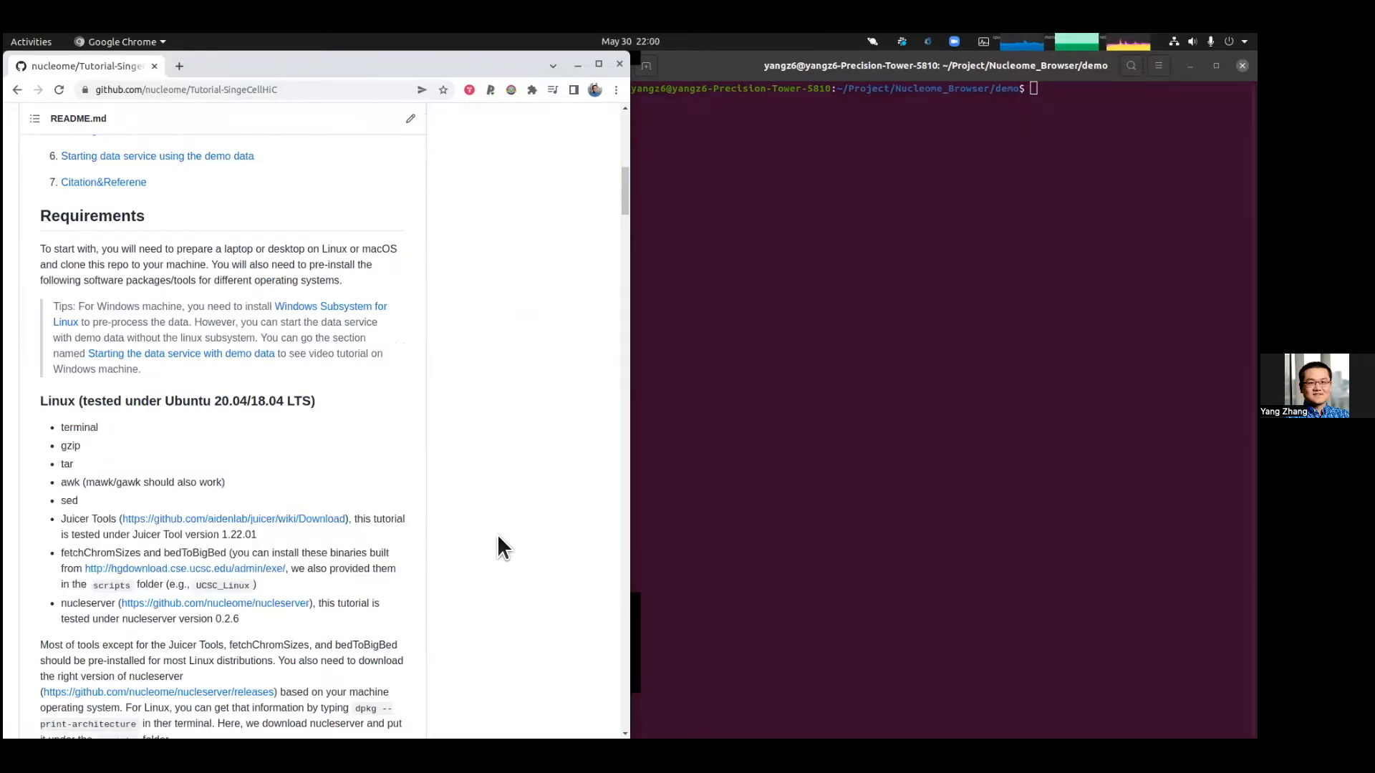
pyautogui.moveTo(341, 583); pyautogui.dragTo(57, 521)
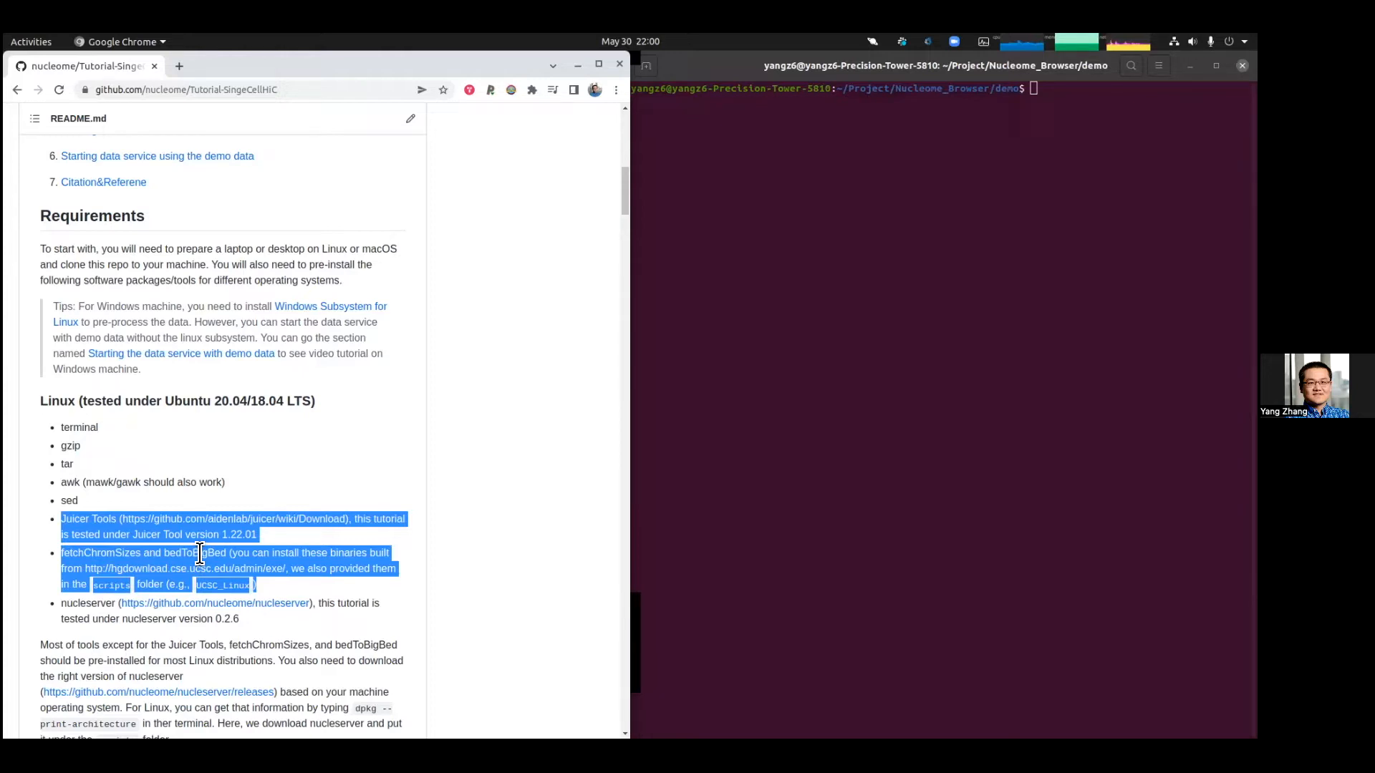
pyautogui.click(318, 580)
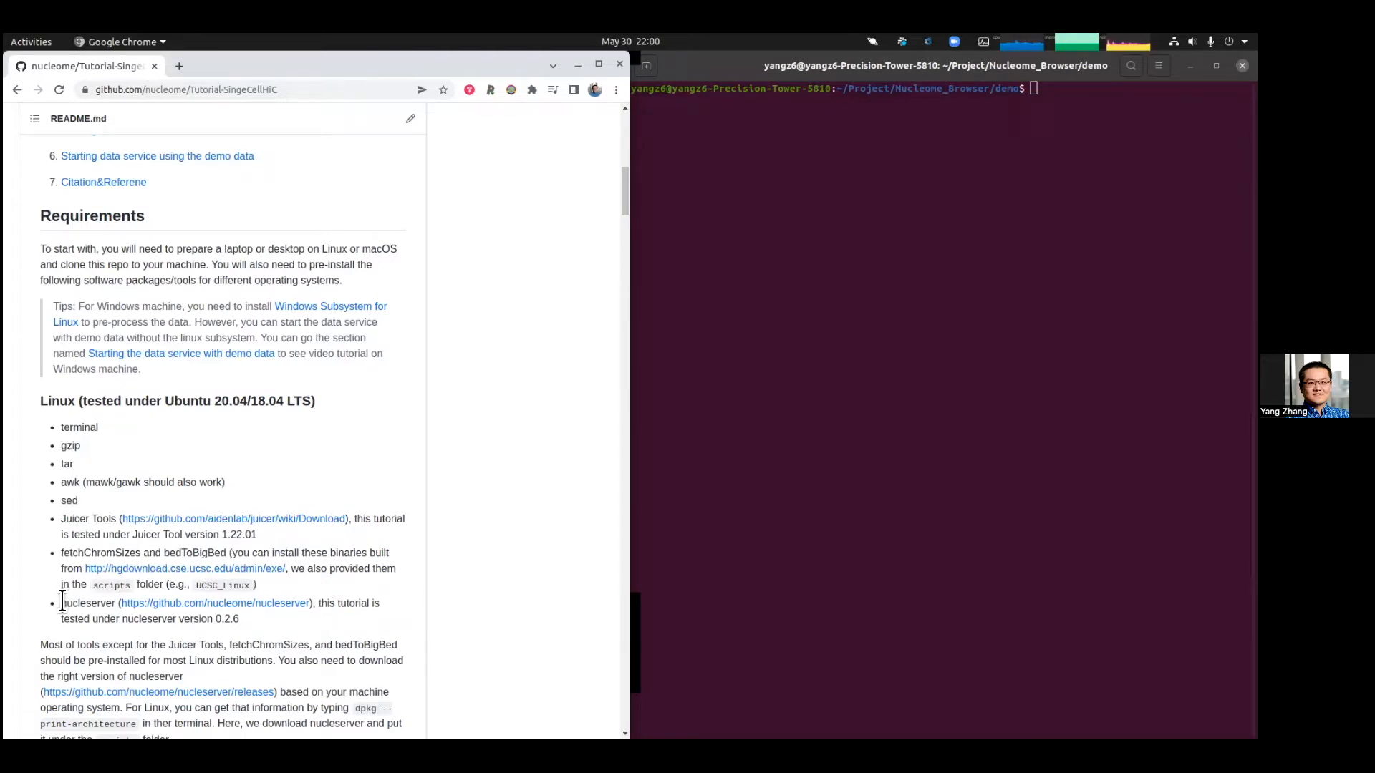
# Step: Open the nucleserver repository link from the requirements list in a new tab
pyautogui.moveTo(62, 603); pyautogui.dragTo(113, 603)
pyautogui.rightClick(290, 606)
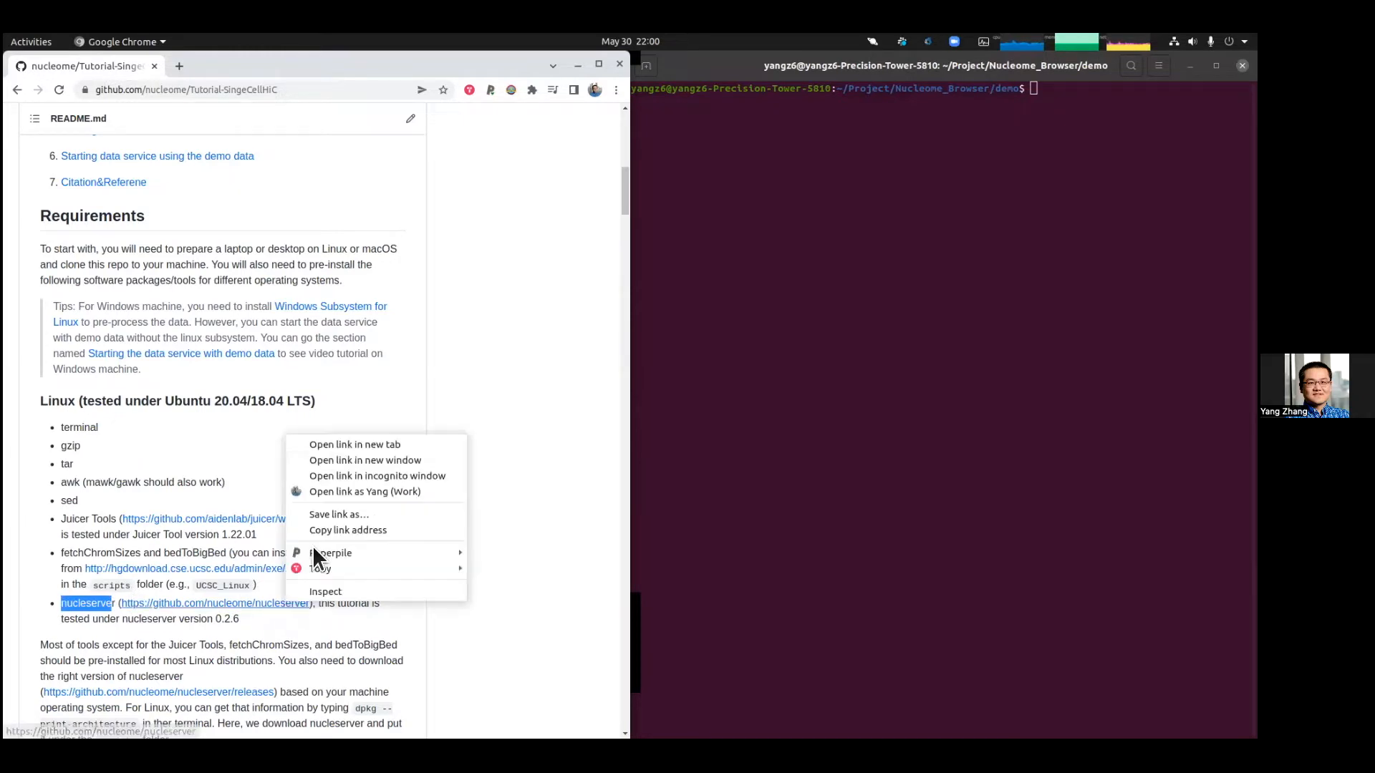
pyautogui.click(352, 444)
# Step: Copy the dpkg --print-architecture command from the README's paragraph about downloading nucleserver
pyautogui.scroll(-1, 436, 534)
pyautogui.scroll(-2, 466, 517)
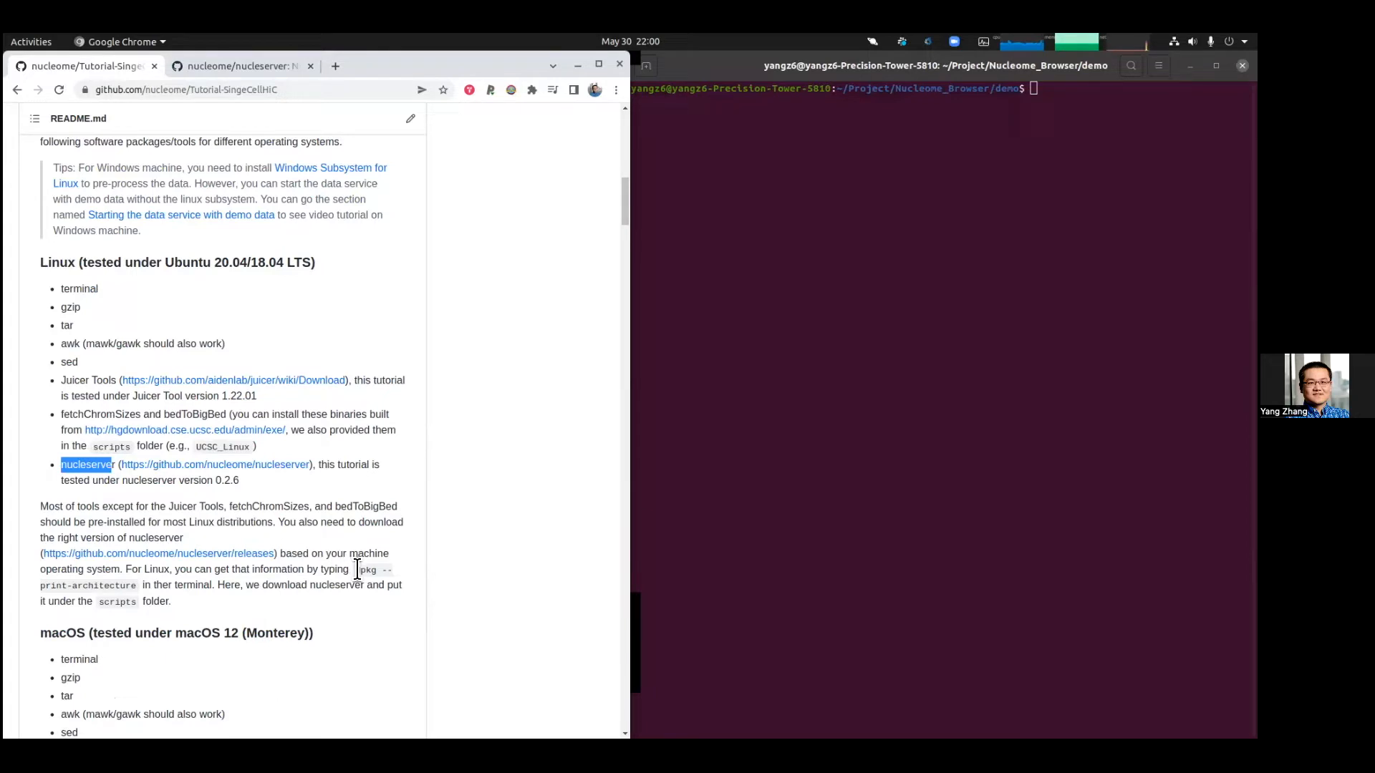
pyautogui.moveTo(358, 570); pyautogui.dragTo(133, 590)
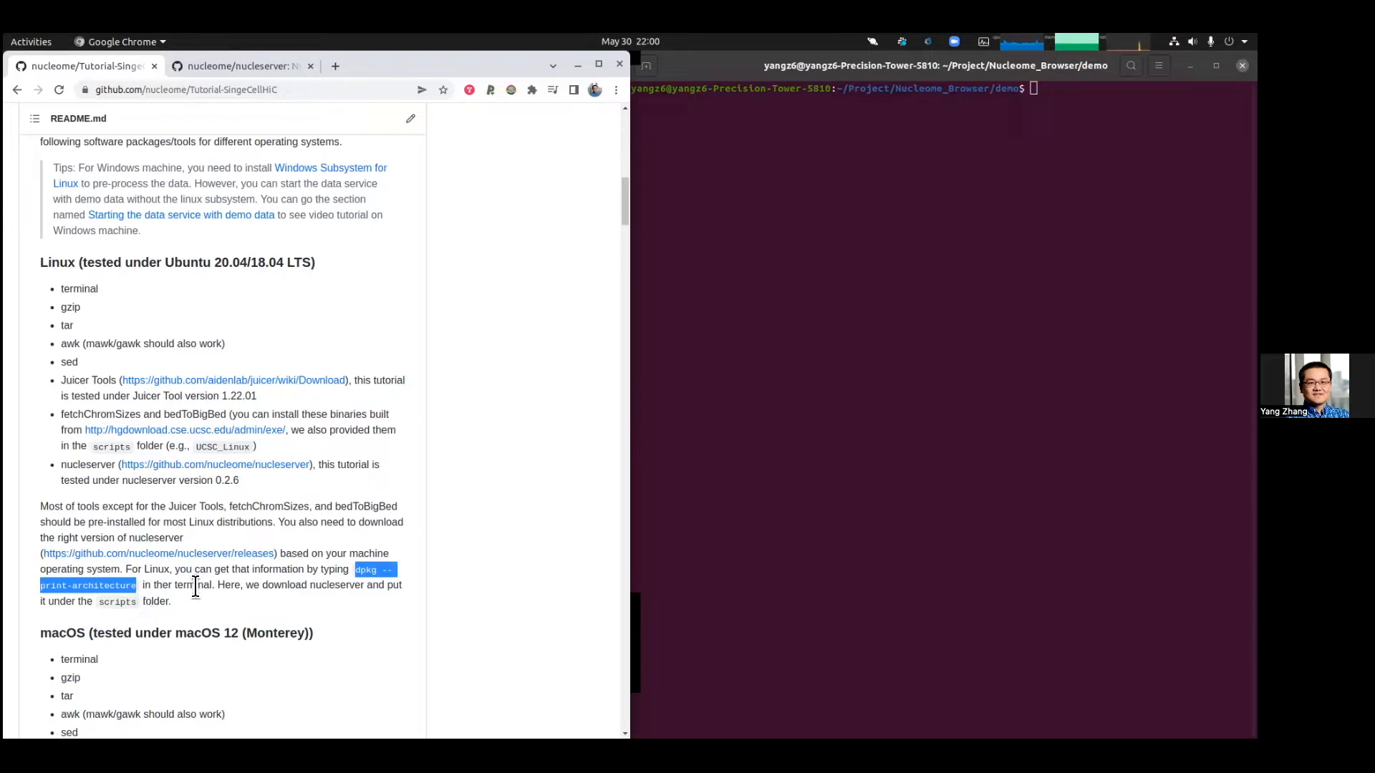
pyautogui.click(881, 178)
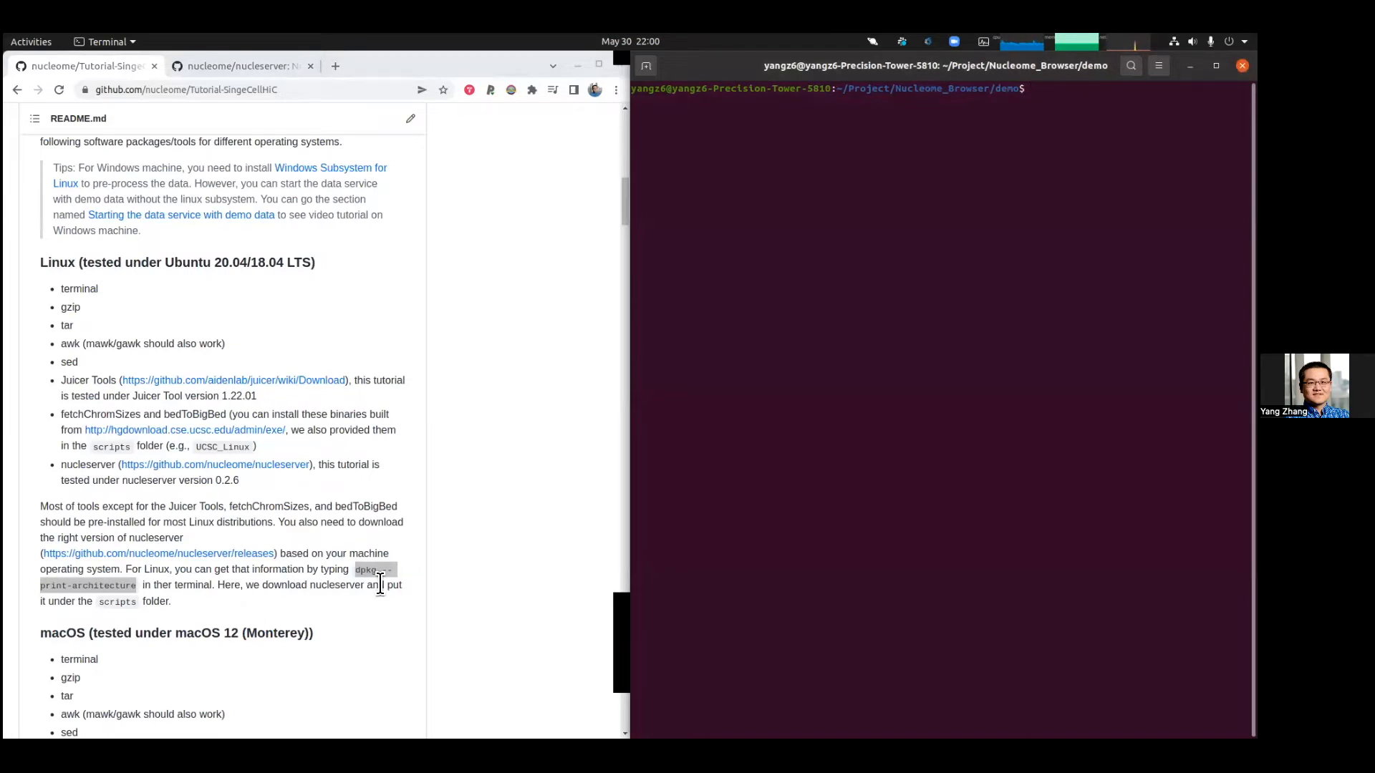
pyautogui.rightClick(364, 566)
pyautogui.click(353, 573)
pyautogui.moveTo(352, 573); pyautogui.dragTo(140, 586)
pyautogui.press('super+c')
pyautogui.rightClick(141, 586)
pyautogui.click(150, 591)
# Step: Paste and run dpkg --print-architecture in the terminal to check the machine's architecture
pyautogui.rightClick(950, 145)
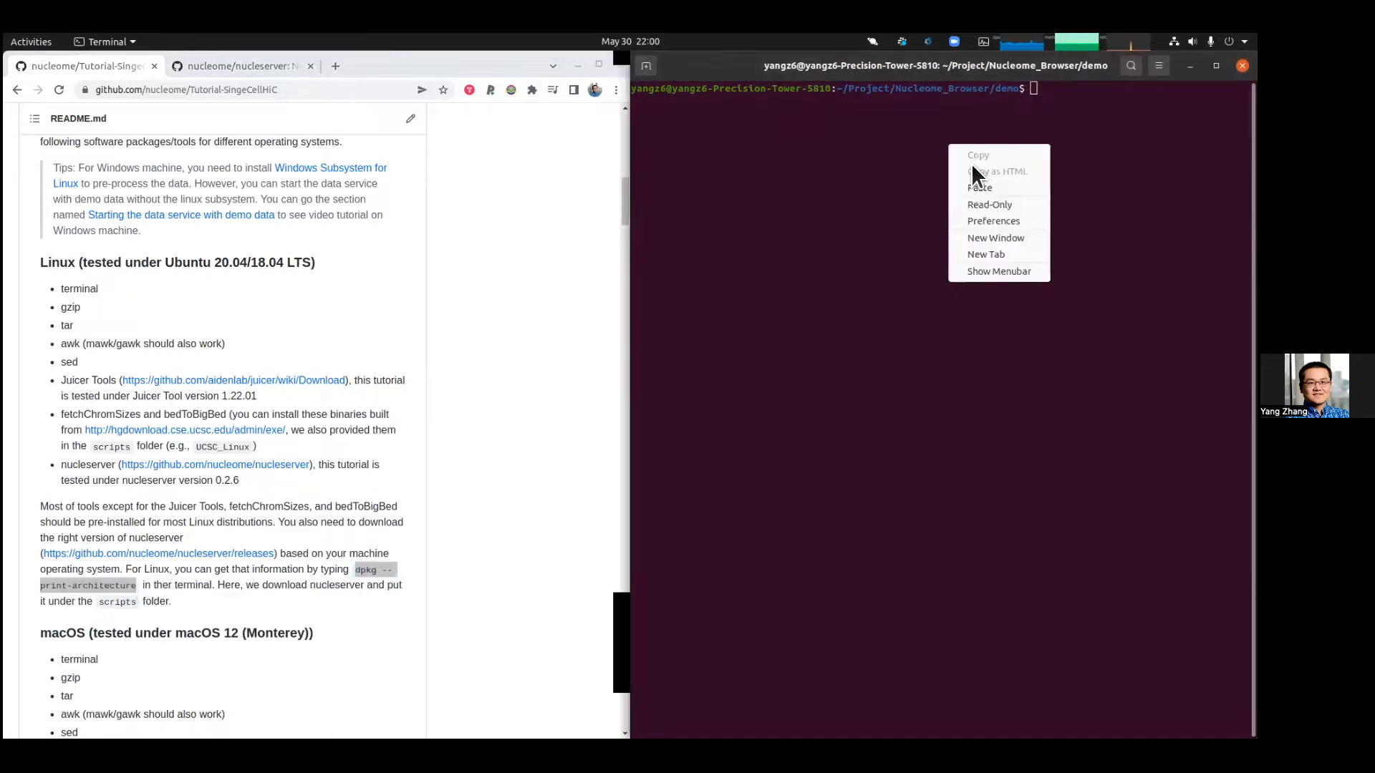
pyautogui.click(980, 192)
pyautogui.press('Return')
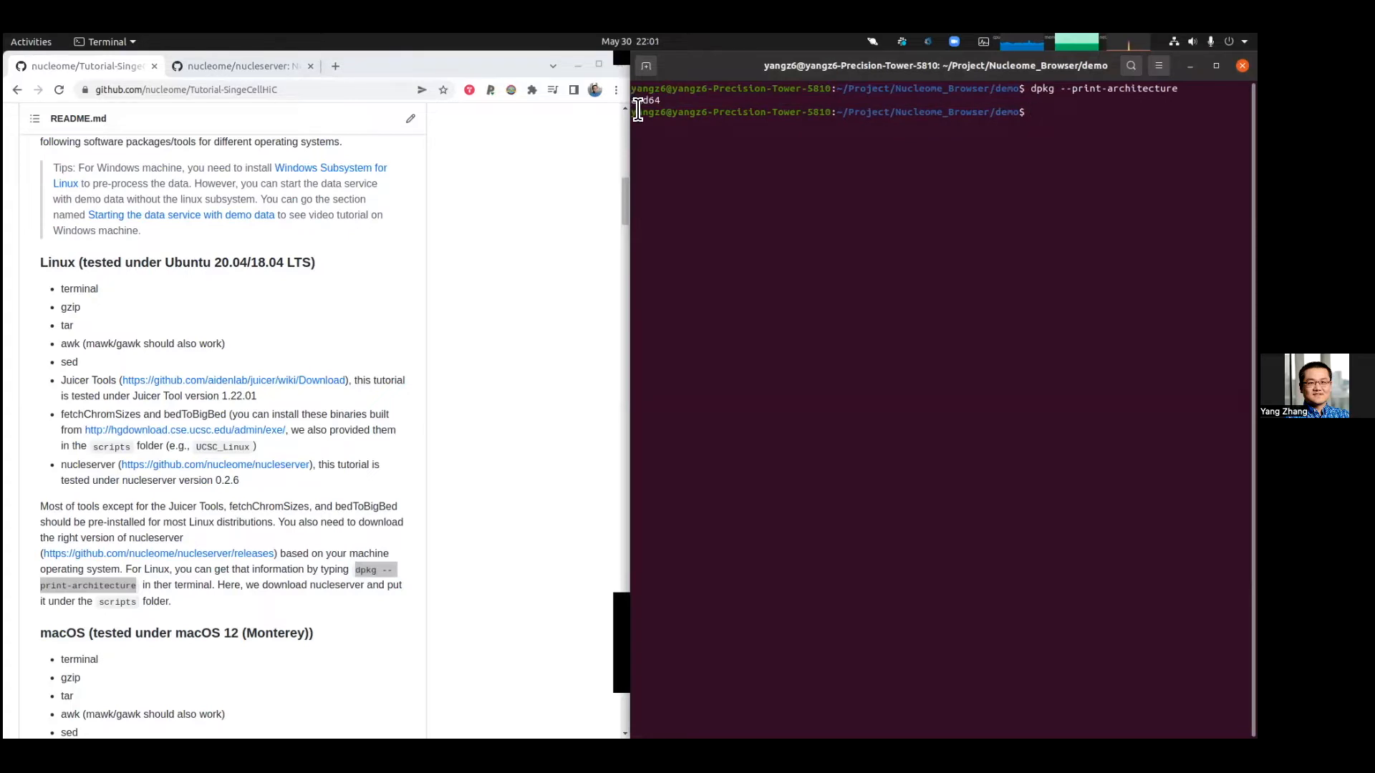
# Step: Switch to the nucleserver tab and open the repository's releases page
pyautogui.click(237, 65)
pyautogui.hotkey('ctrl', 'Tab')
pyautogui.click(195, 67)
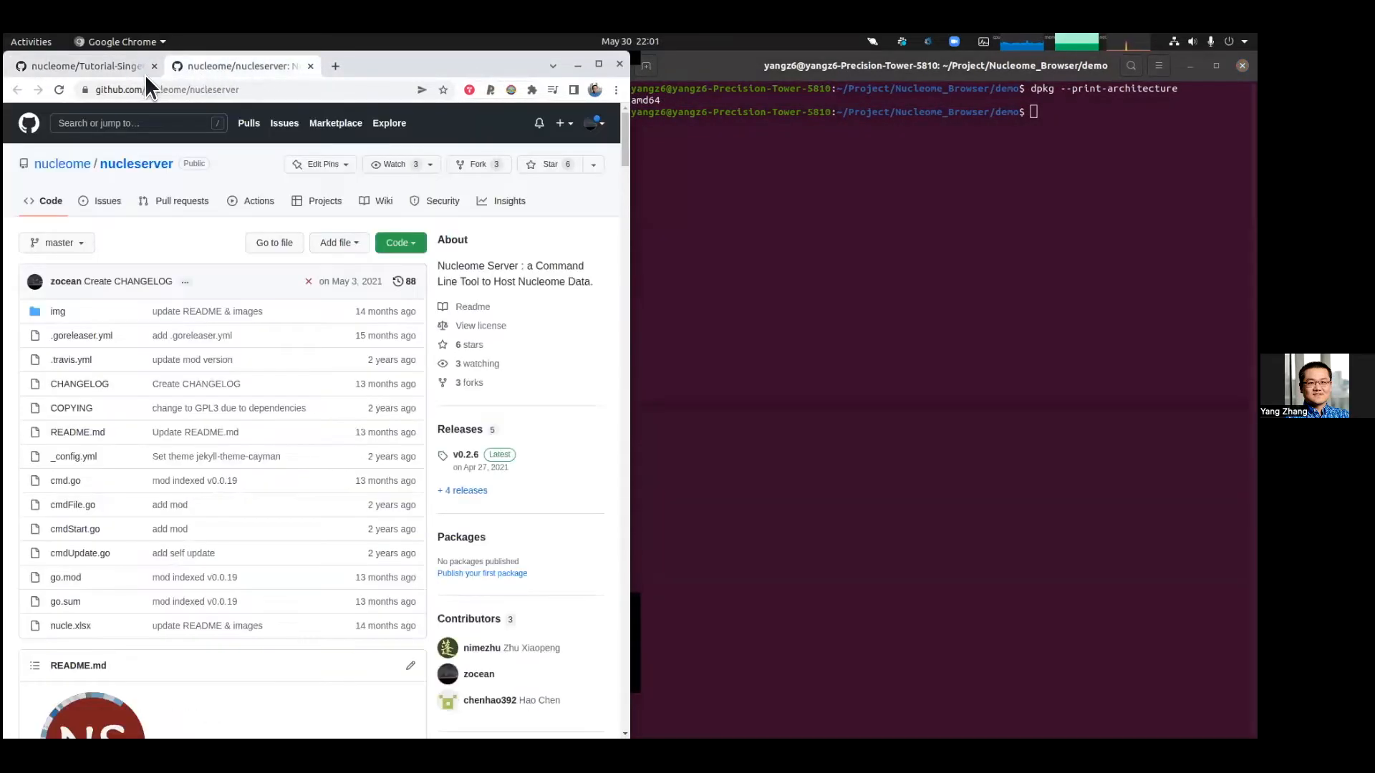
pyautogui.click(142, 72)
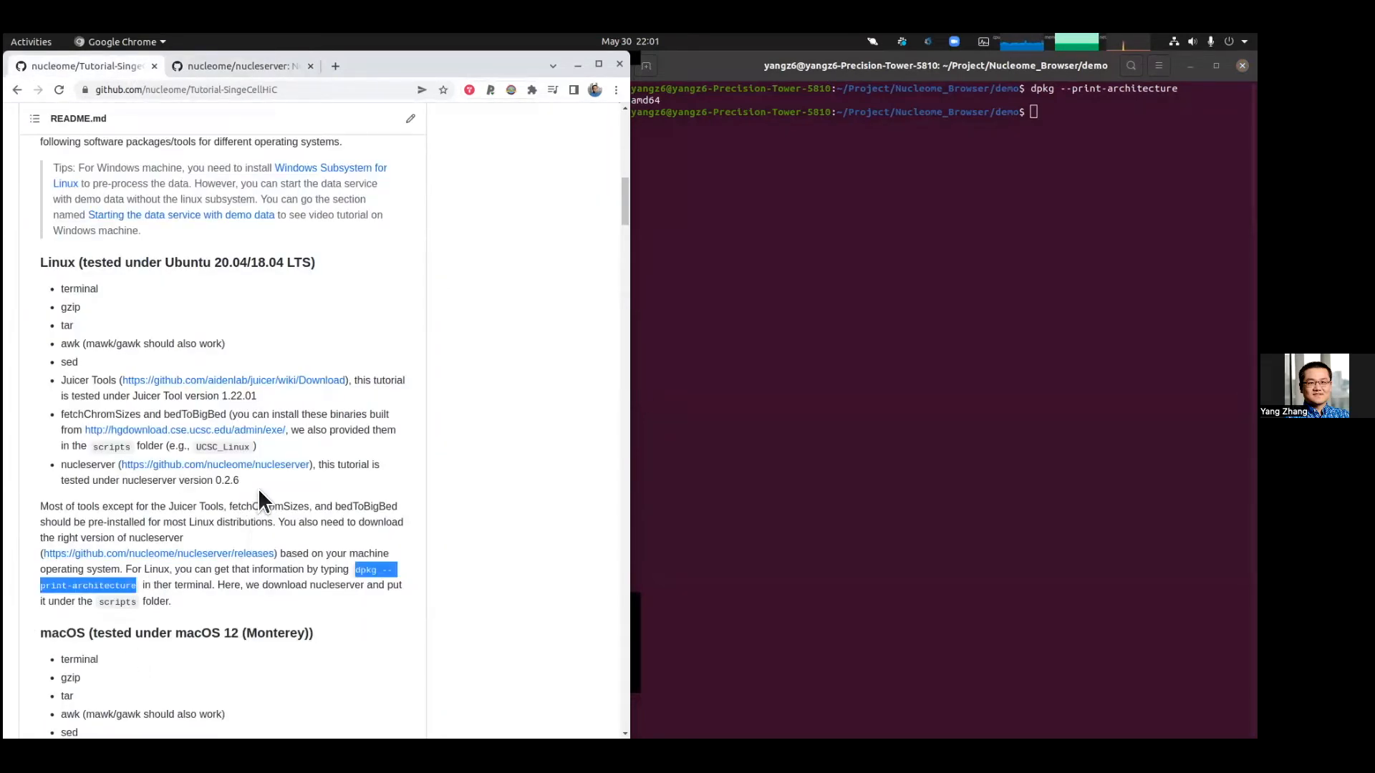
pyautogui.click(244, 63)
pyautogui.scroll(-5, 250, 337)
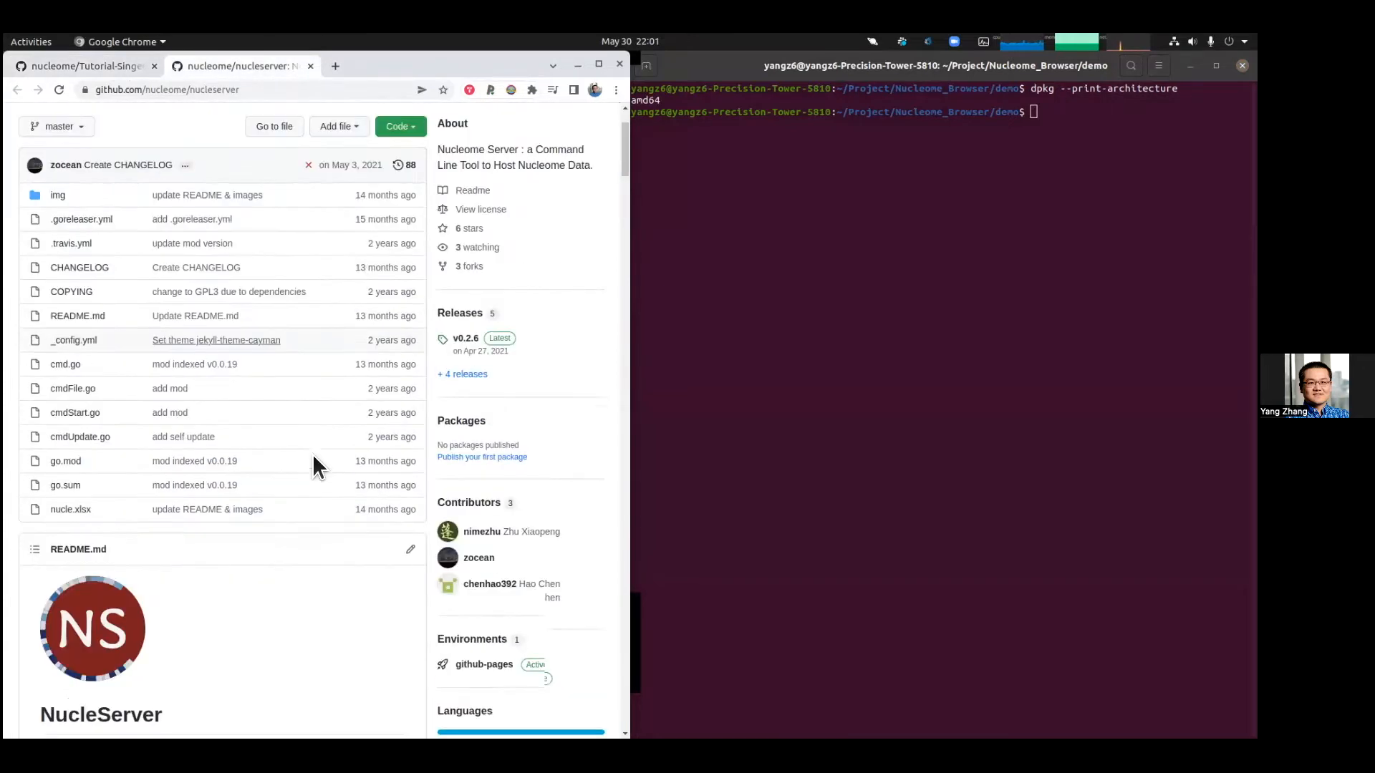
pyautogui.scroll(2, 455, 304)
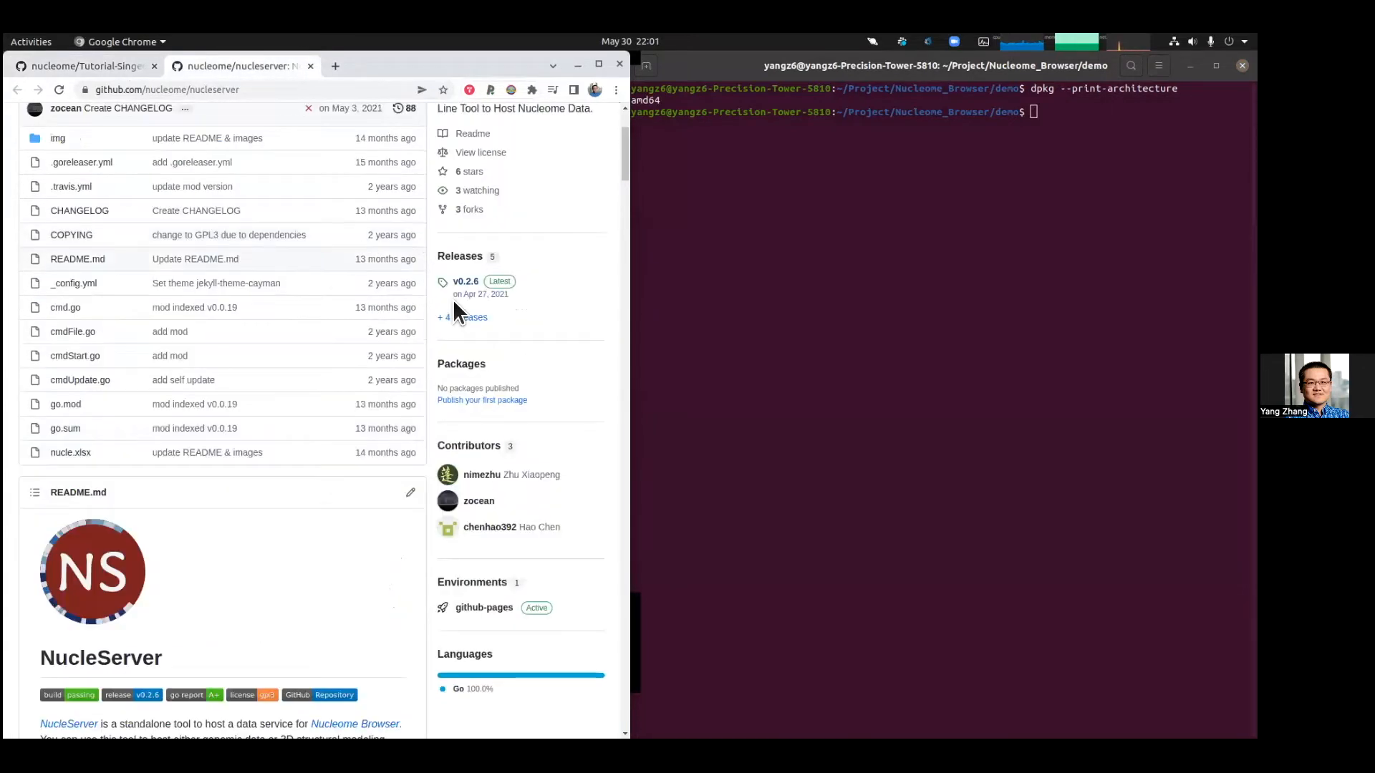
pyautogui.click(467, 319)
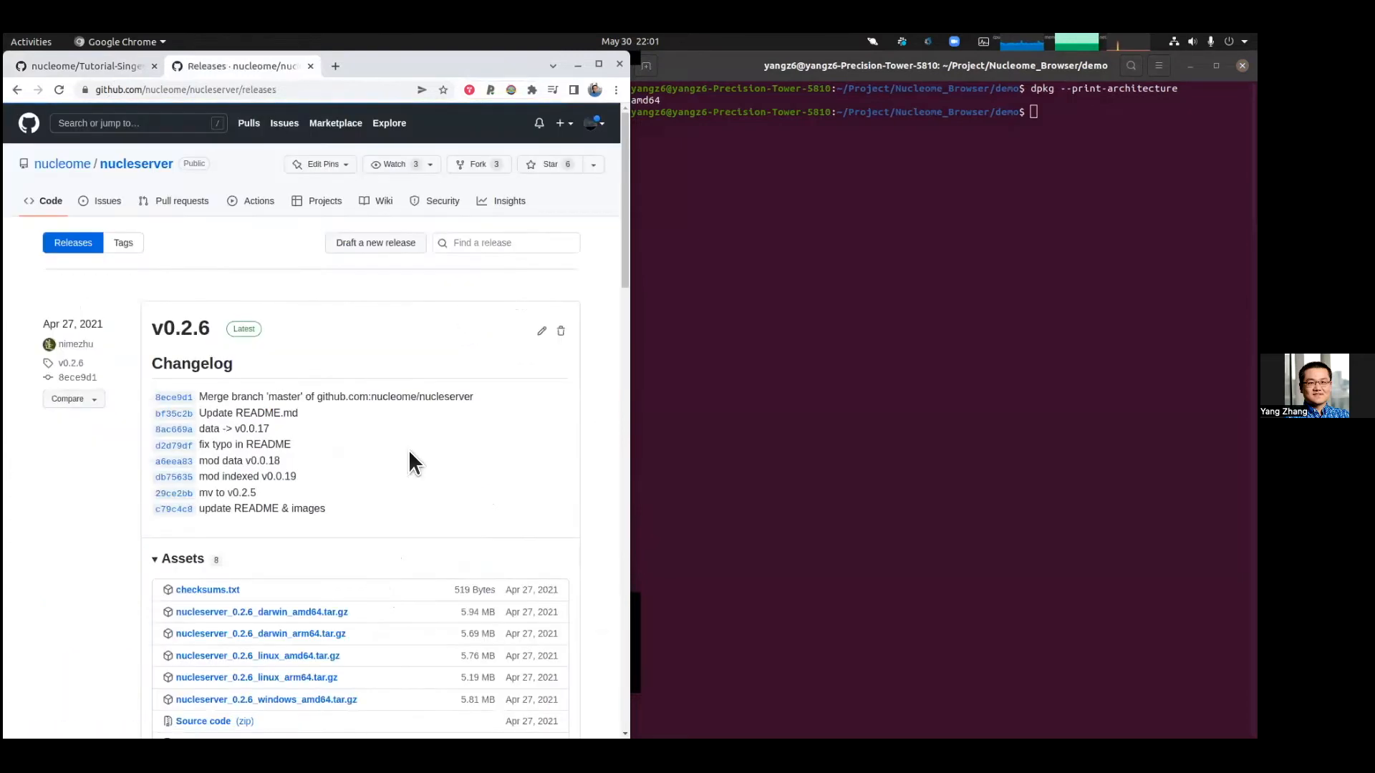
# Step: Copy the link address of nucleserver_0.2.6_linux_amd64.tar.gz from the v0.2.6 release assets
pyautogui.scroll(-2, 293, 510)
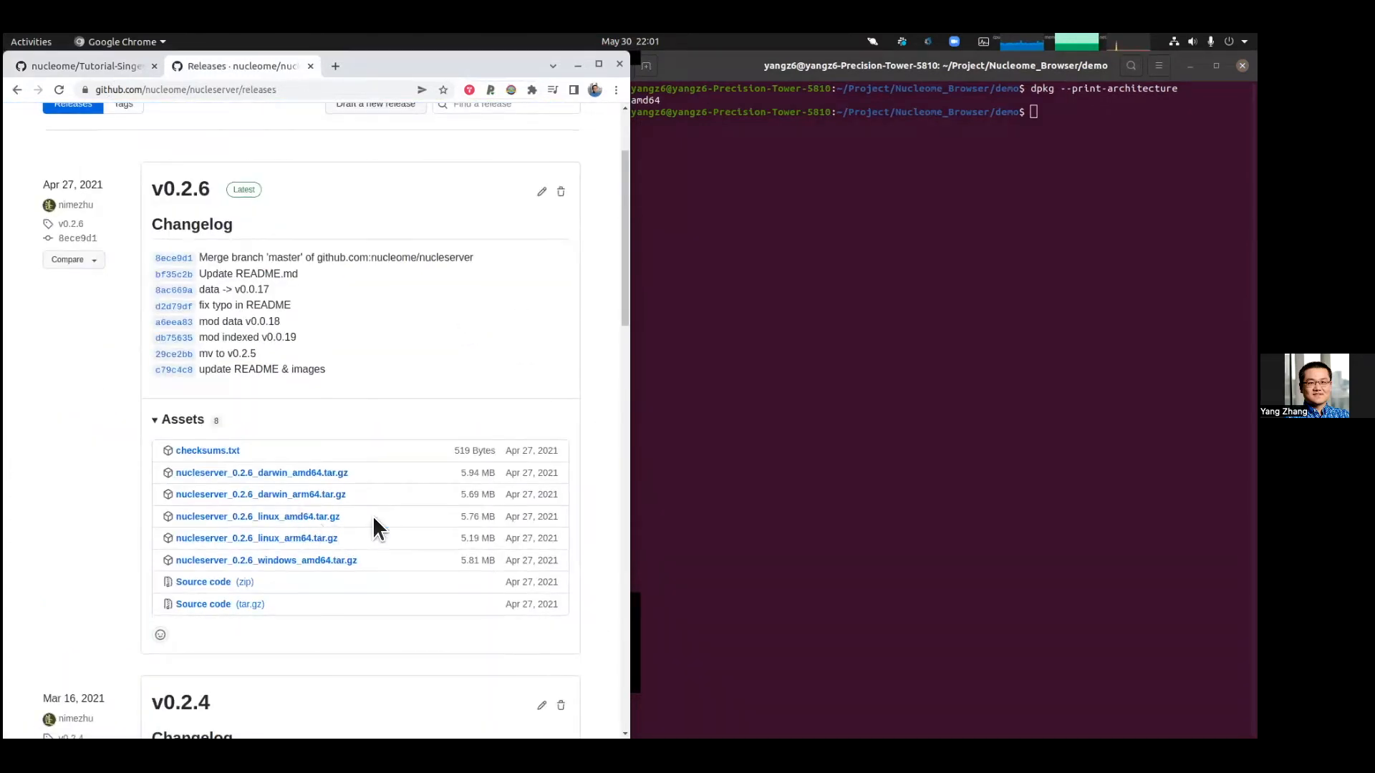
pyautogui.moveTo(344, 519); pyautogui.dragTo(201, 515)
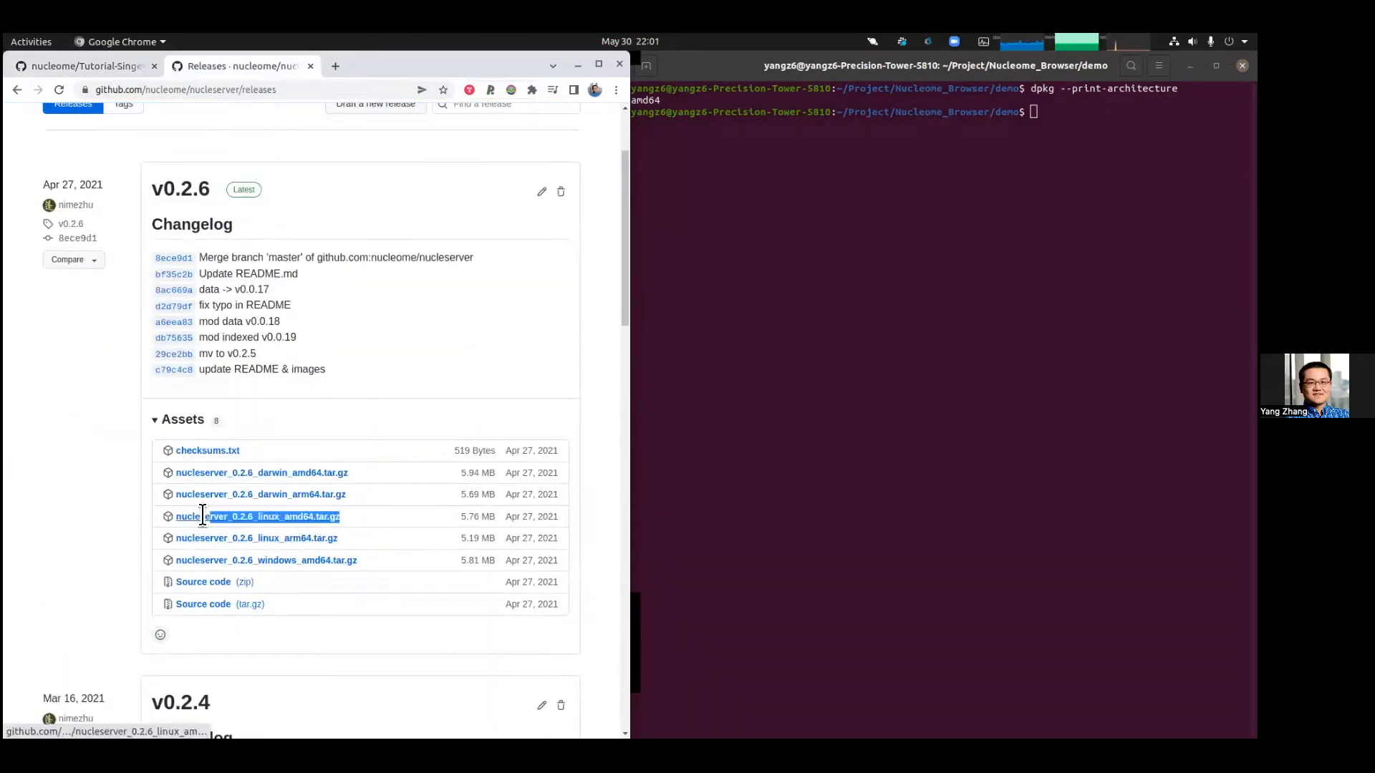
pyautogui.rightClick(308, 517)
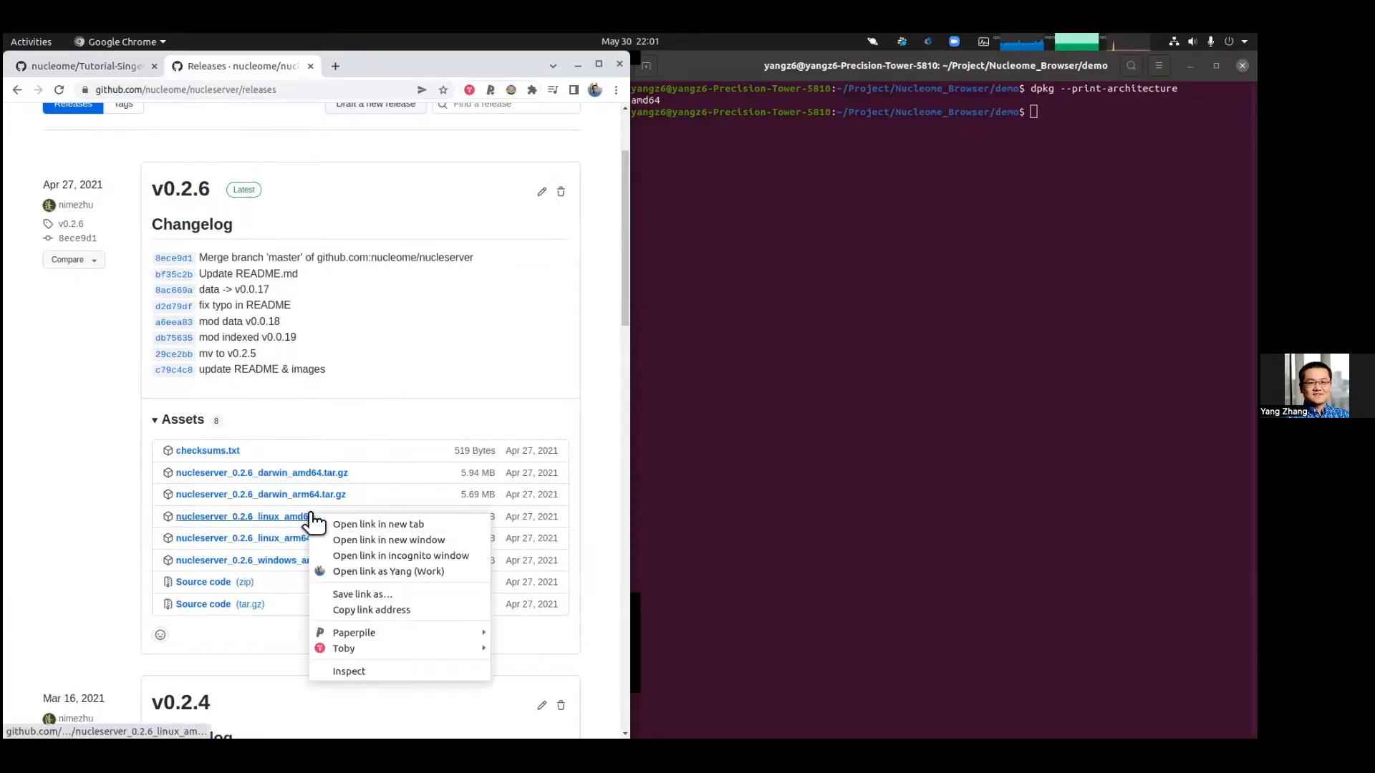
pyautogui.click(393, 610)
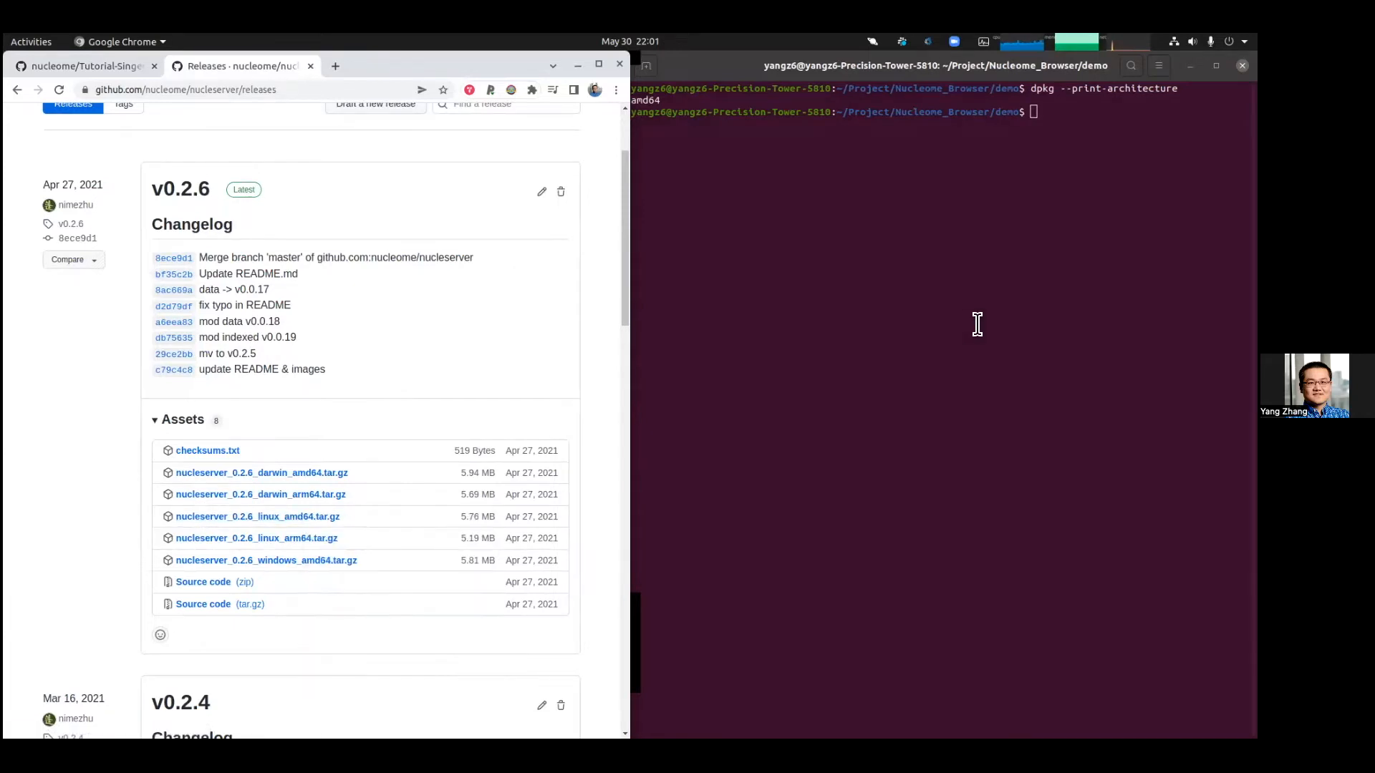
# Step: Download the nucleserver_0.2.6_linux_amd64.tar.gz release into the demo folder with wget and the copied link
pyautogui.click(978, 324)
pyautogui.write('wget')
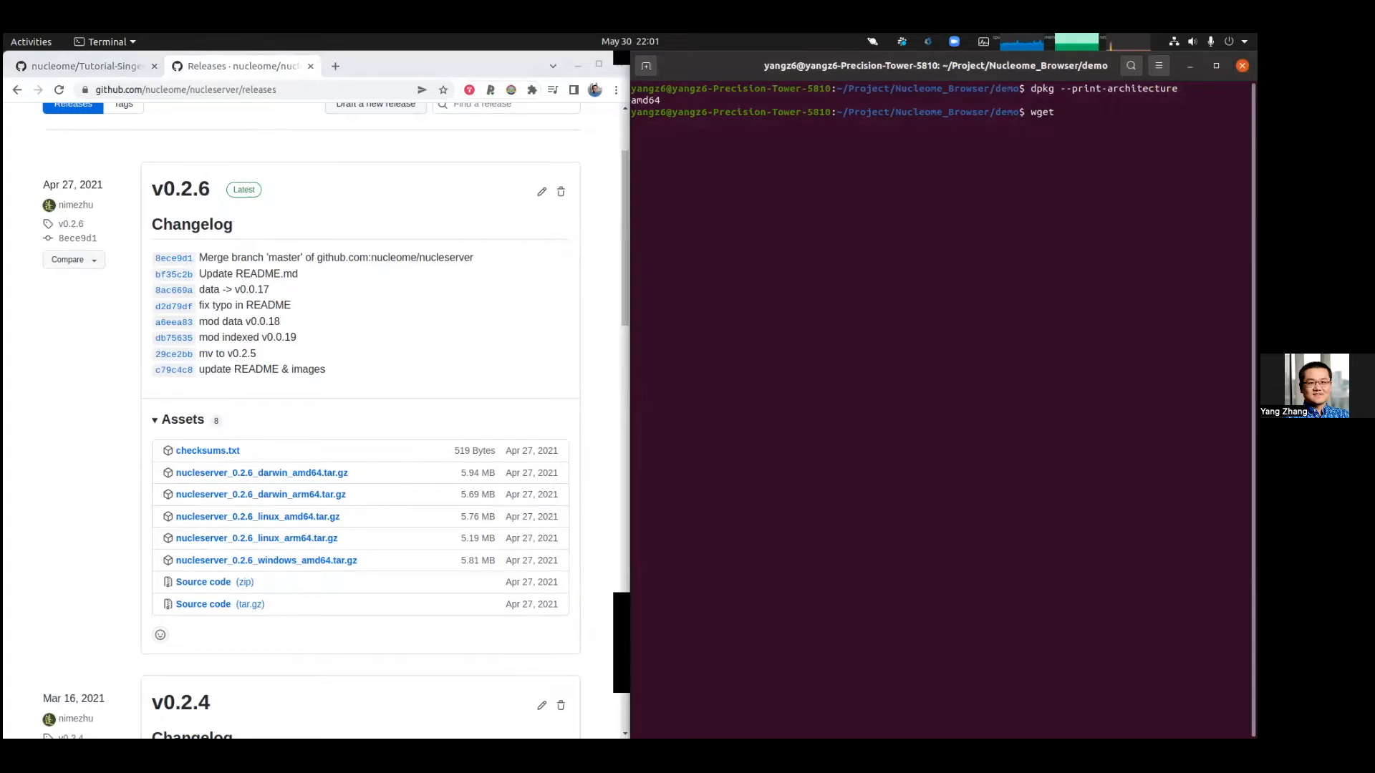
pyautogui.hotkey('ctrl', '+')
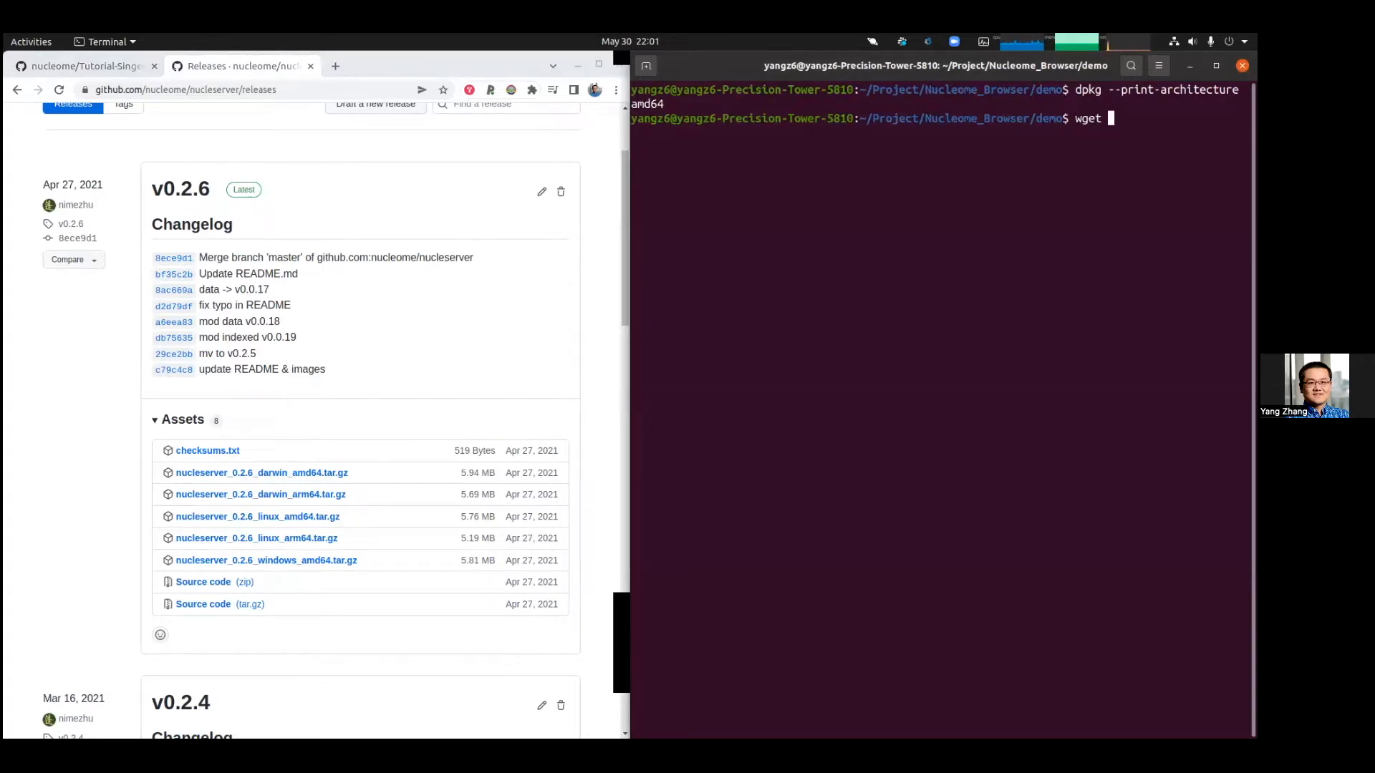
pyautogui.hotkey('ctrl', 'shift', 'v')
pyautogui.press('Return')
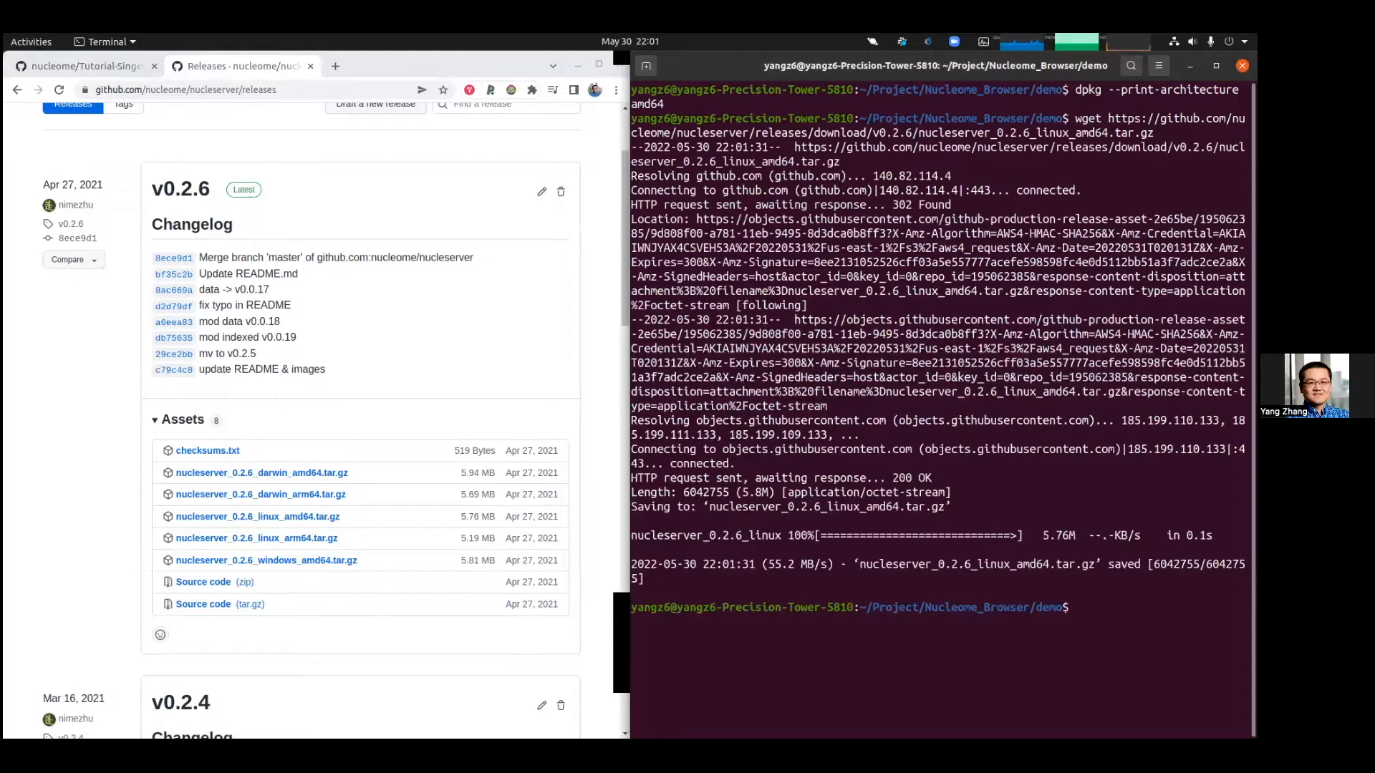
# Step: Extract nucleserver_0.2.6_linux_amd64.tar.gz with tar -zxvf
pyautogui.write('tar')
pyautogui.write(' -x')
pyautogui.write('xvf nuc')
pyautogui.write('l')
pyautogui.press('Tab')
pyautogui.press('Return')
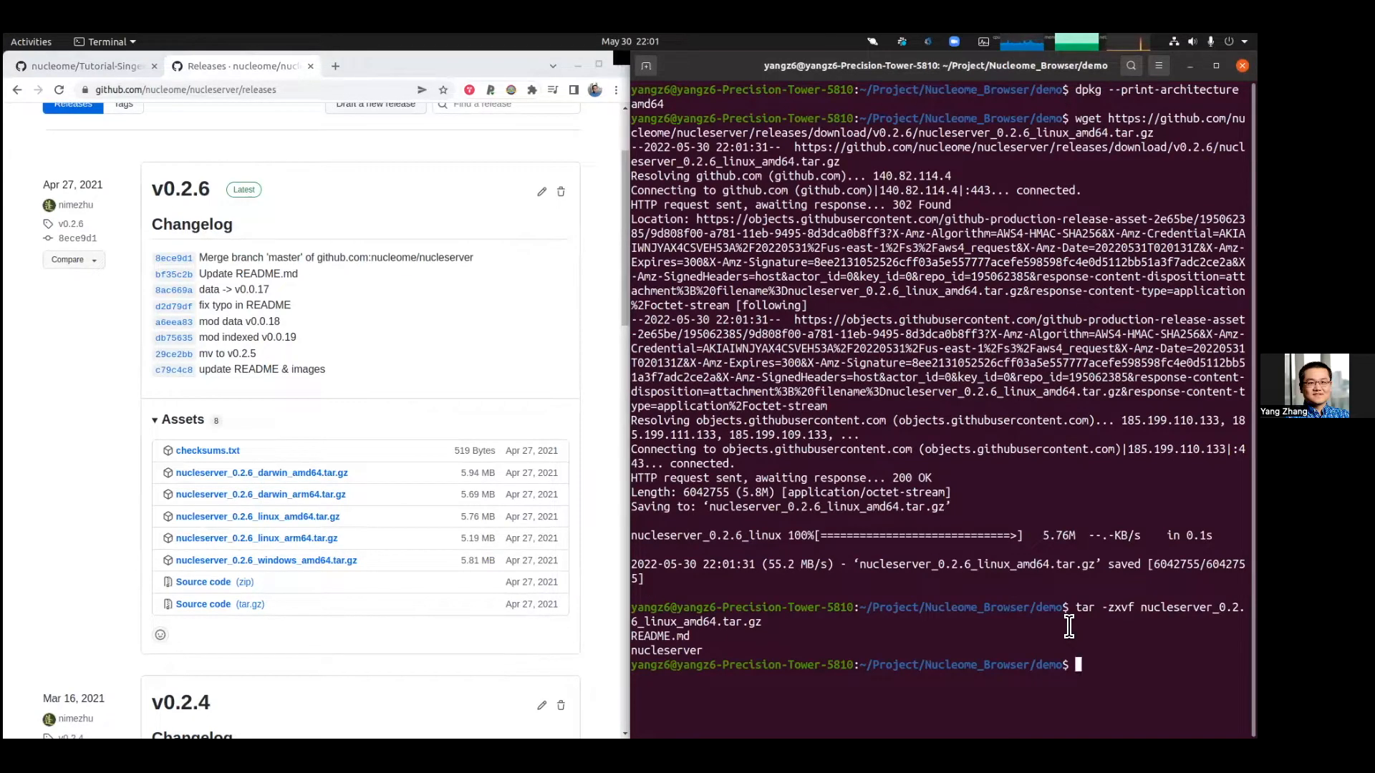
# Step: Make the extracted nucleserver binary executable with chmod +x
pyautogui.click(115, 67)
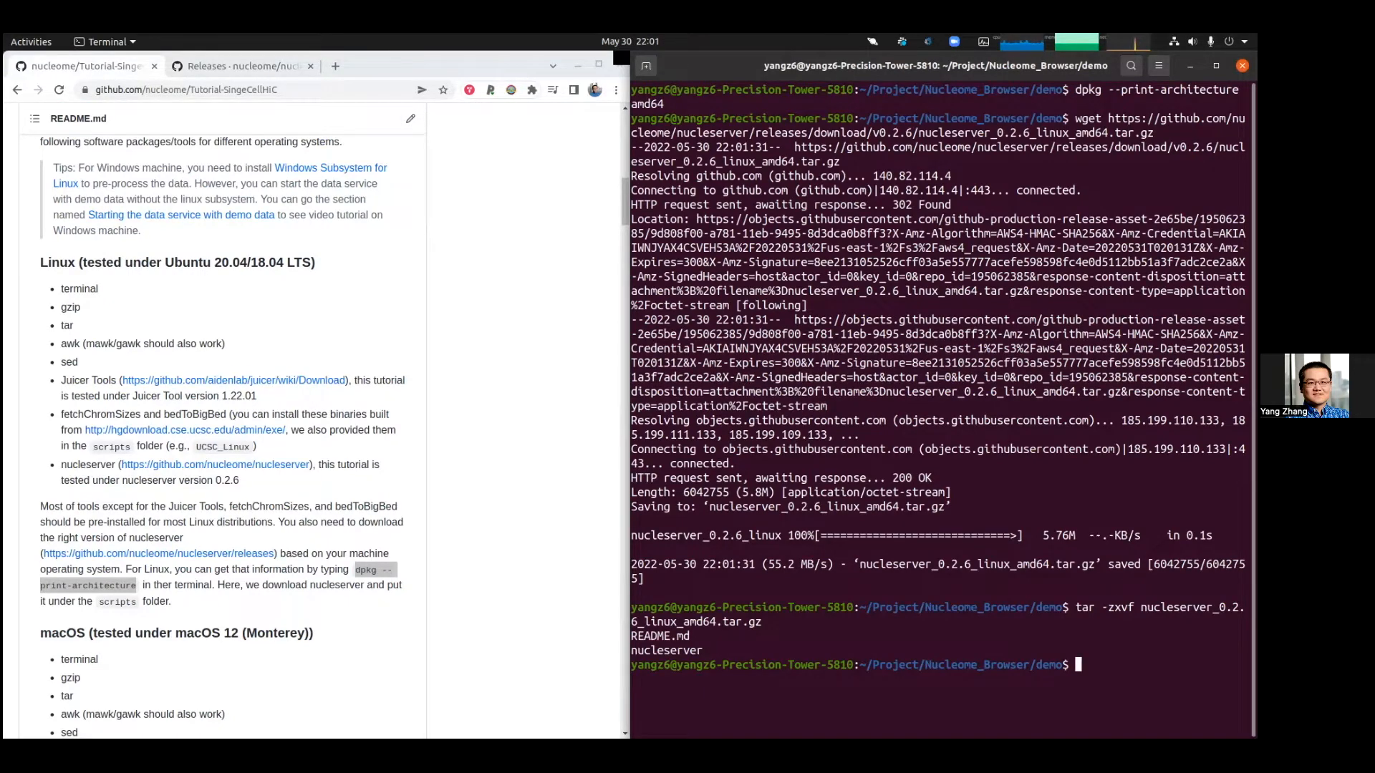
pyautogui.write('chmod +x n')
pyautogui.press('Tab')
pyautogui.press('Return')
# Step: Run ./nucleserver to display its usage help
pyautogui.write('./n')
pyautogui.press('Tab')
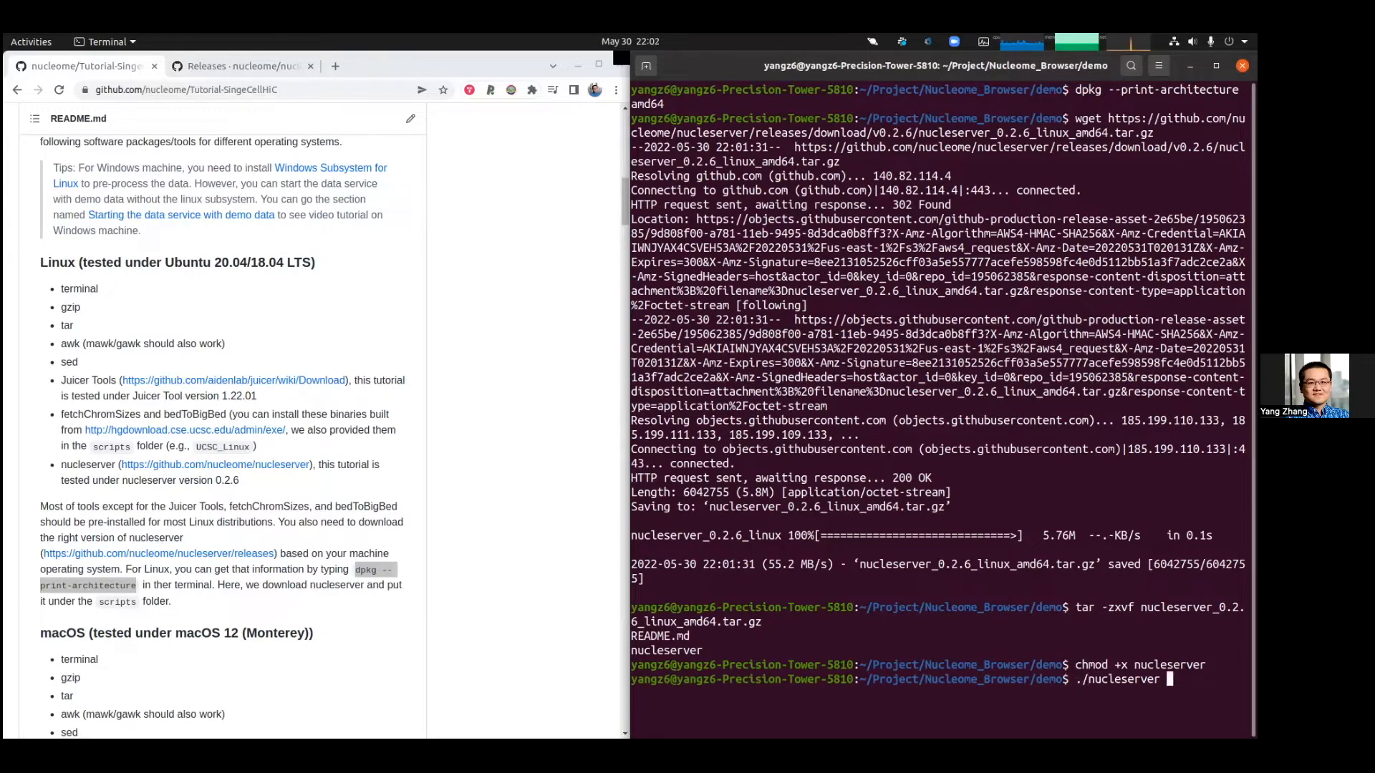
pyautogui.press('Return')
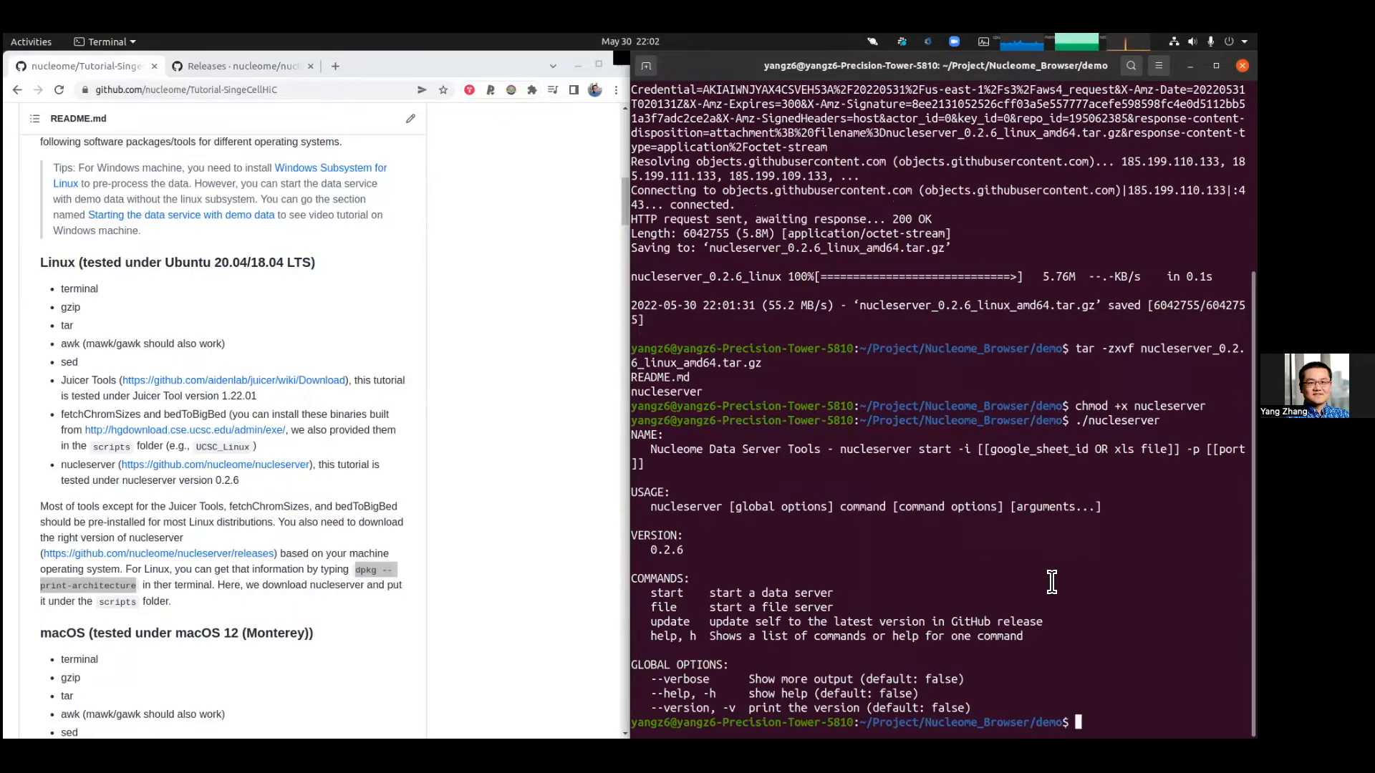
# Step: Copy the Tutorial-SingeCellHiC repository's HTTPS clone URL
pyautogui.scroll(6, 254, 314)
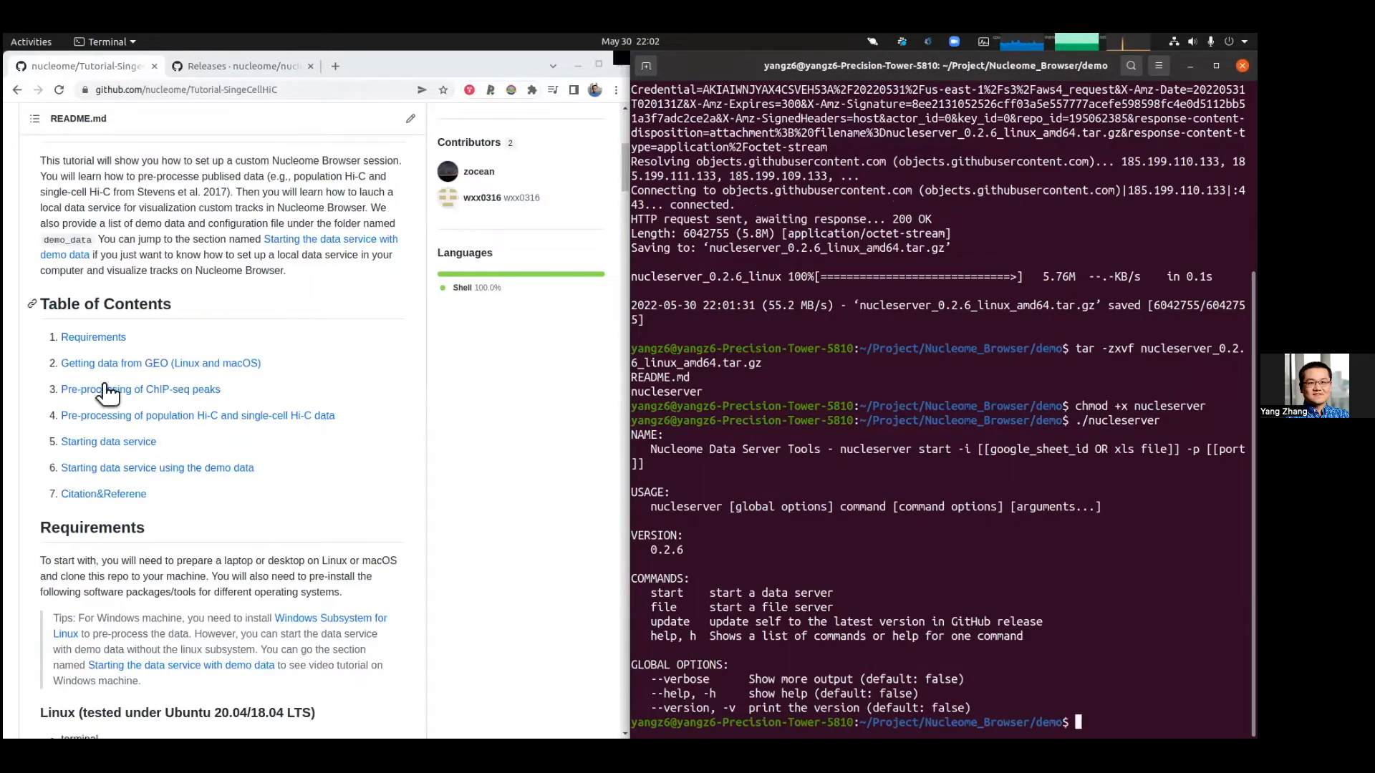
pyautogui.click(186, 468)
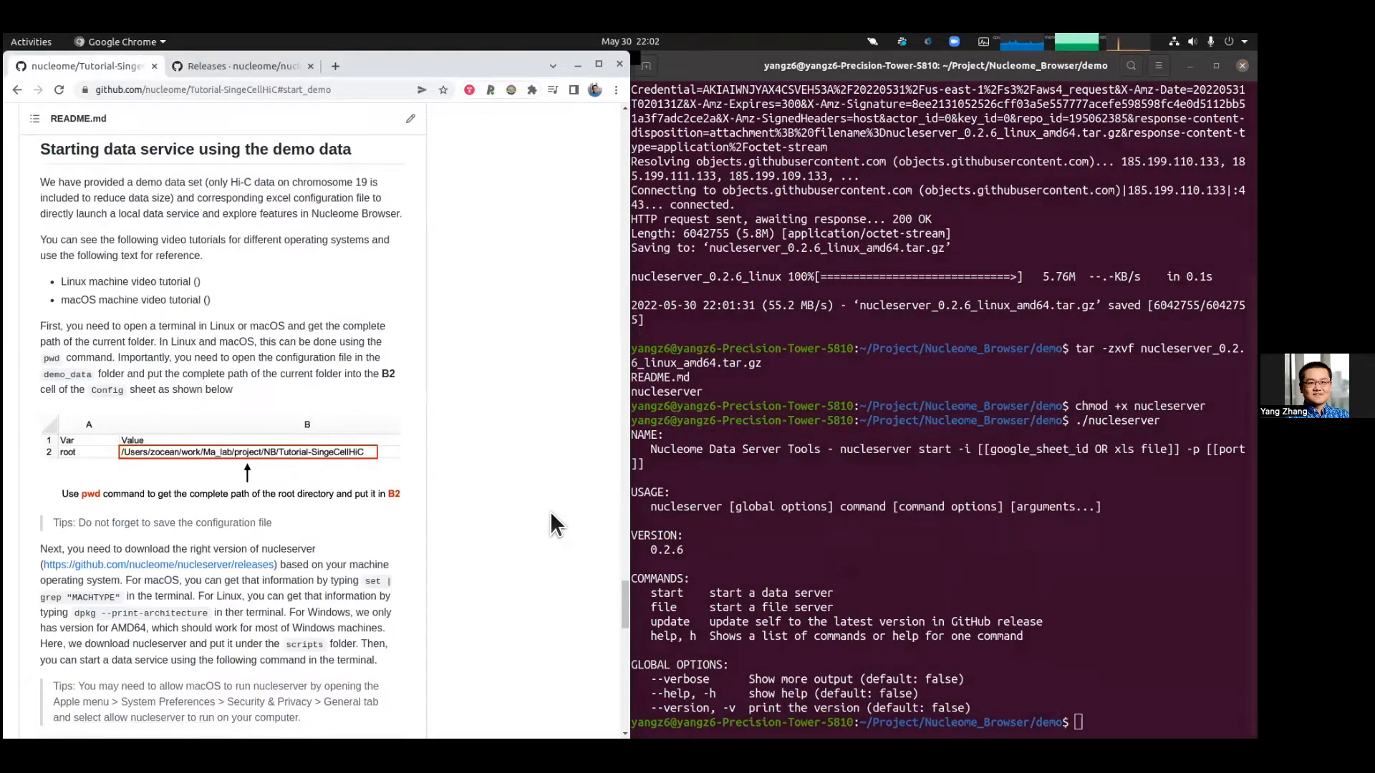
pyautogui.moveTo(625, 597); pyautogui.dragTo(572, 63)
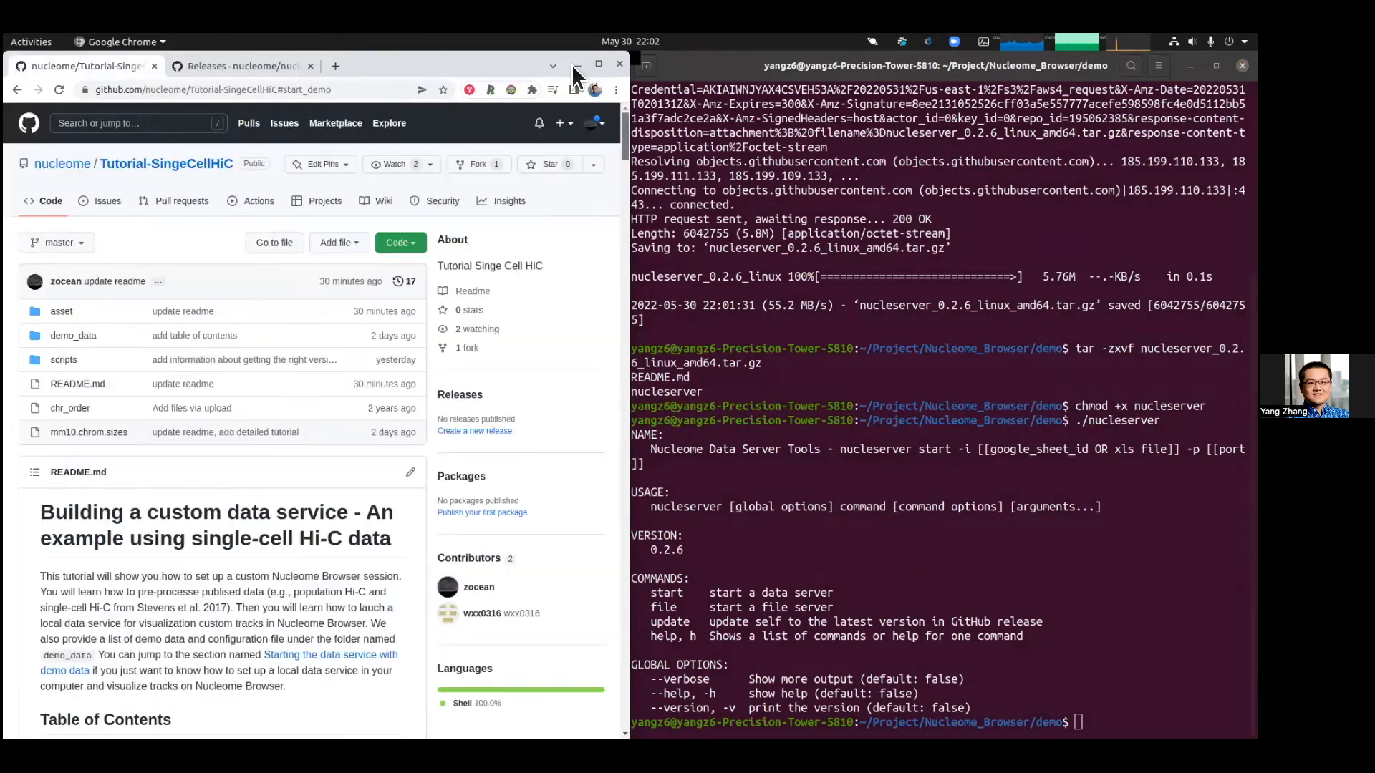
pyautogui.click(397, 245)
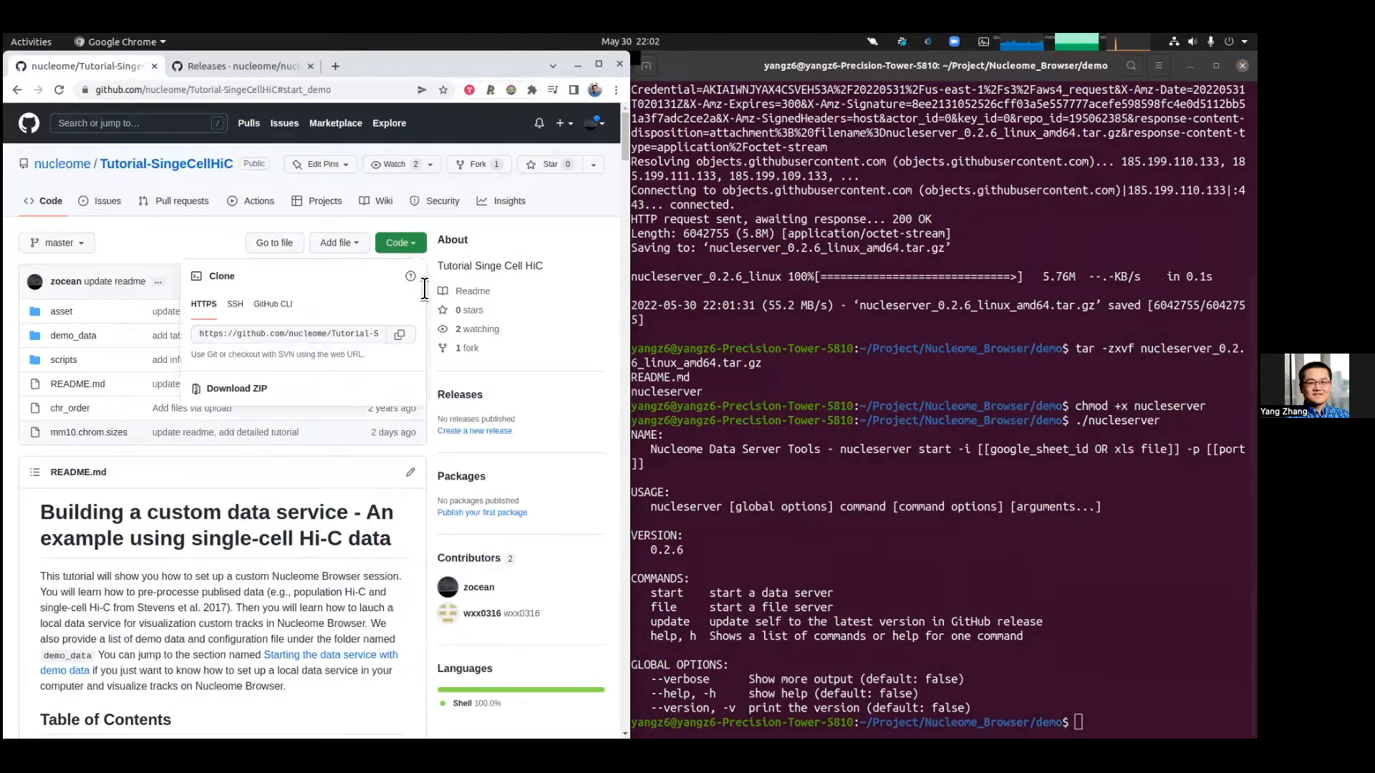
pyautogui.click(398, 335)
# Step: Clear the terminal and clone the Tutorial-SingeCellHiC repository with git clone
pyautogui.click(1074, 613)
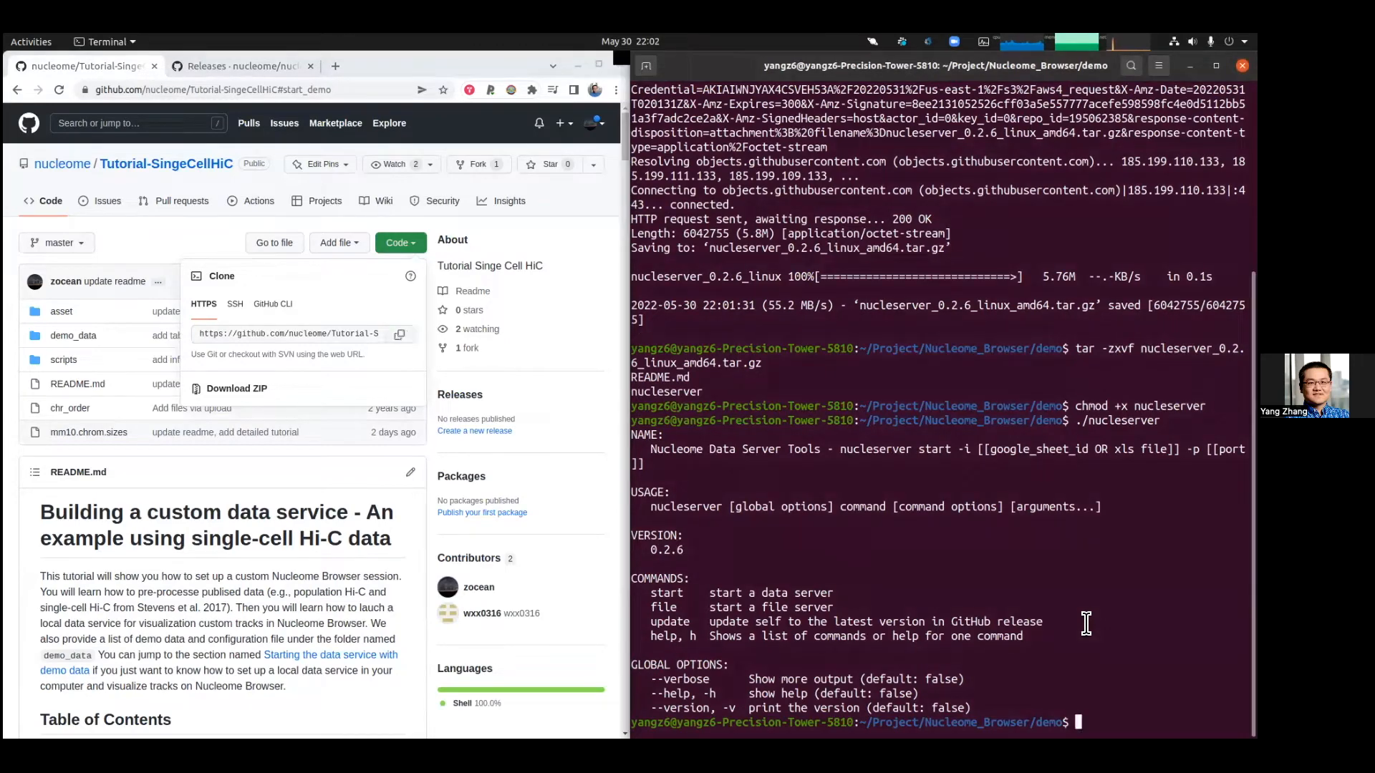
pyautogui.write('clear')
pyautogui.press('Return')
pyautogui.write('git')
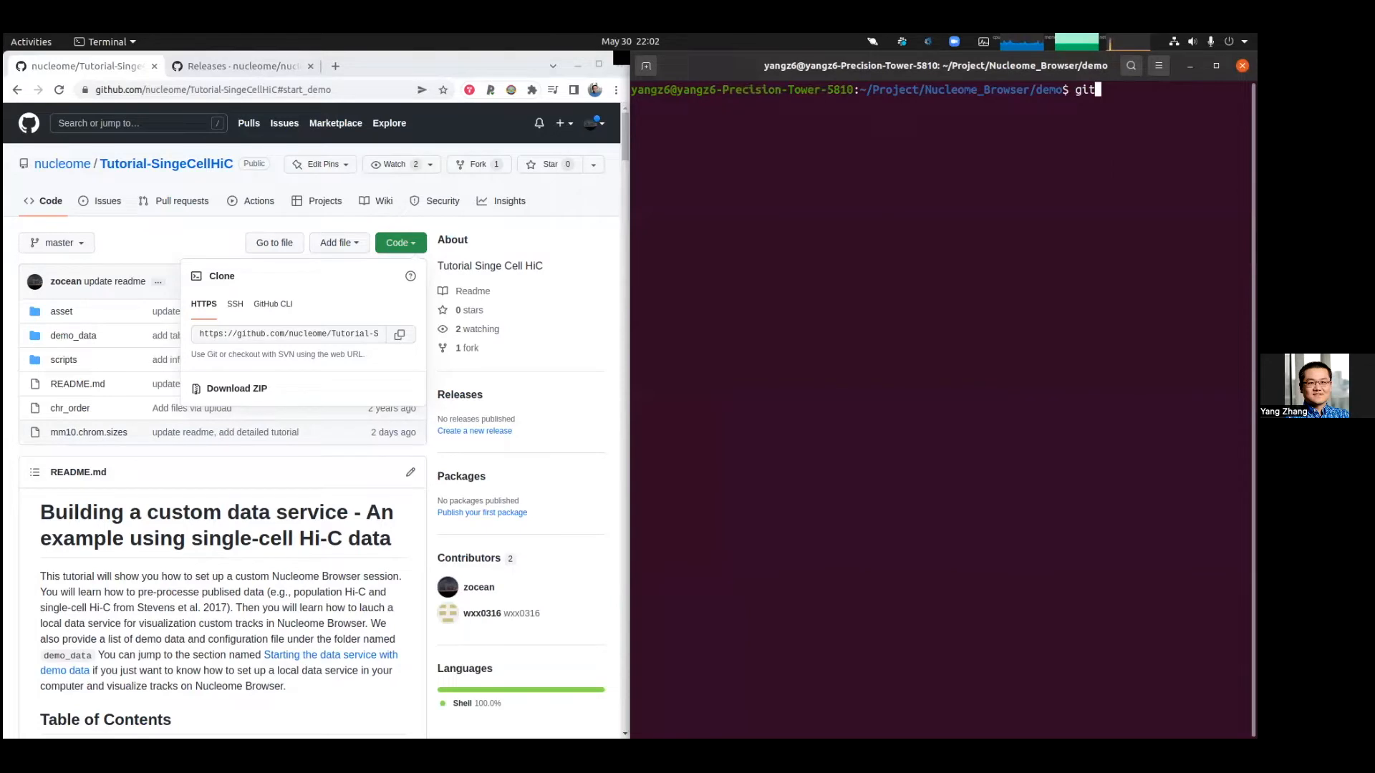
pyautogui.write(' clone')
pyautogui.hotkey('ctrl', 'shift', 'v')
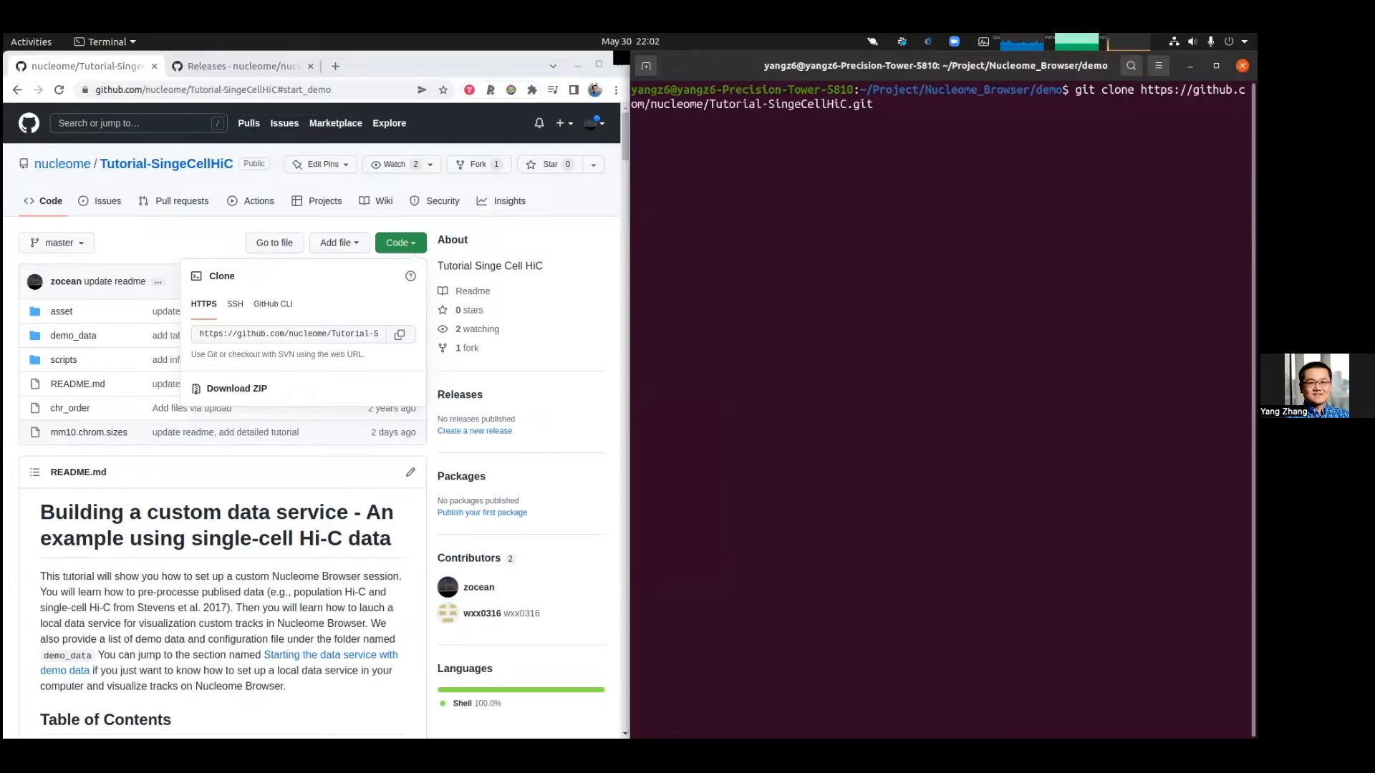
pyautogui.press('Return')
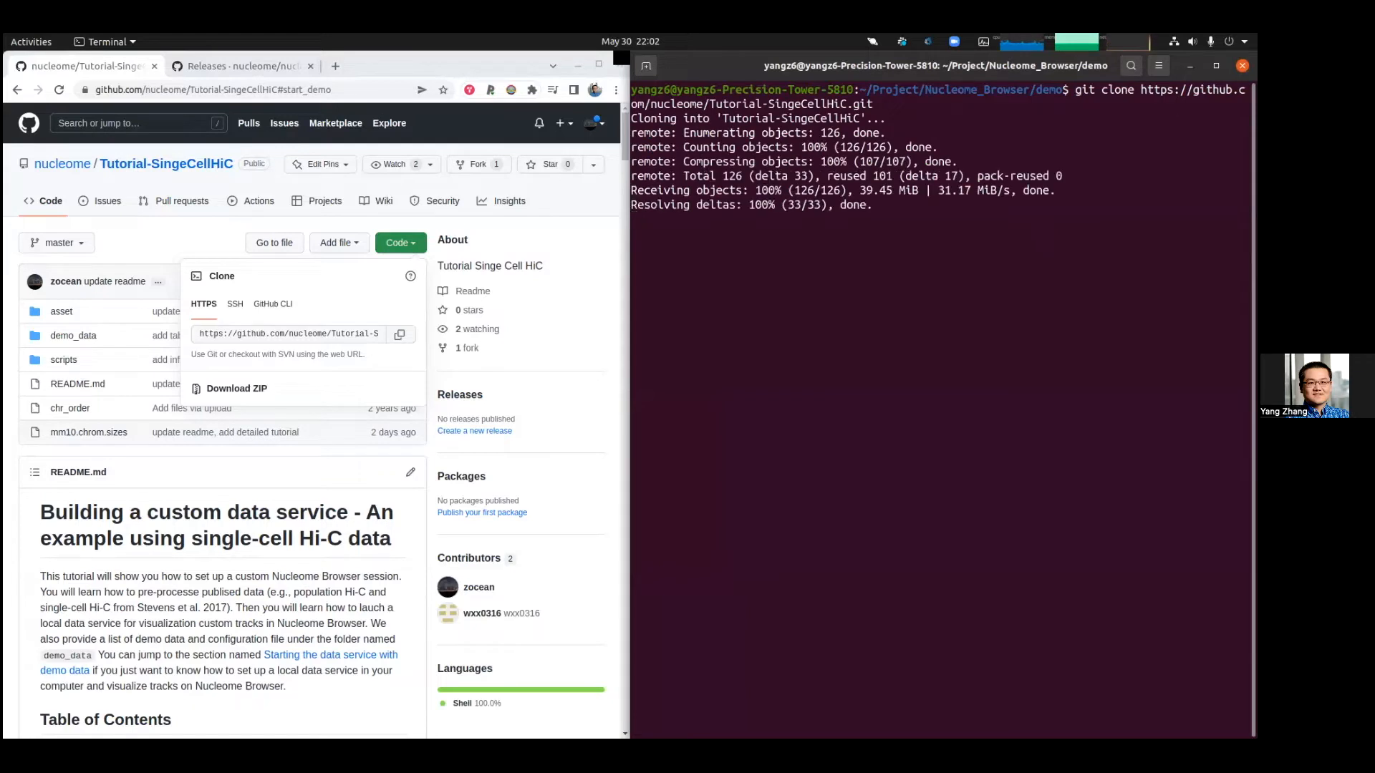
# Step: Enter the cloned Tutorial-SingeCellHiC folder and list its contents
pyautogui.write('cd T')
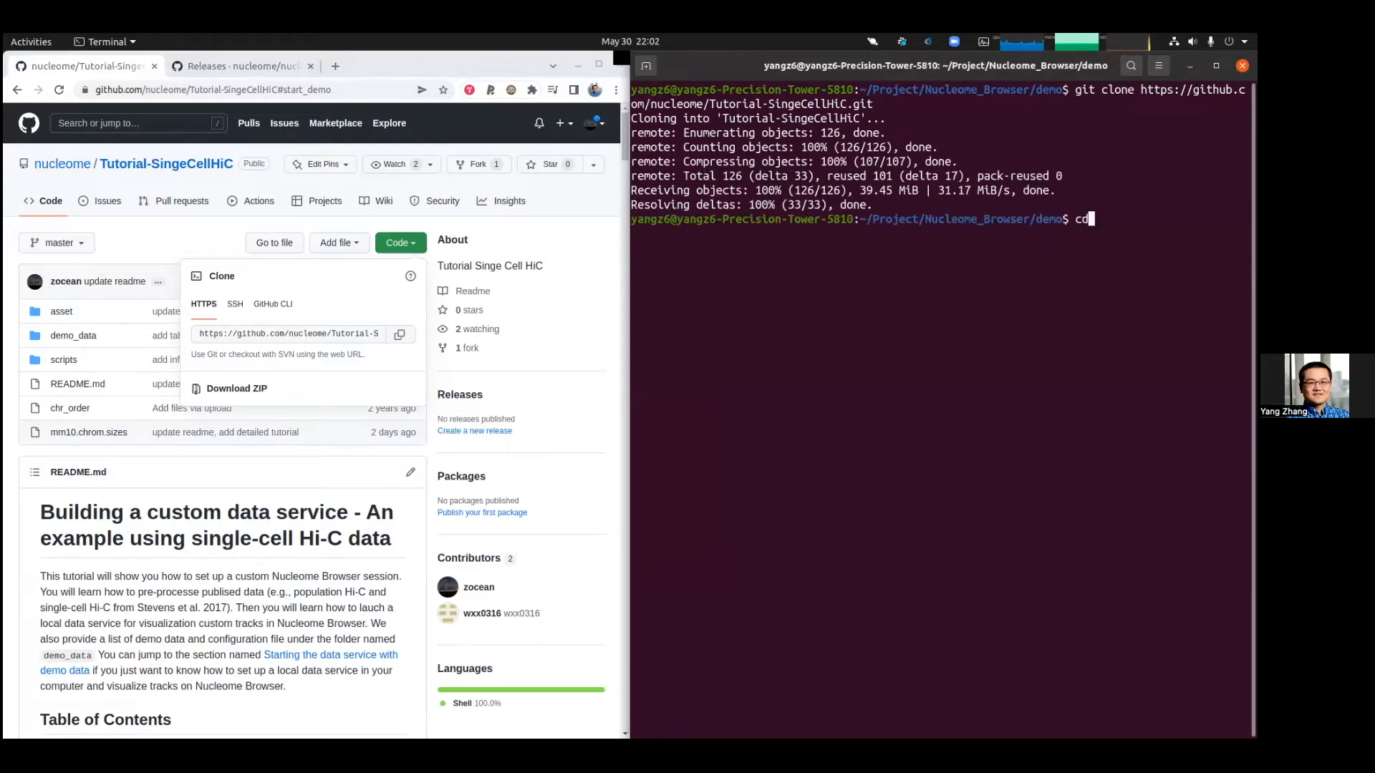
pyautogui.press('Tab')
pyautogui.press('Return')
pyautogui.write('ls')
pyautogui.press('Return')
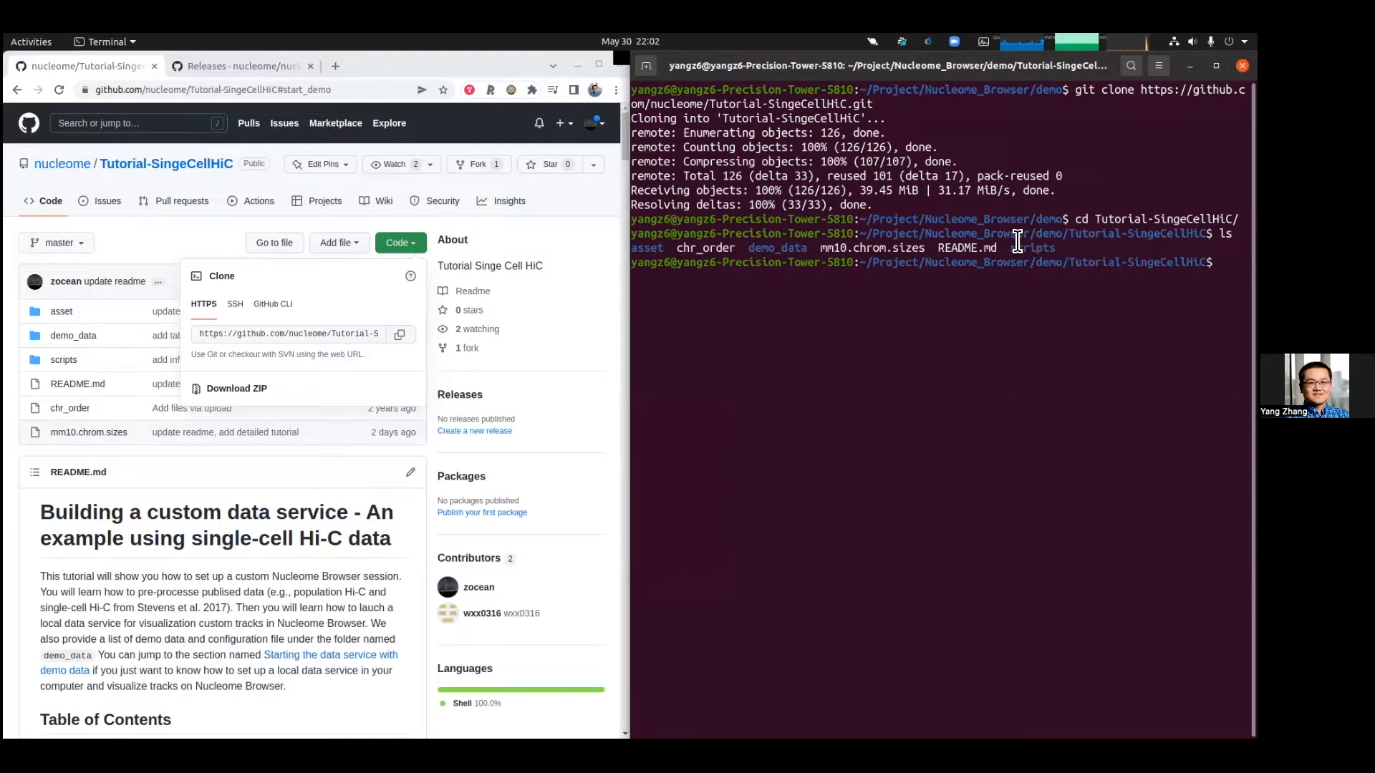
# Step: Jump to the README section on starting the data service using the demo data
pyautogui.click(402, 499)
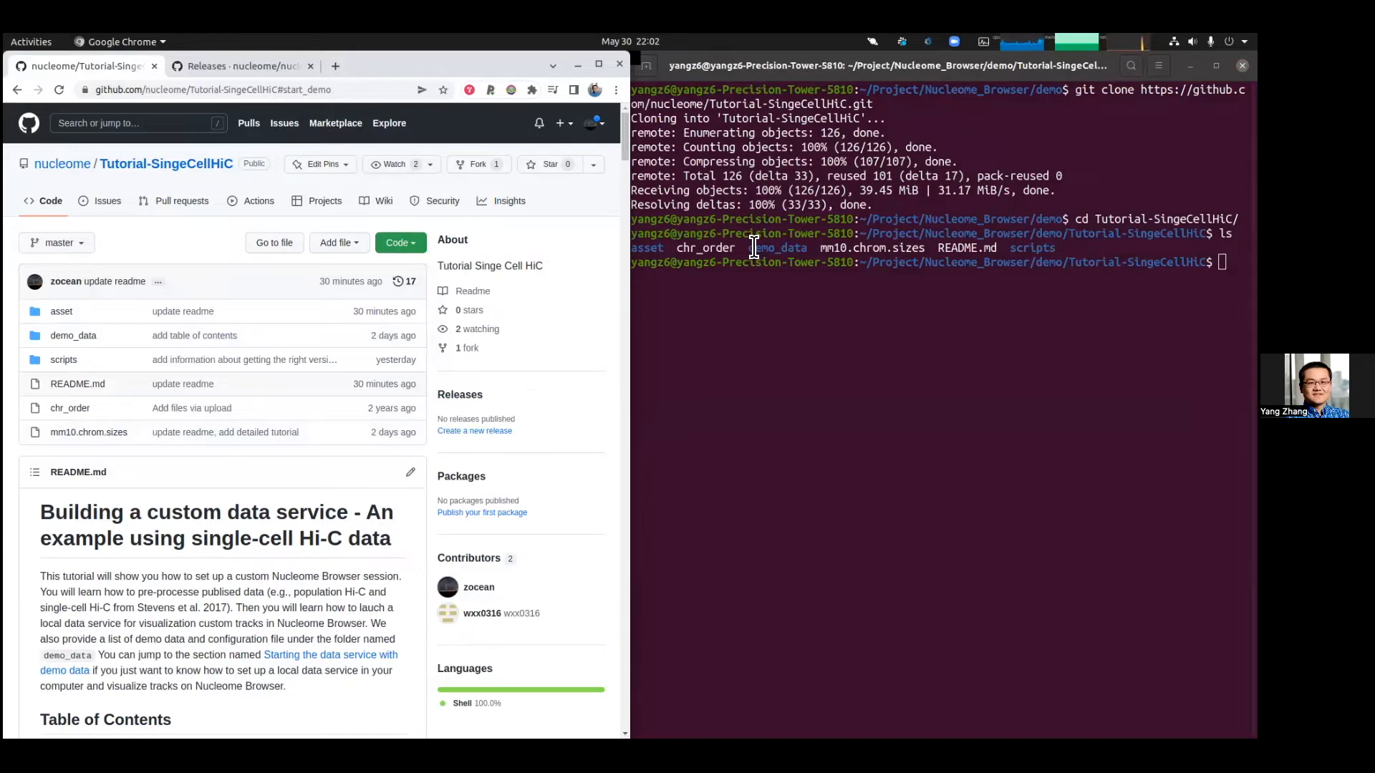
pyautogui.scroll(-7, 102, 438)
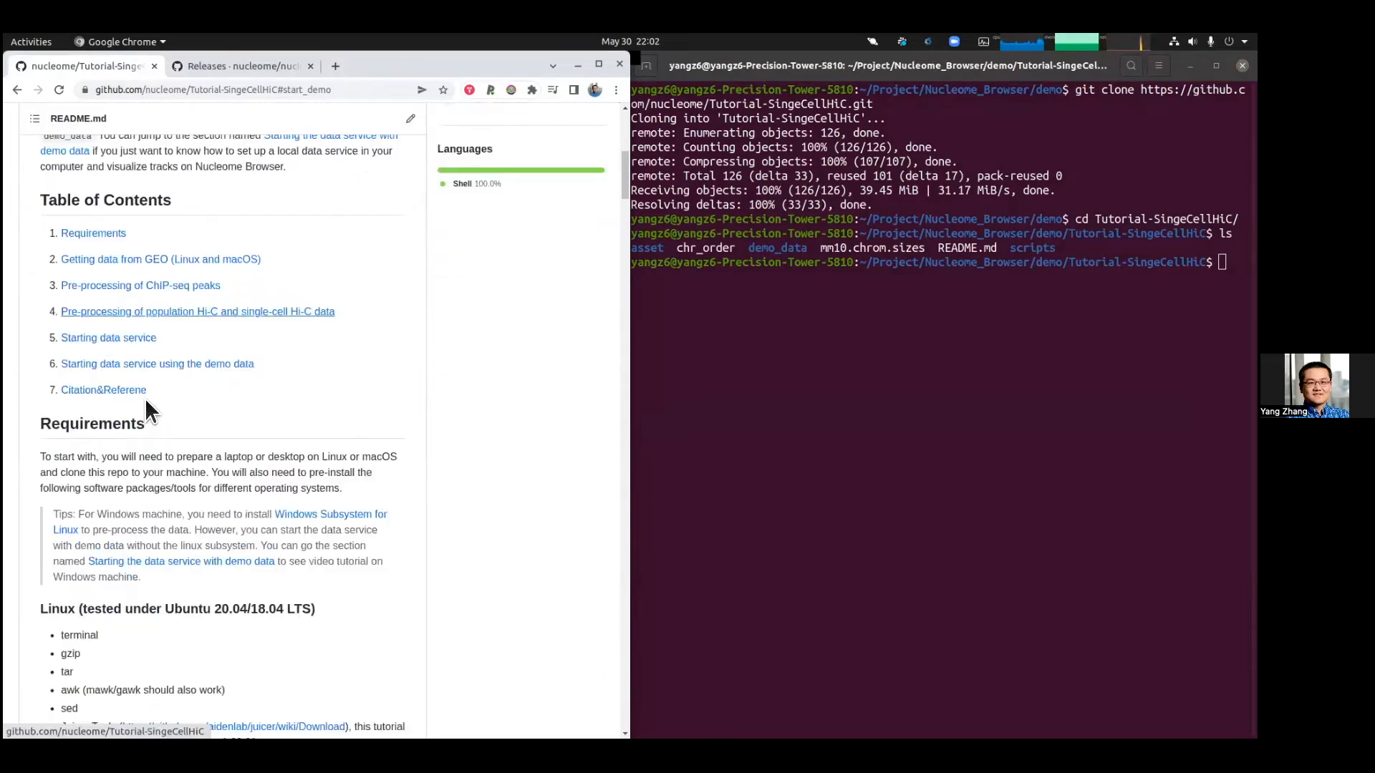
pyautogui.click(144, 363)
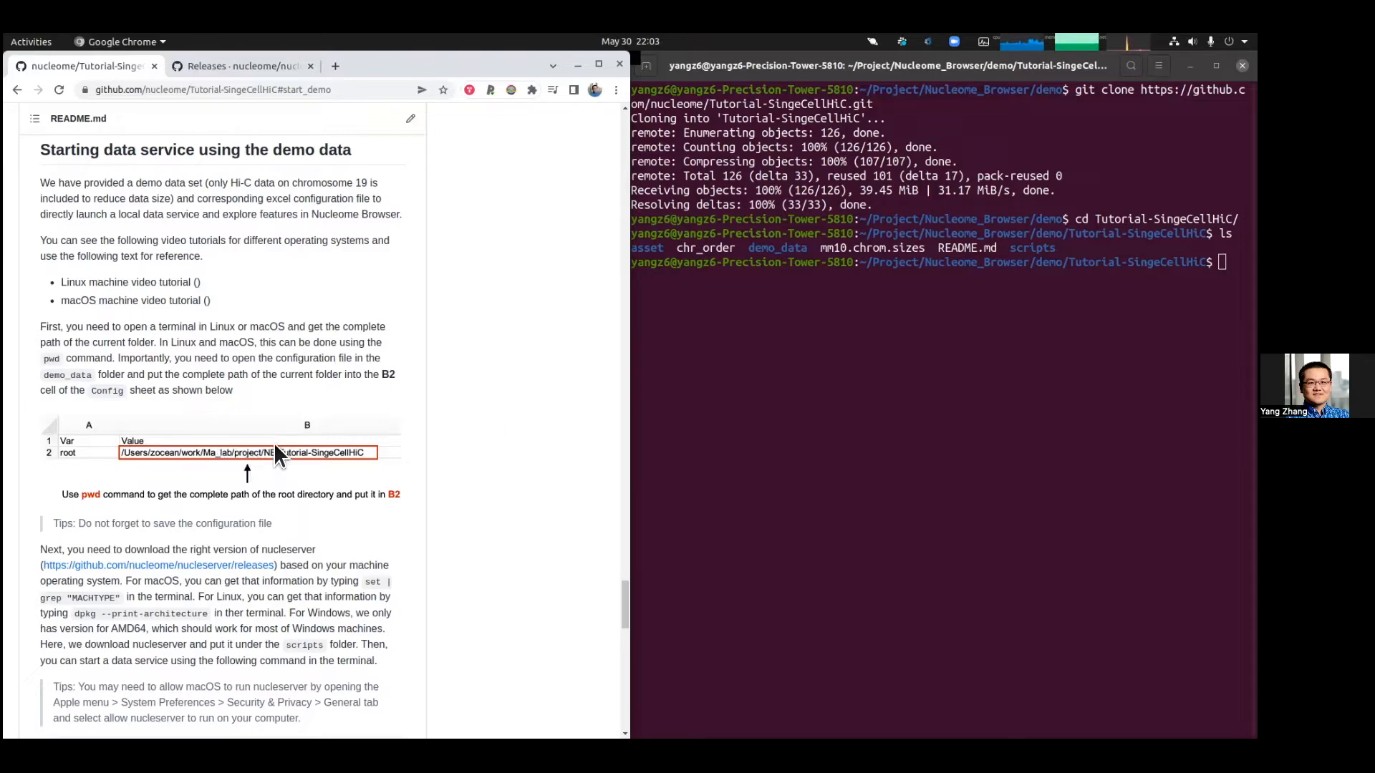
# Step: Print the current folder's path with pwd and select the printed path
pyautogui.click(1035, 321)
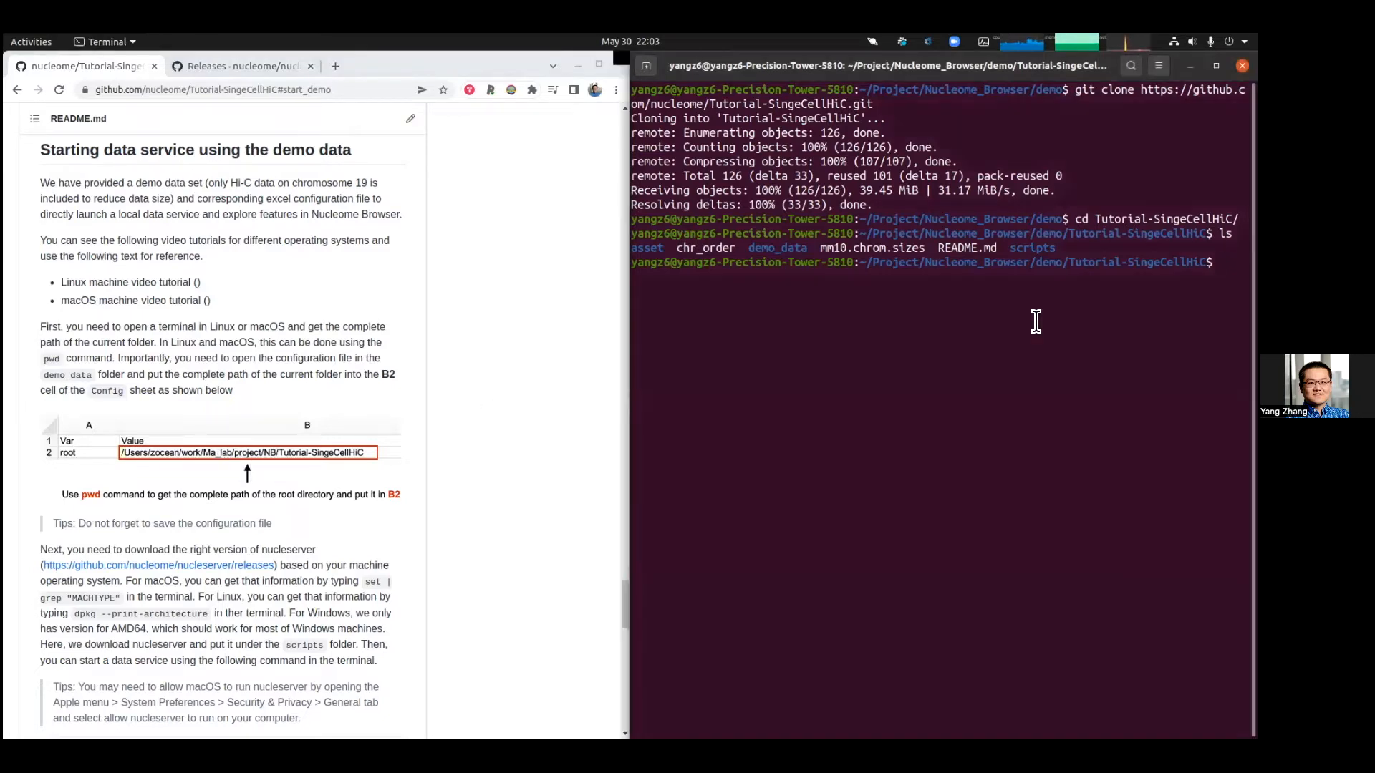
pyautogui.write('pwd')
pyautogui.press('Return')
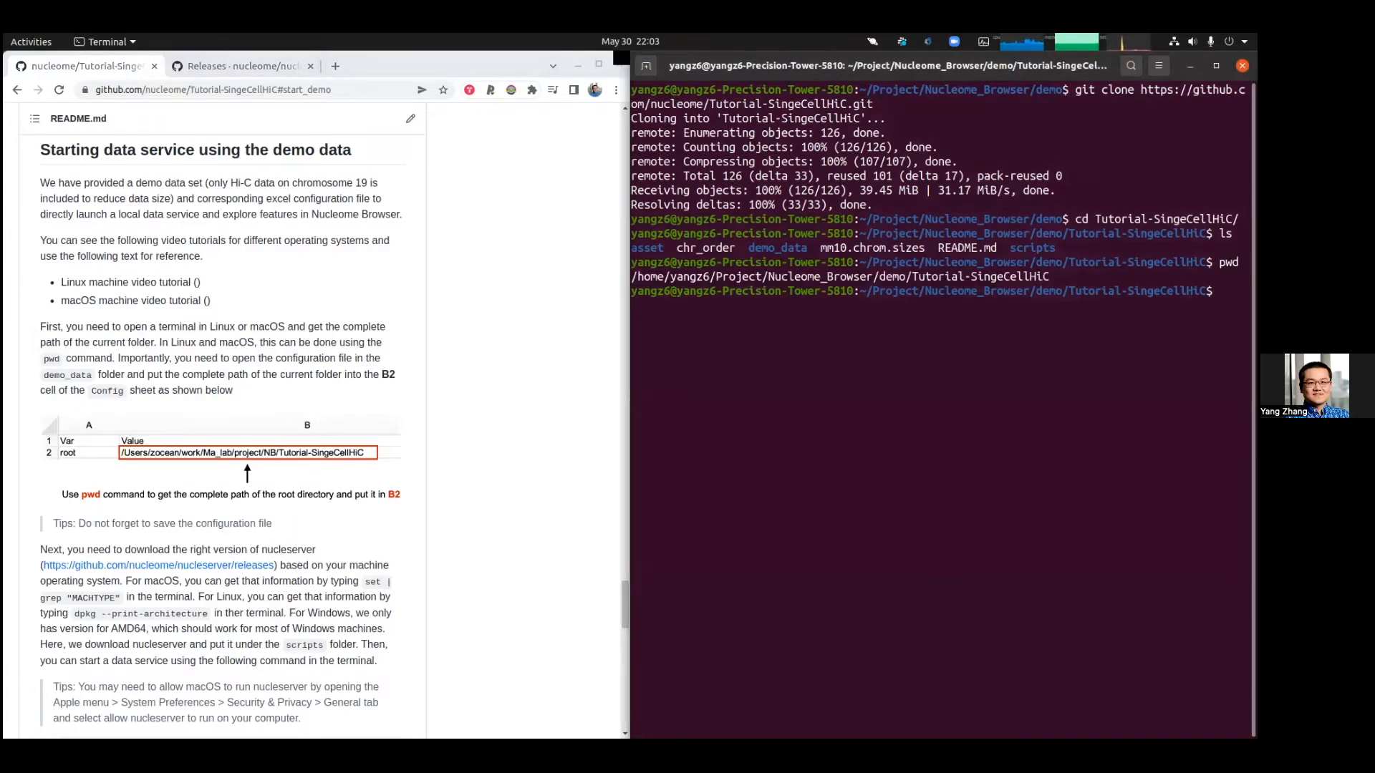
pyautogui.doubleClick(871, 279)
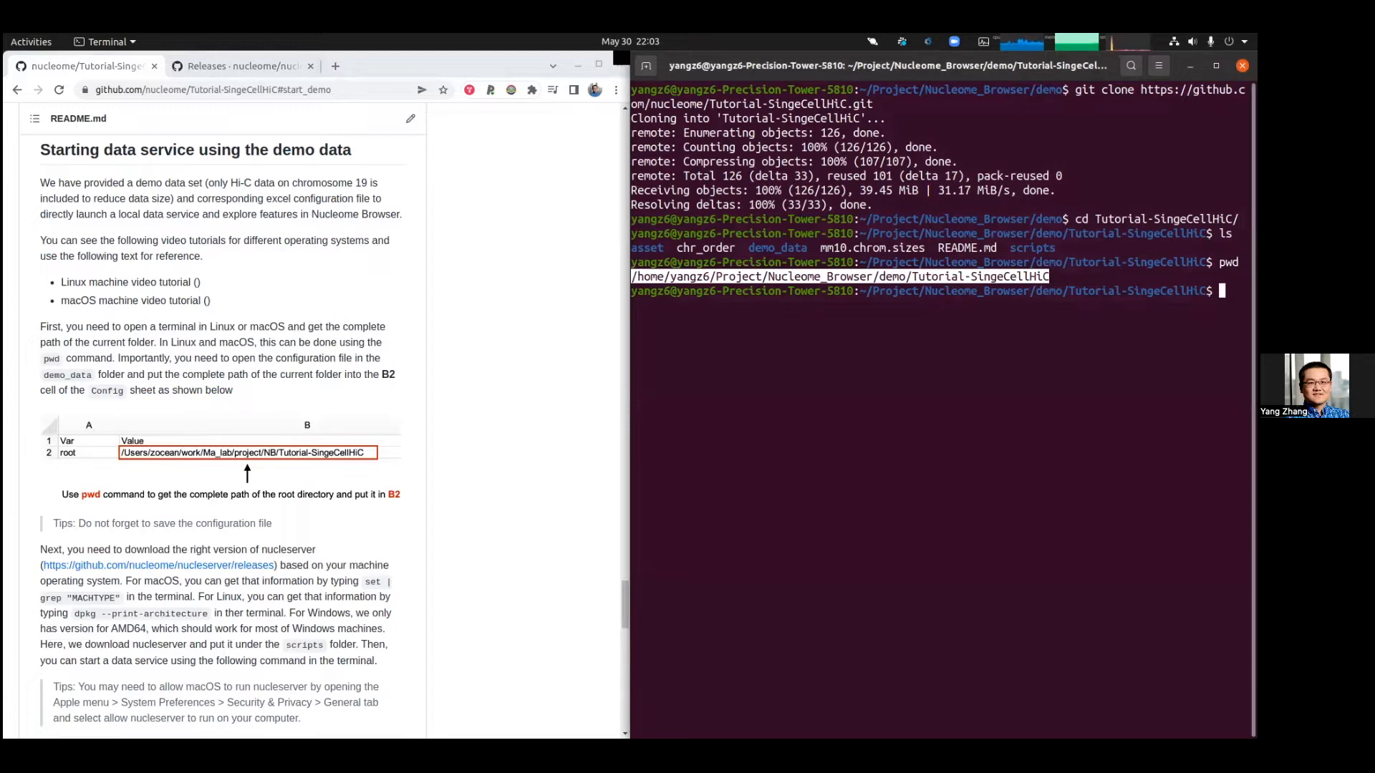
# Step: Open single_cell_demo.xlsx from the cloned repository's demo_data folder in the file manager
pyautogui.hotkey('alt', 'Tab')
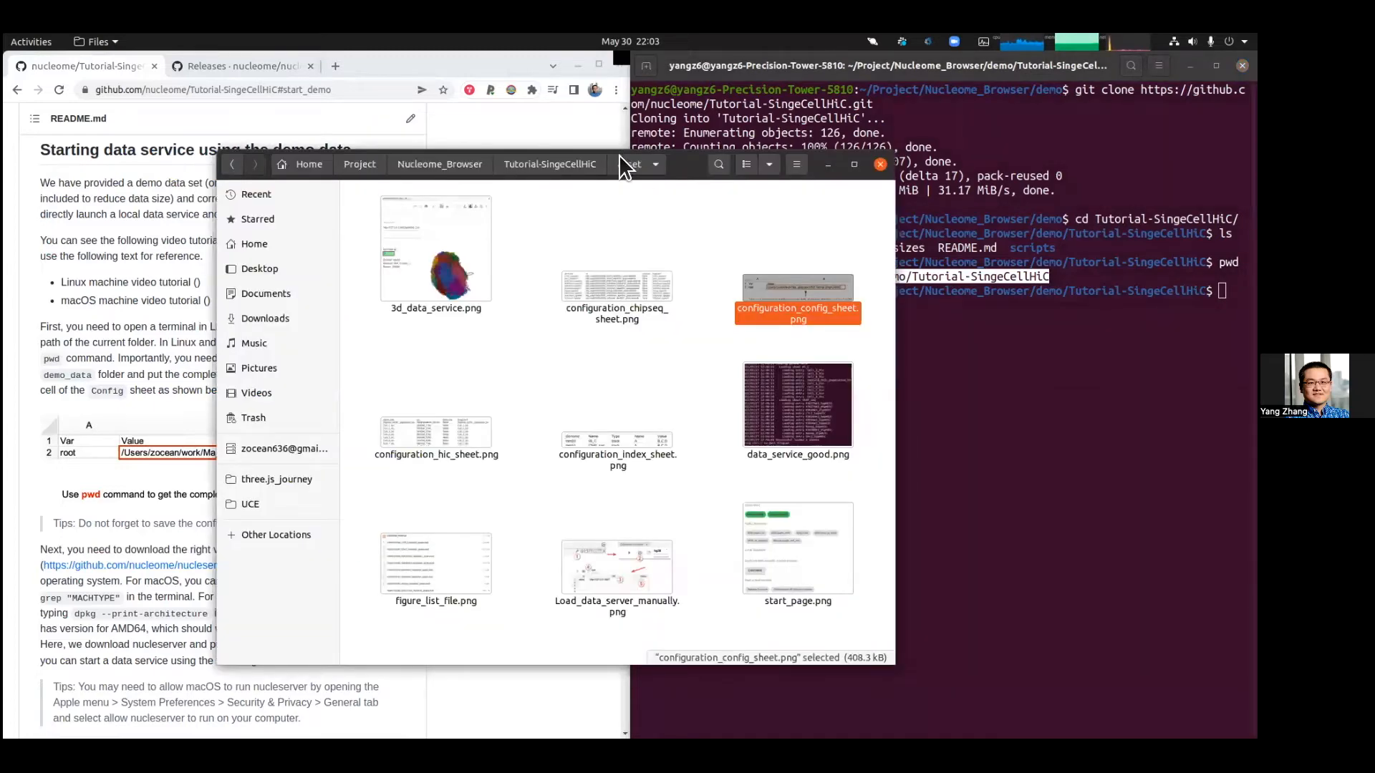
pyautogui.click(530, 164)
pyautogui.click(455, 166)
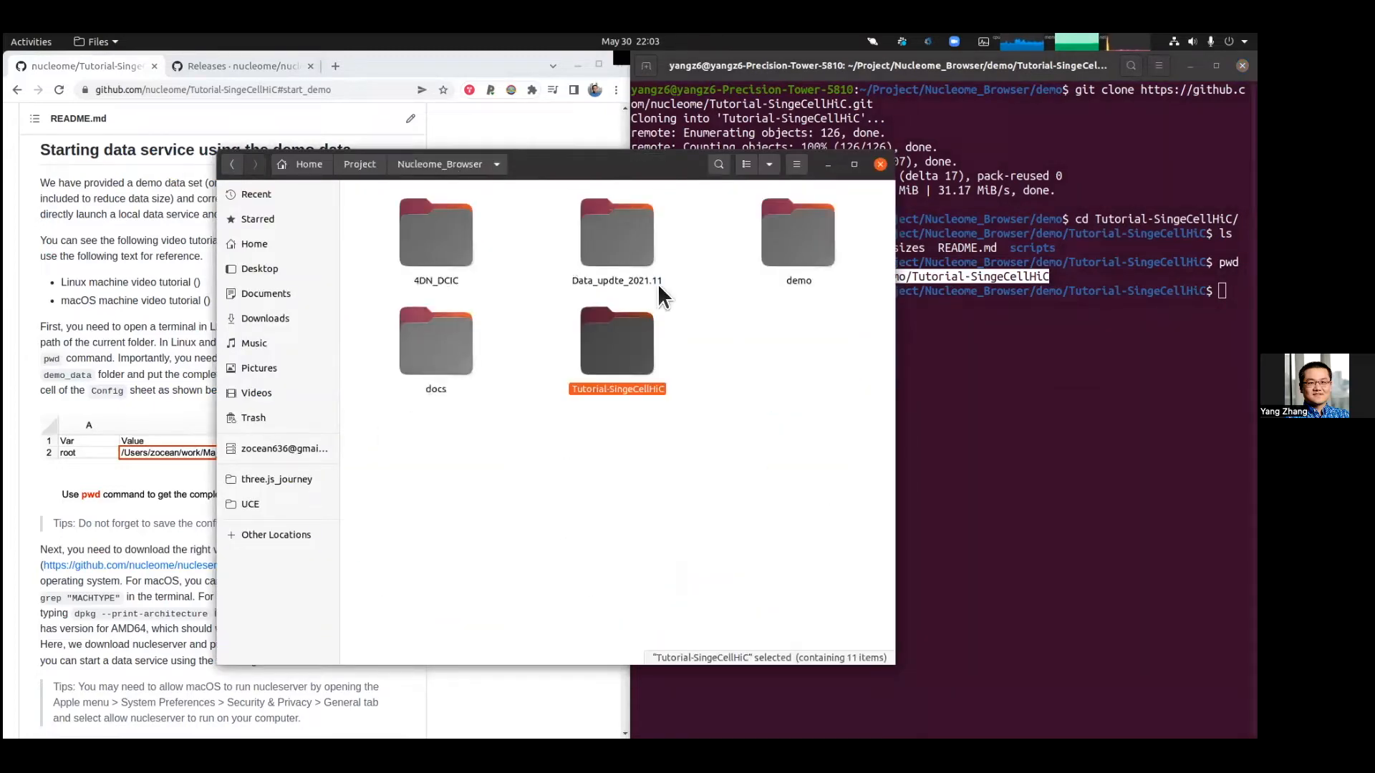
pyautogui.doubleClick(795, 238)
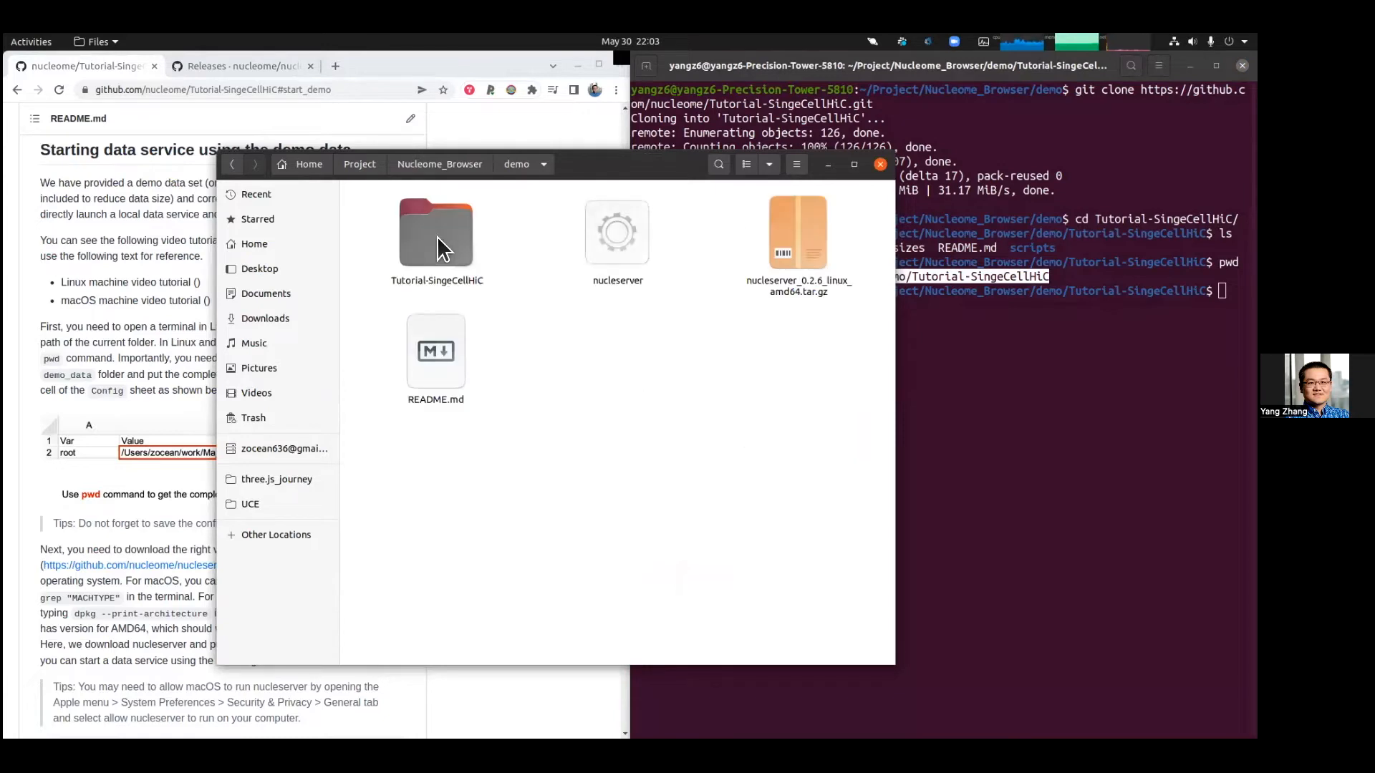
pyautogui.doubleClick(426, 237)
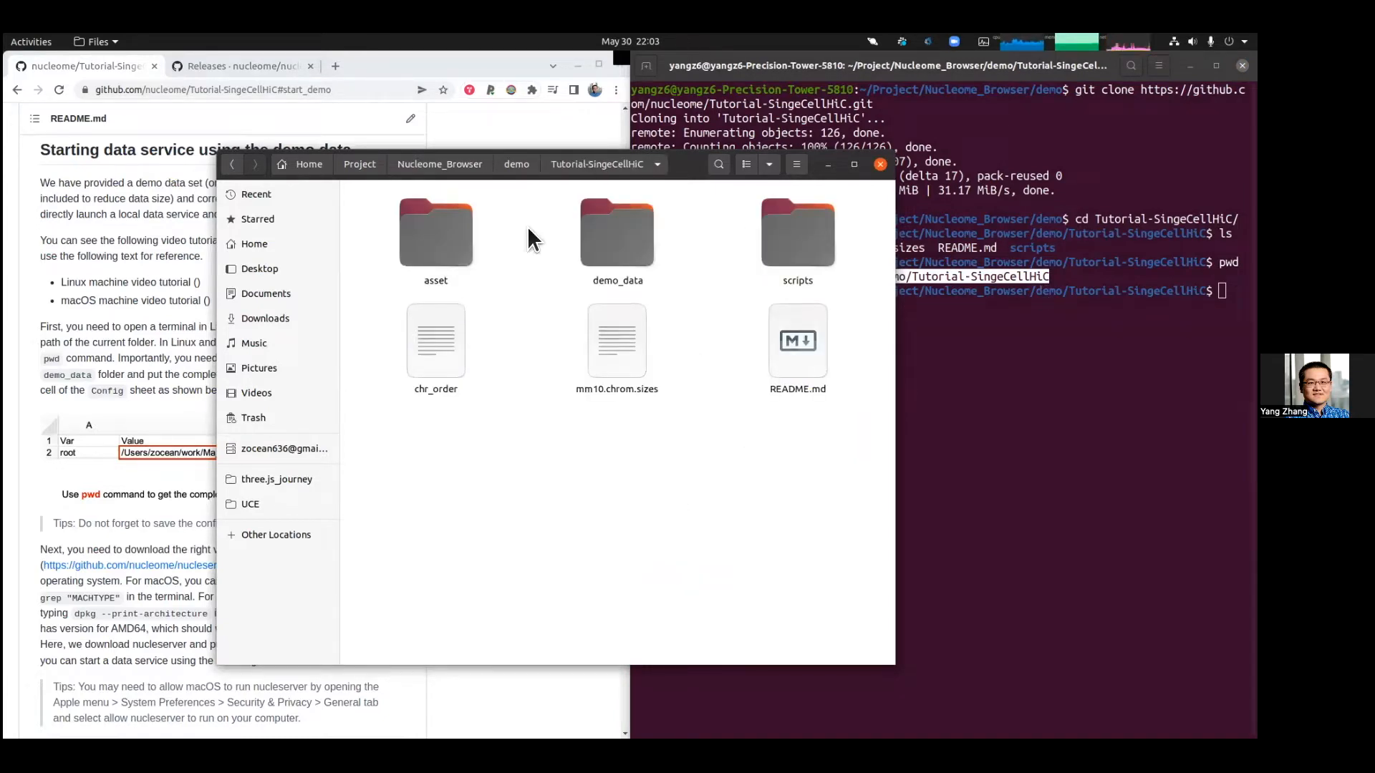
pyautogui.doubleClick(625, 243)
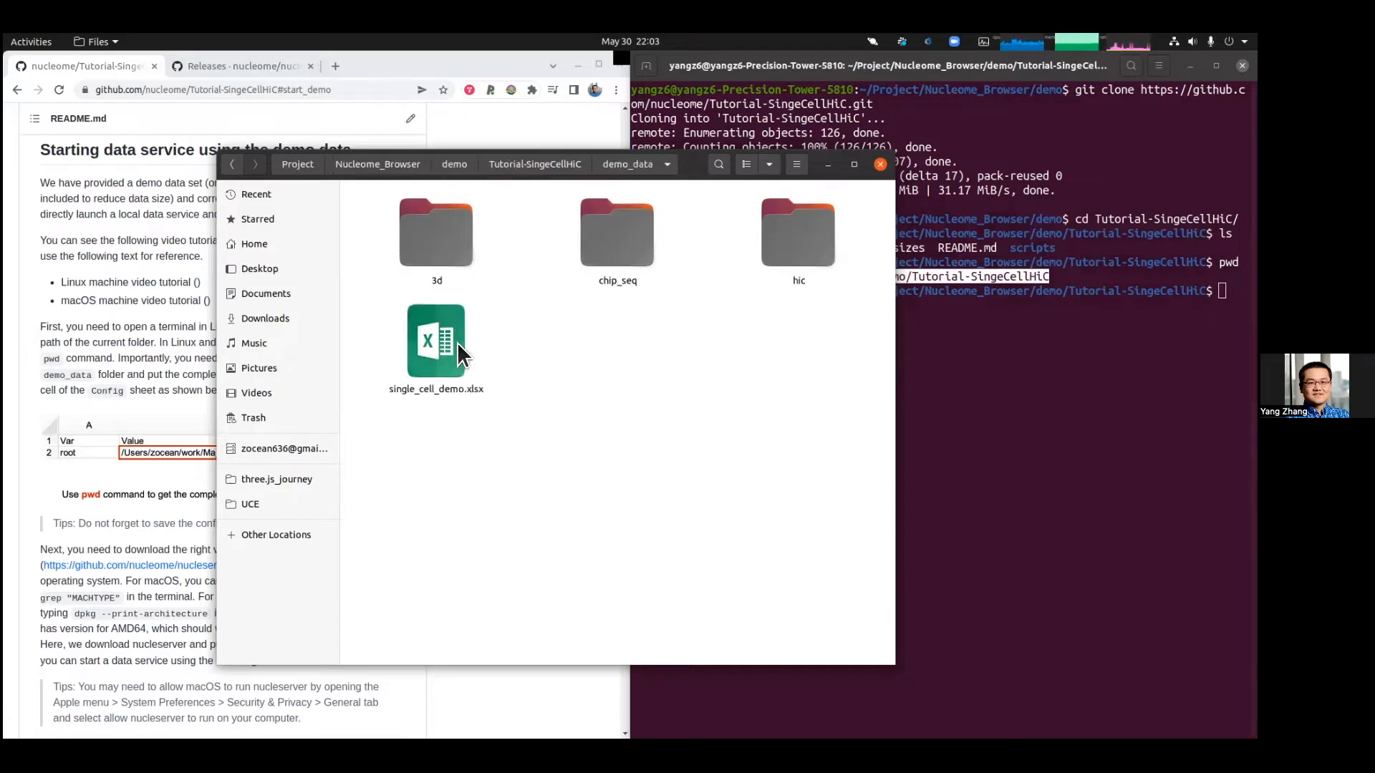
pyautogui.click(442, 343)
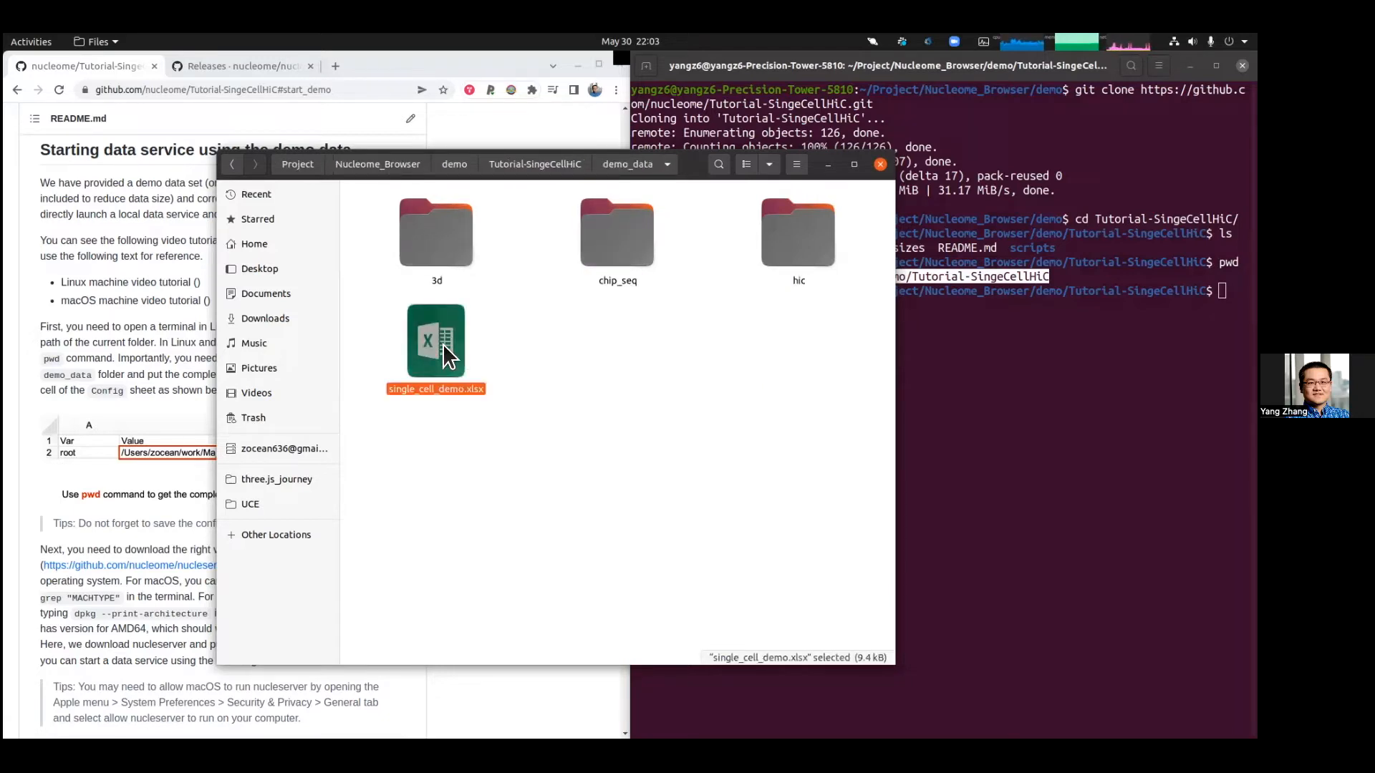
pyautogui.doubleClick(443, 344)
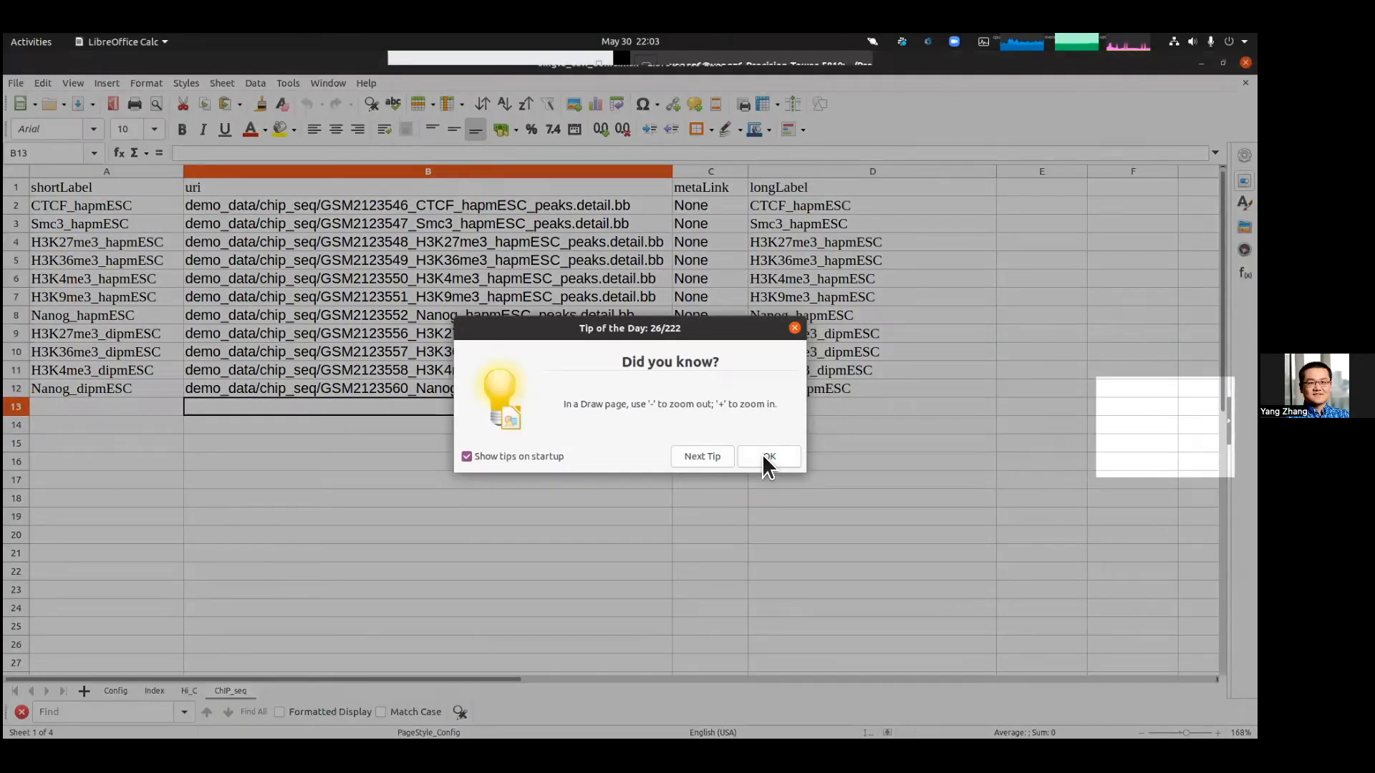
# Step: Close the tip dialog and inspect the root path in cell B2 of the Config sheet
pyautogui.click(766, 457)
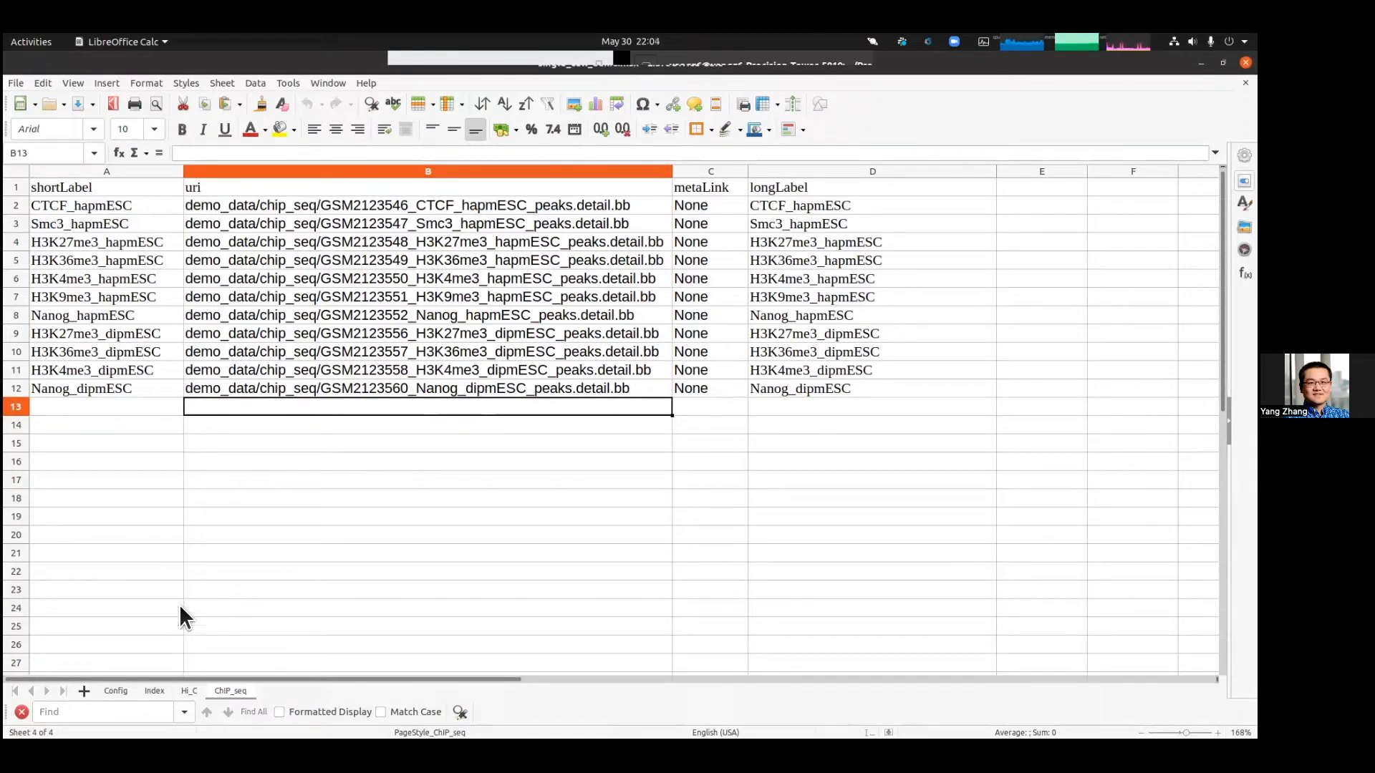
pyautogui.click(111, 689)
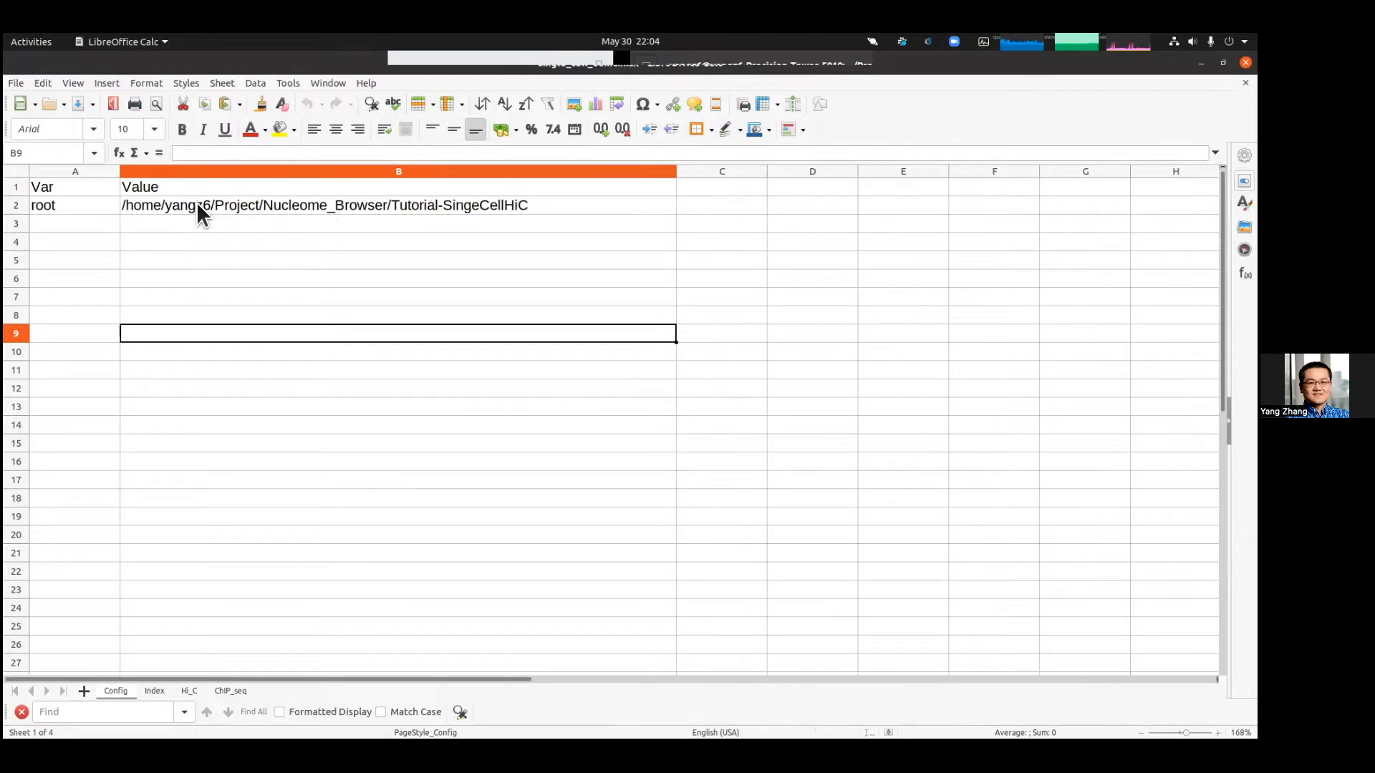
pyautogui.click(96, 202)
pyautogui.click(159, 203)
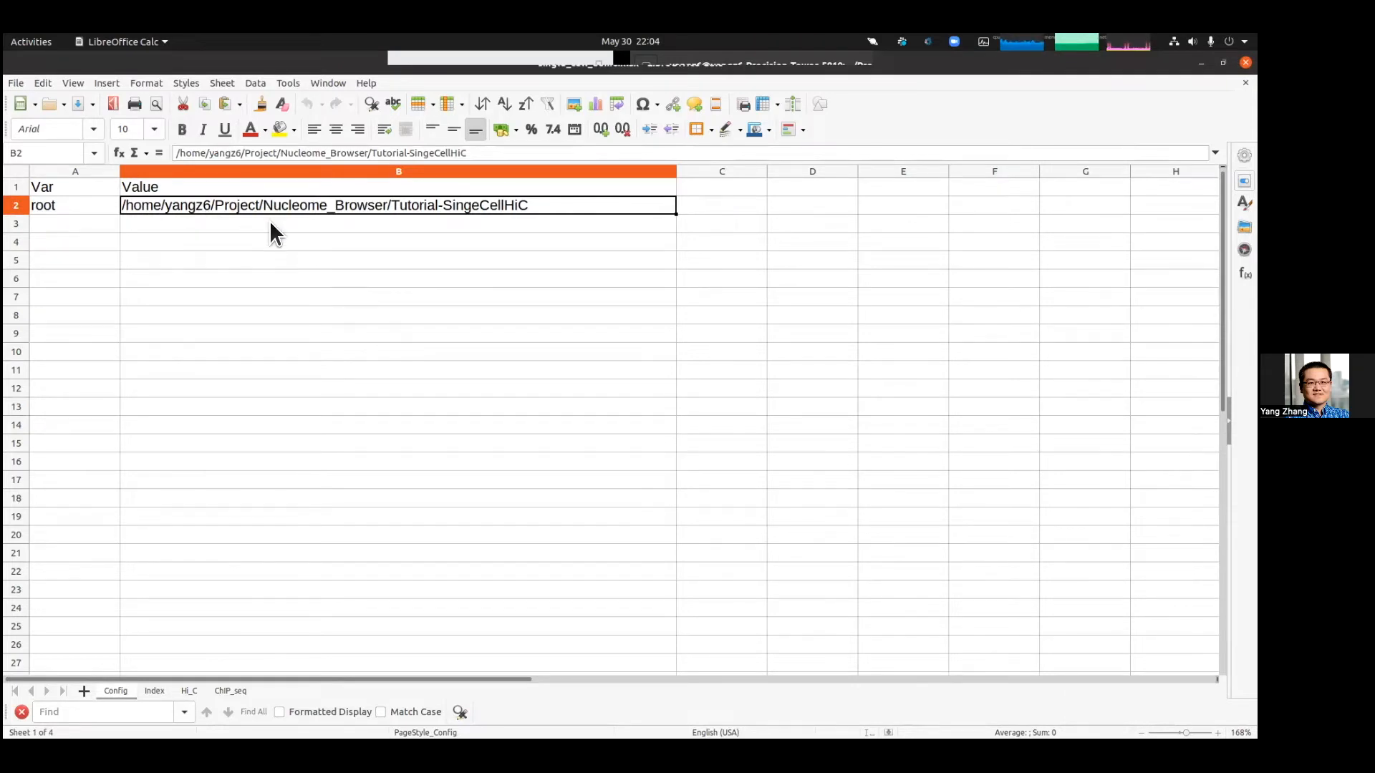
# Step: Tile the spreadsheet beside the terminal and copy the repository path printed by pwd
pyautogui.press('super+Left')
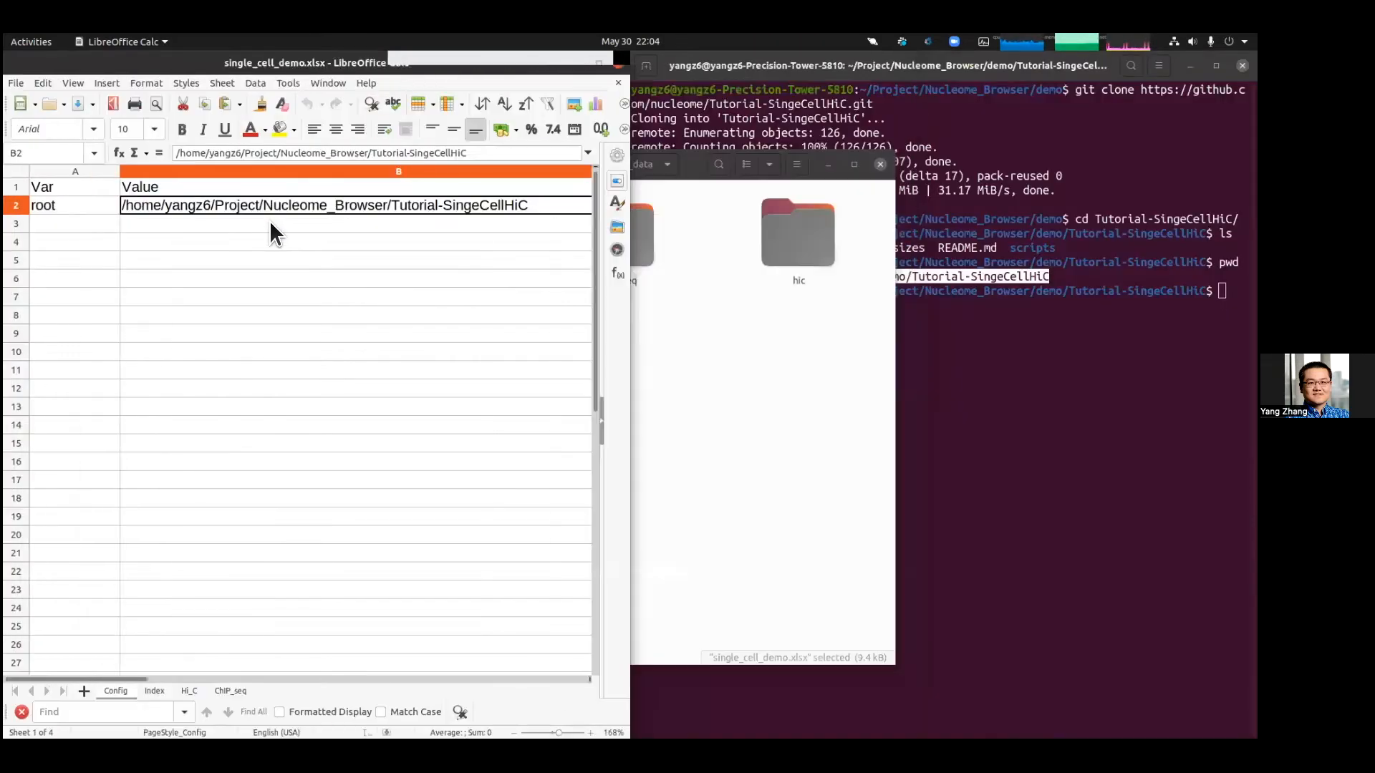
pyautogui.click(653, 152)
pyautogui.click(825, 163)
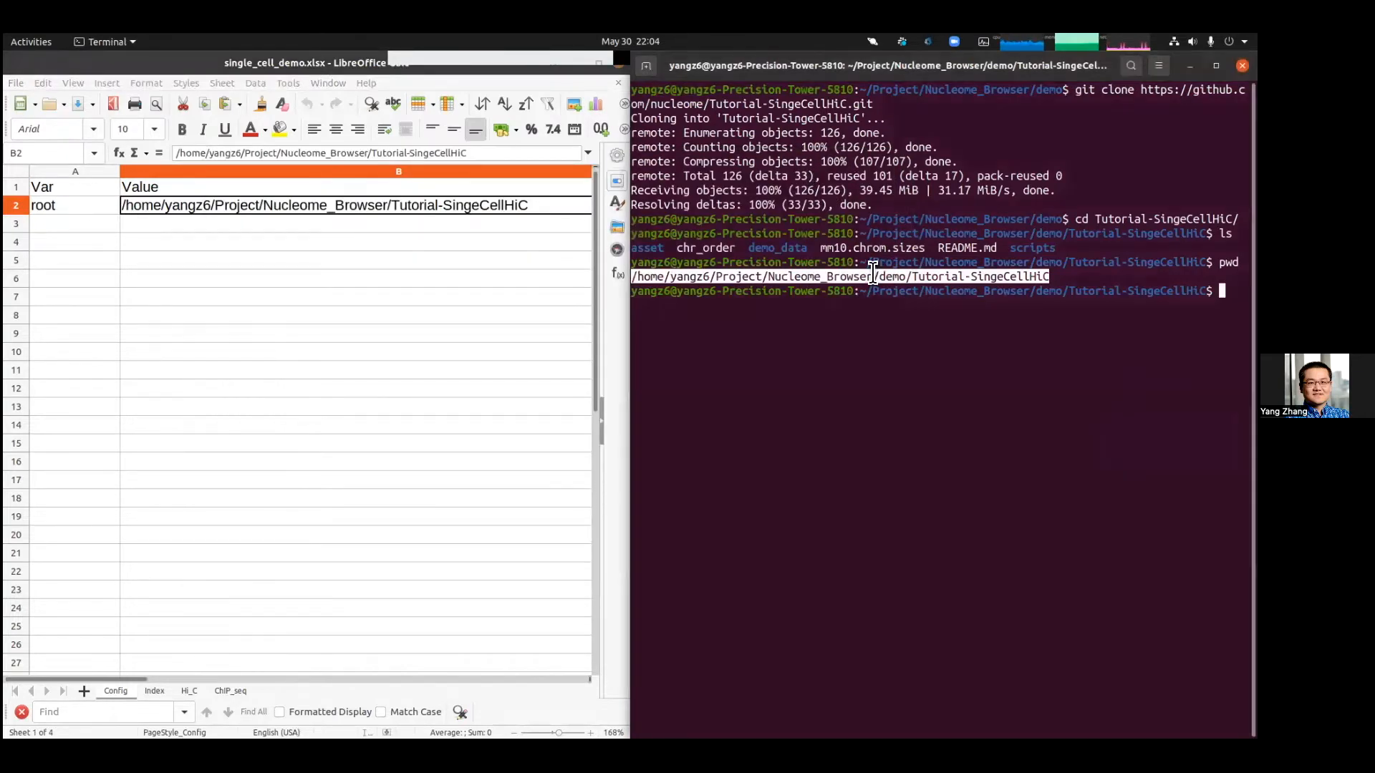
pyautogui.rightClick(887, 282)
pyautogui.click(894, 287)
# Step: Replace the root value in cell B2 of the Config sheet with the copied path /home/yangz6/Project/Nucleome_Browser/demo/Tutorial-SingeCellHiC
pyautogui.click(295, 225)
pyautogui.click(303, 205)
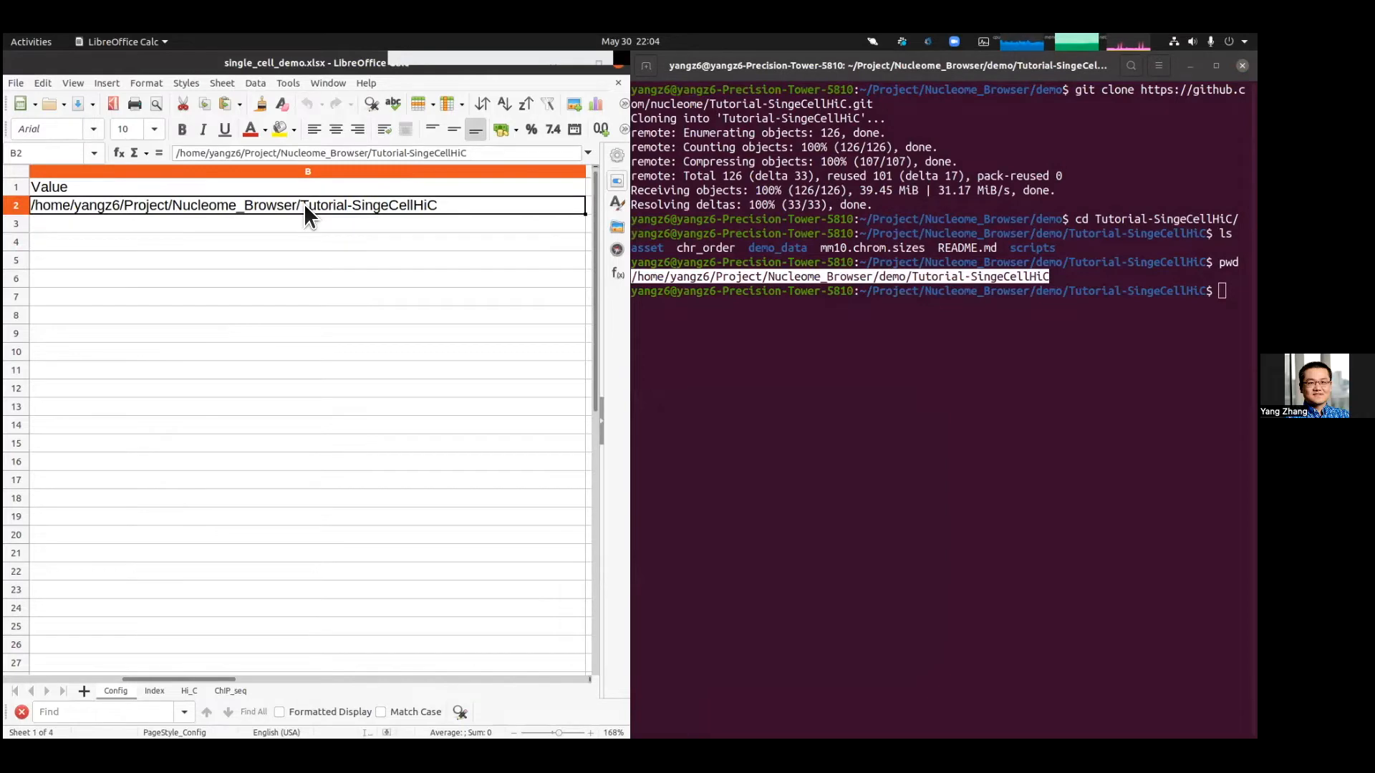
pyautogui.press('BackSpace')
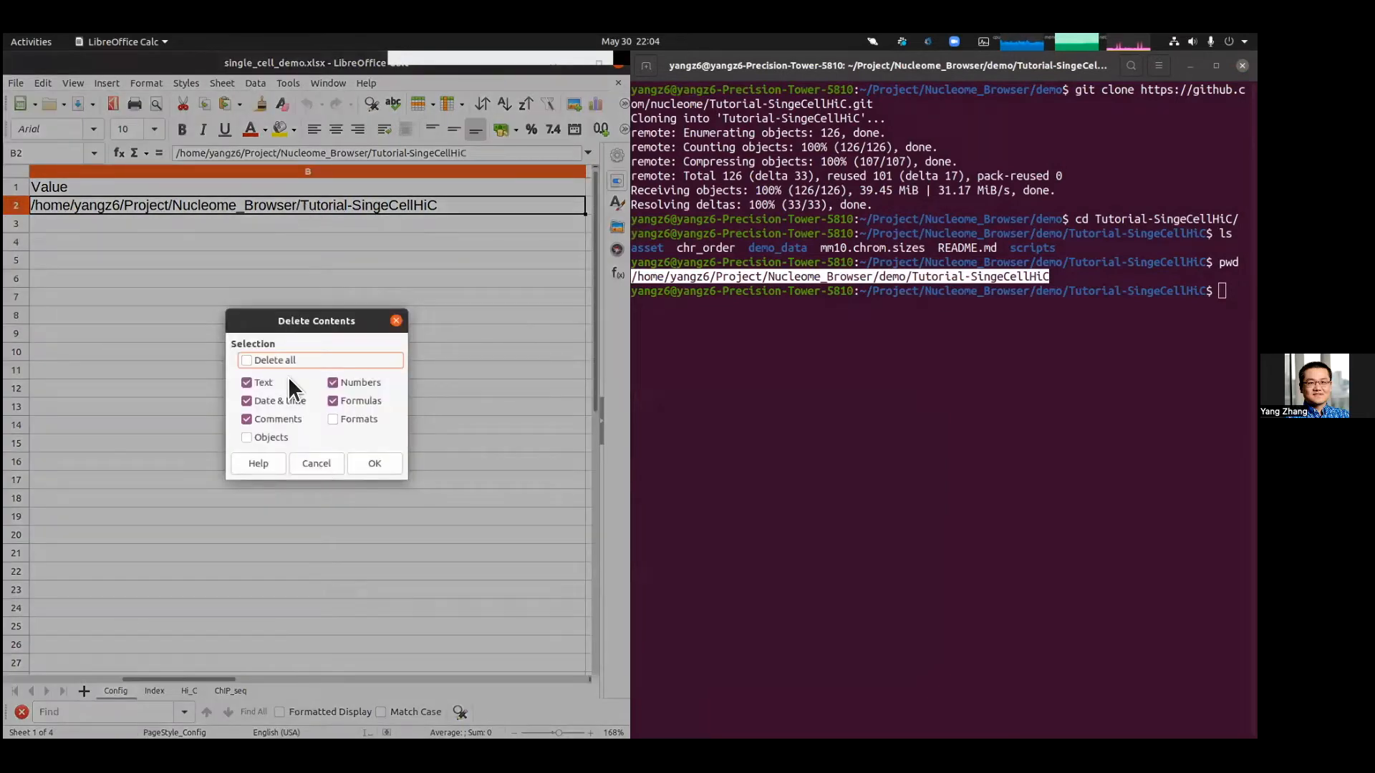
pyautogui.click(326, 461)
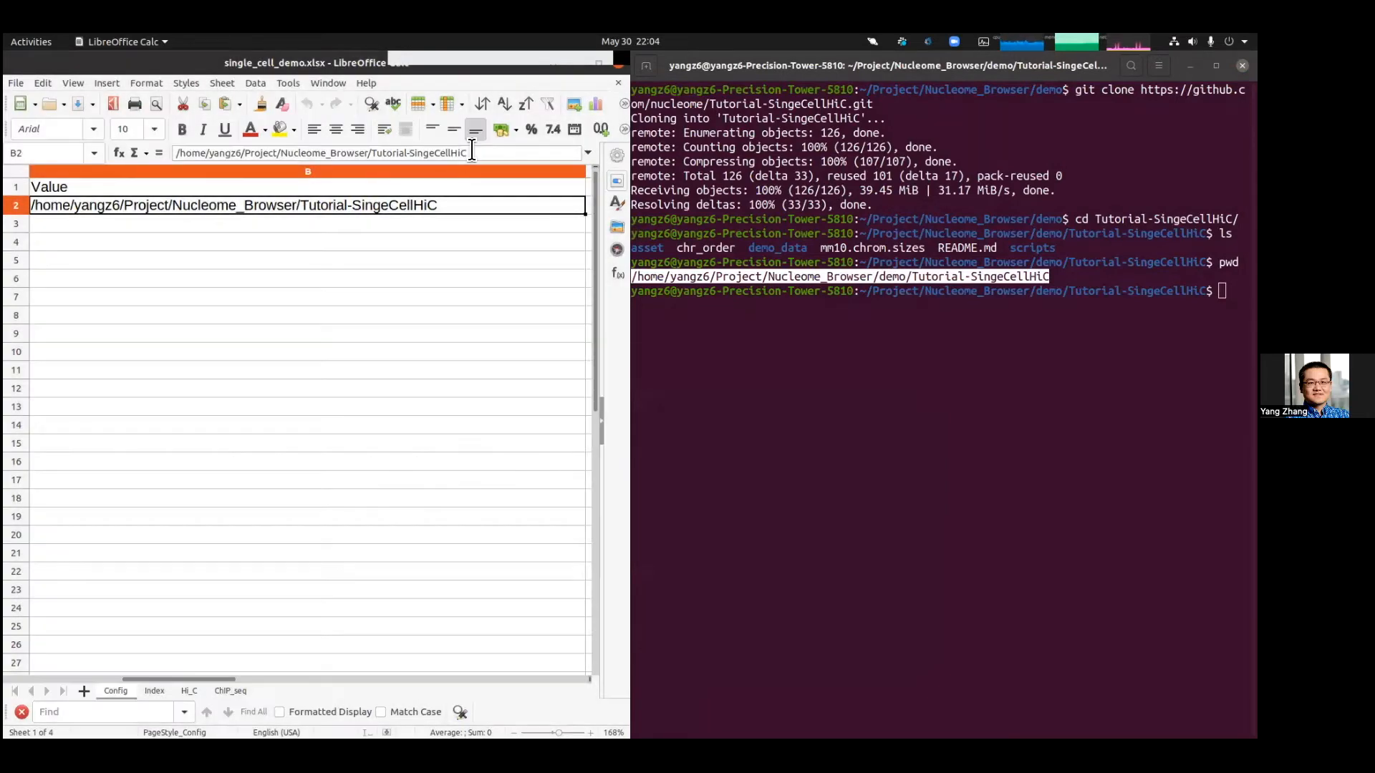
pyautogui.click(472, 152)
pyautogui.hotkey('ctrl', 'a')
pyautogui.press('BackSpace')
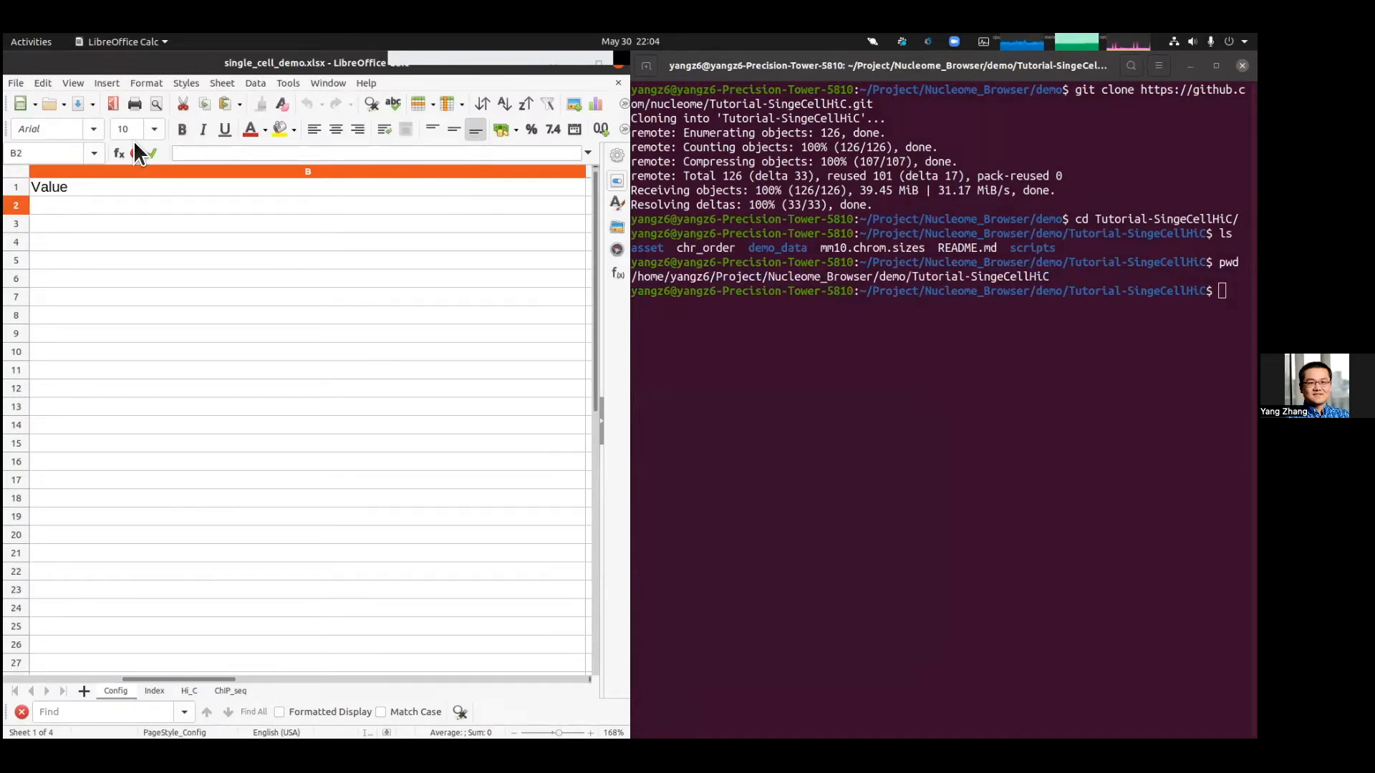
pyautogui.hotkey('ctrl', 'v')
pyautogui.press('Return')
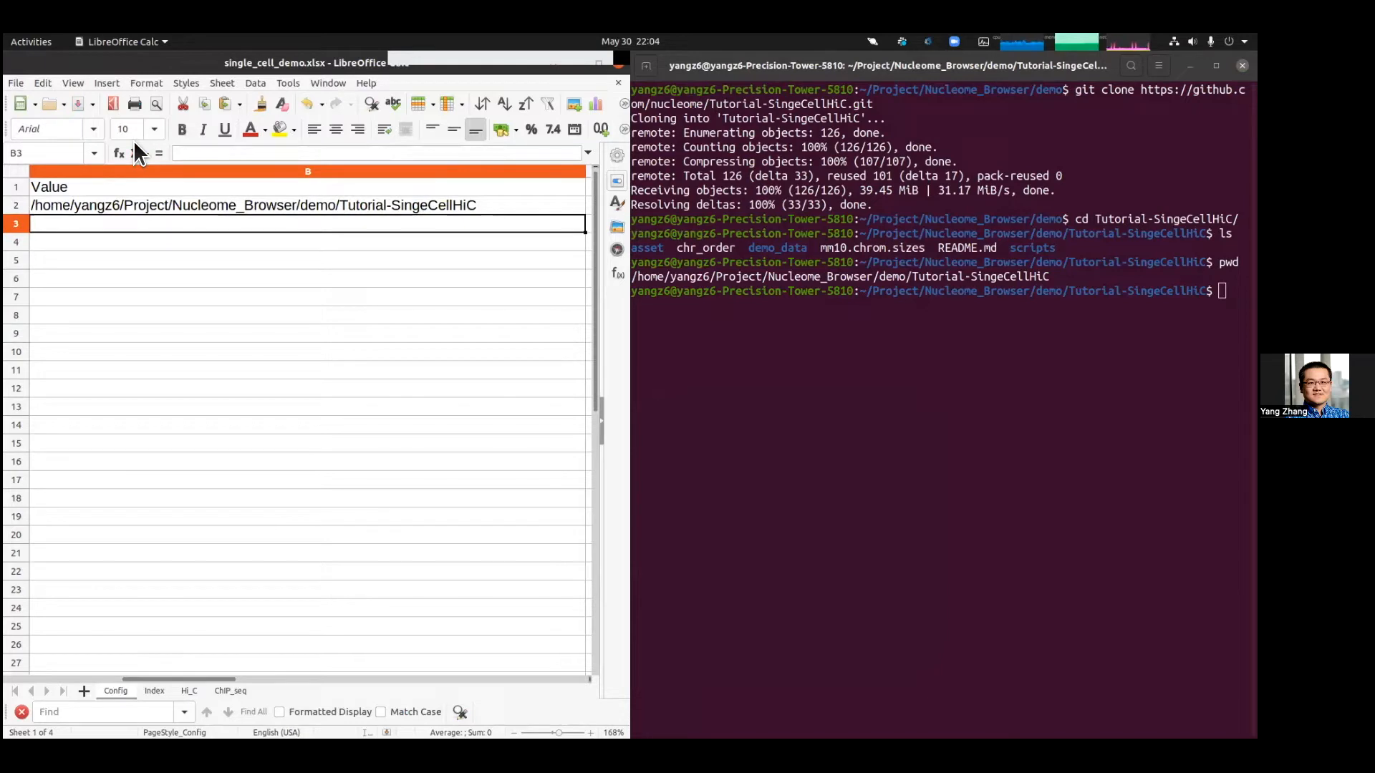
# Step: Save the single_cell_demo.xlsx workbook
pyautogui.press('Up')
pyautogui.press('Left')
pyautogui.press('Right')
pyautogui.press('Left')
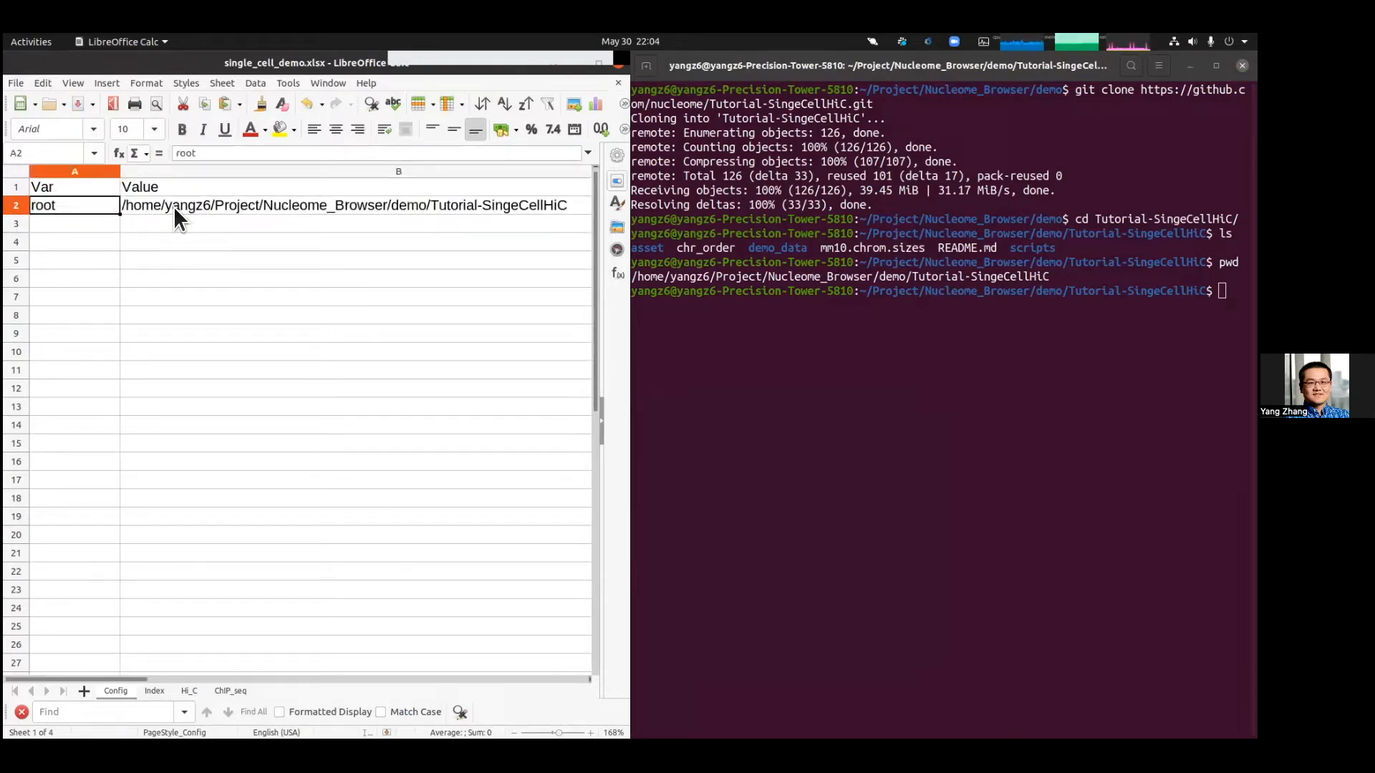
pyautogui.click(17, 80)
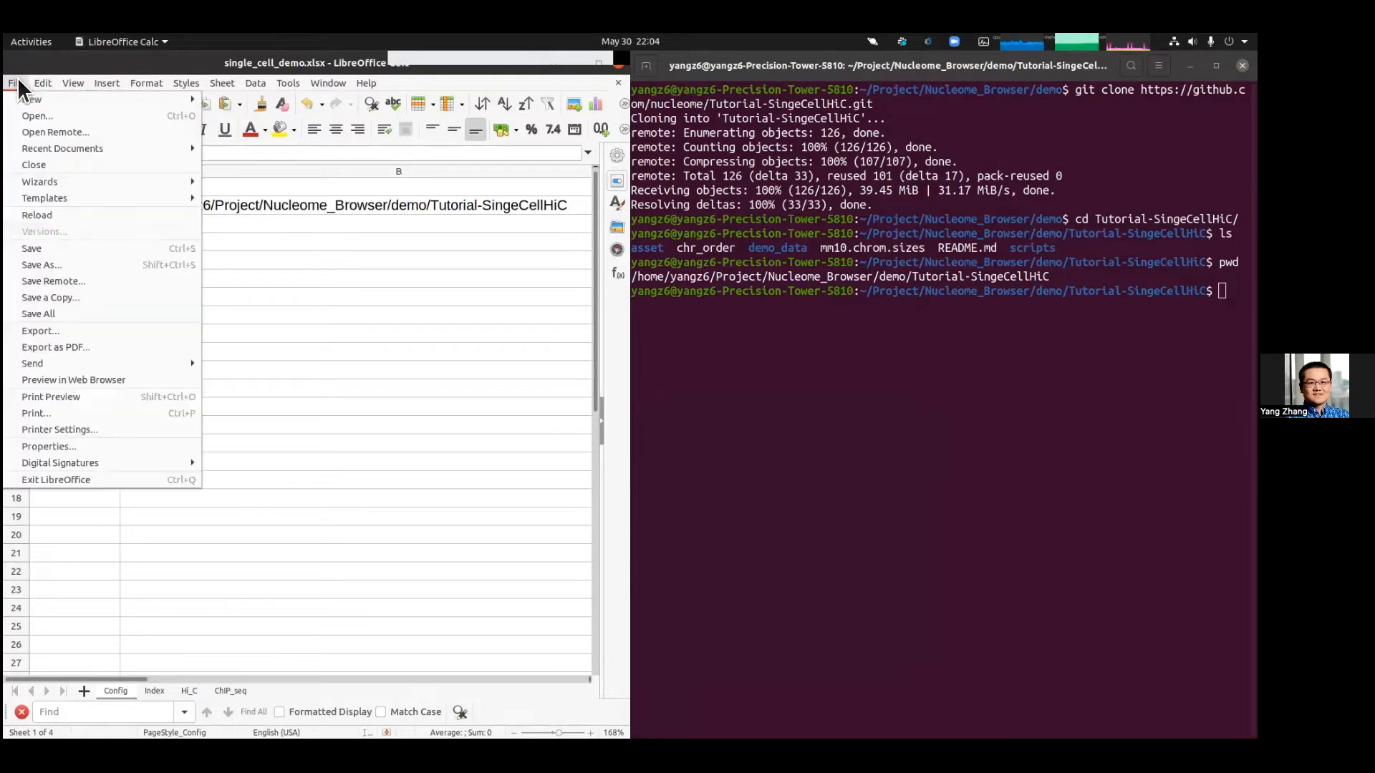
pyautogui.click(76, 248)
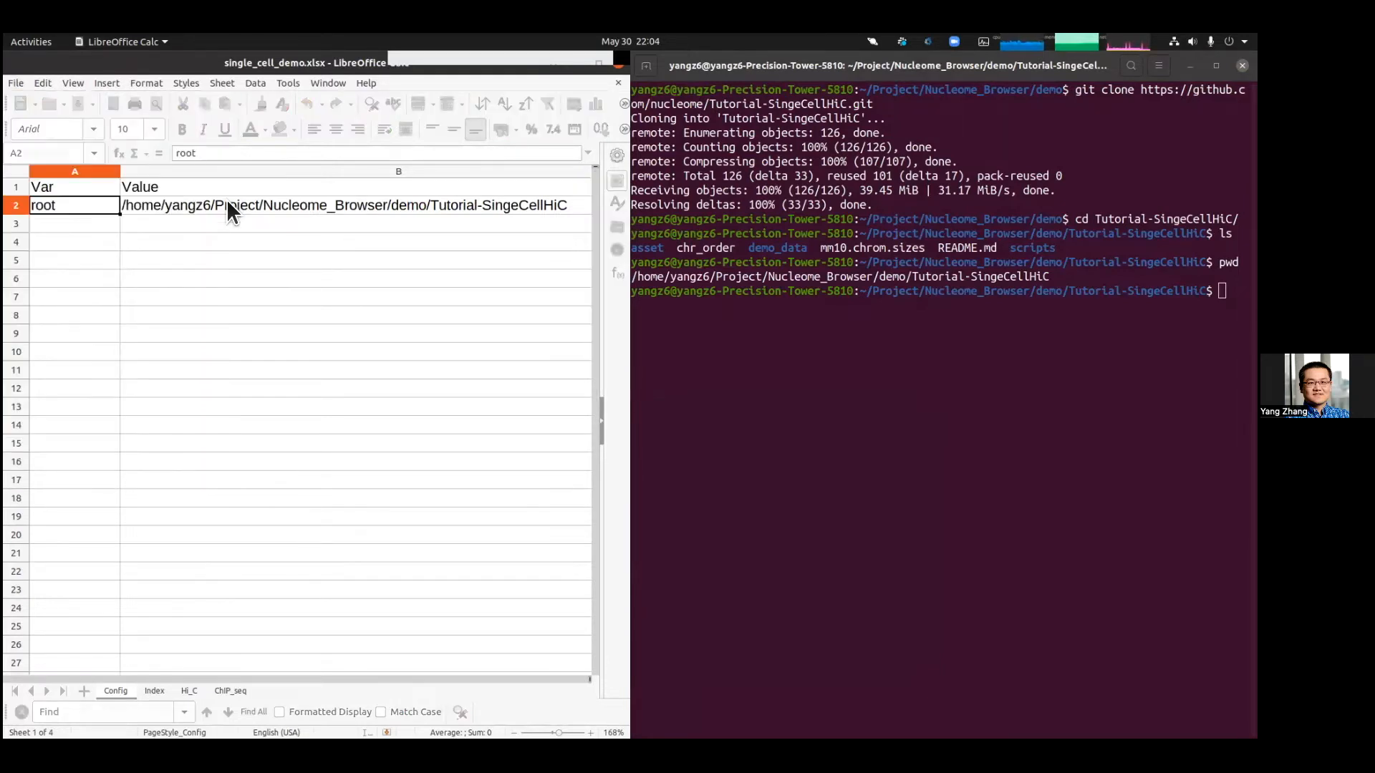
# Step: Switch to the Index sheet and review its track rows for Hi_C and ChIP_seq
pyautogui.click(156, 691)
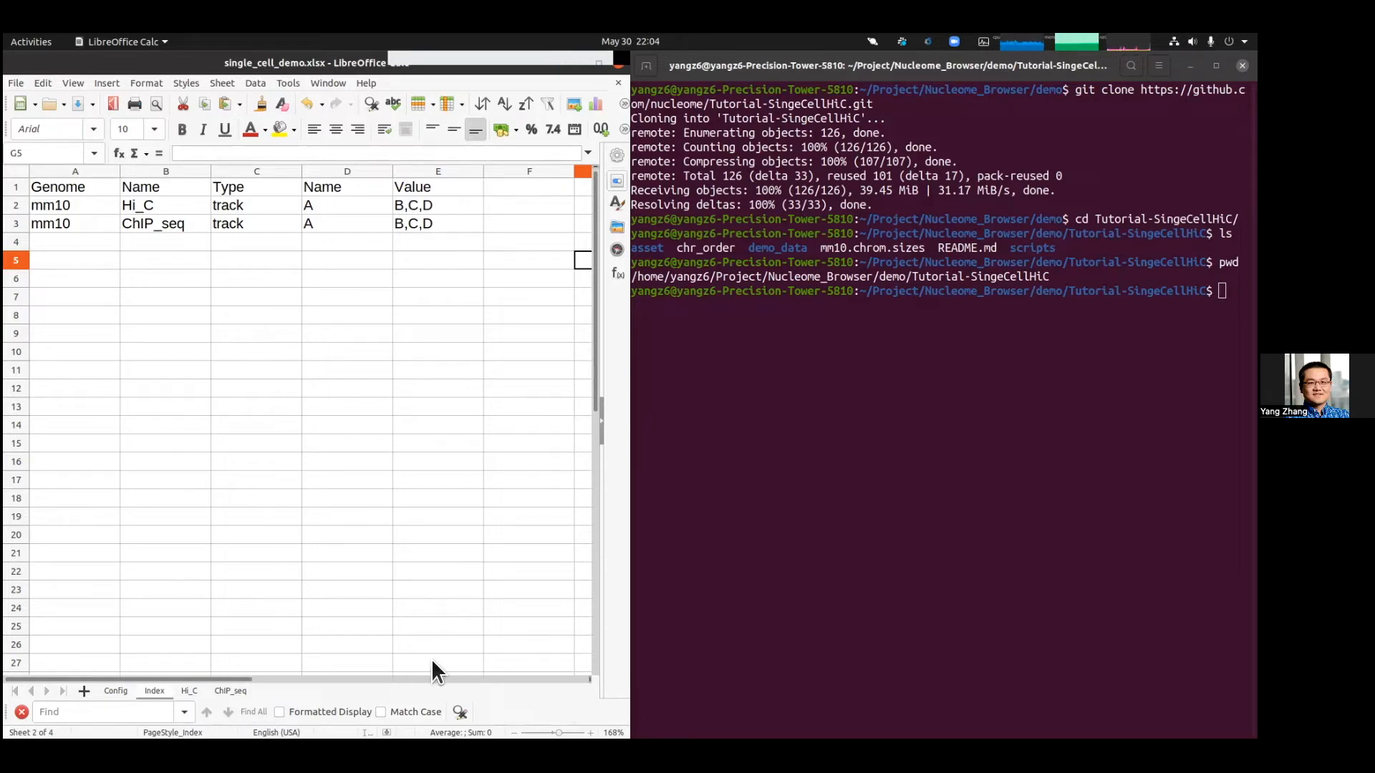
pyautogui.moveTo(83, 200); pyautogui.dragTo(412, 203)
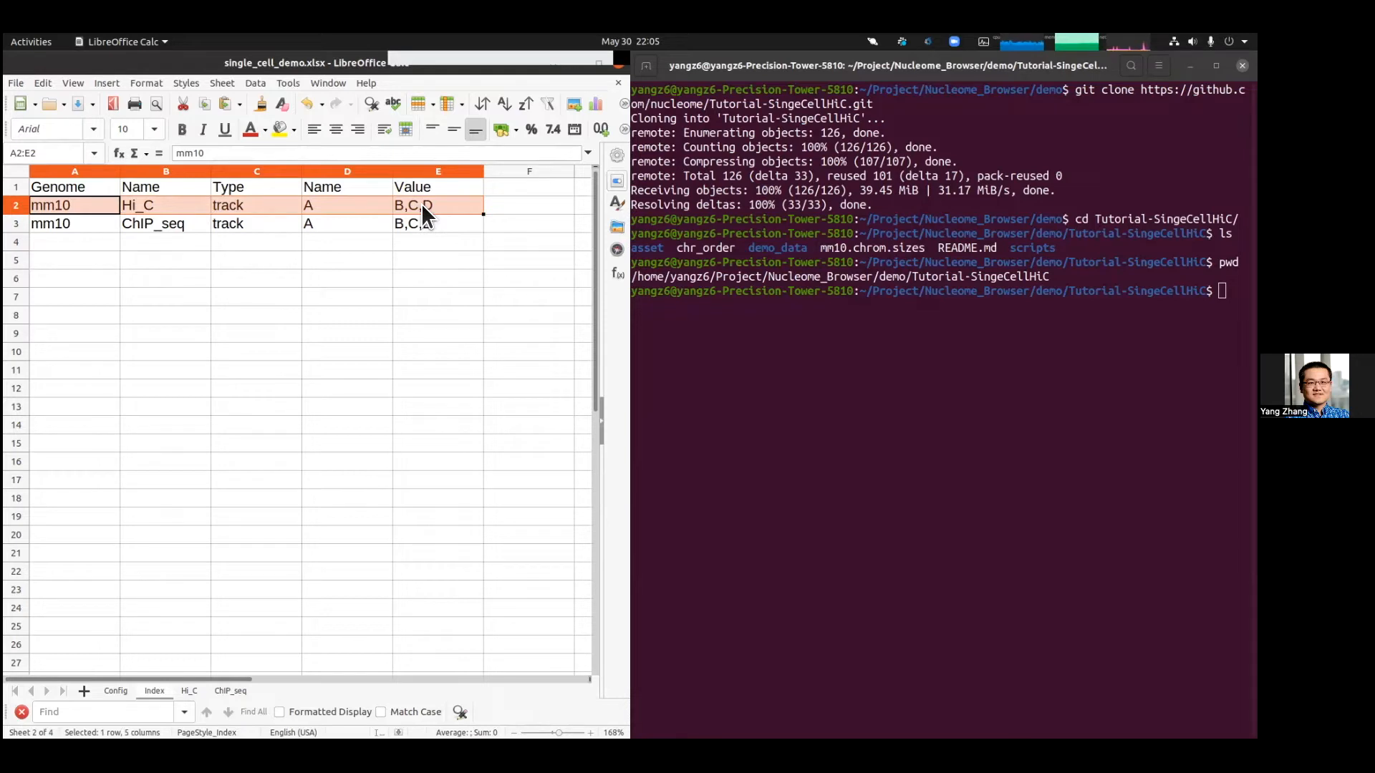
pyautogui.click(193, 222)
pyautogui.click(147, 207)
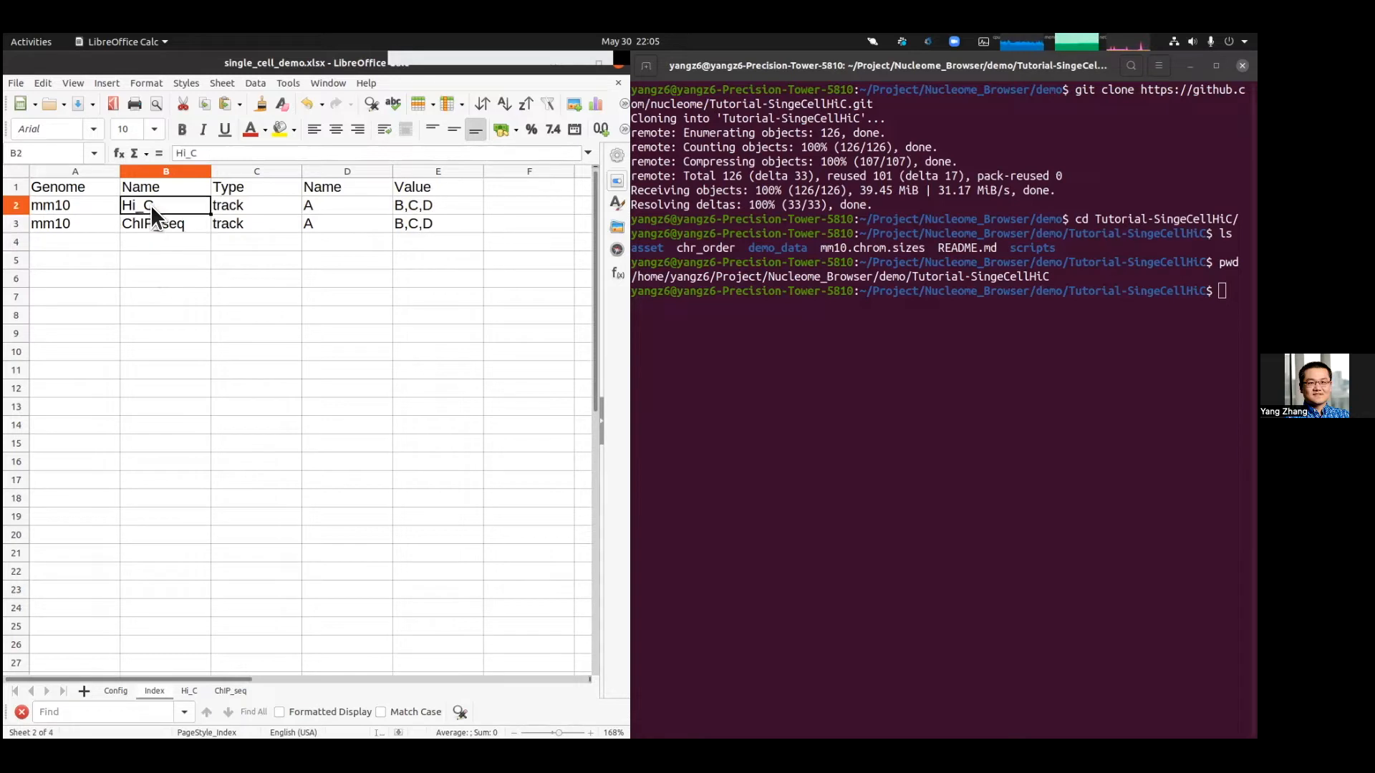
pyautogui.click(179, 229)
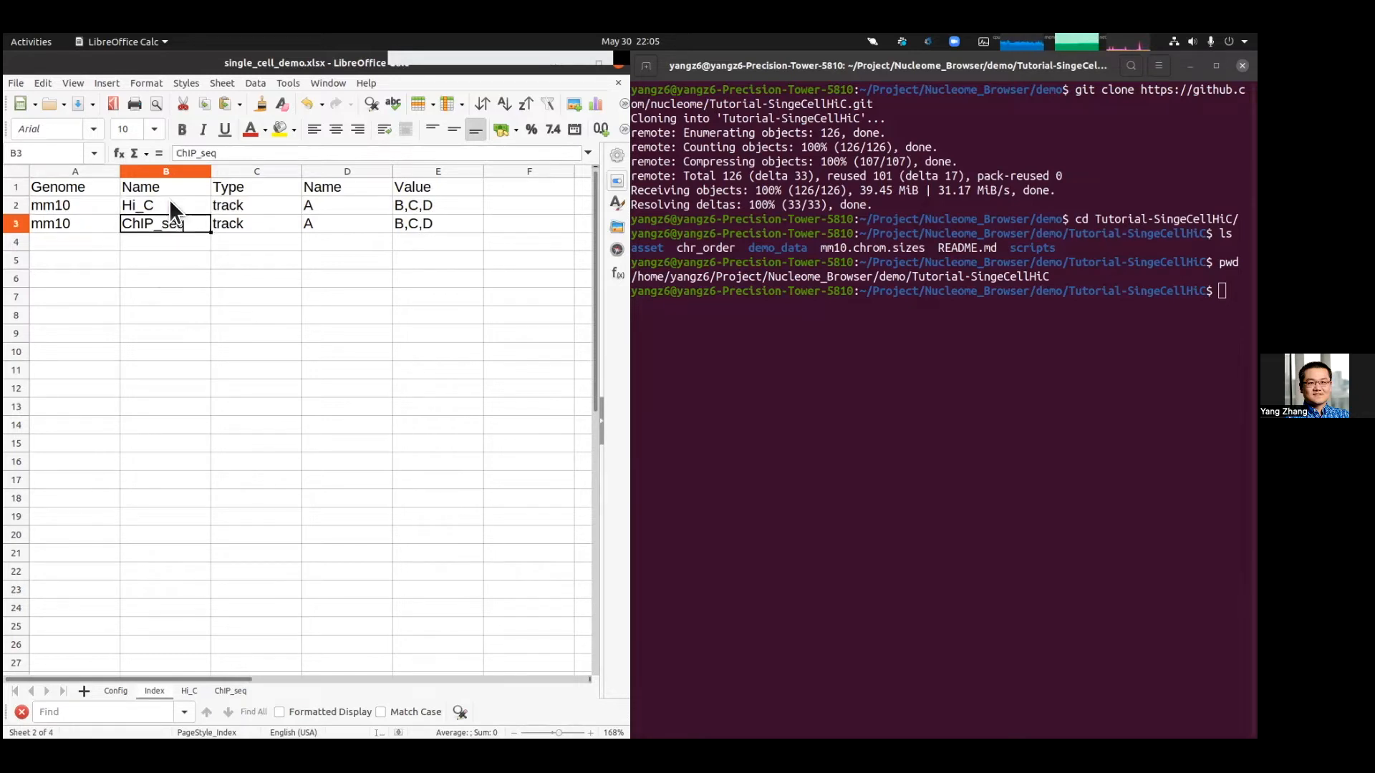
pyautogui.click(172, 206)
pyautogui.click(183, 221)
pyautogui.click(76, 171)
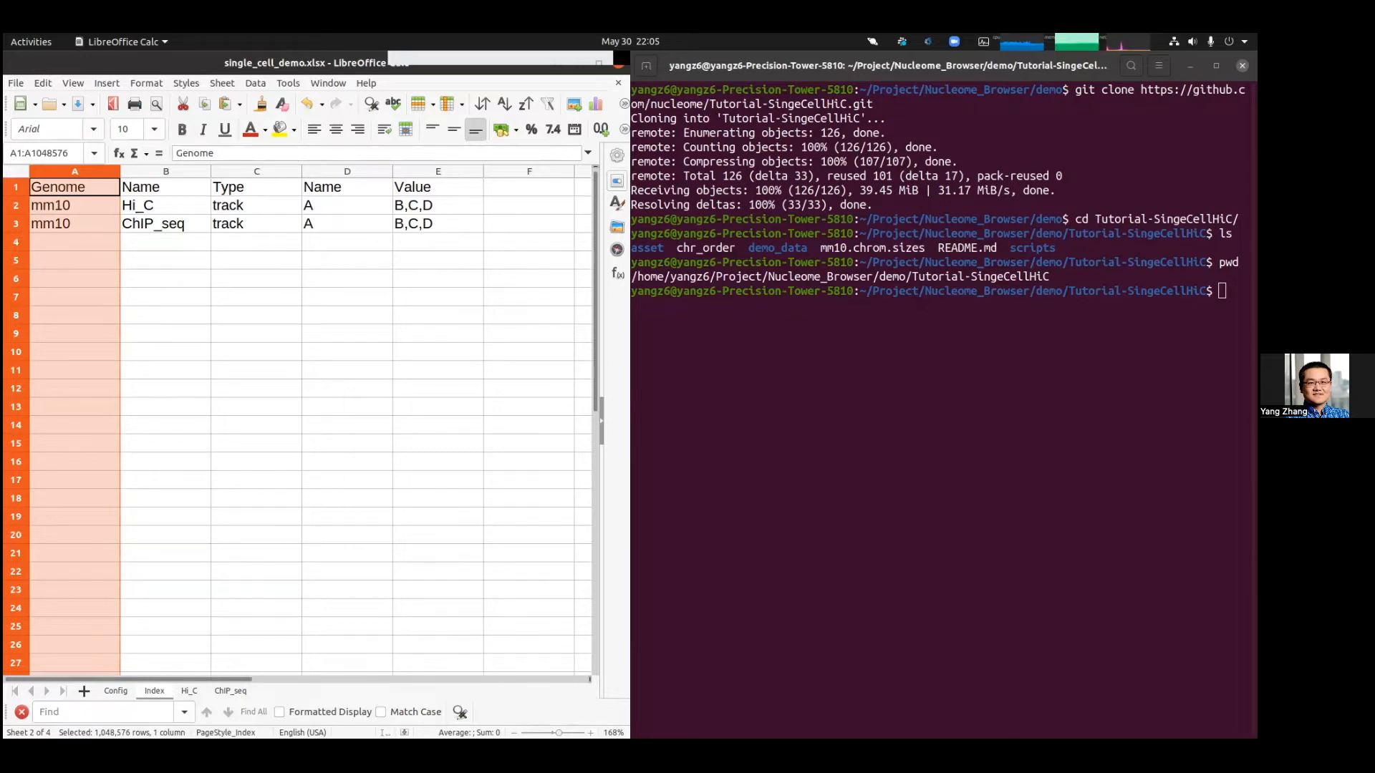
# Step: Zoom in and review the Index sheet's Genome, Name, Type, Name and Value columns
pyautogui.moveTo(559, 734); pyautogui.dragTo(568, 734)
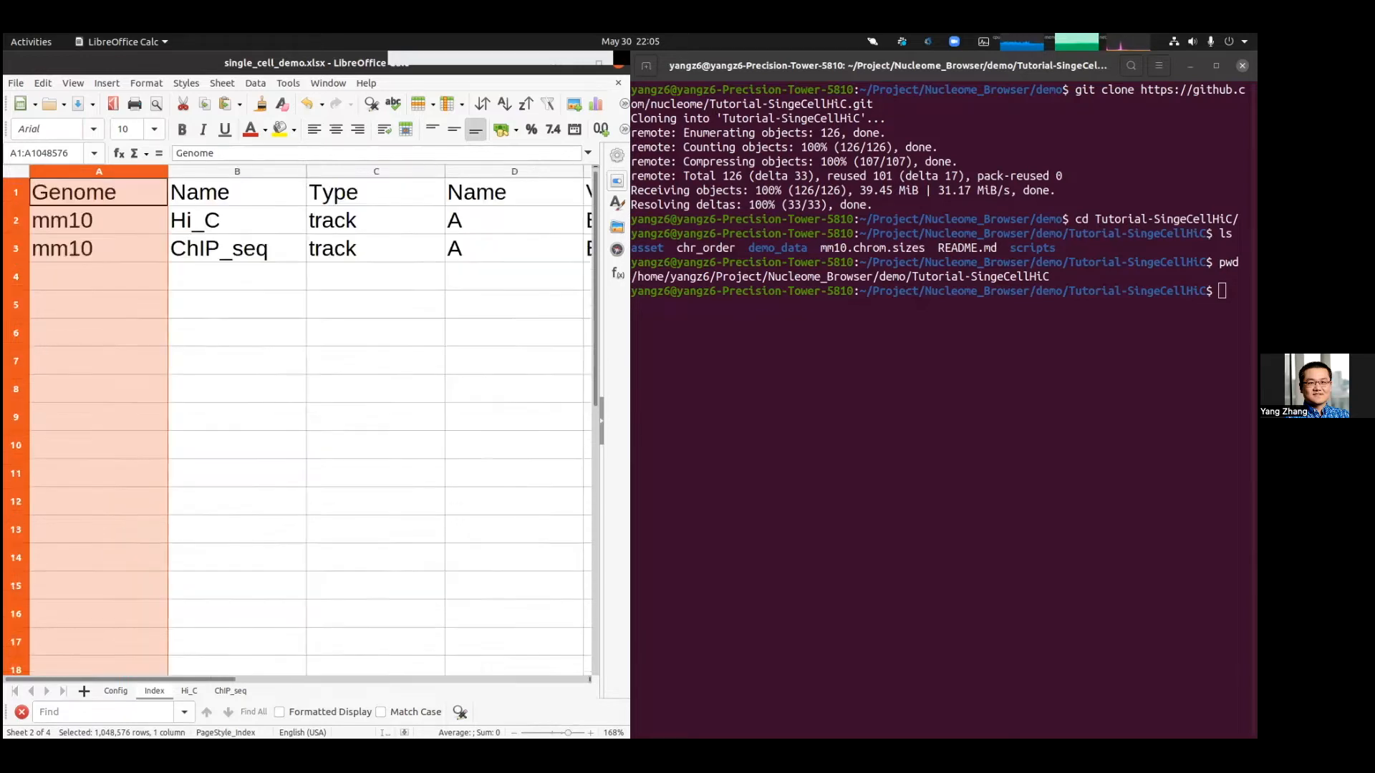
pyautogui.click(276, 189)
pyautogui.click(269, 174)
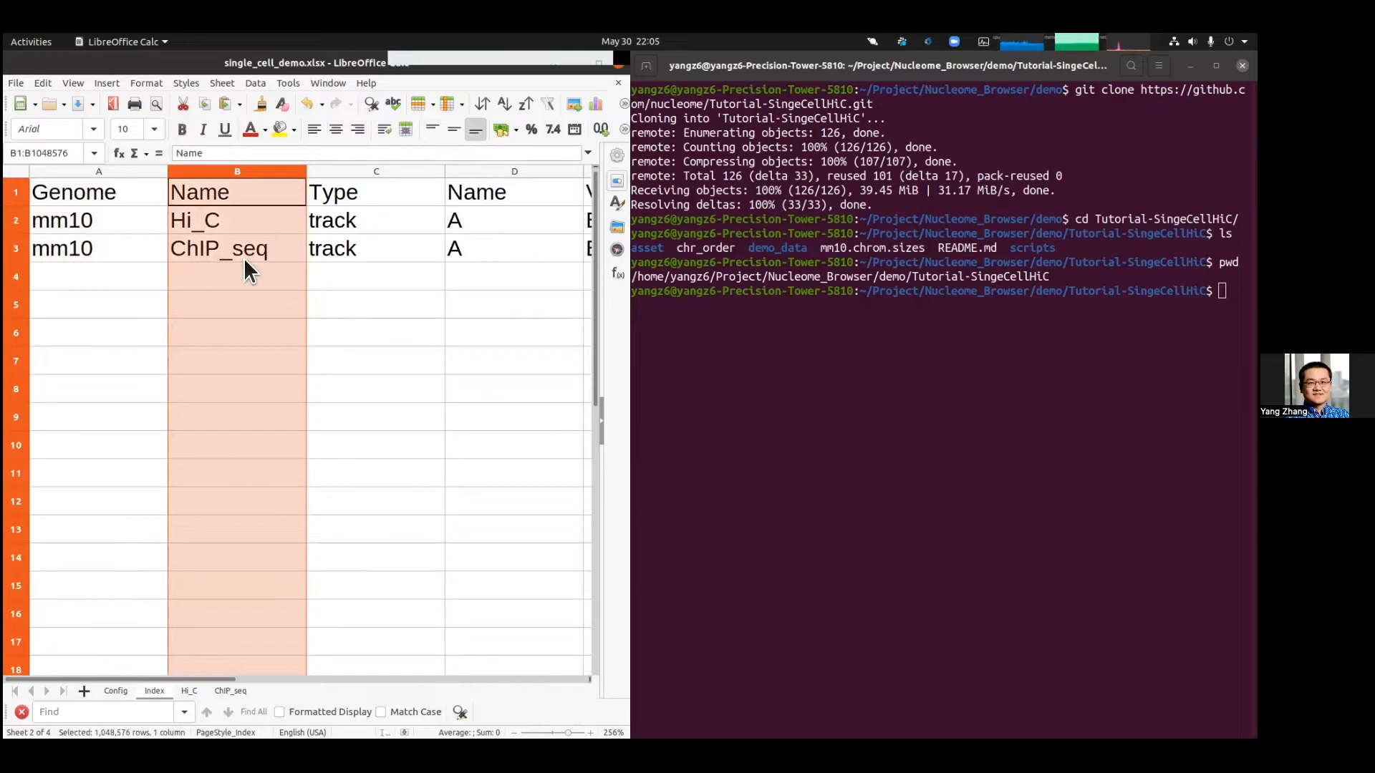
pyautogui.click(244, 254)
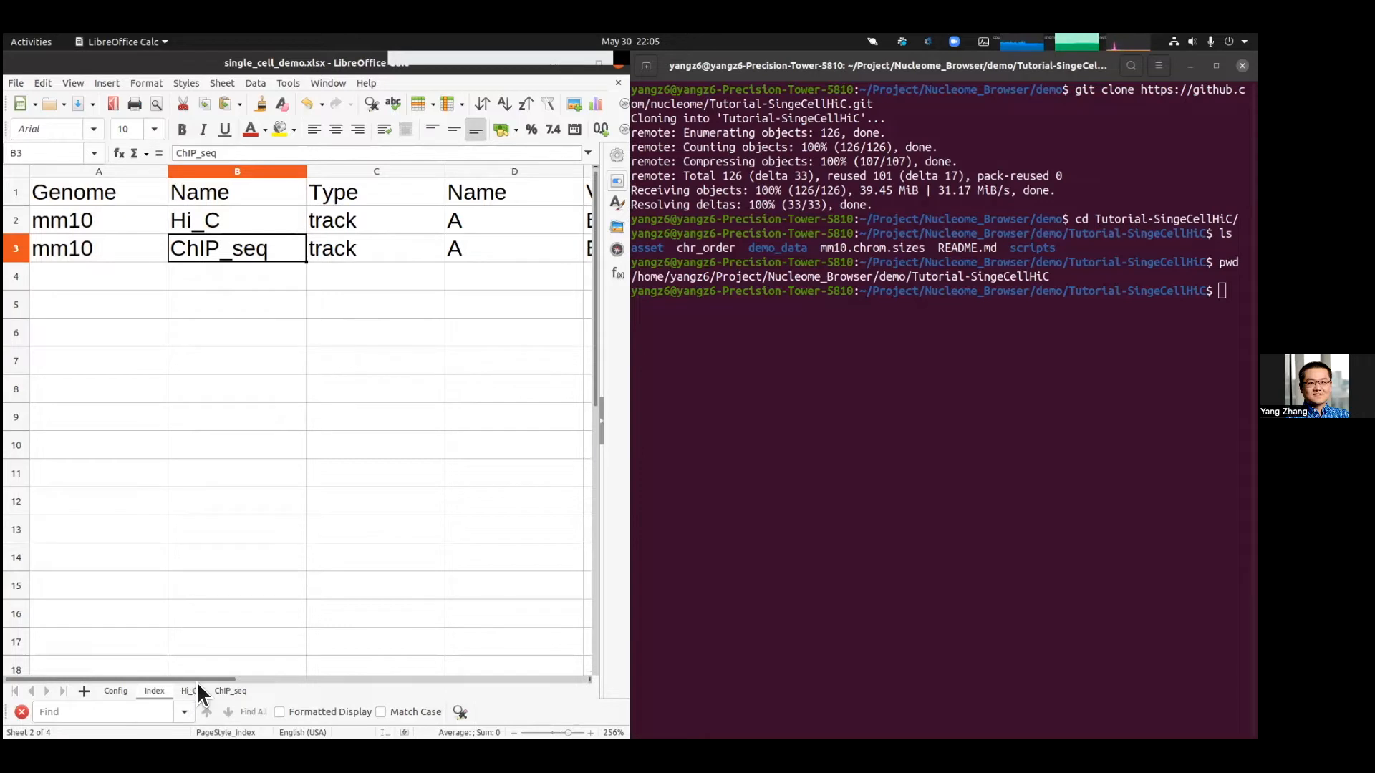
pyautogui.press('Up')
pyautogui.click(320, 172)
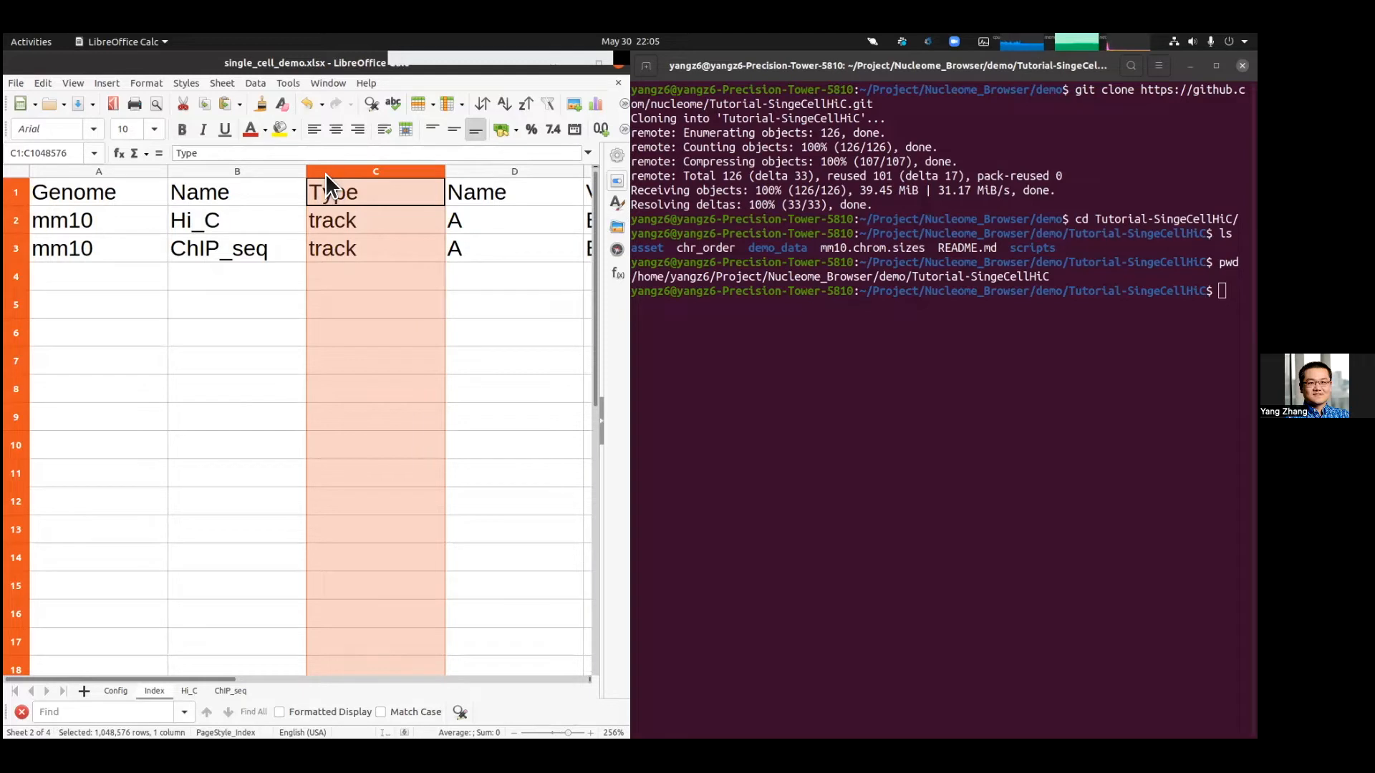
pyautogui.press('Right')
pyautogui.press('Right')
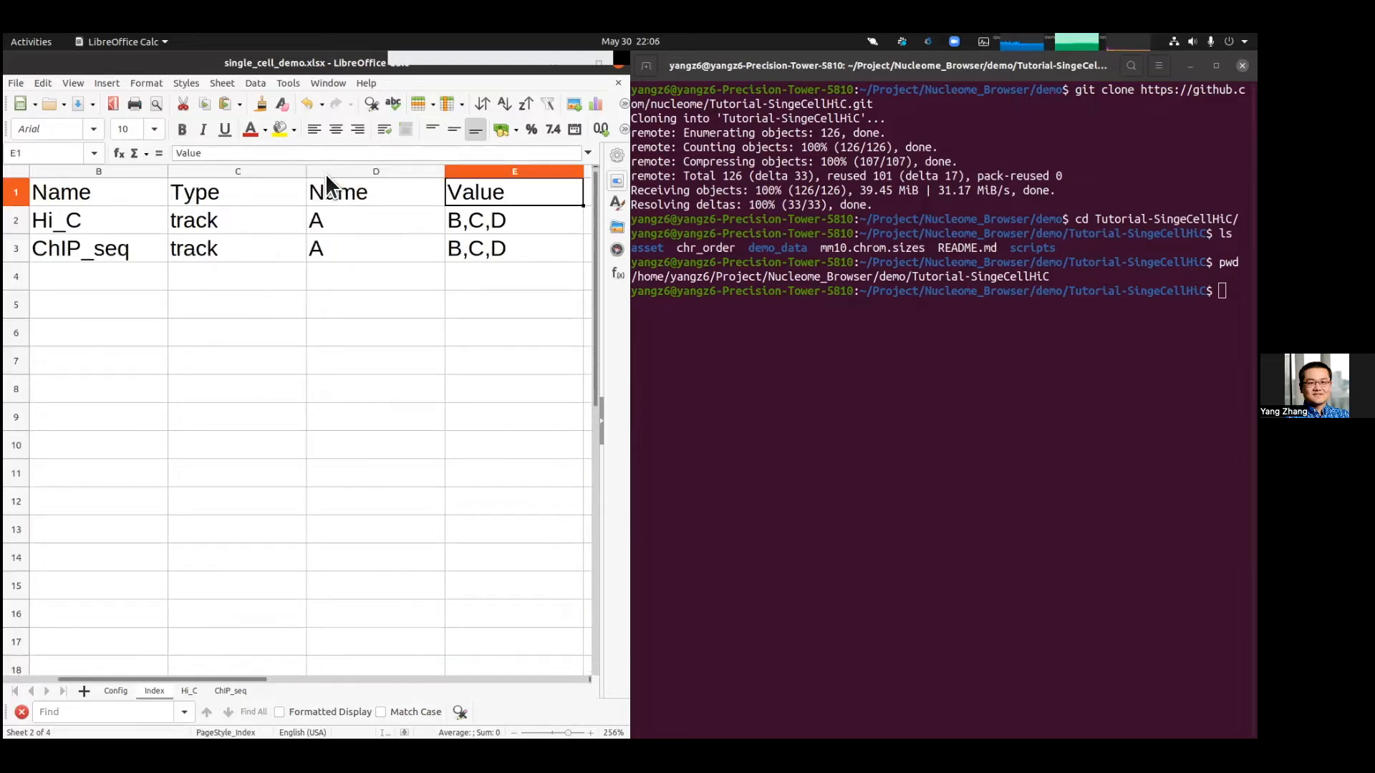
pyautogui.press('Left')
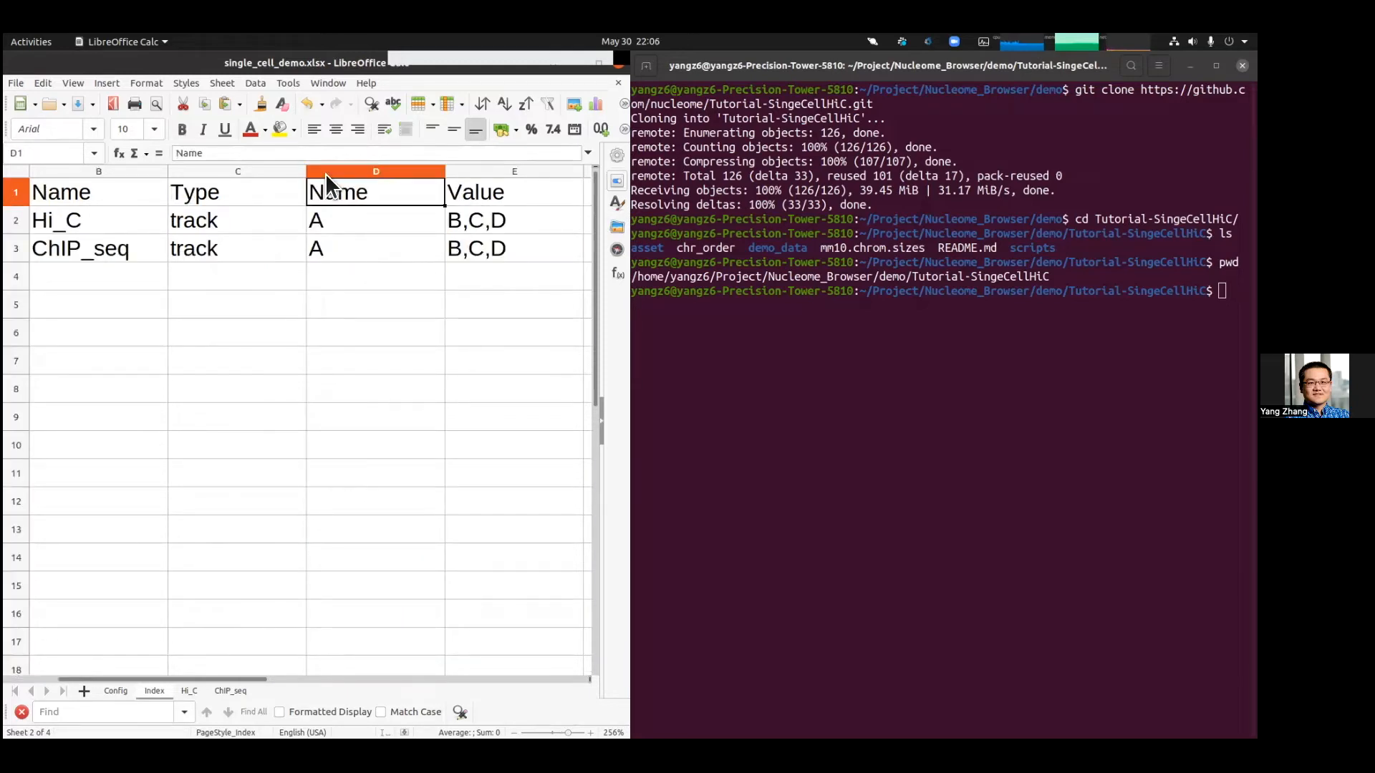
pyautogui.press('Down')
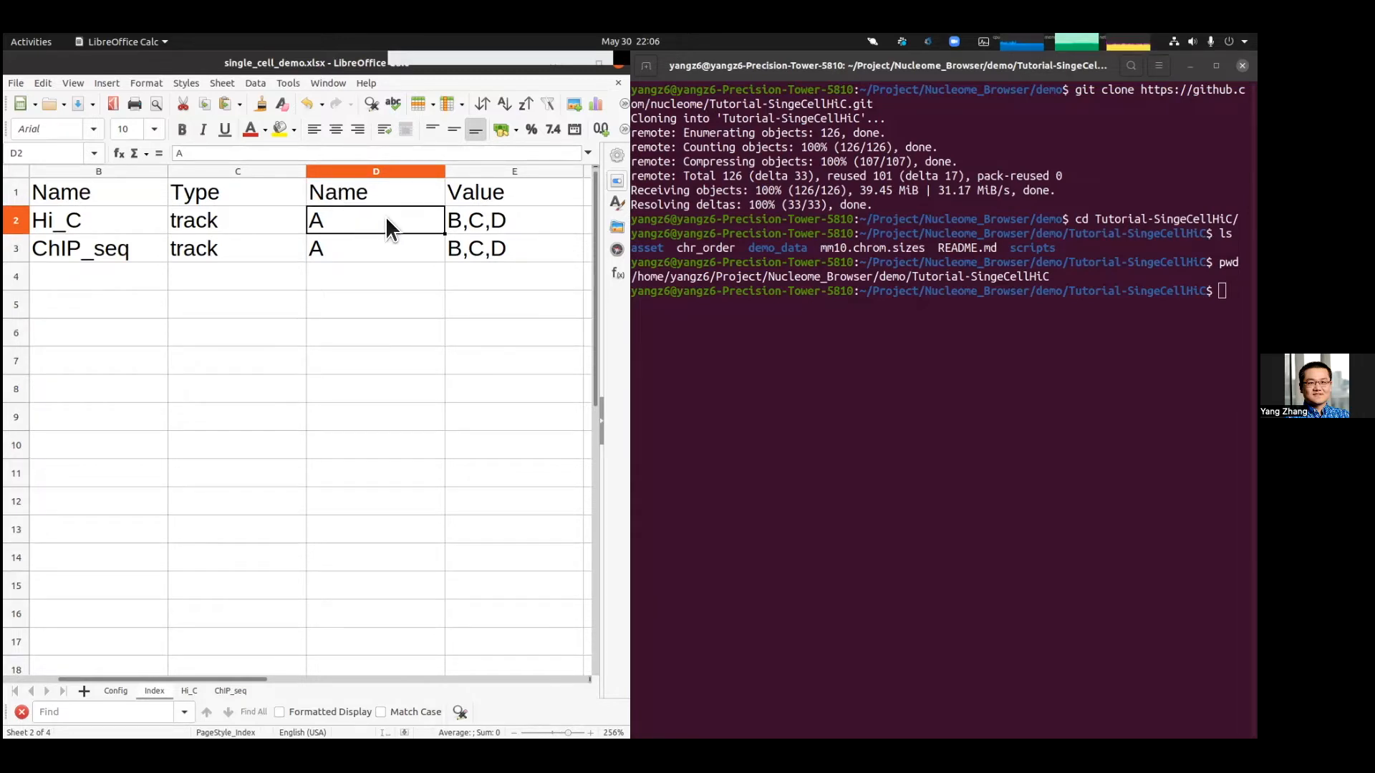
pyautogui.click(372, 169)
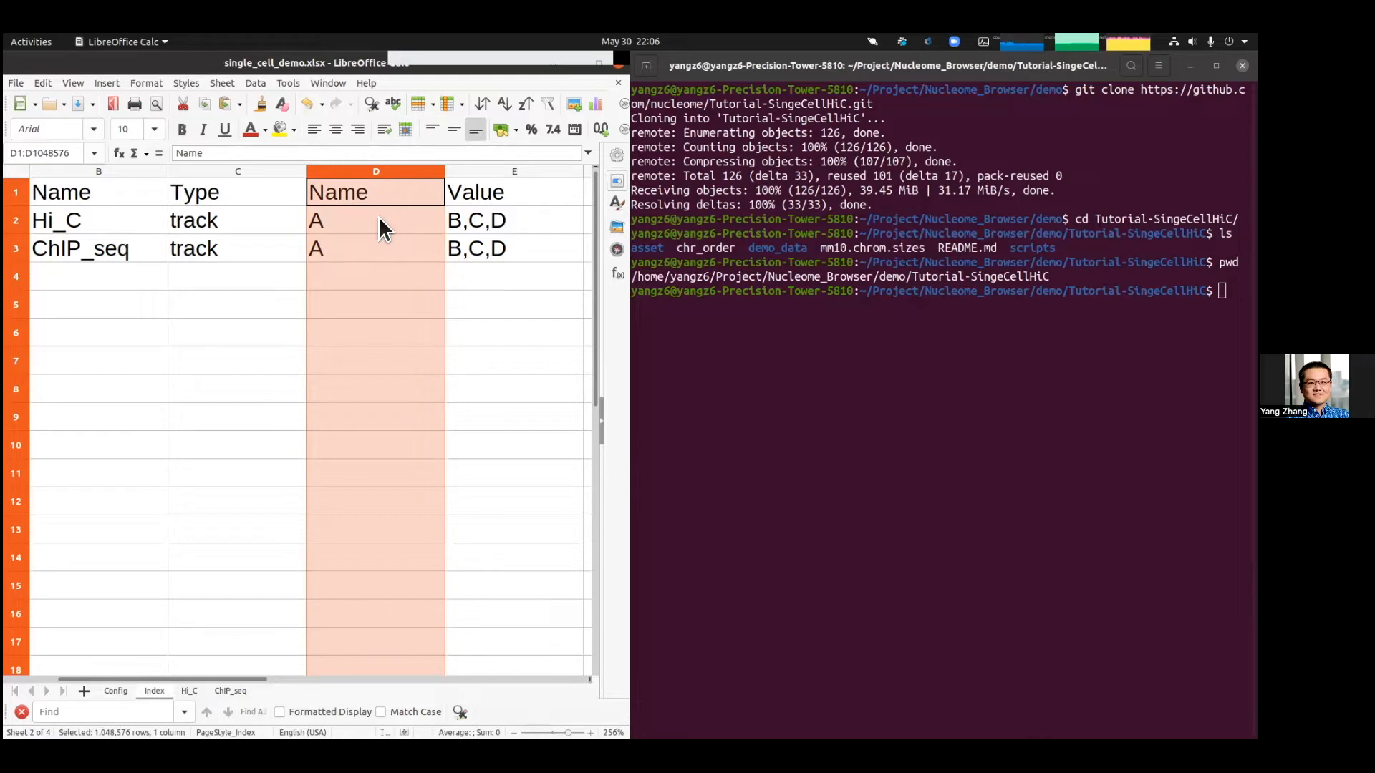
pyautogui.click(481, 185)
pyautogui.click(478, 166)
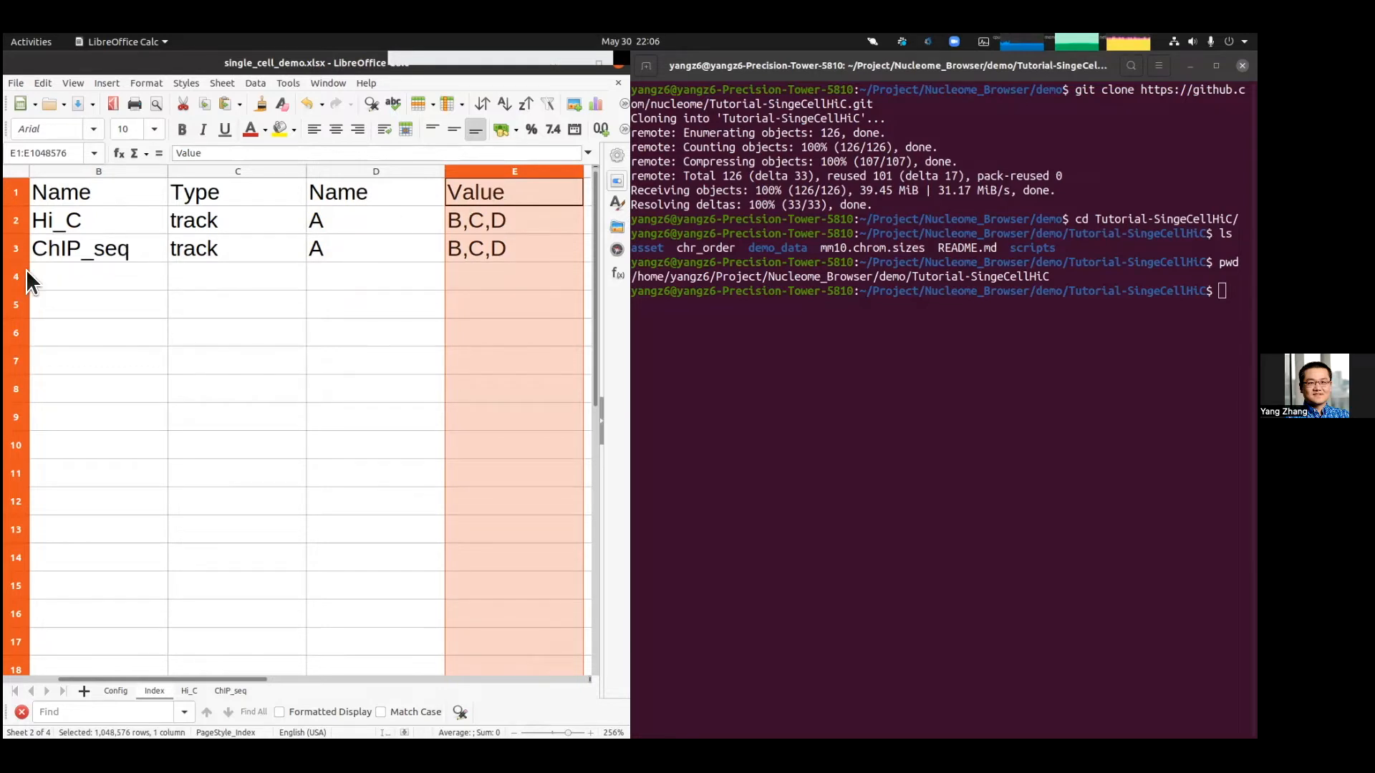
pyautogui.click(330, 225)
# Step: Open the Hi_C sheet and review its shortLabel and uri columns
pyautogui.click(182, 689)
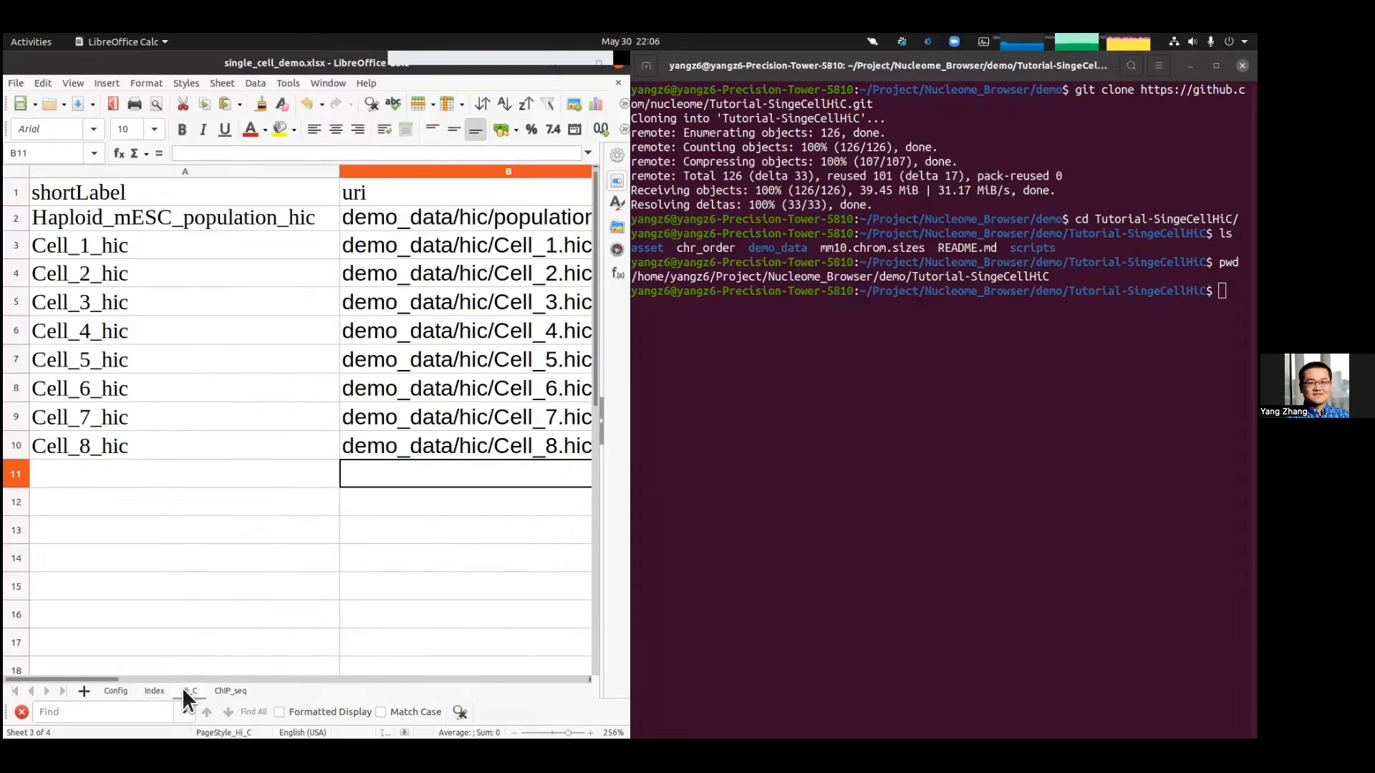
pyautogui.click(101, 196)
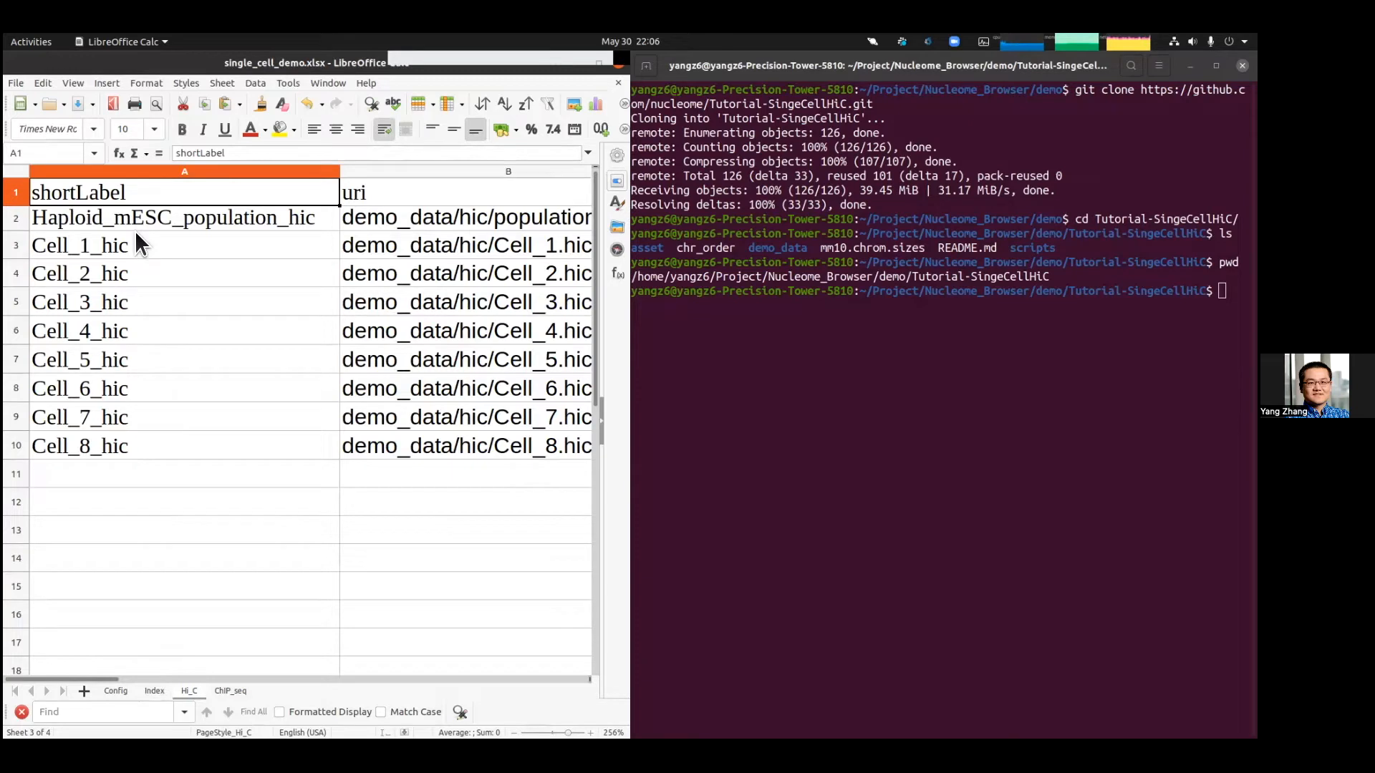
pyautogui.click(136, 231)
pyautogui.click(151, 217)
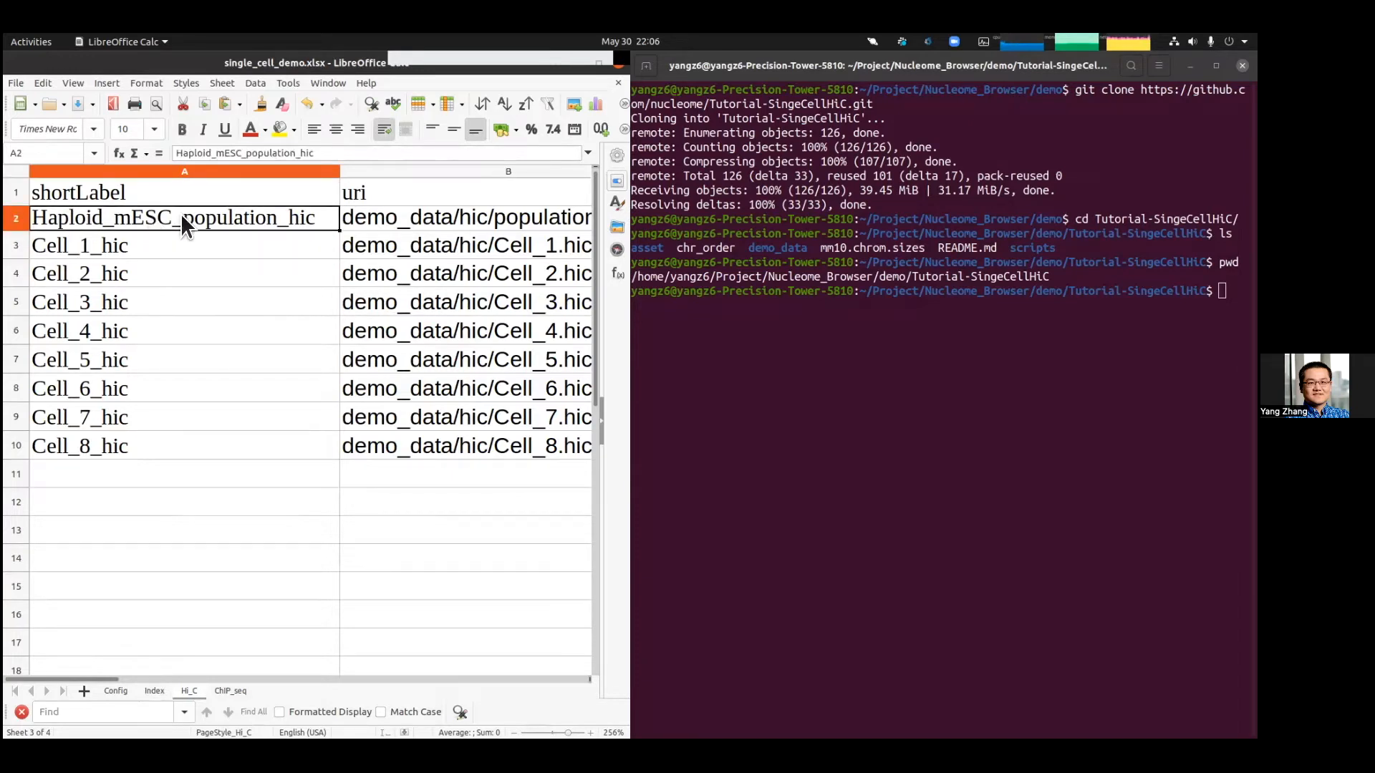
pyautogui.moveTo(182, 236); pyautogui.dragTo(200, 444)
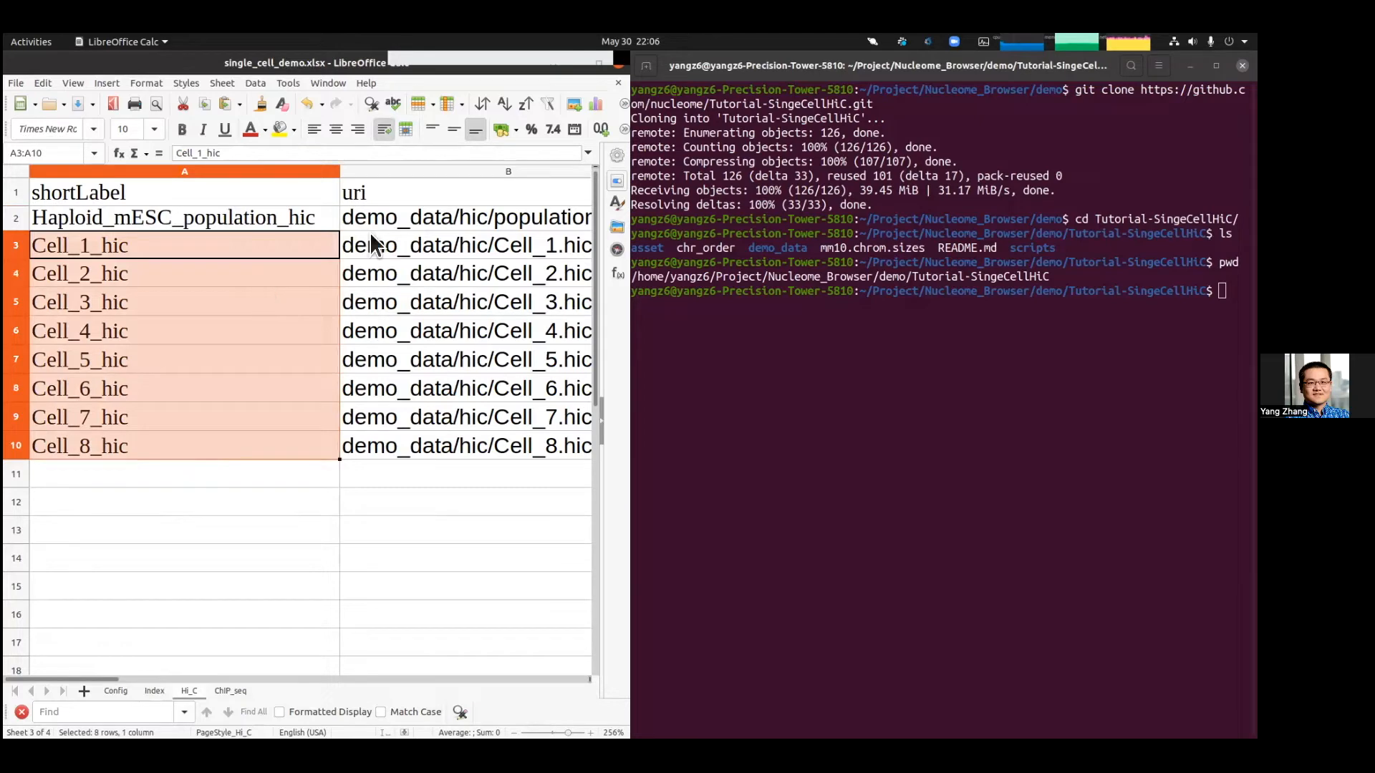
pyautogui.hscroll(1, 393, 196)
pyautogui.moveTo(392, 196); pyautogui.dragTo(188, 183)
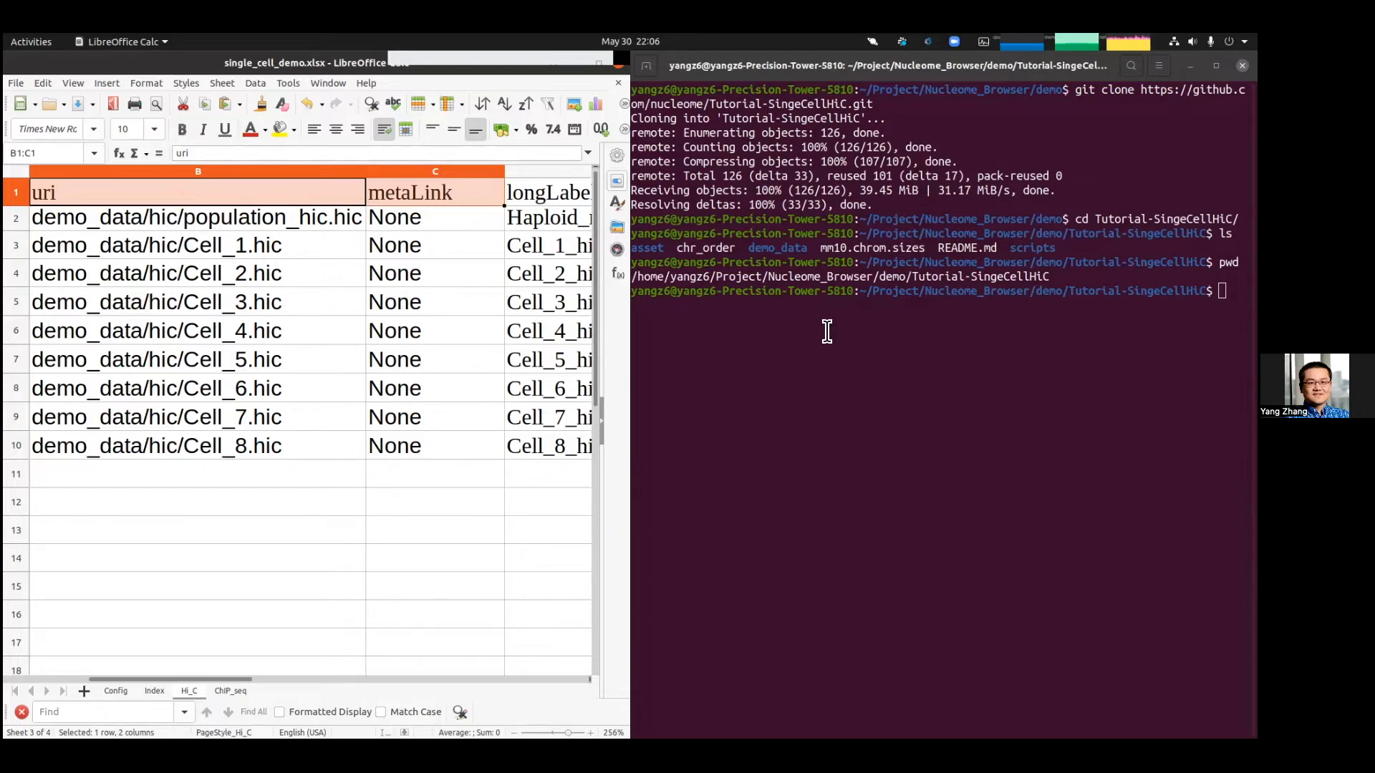
# Step: List the repository contents and the demo_data/hic/ folder in the terminal
pyautogui.click(933, 367)
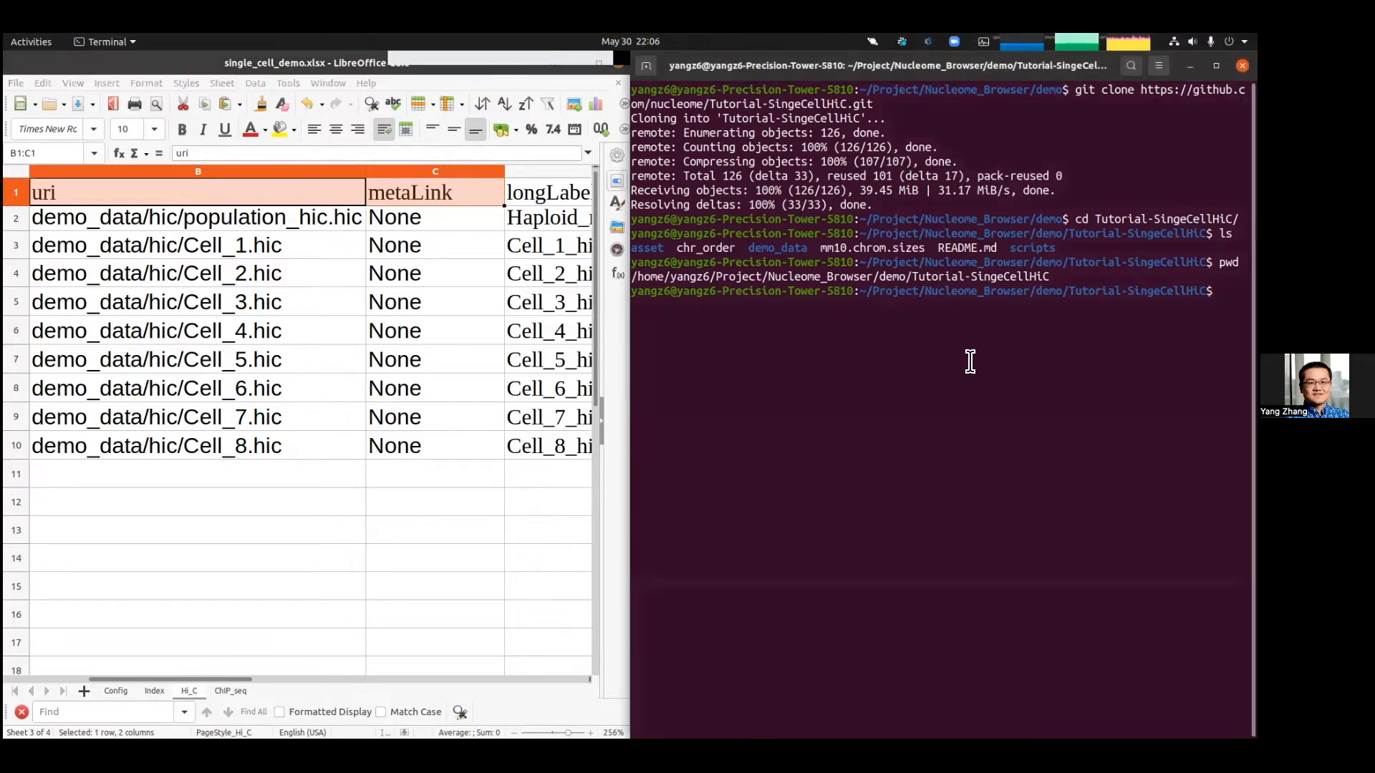
pyautogui.write('ls')
pyautogui.press('Return')
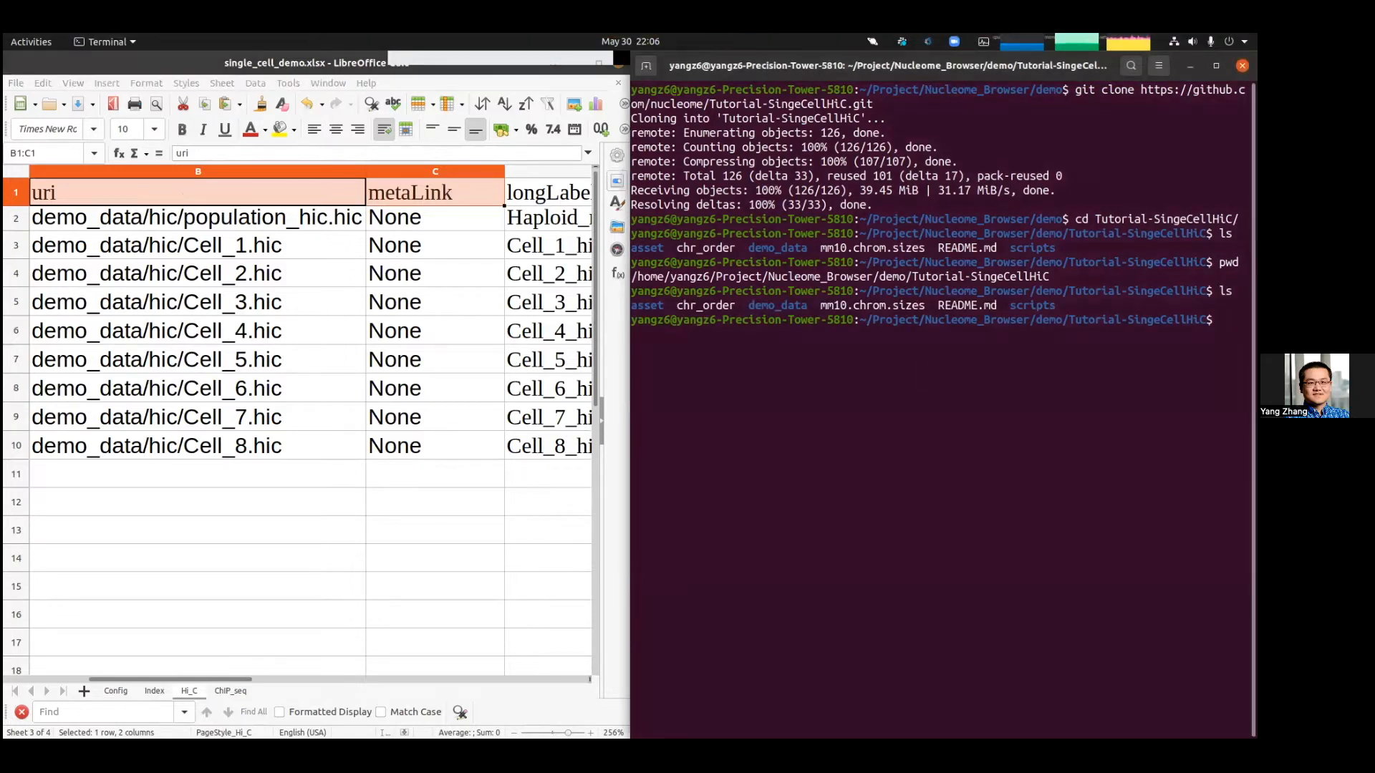
pyautogui.write('ls demo')
pyautogui.press('Tab')
pyautogui.write('hic/')
pyautogui.press('Return')
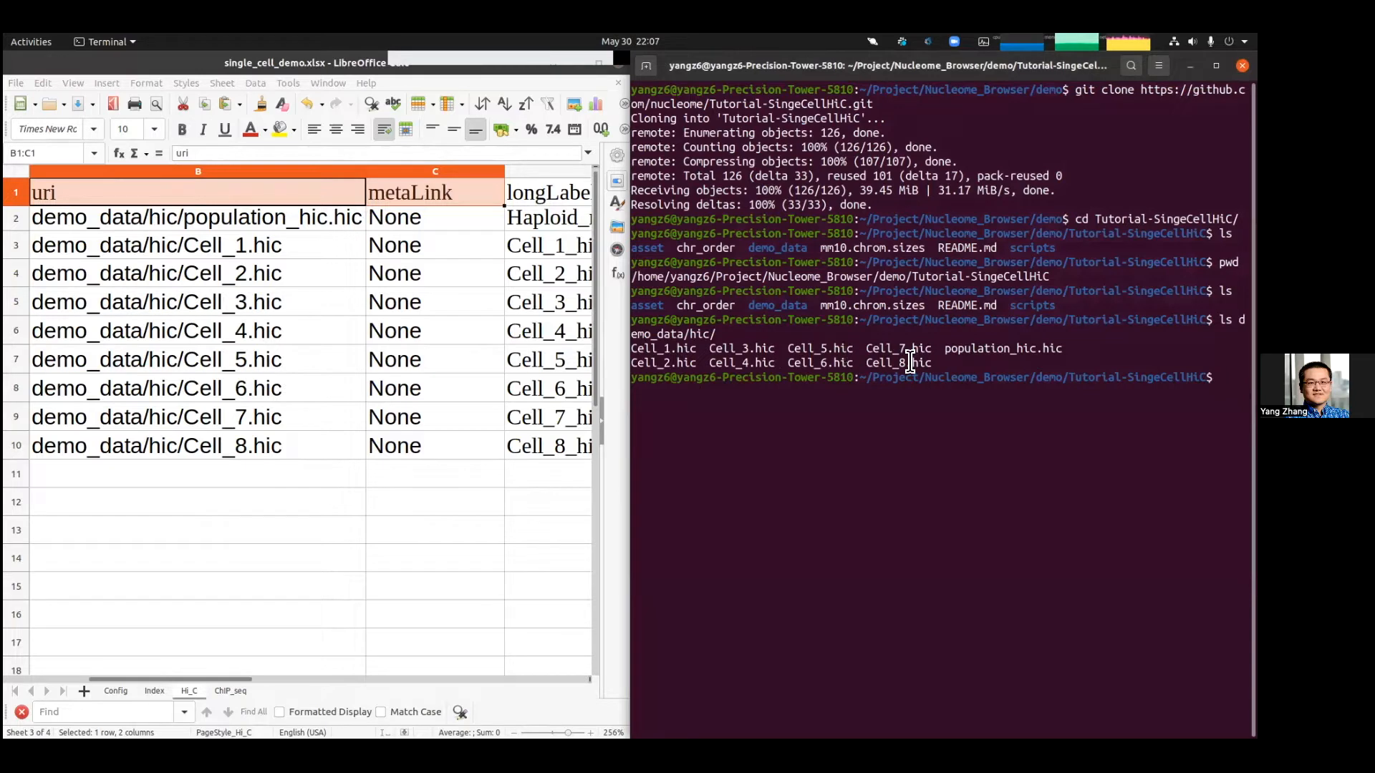
# Step: Compare the Hi_C sheet's uri entries and the metaLink column against the listed files
pyautogui.click(200, 280)
pyautogui.moveTo(201, 219); pyautogui.dragTo(236, 446)
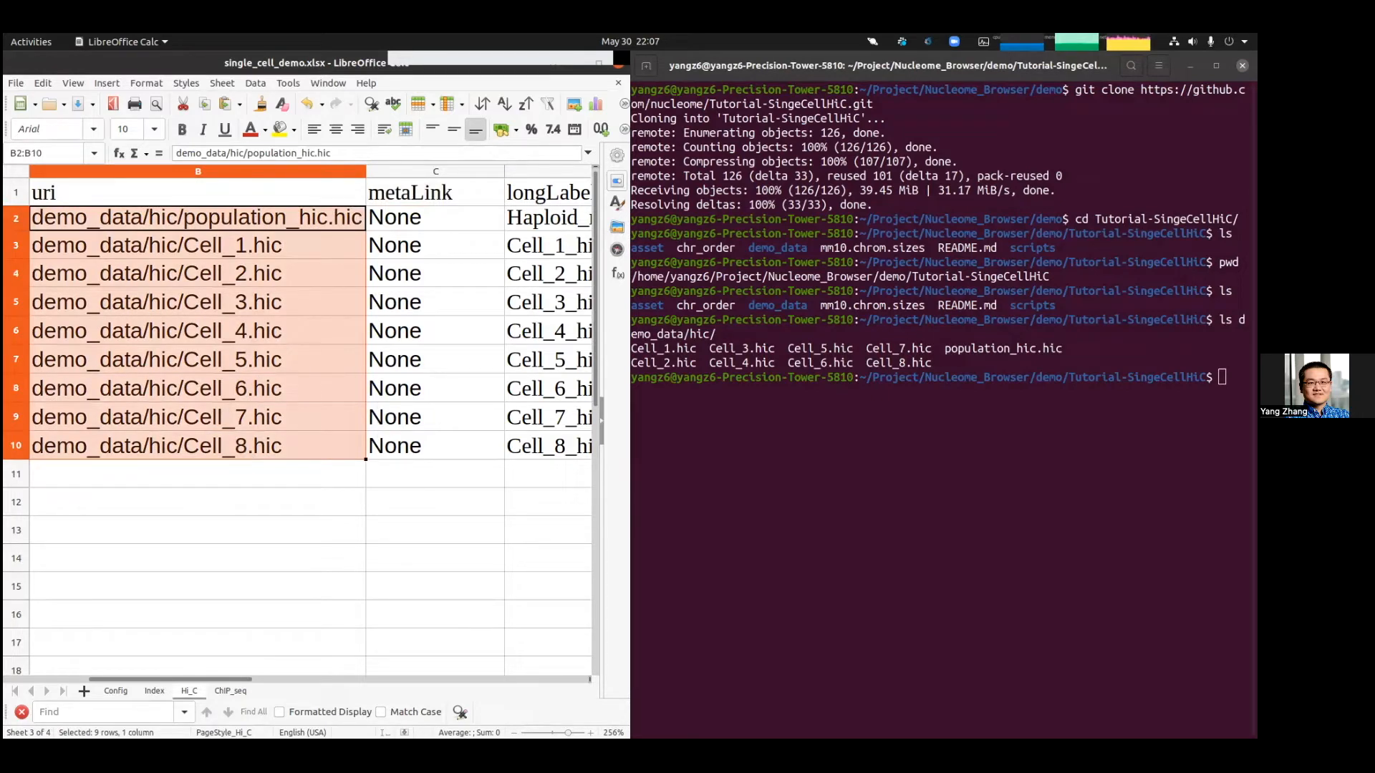
pyautogui.click(428, 207)
pyautogui.click(424, 187)
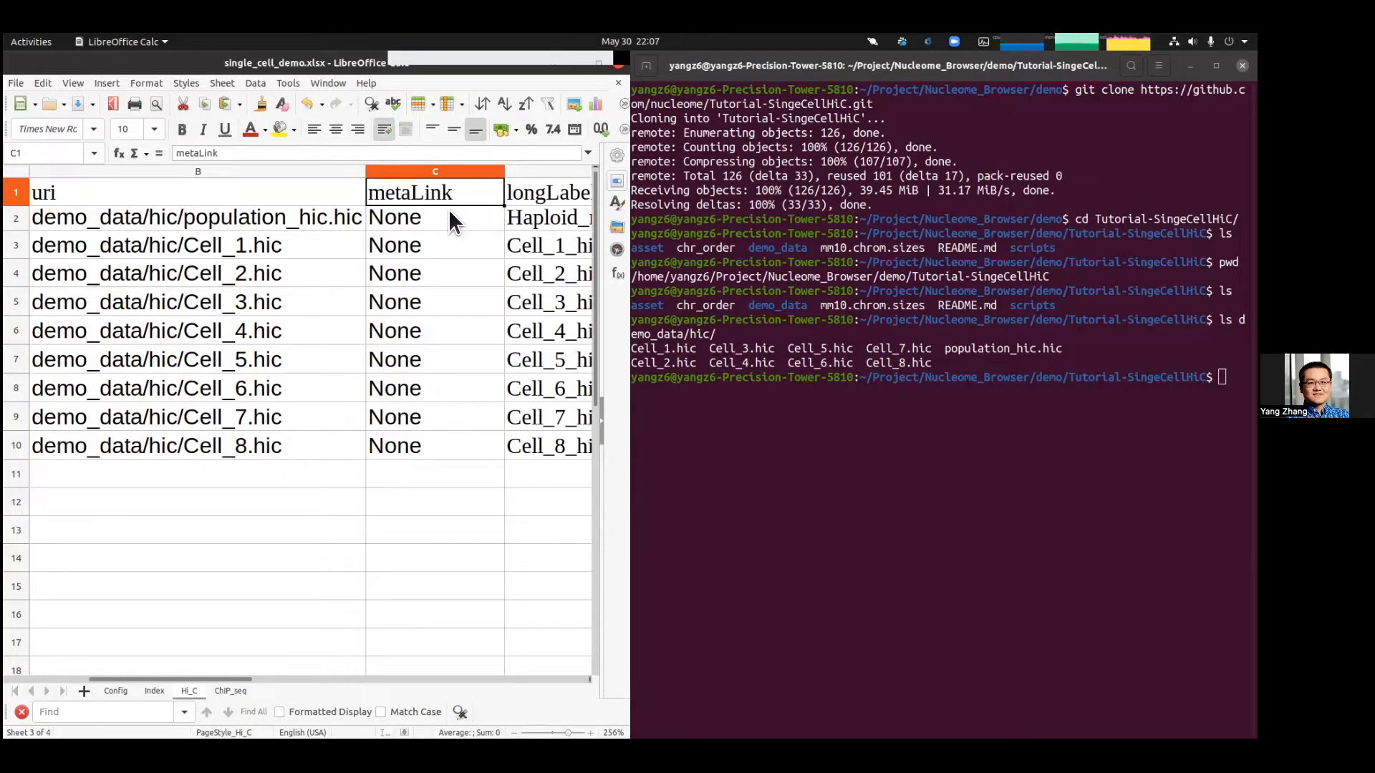
pyautogui.click(448, 209)
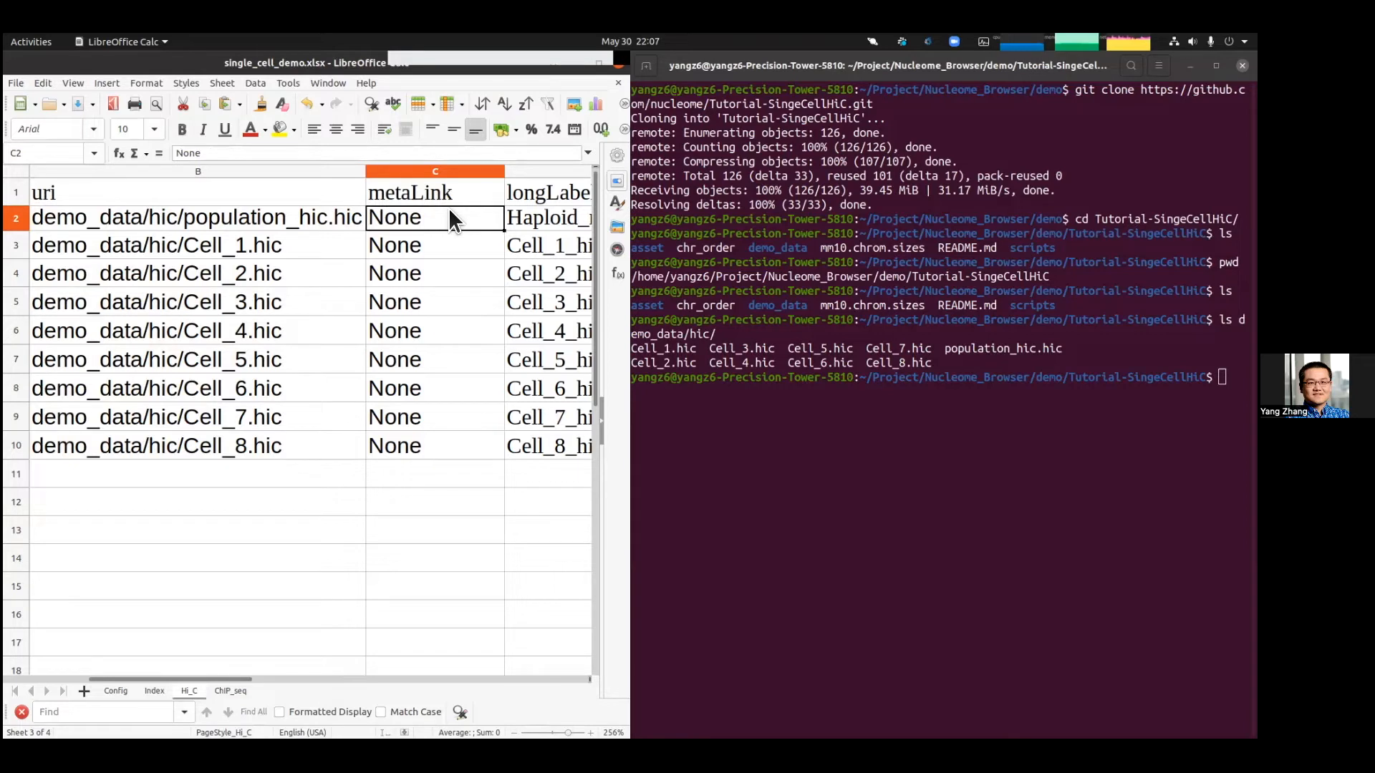
# Step: Review the Hi_C sheet's metaLink and longLabel columns alongside the shortLabel entries
pyautogui.moveTo(448, 208); pyautogui.dragTo(444, 361)
pyautogui.moveTo(442, 420); pyautogui.dragTo(446, 438)
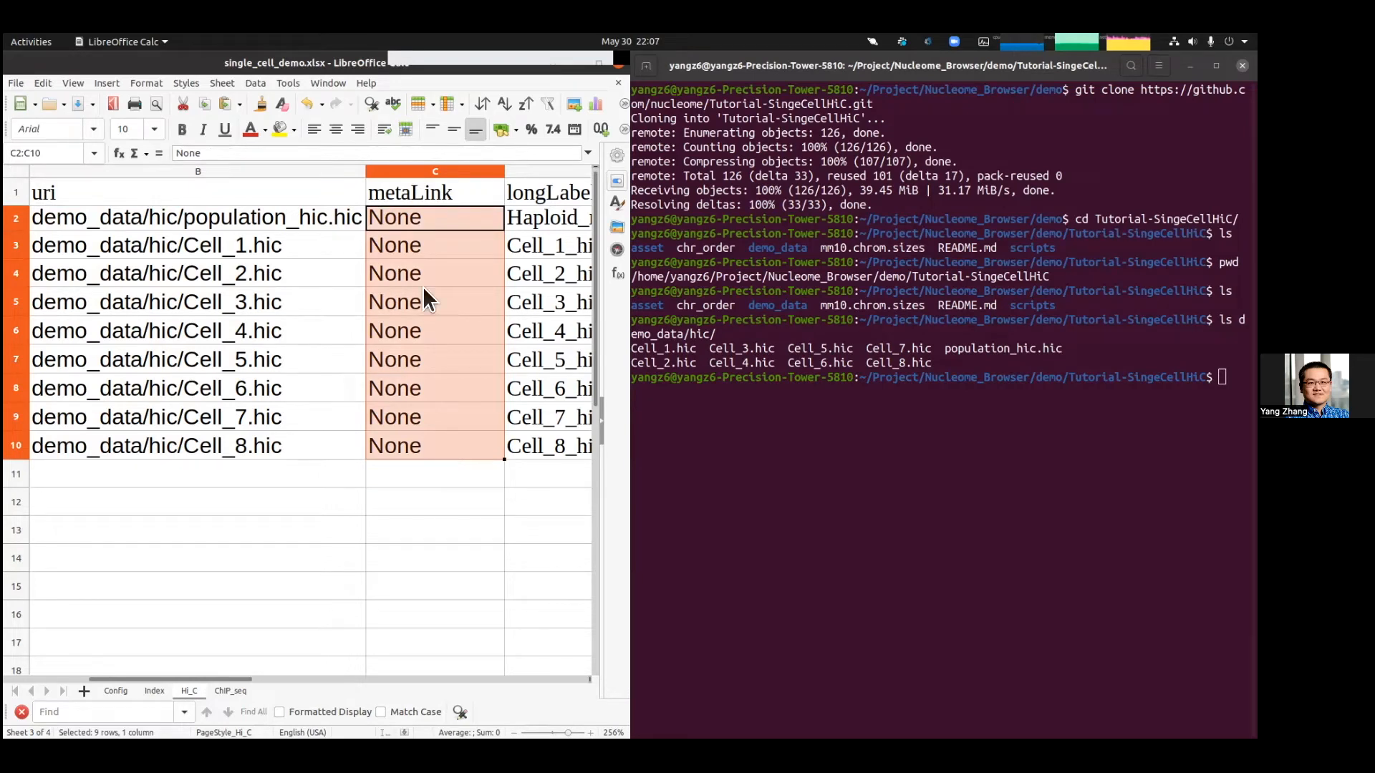
pyautogui.click(409, 229)
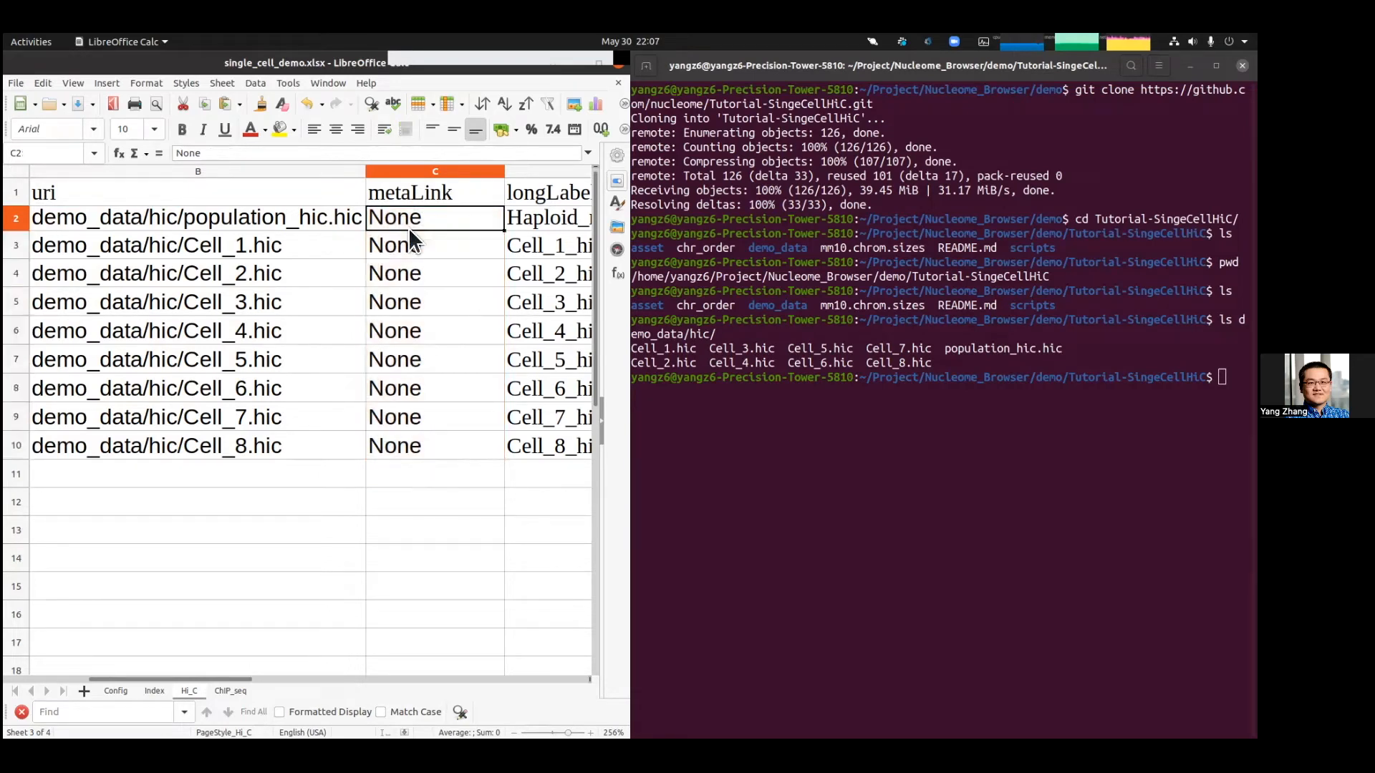
pyautogui.press('Right')
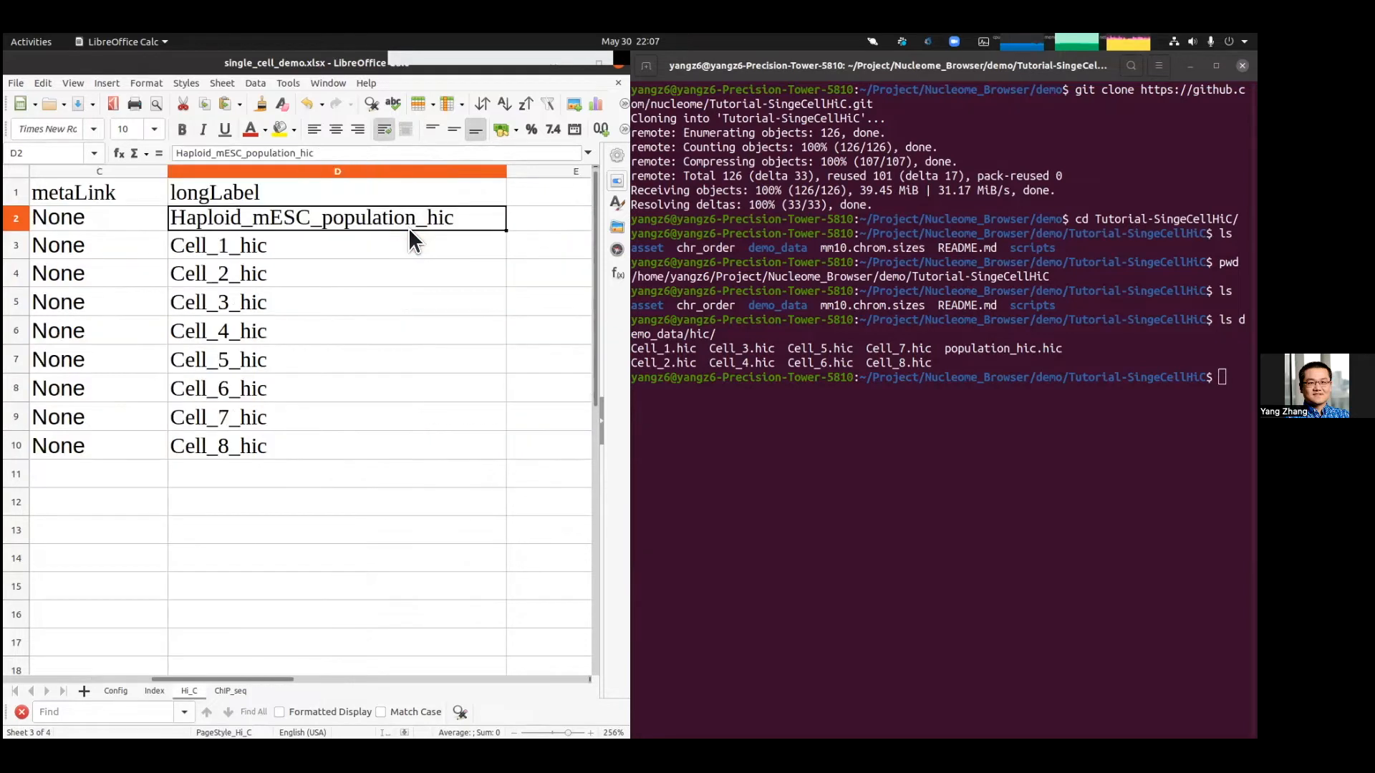
pyautogui.click(351, 237)
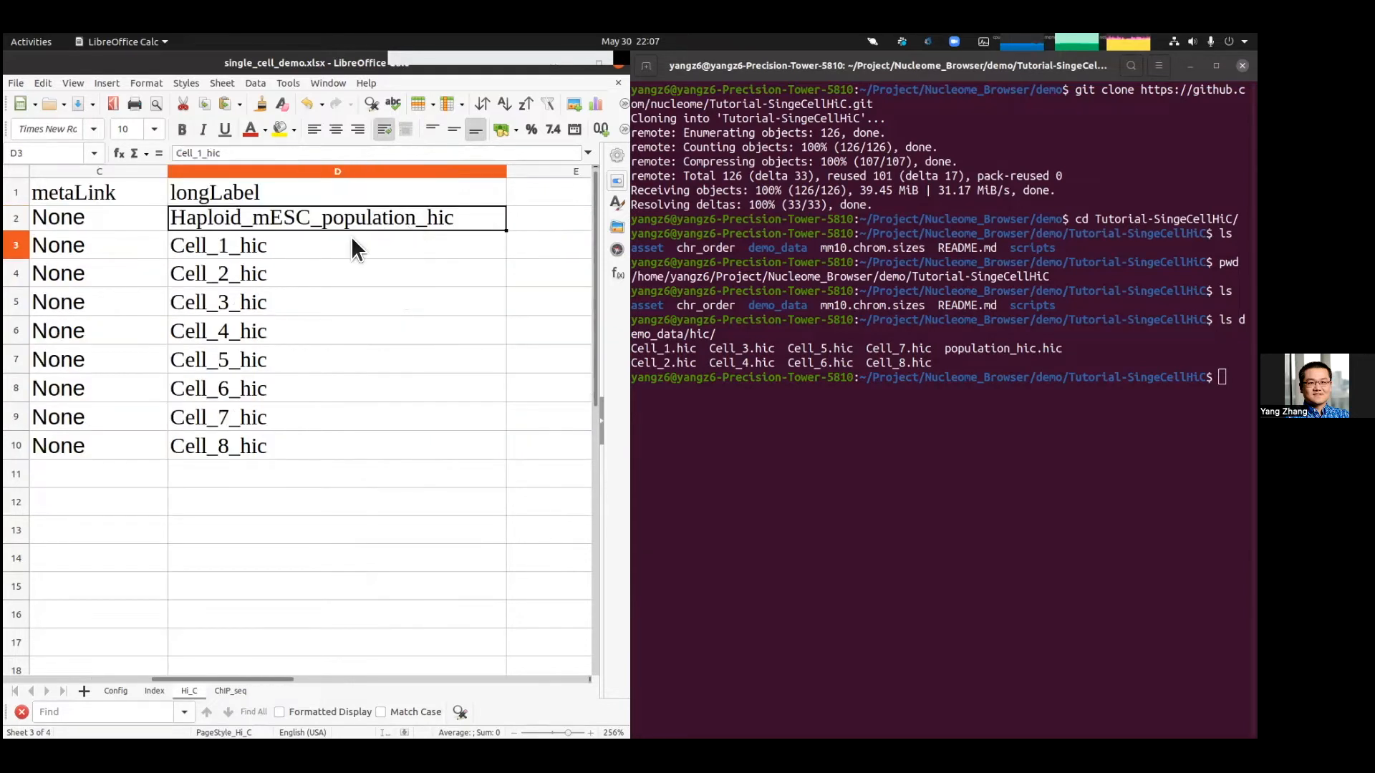
pyautogui.click(357, 215)
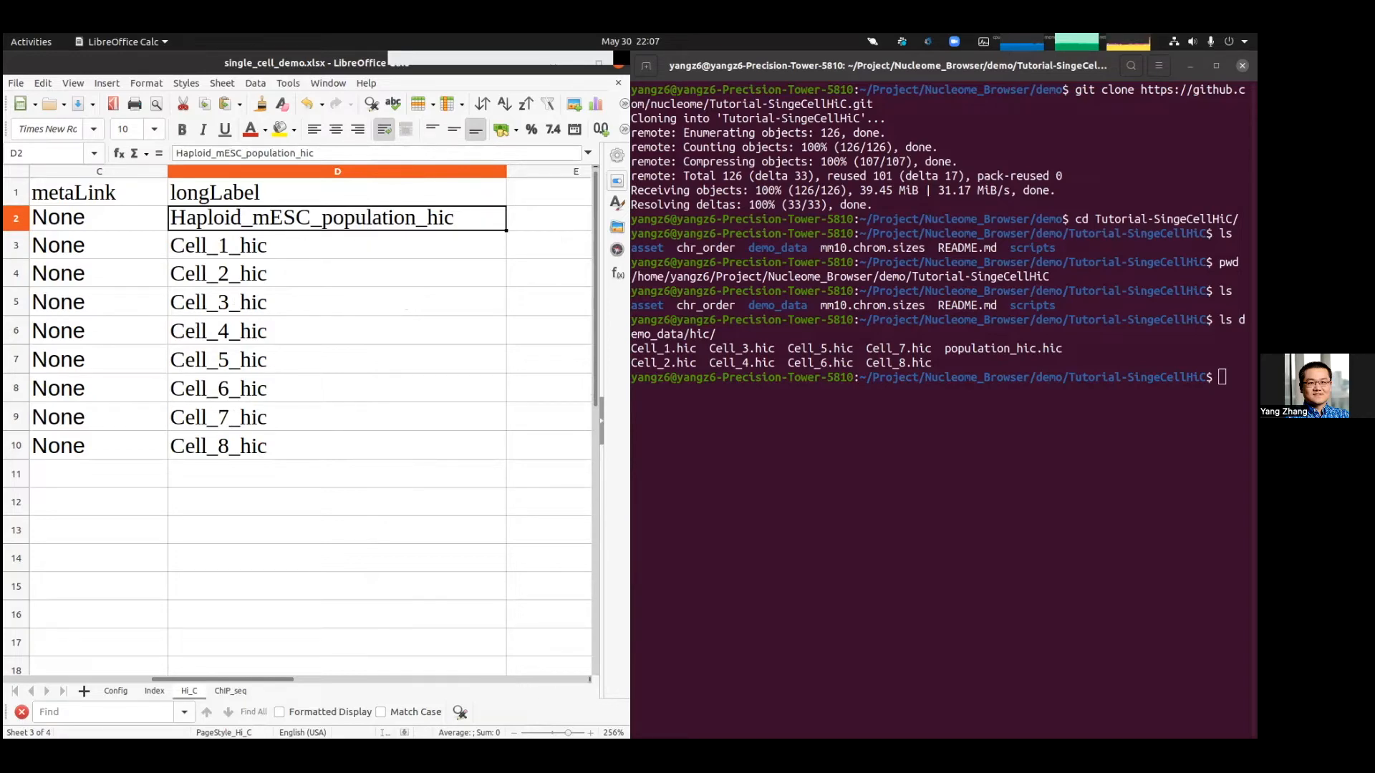
pyautogui.scroll(-3, 311, 423)
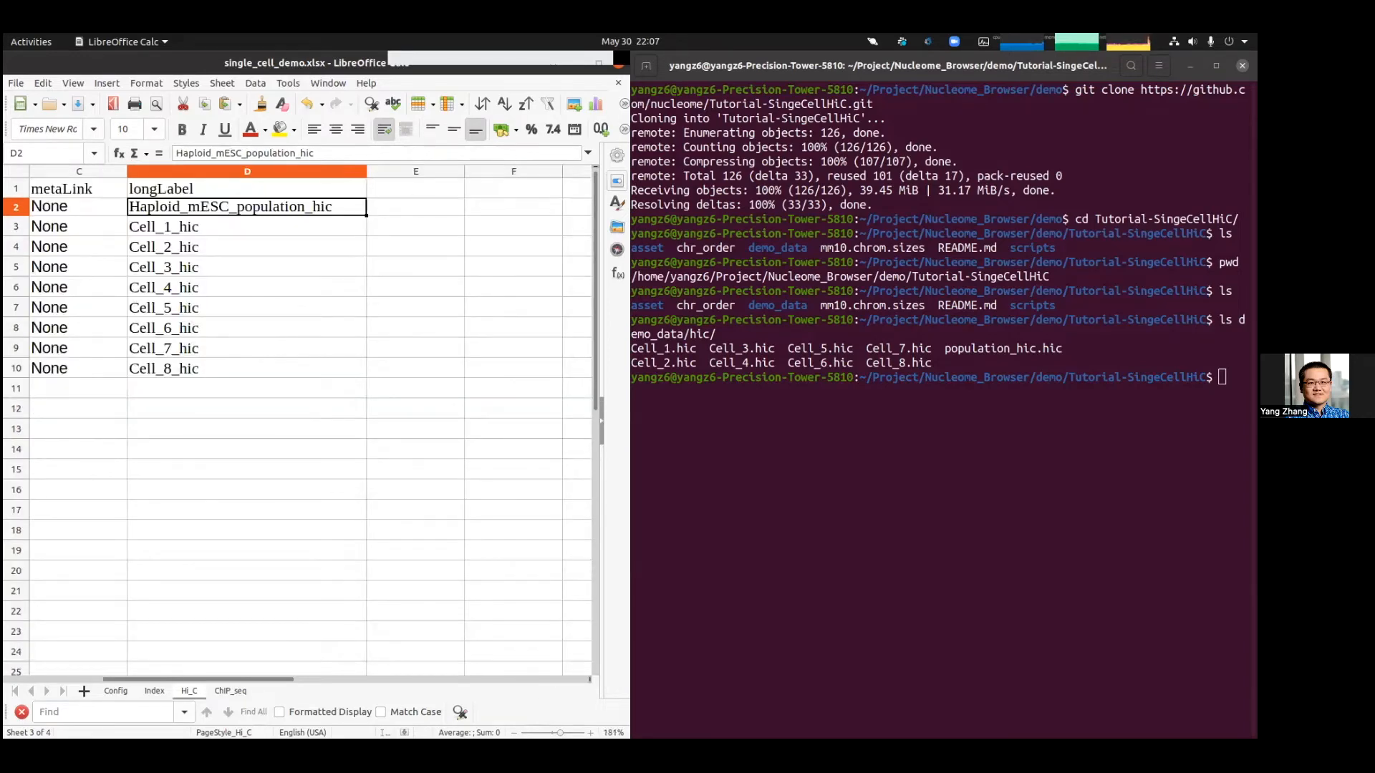
pyautogui.scroll(-3, 311, 423)
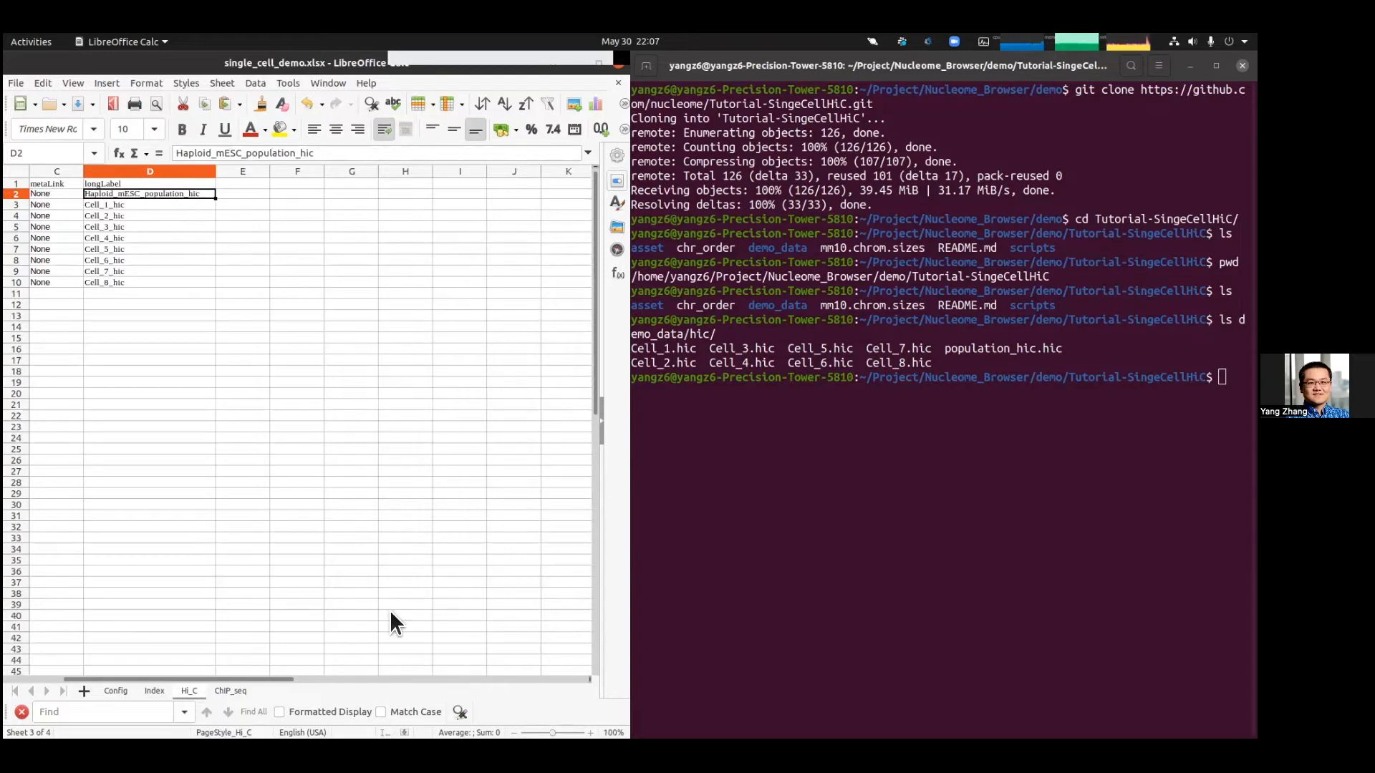
pyautogui.moveTo(250, 677); pyautogui.dragTo(190, 677)
pyautogui.moveTo(93, 183); pyautogui.dragTo(94, 268)
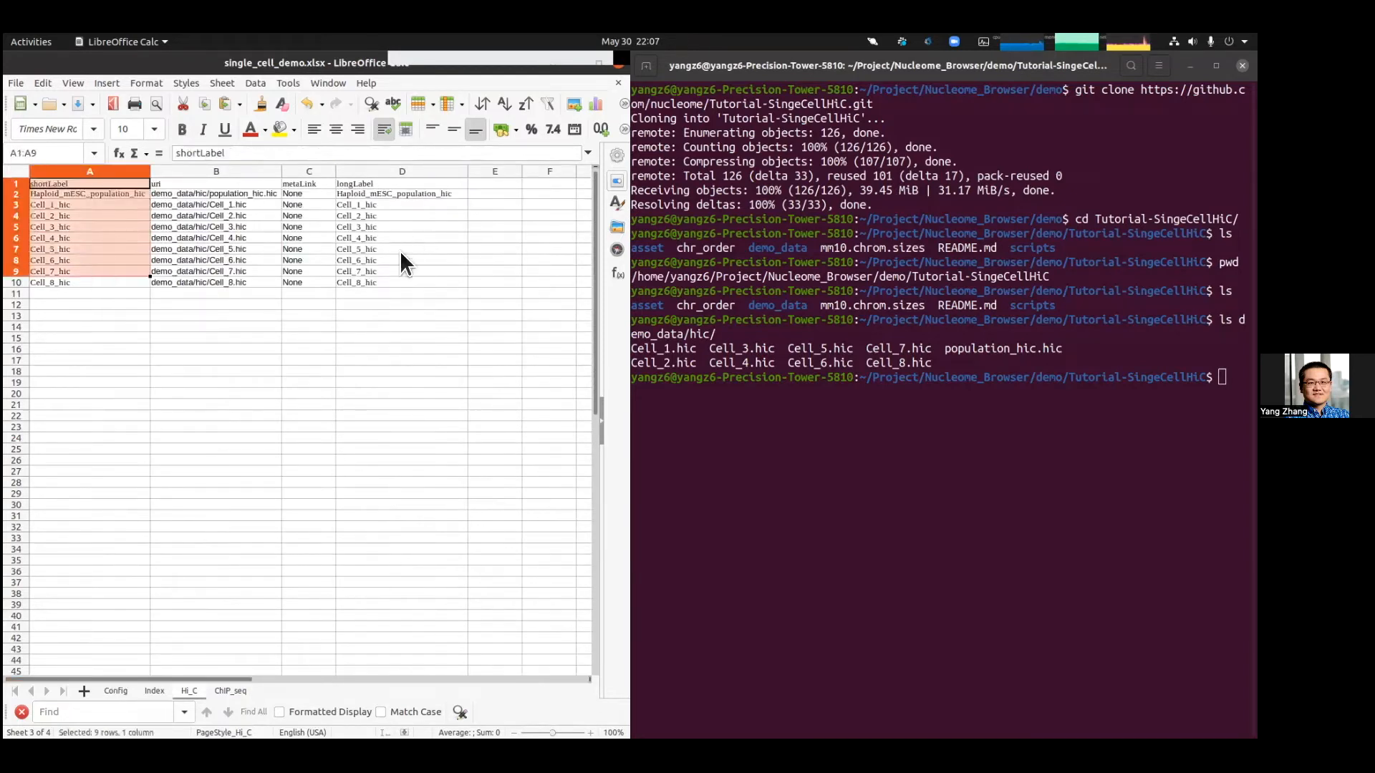
# Step: Open the ChIP_seq sheet and review its shortLabel, uri and longLabel columns, comparing with the Index sheet
pyautogui.click(229, 691)
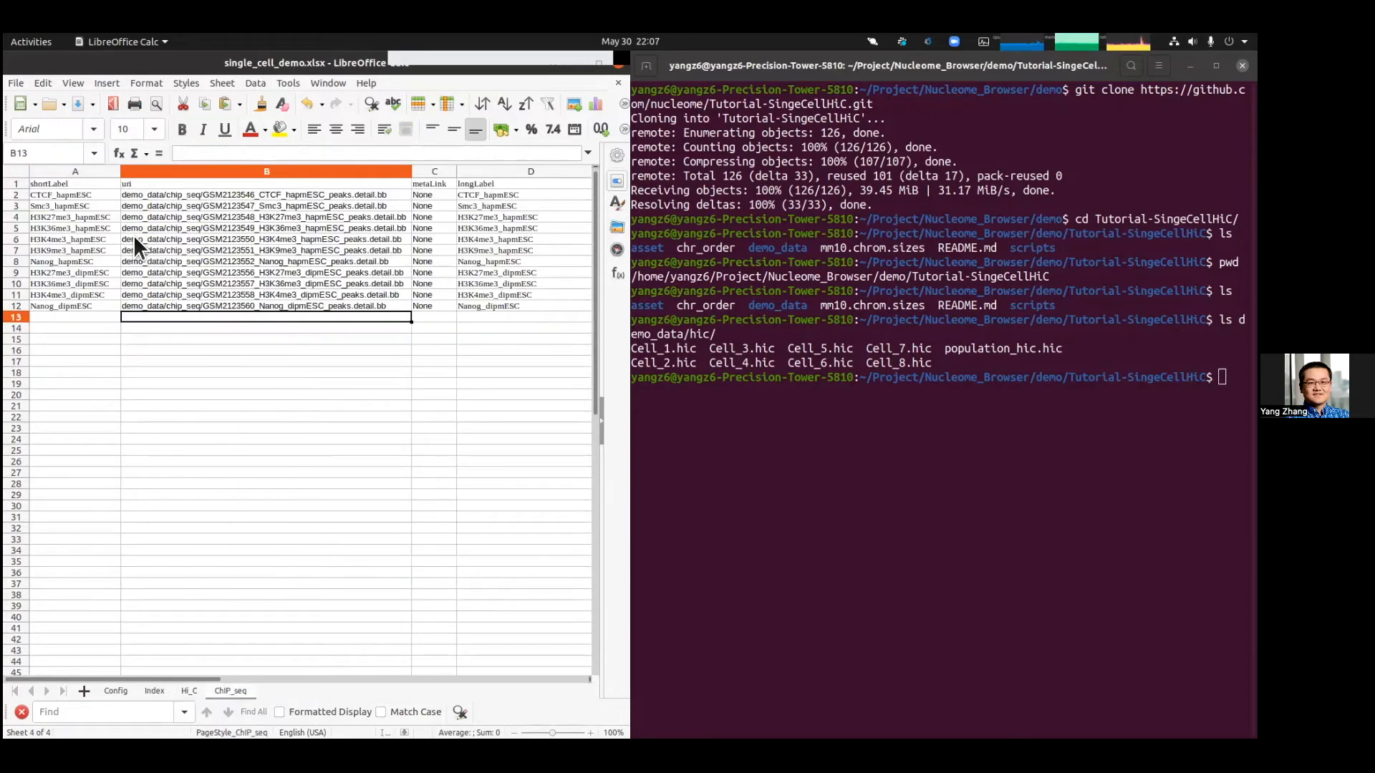
pyautogui.click(71, 176)
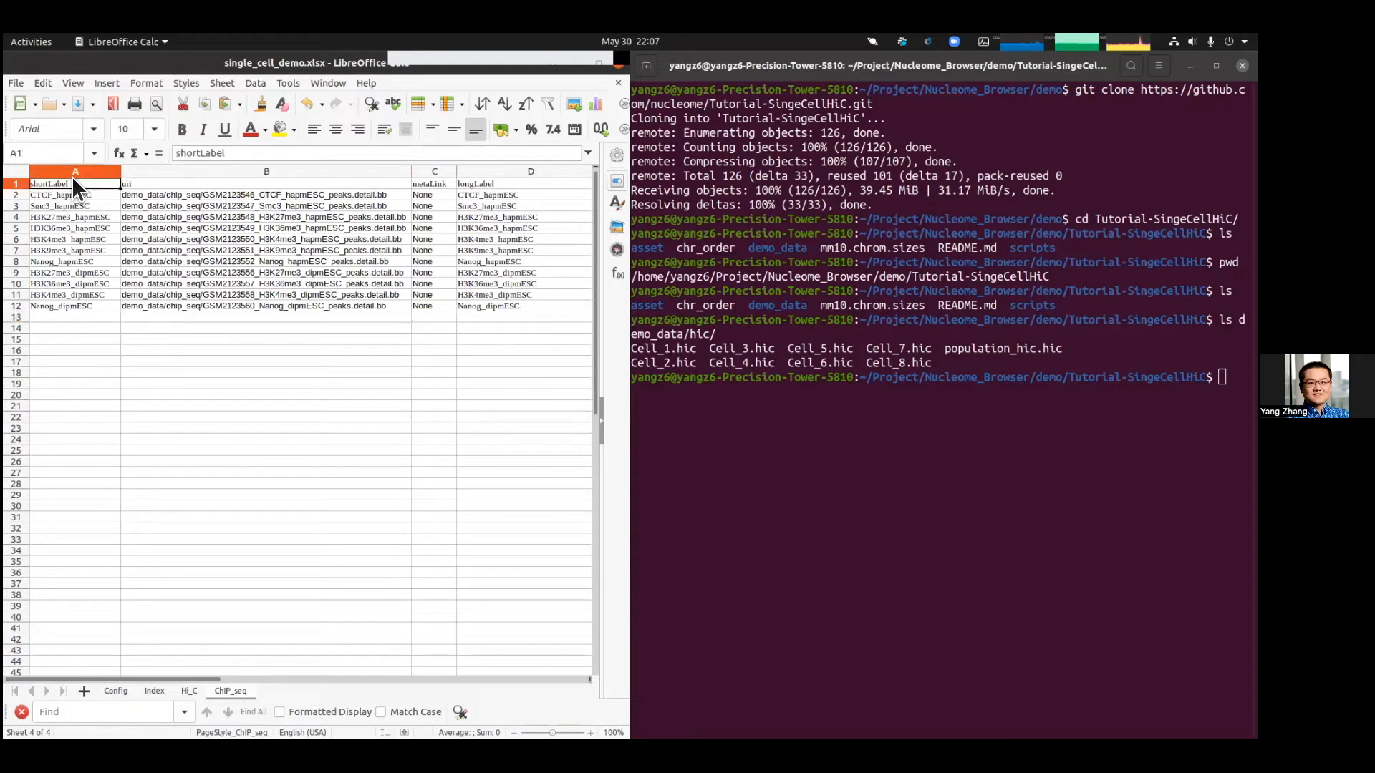
pyautogui.click(189, 181)
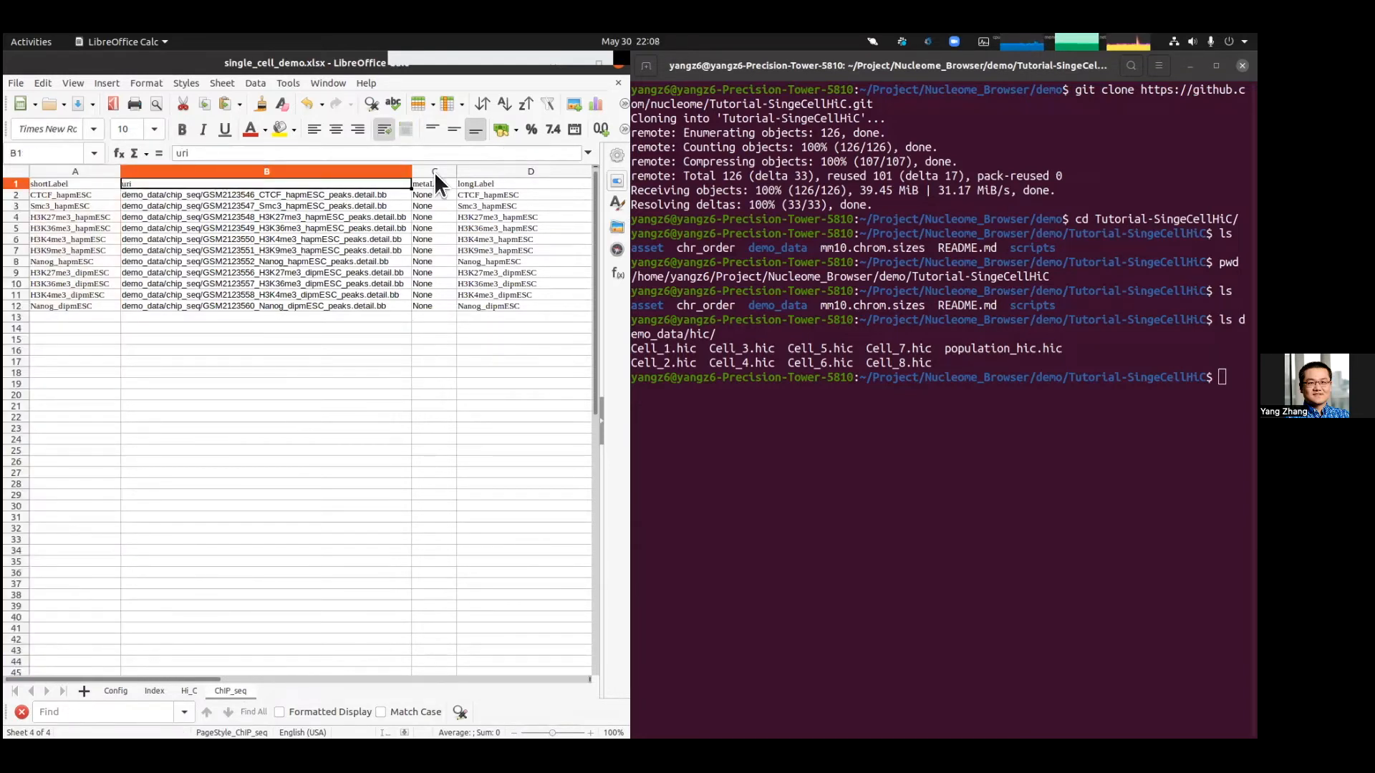
pyautogui.click(484, 172)
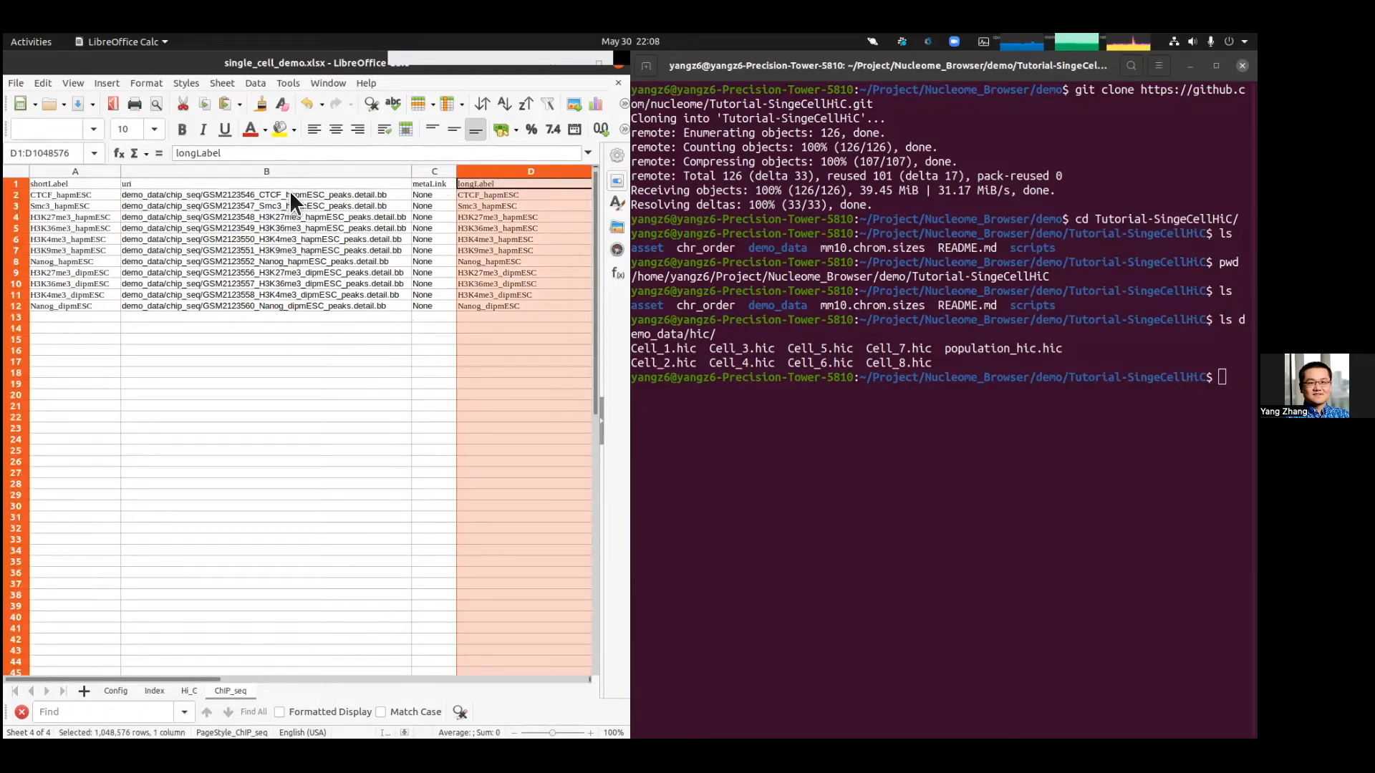
pyautogui.click(158, 690)
pyautogui.click(204, 195)
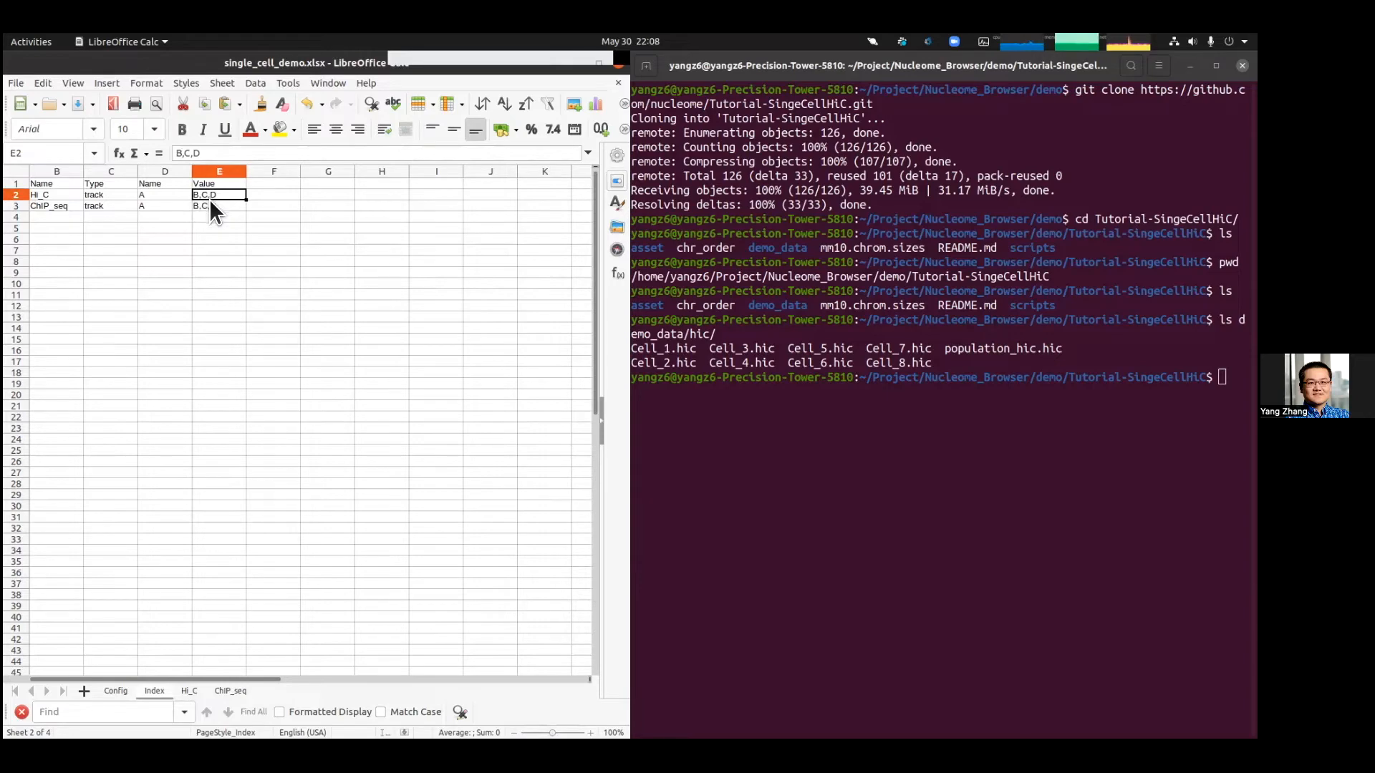
pyautogui.click(230, 691)
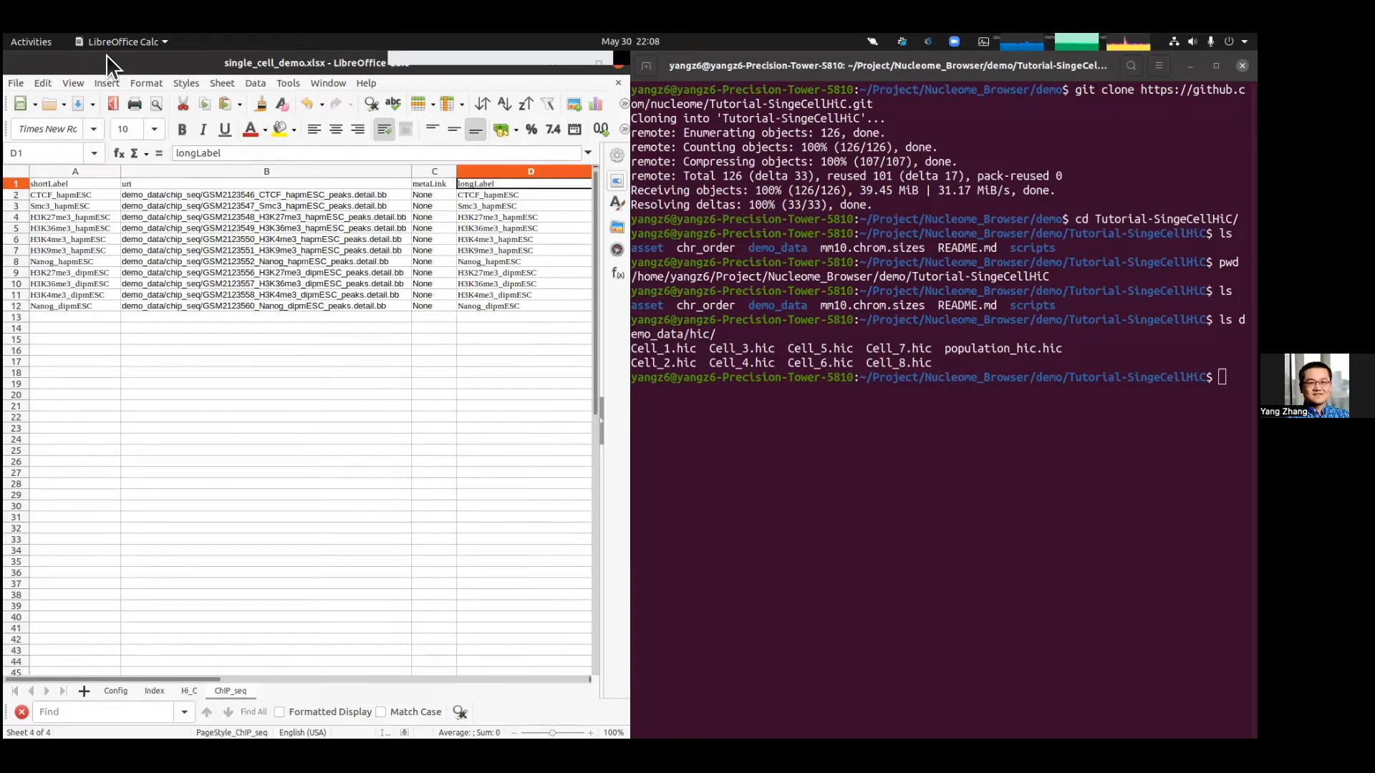
# Step: Return to the Config sheet's root path cell, save single_cell_demo.xlsx and close the spreadsheet
pyautogui.moveTo(332, 82); pyautogui.dragTo(421, 114)
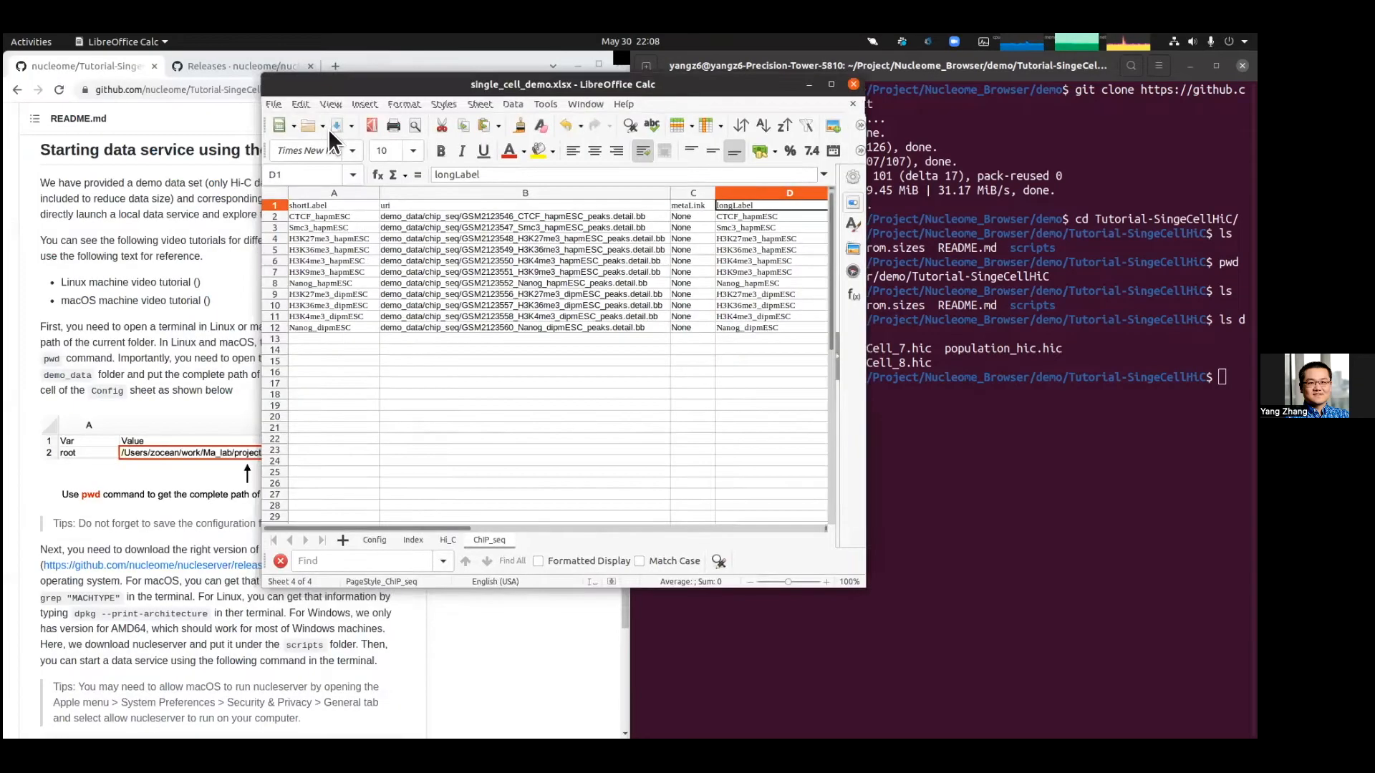
pyautogui.click(418, 565)
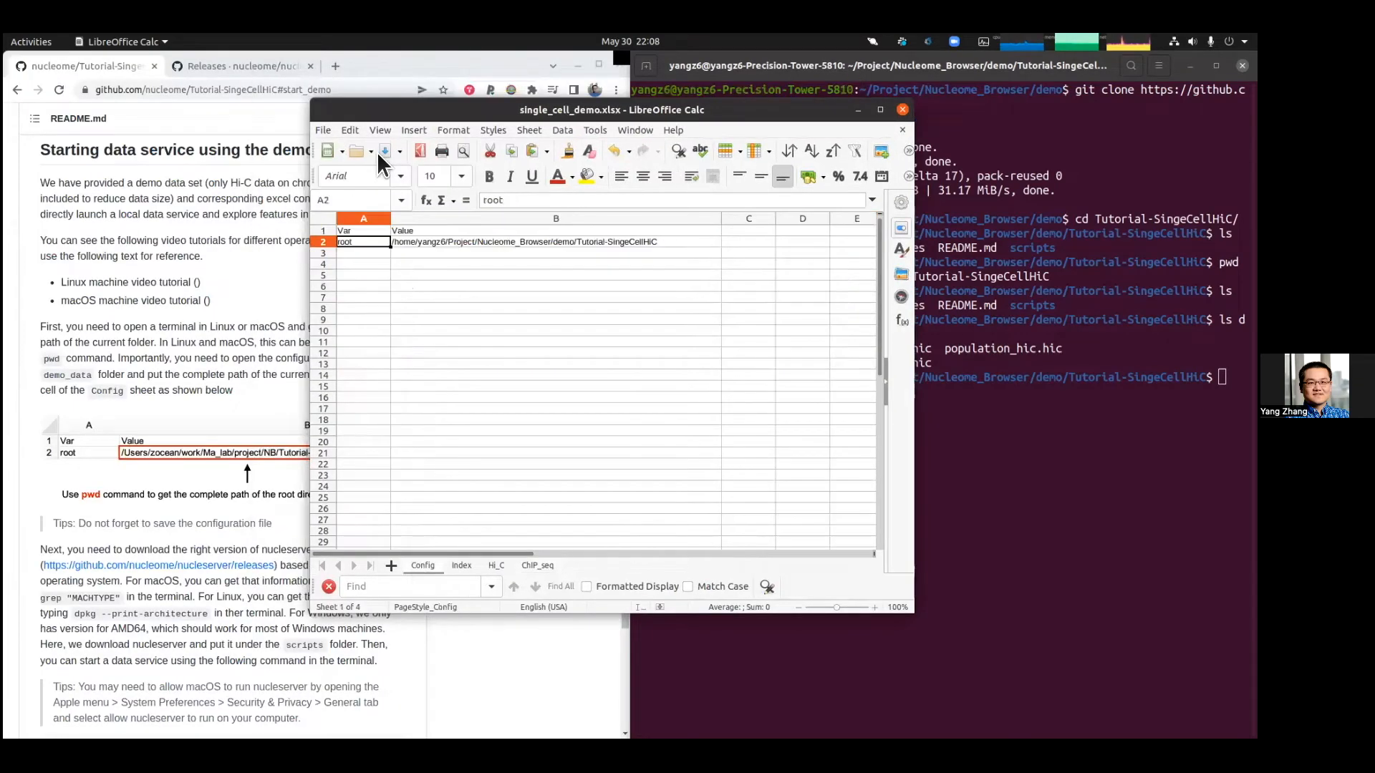
pyautogui.click(414, 242)
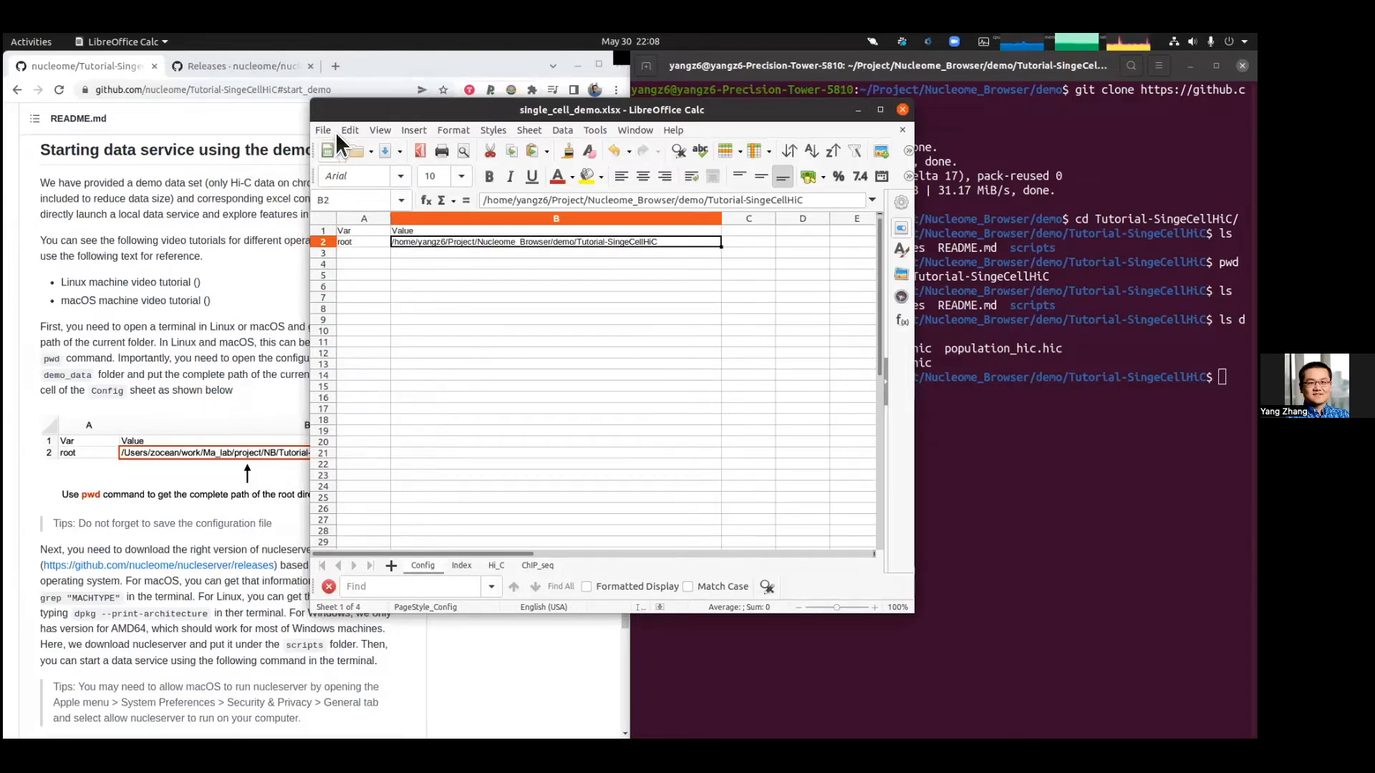
pyautogui.hotkey('alt', 'f')
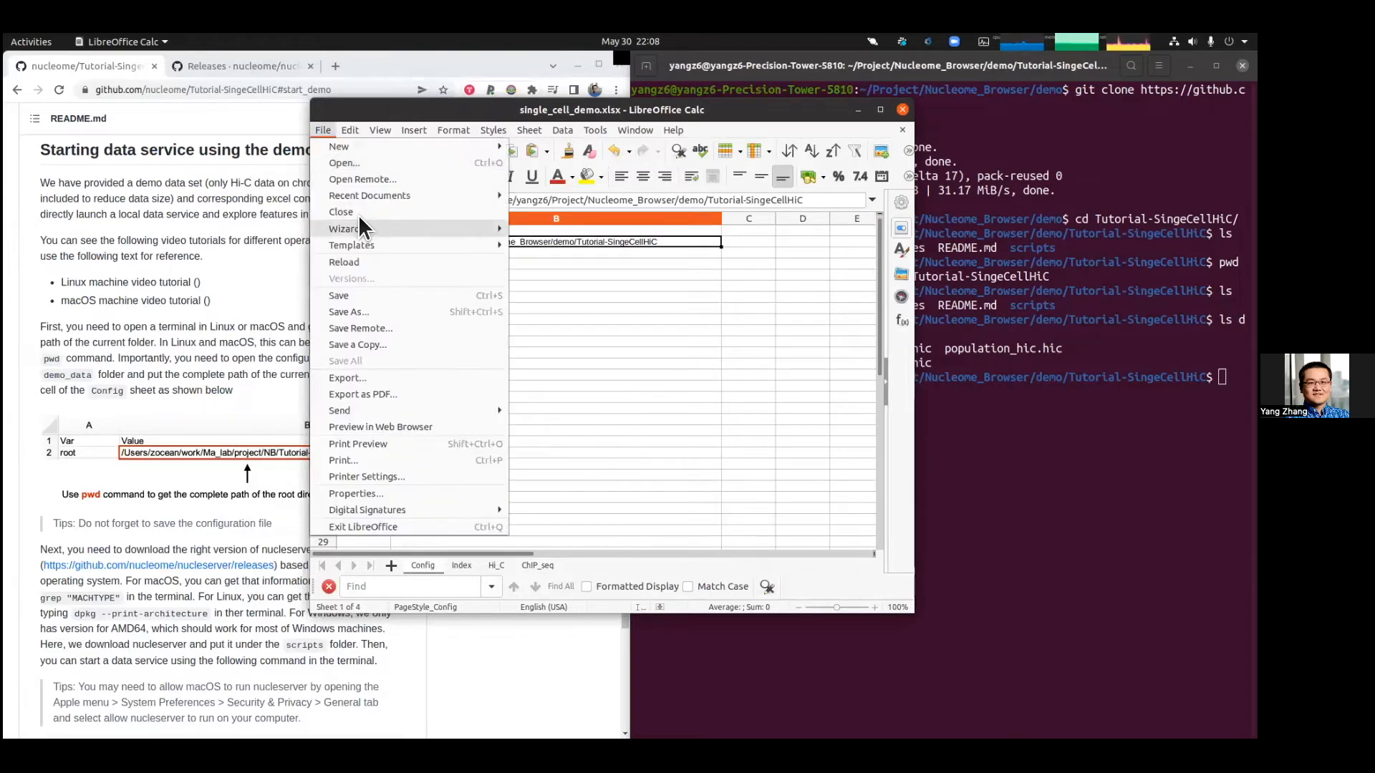
pyautogui.click(375, 295)
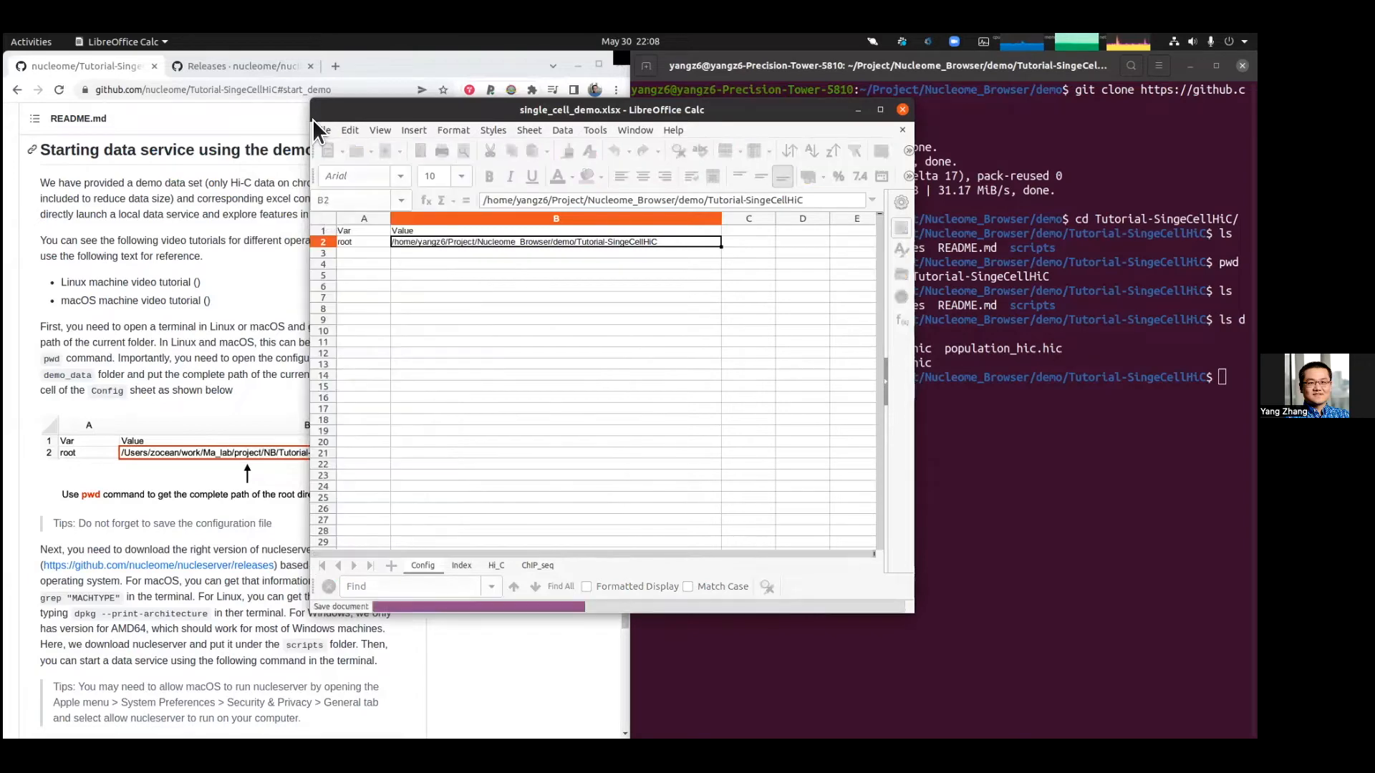
pyautogui.click(902, 110)
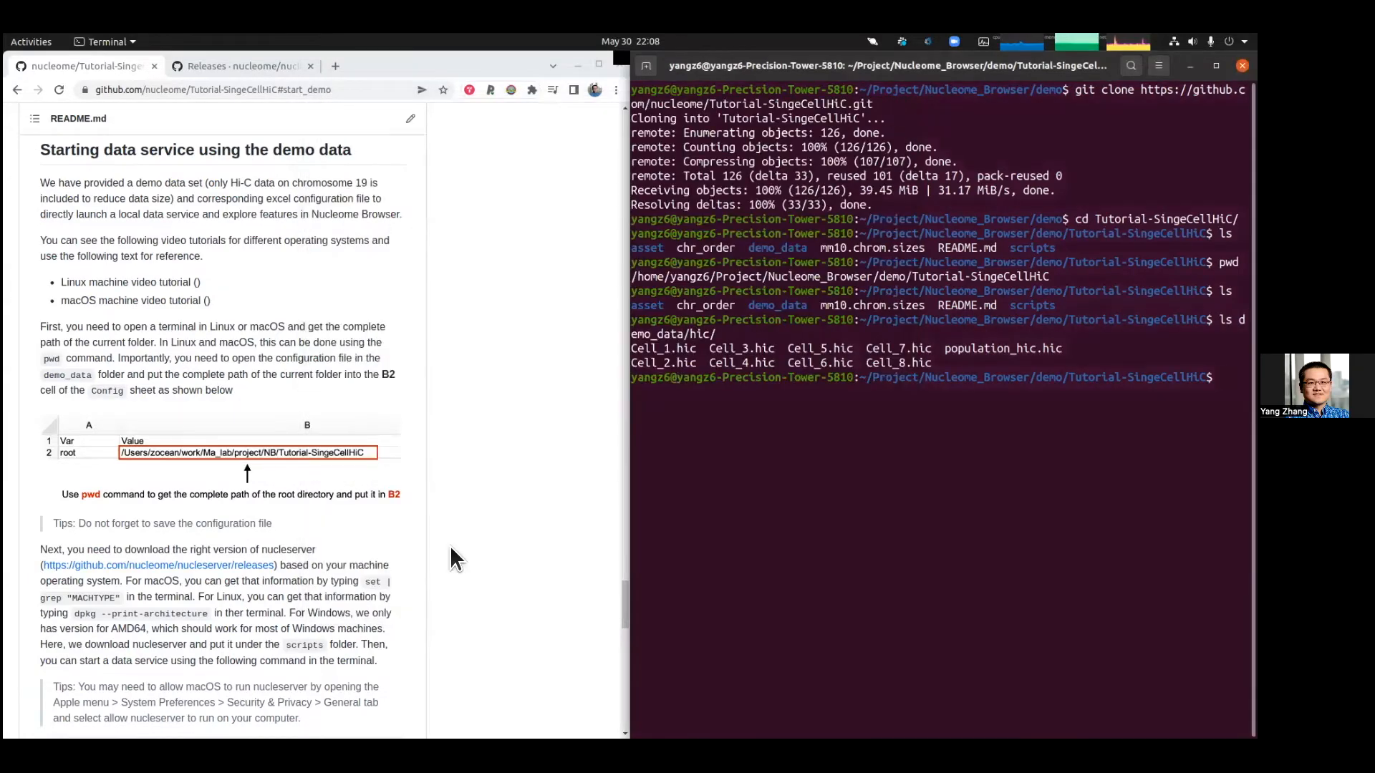
# Step: Copy the './scripts/nucleserver start -i demo_data/single_cell_demo.xlsx' command from the README instructions
pyautogui.scroll(-3, 449, 543)
pyautogui.scroll(3, 450, 545)
pyautogui.scroll(-5, 450, 545)
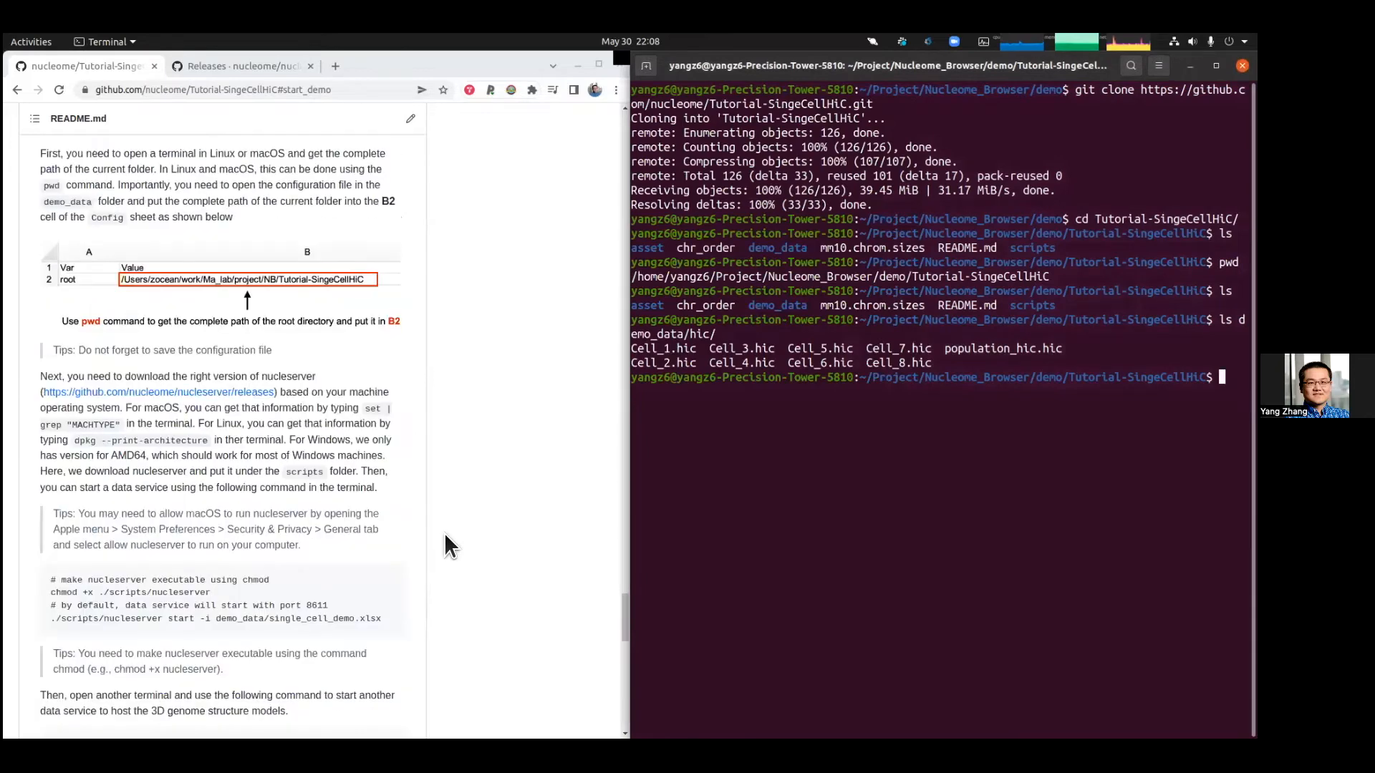
pyautogui.moveTo(221, 593); pyautogui.dragTo(49, 580)
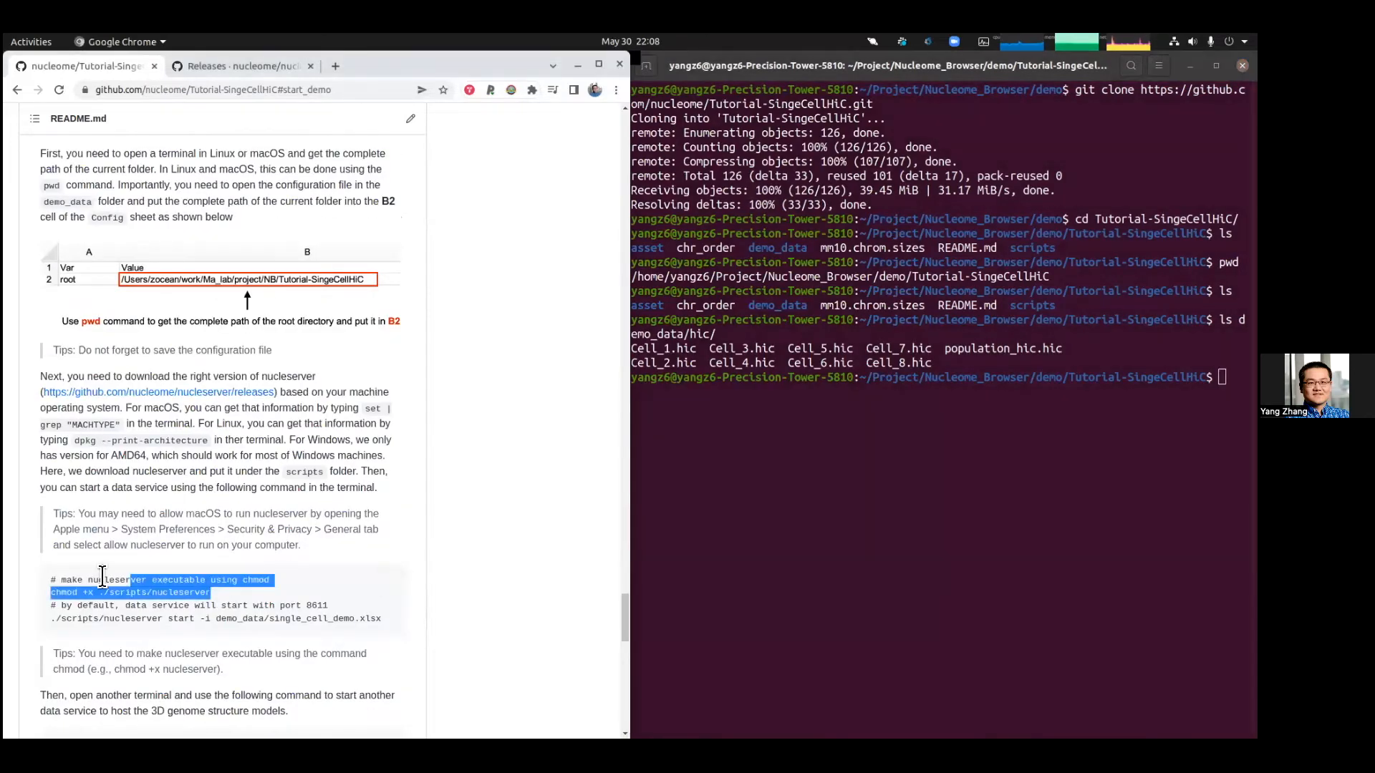
pyautogui.scroll(-3, 267, 566)
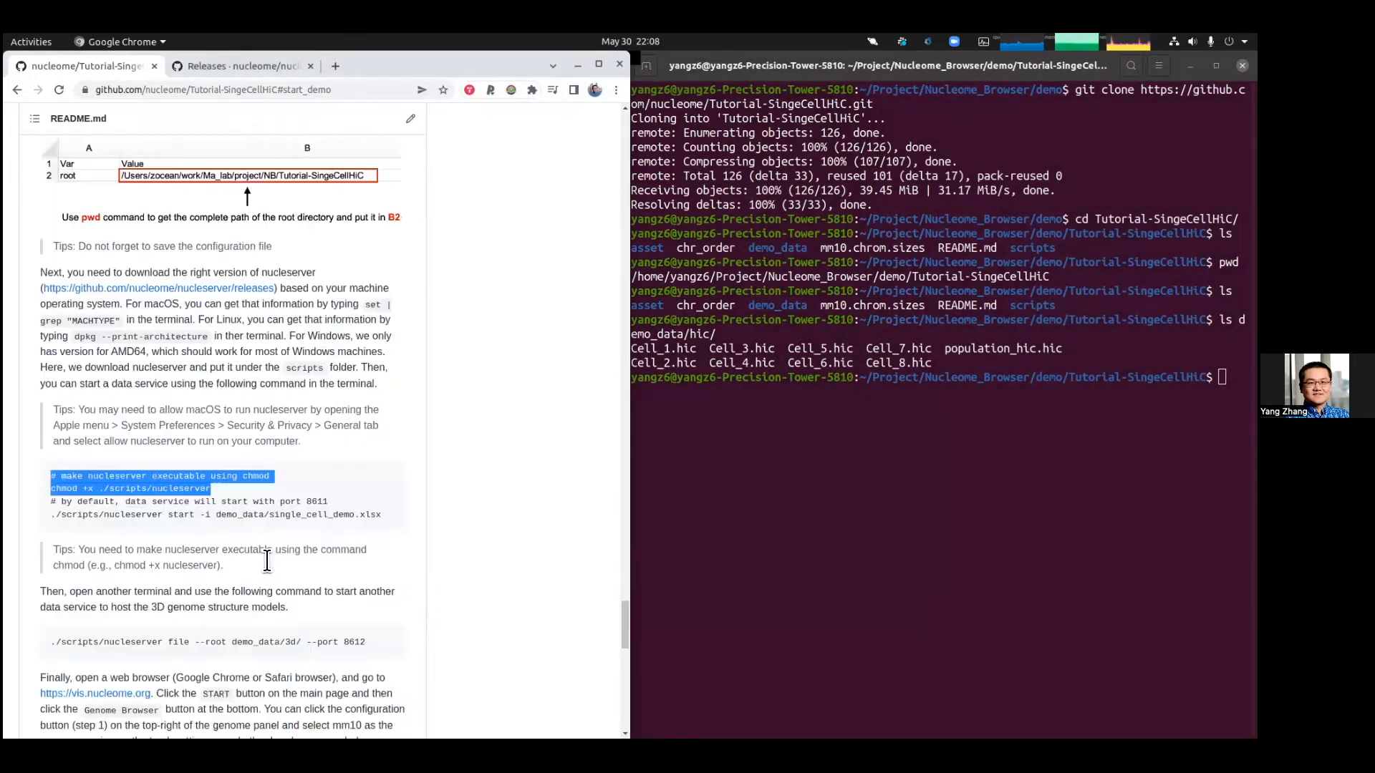
pyautogui.click(226, 489)
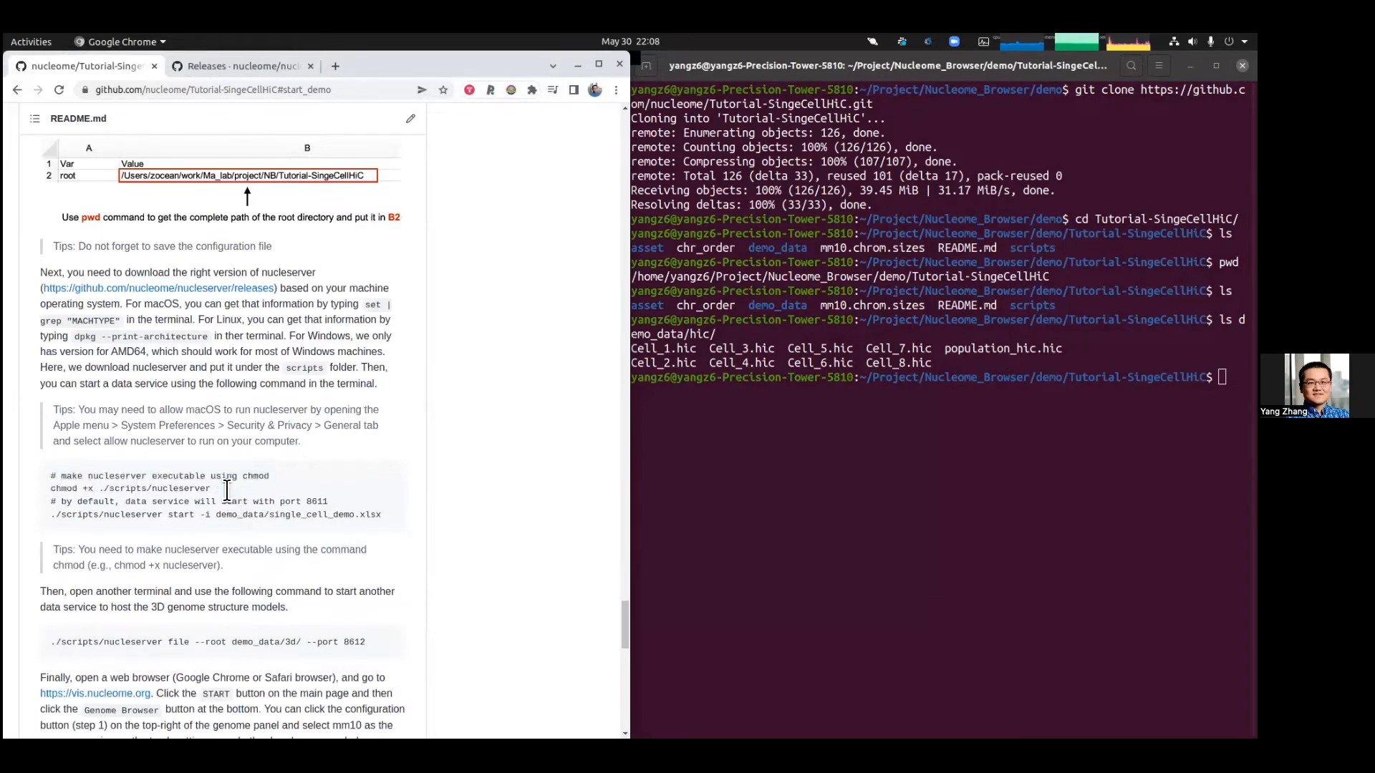
pyautogui.moveTo(382, 516); pyautogui.dragTo(52, 511)
pyautogui.rightClick(64, 507)
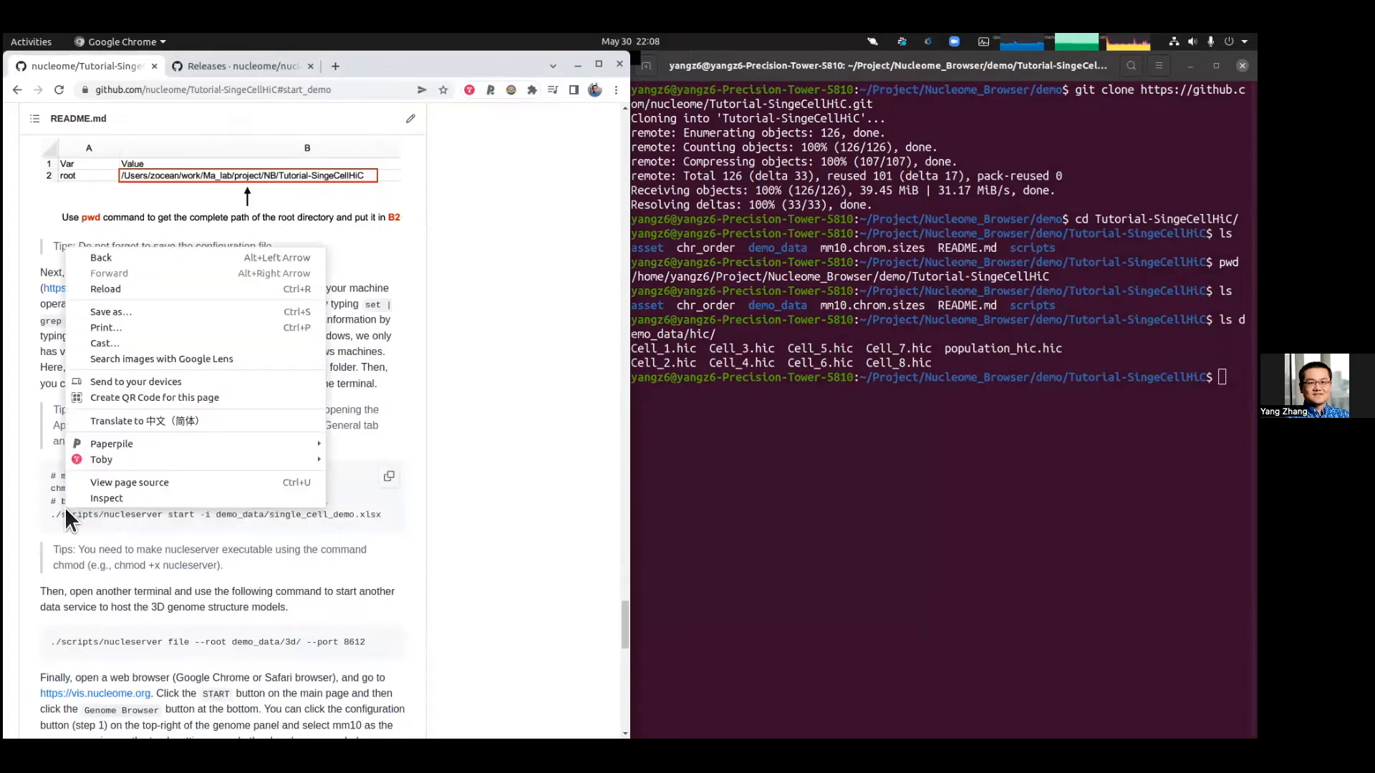
pyautogui.click(22, 517)
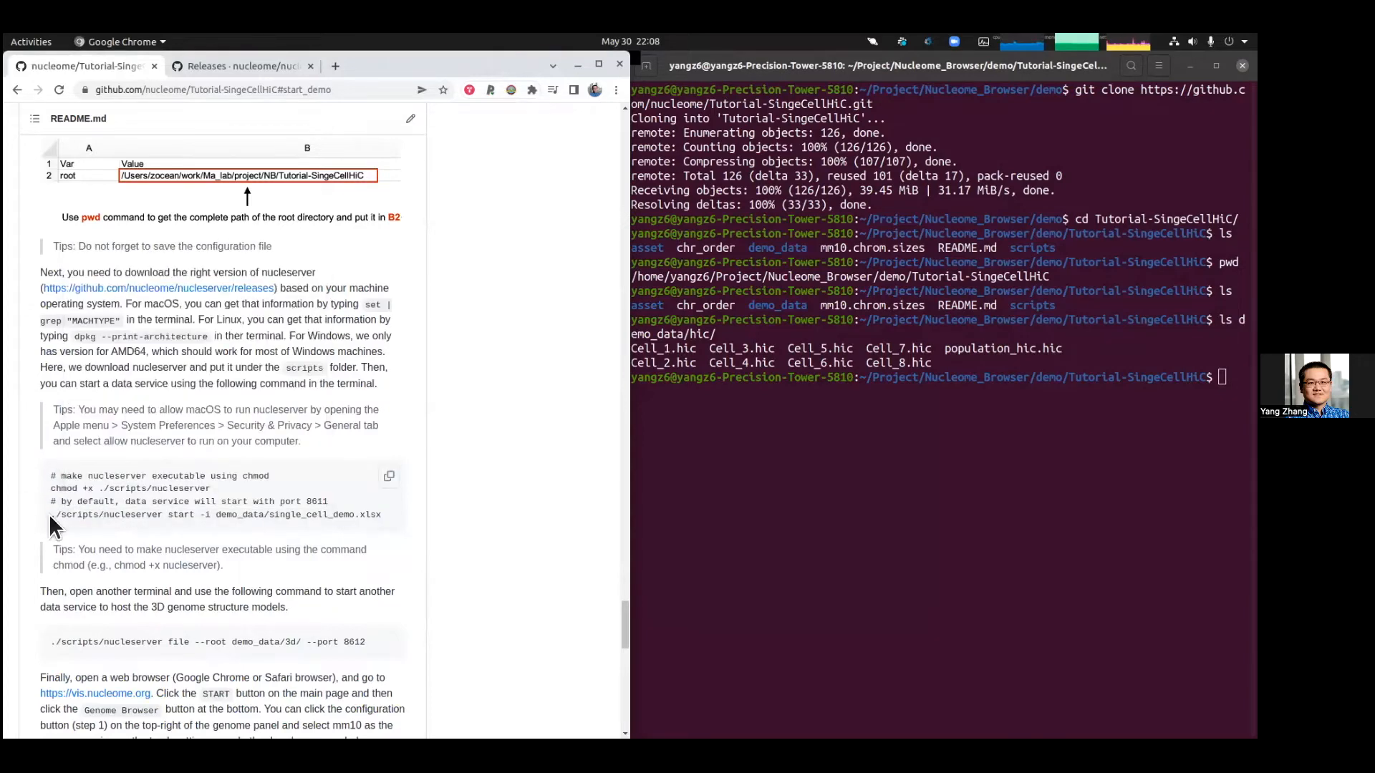
pyautogui.moveTo(51, 514); pyautogui.dragTo(385, 519)
pyautogui.rightClick(385, 519)
pyautogui.click(416, 529)
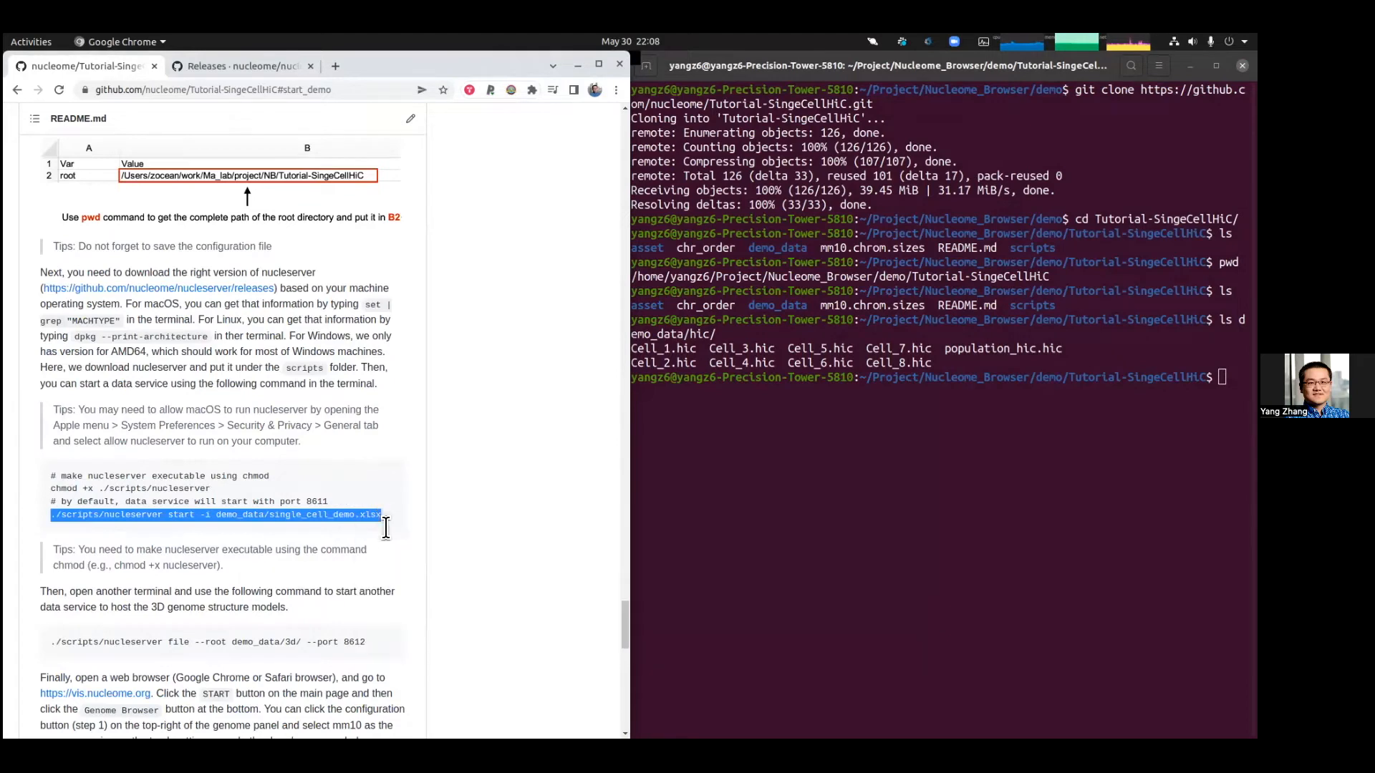
# Step: List the repository folder contents in the terminal
pyautogui.click(991, 411)
pyautogui.hotkey('ctrl', 'shift', 'v')
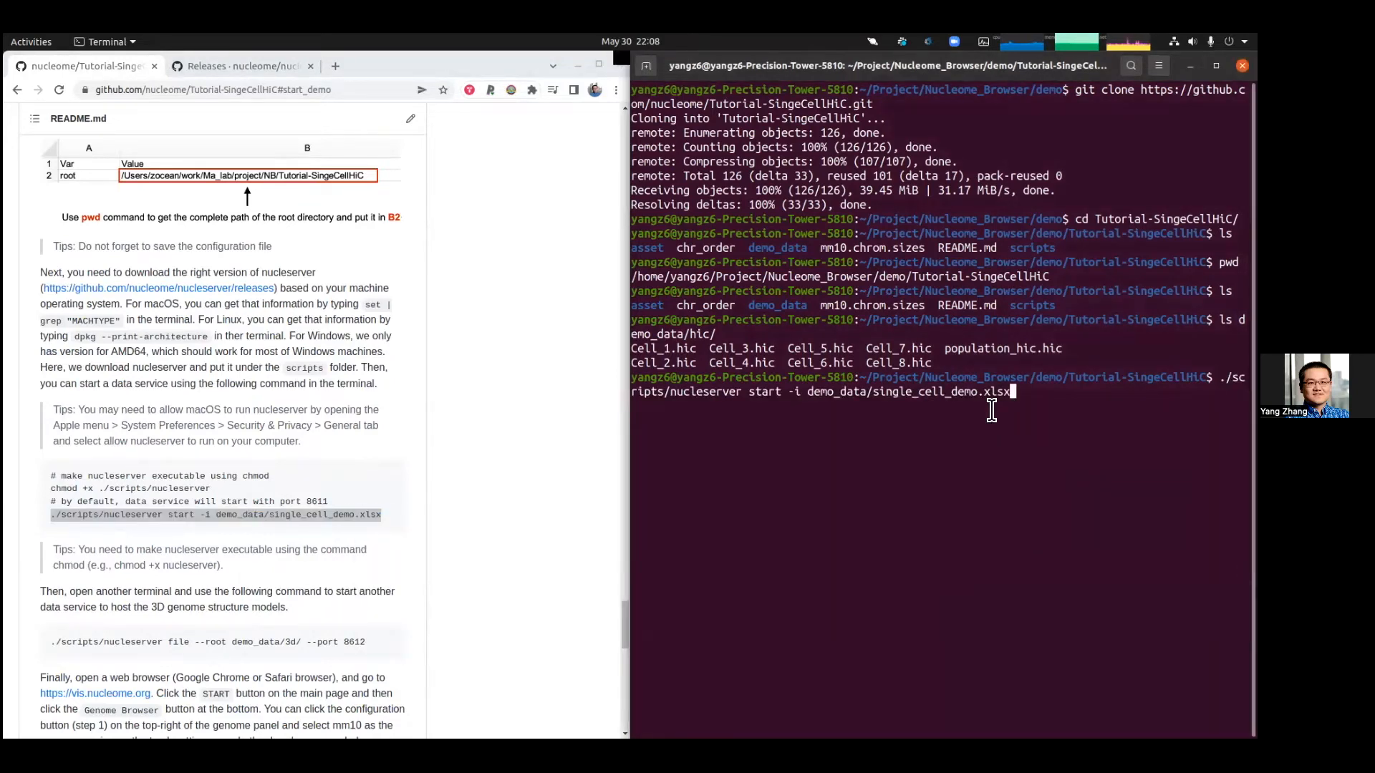
pyautogui.press('Up')
pyautogui.press('BackSpace')
pyautogui.press('BackSpace')
pyautogui.press('BackSpace')
pyautogui.press('BackSpace')
pyautogui.press('BackSpace')
pyautogui.press('BackSpace')
pyautogui.press('BackSpace')
pyautogui.press('BackSpace')
pyautogui.press('BackSpace')
pyautogui.press('BackSpace')
pyautogui.press('BackSpace')
pyautogui.press('BackSpace')
pyautogui.press('BackSpace')
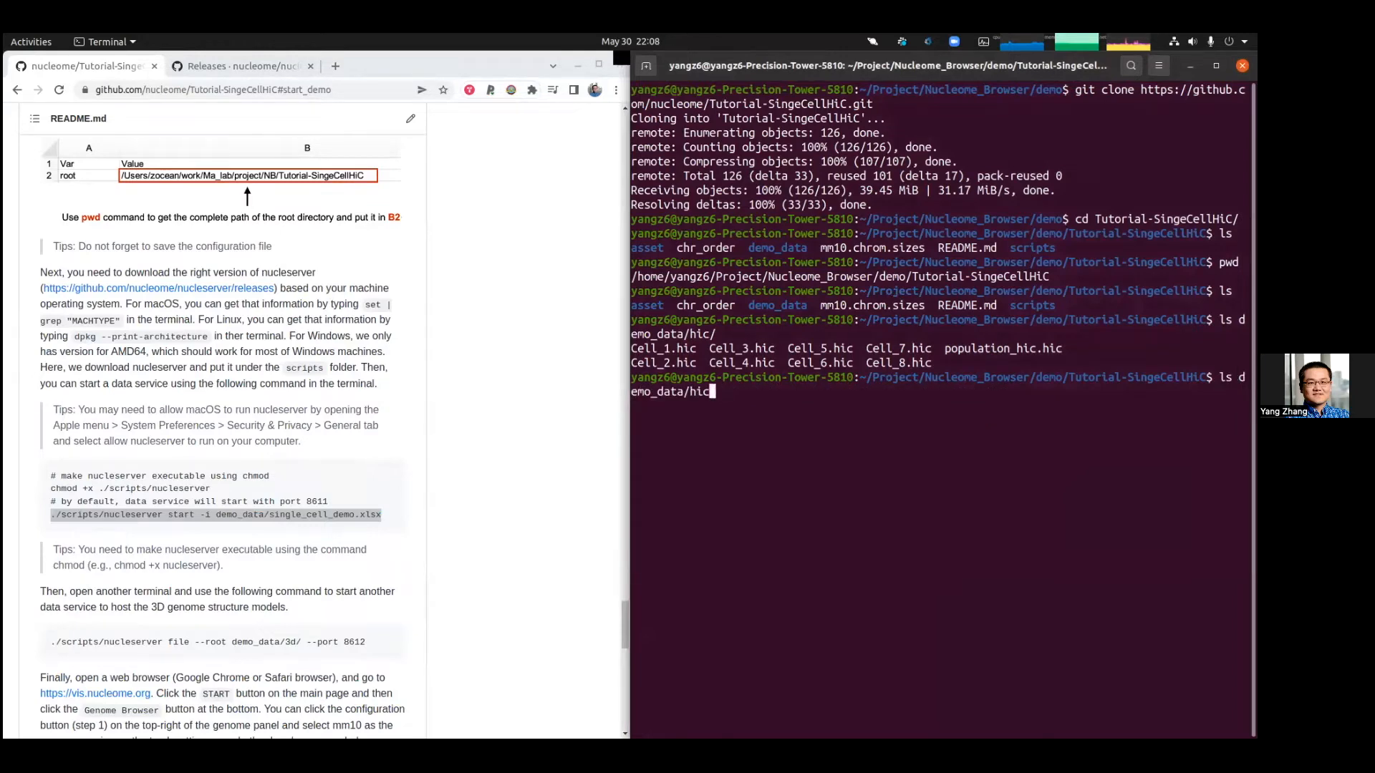
pyautogui.press('BackSpace')
pyautogui.press('BackSpace')
pyautogui.press('Return')
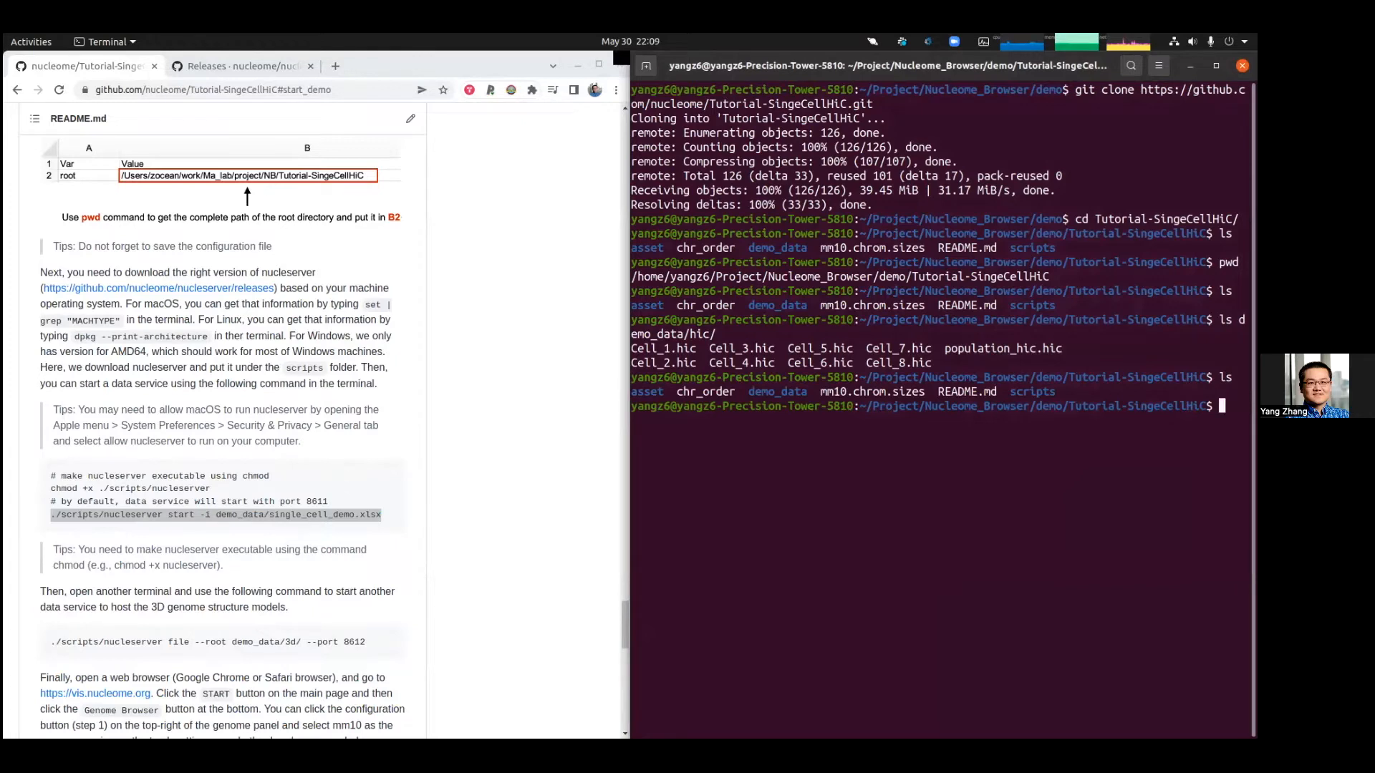
# Step: Move the nucleserver executable from the parent folder into the scripts/ folder
pyautogui.write('mv ../nucleserver sc')
pyautogui.press('Tab')
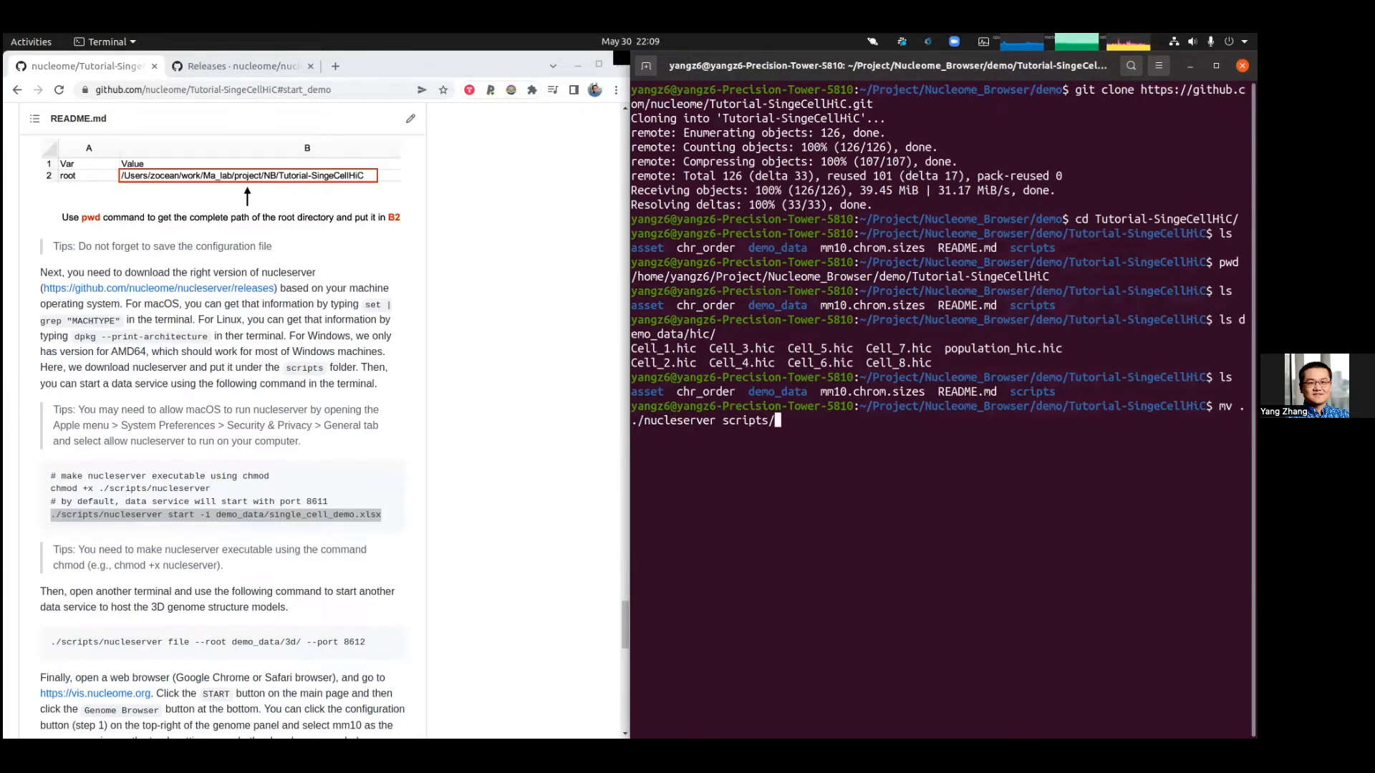
pyautogui.press('Return')
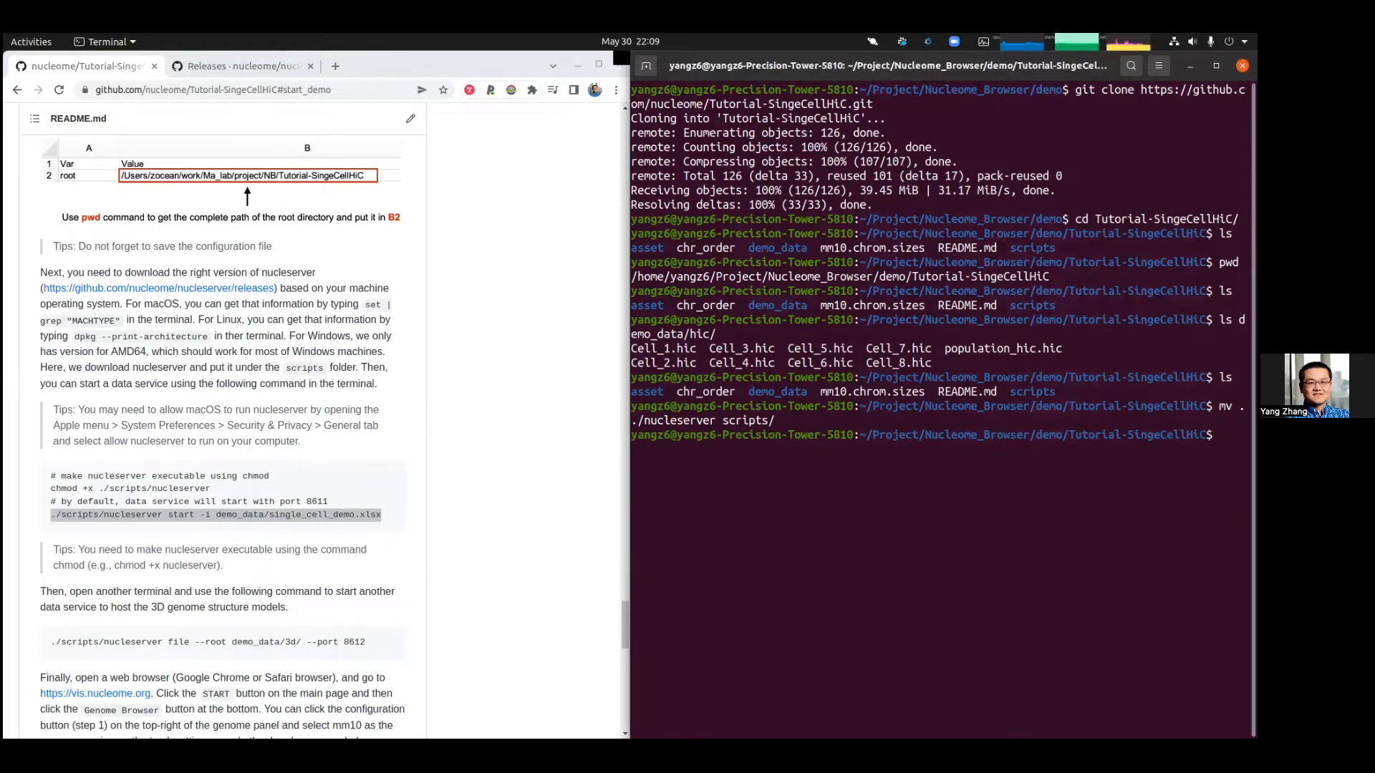
# Step: Start the data service with './scripts/nucleserver start -i demo_data/single_cell_demo.xlsx' and inspect the loading log
pyautogui.hotkey('ctrl', 'shift', 'v')
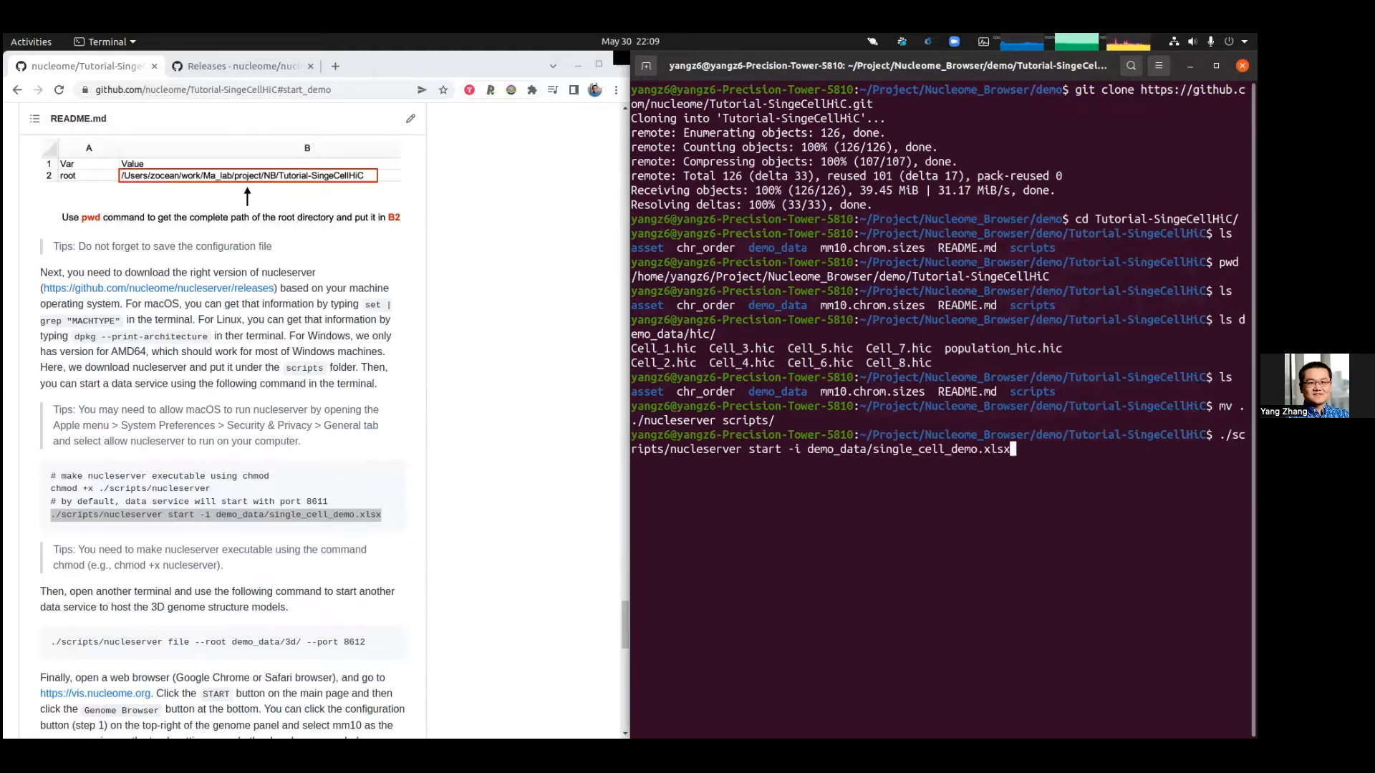
pyautogui.press('Return')
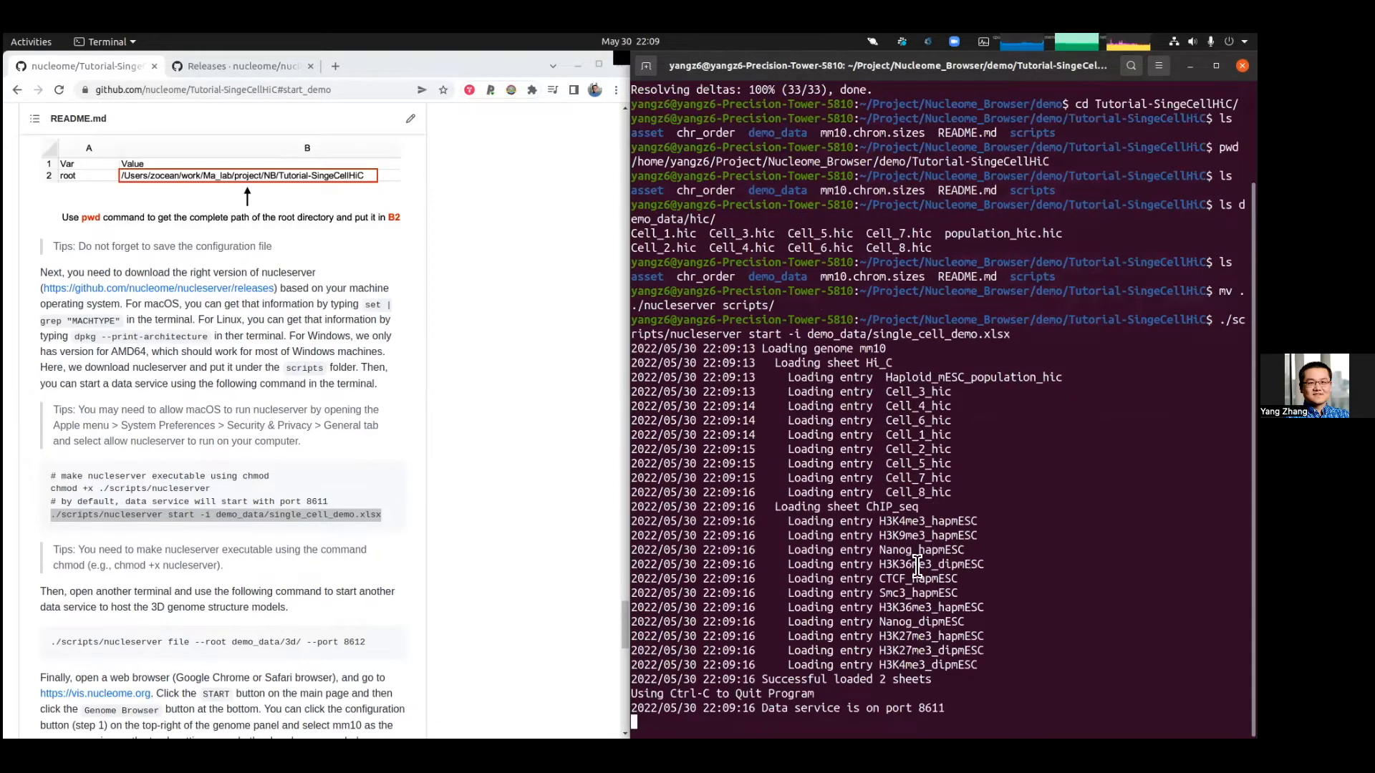
pyautogui.moveTo(884, 373); pyautogui.dragTo(884, 362)
pyautogui.click(884, 366)
pyautogui.doubleClick(884, 364)
pyautogui.click(844, 385)
pyautogui.moveTo(960, 707); pyautogui.dragTo(870, 708)
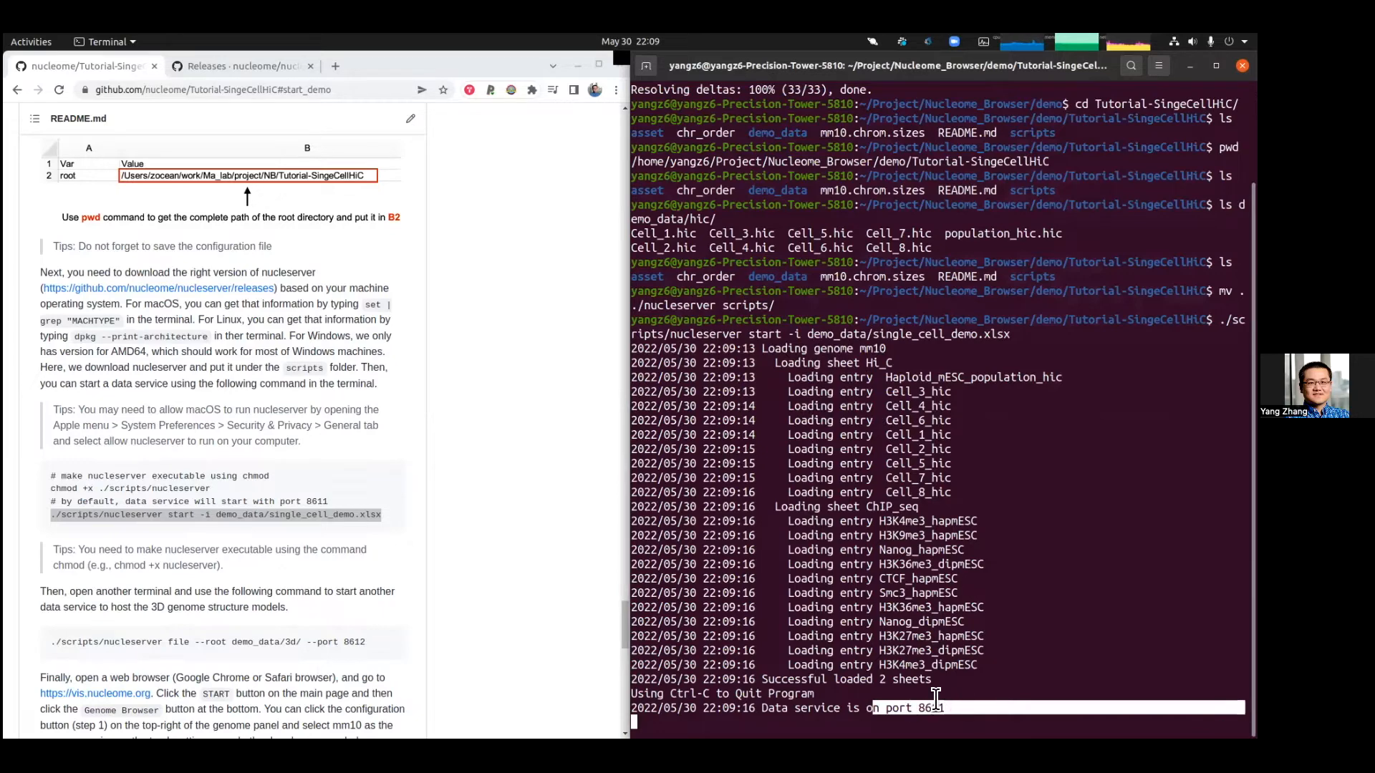
# Step: Open a new terminal tab and list the contents of the demo_data/3d/ folder
pyautogui.scroll(-3, 484, 526)
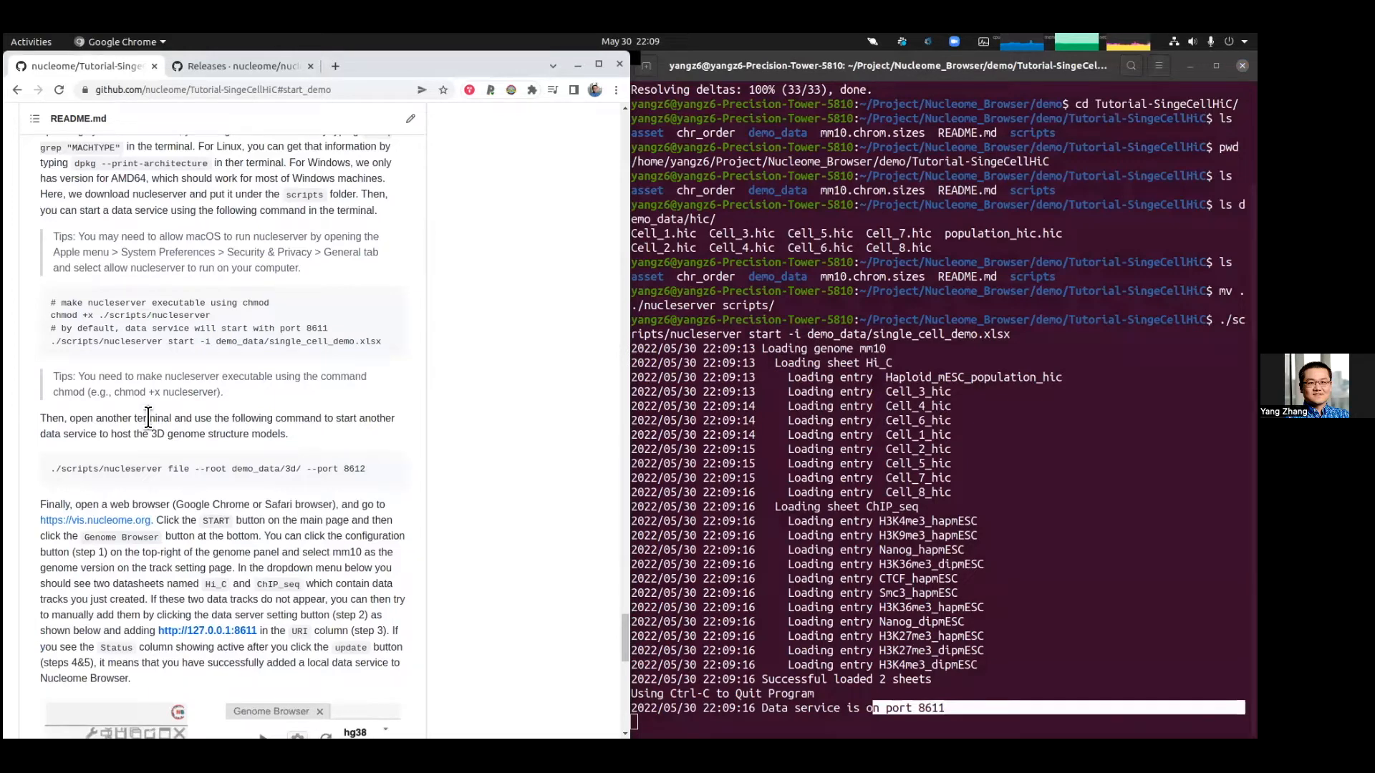
pyautogui.click(646, 66)
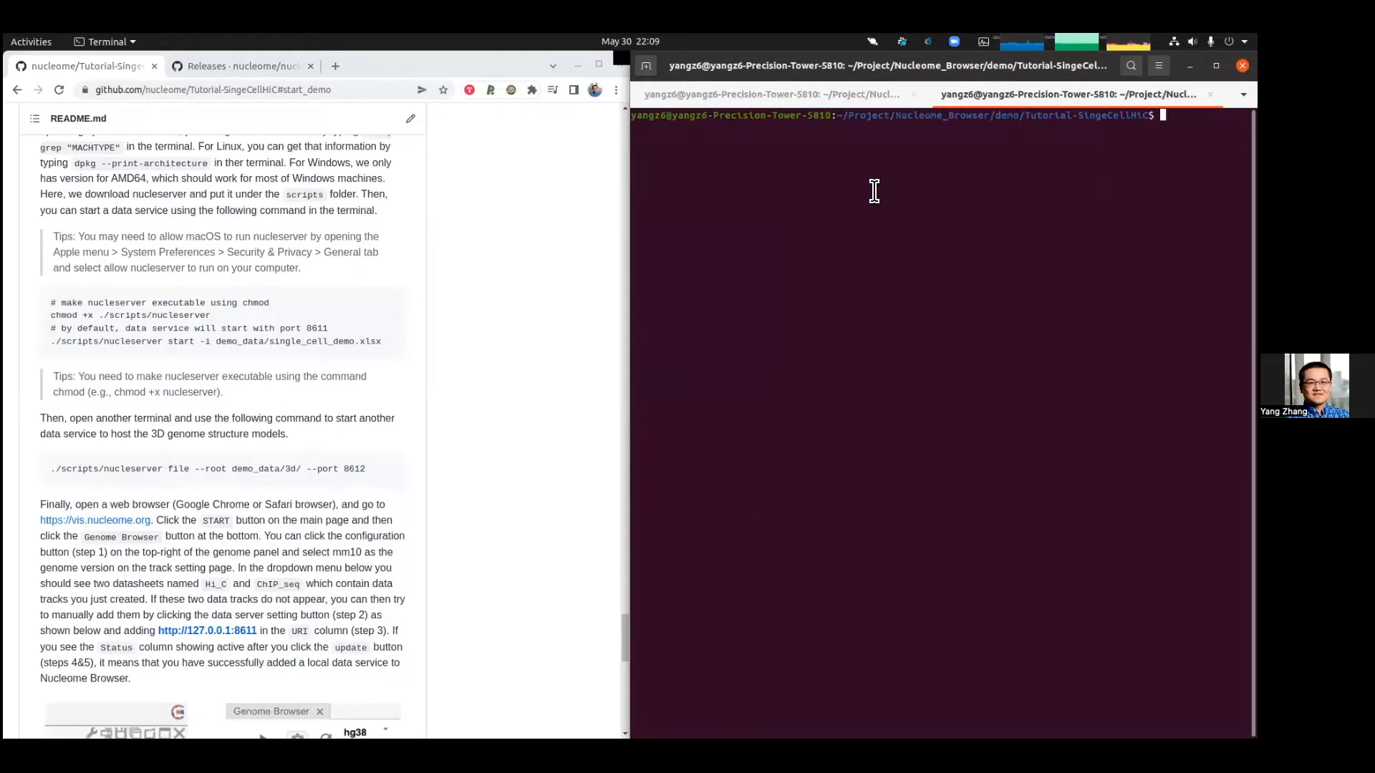
pyautogui.write('ll')
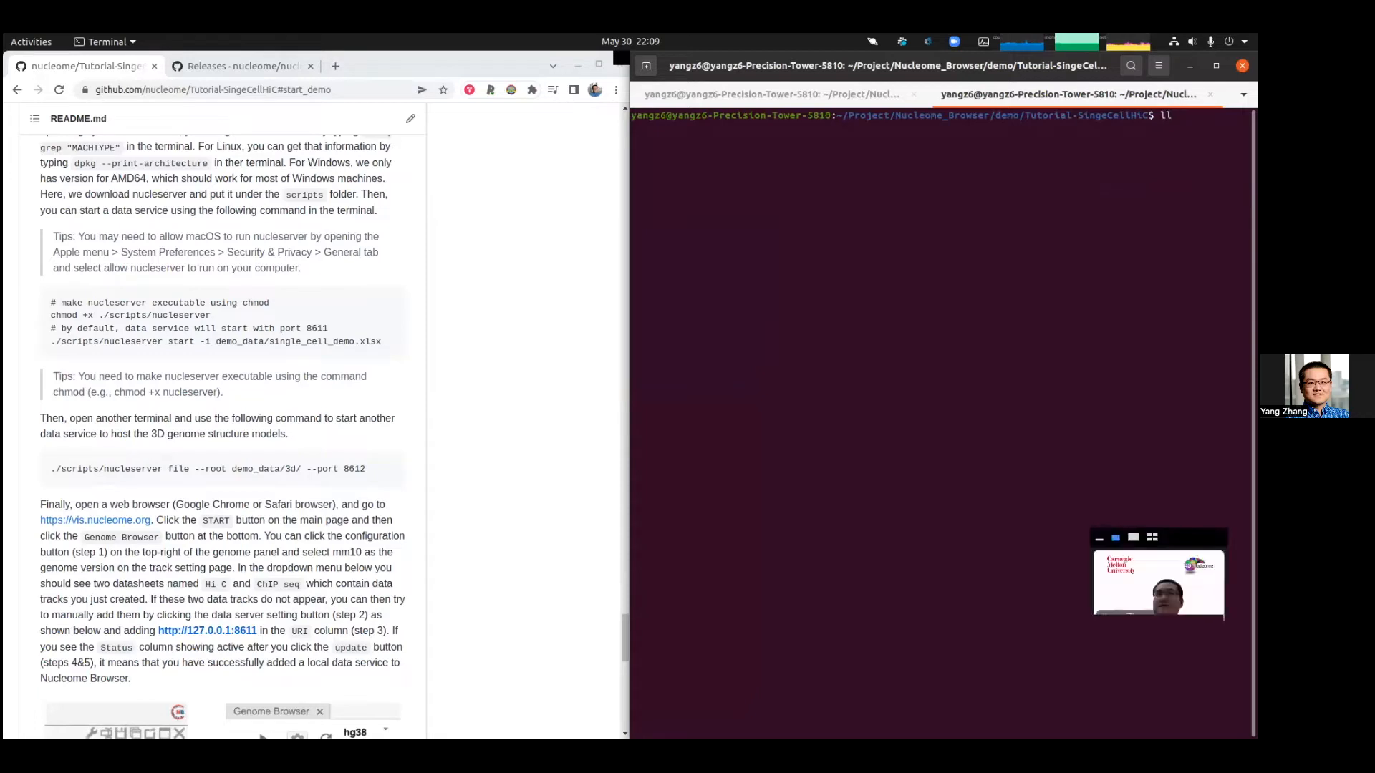
pyautogui.press('BackSpace')
pyautogui.write('s demo')
pyautogui.press('Tab')
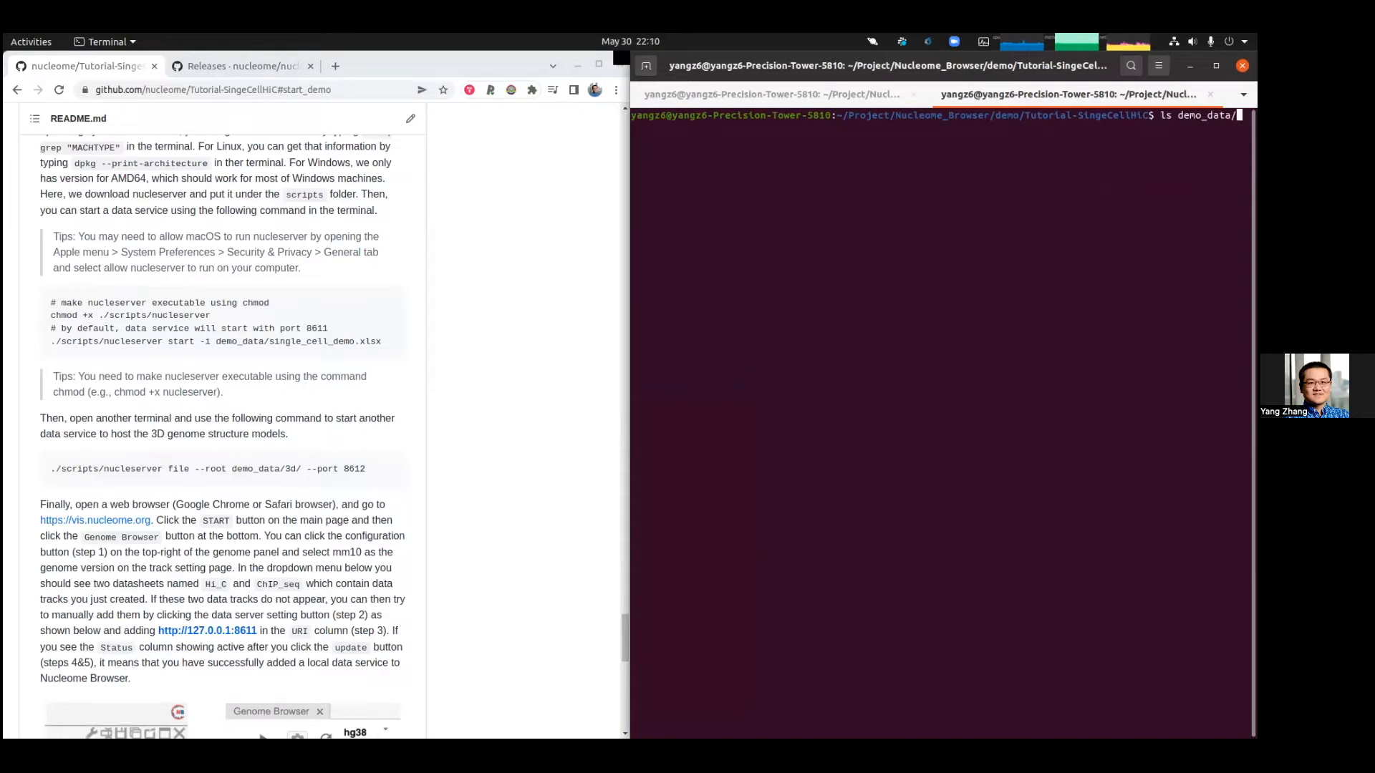
pyautogui.write('3')
pyautogui.press('Tab')
pyautogui.press('Return')
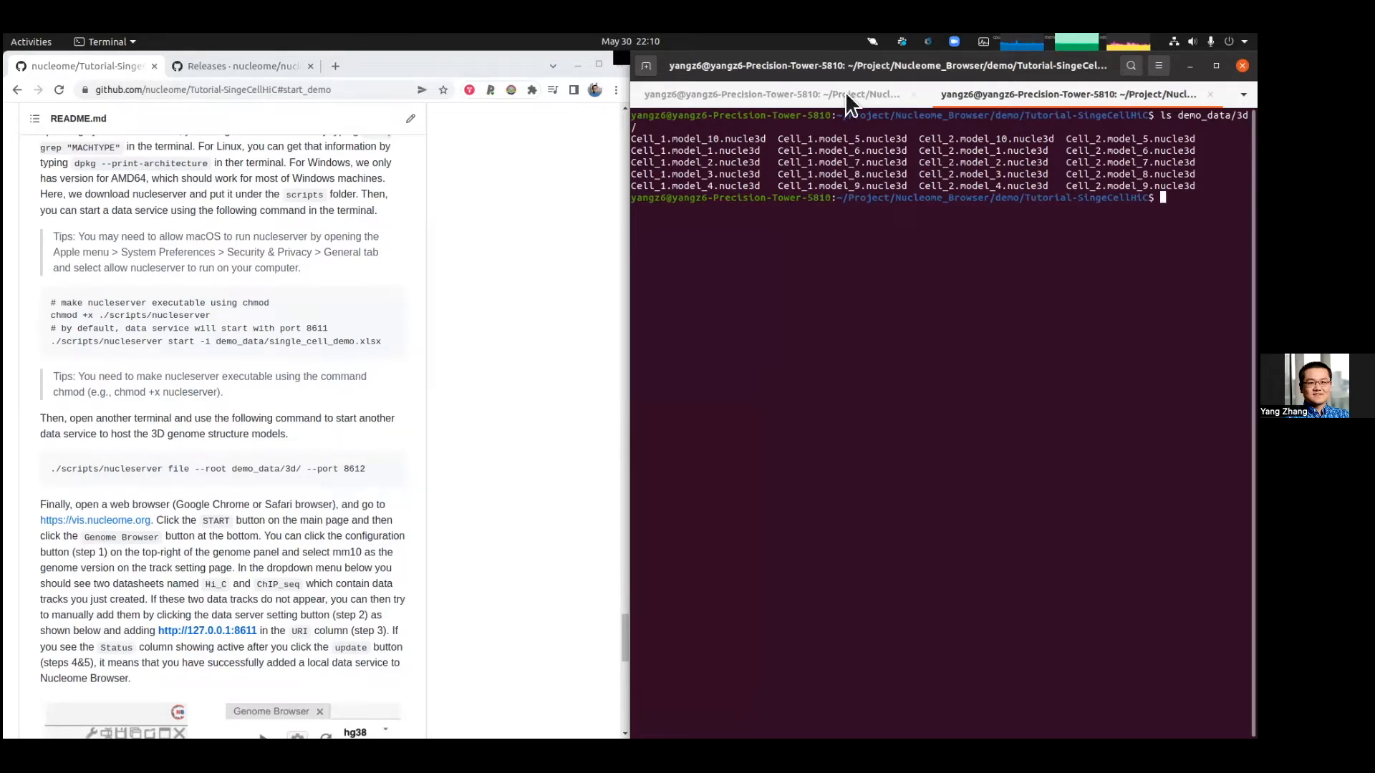
# Step: Copy the './scripts/nucleserver file --root demo_data/3d/ --port 8612' command from the README and run it to serve 3D structures
pyautogui.moveTo(355, 469)
pyautogui.click(390, 472)
pyautogui.click(1041, 222)
pyautogui.hotkey('ctrl', 'shift', 'v')
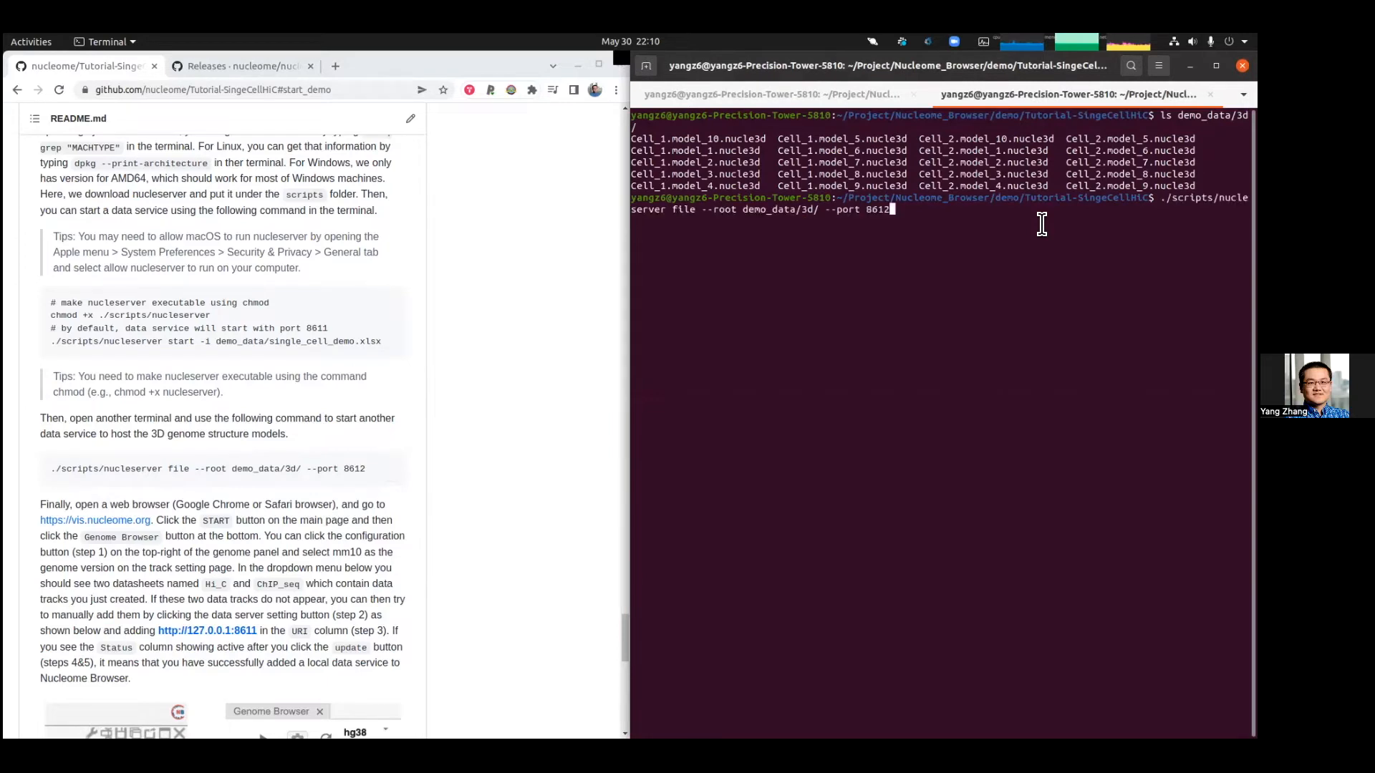
pyautogui.press('Return')
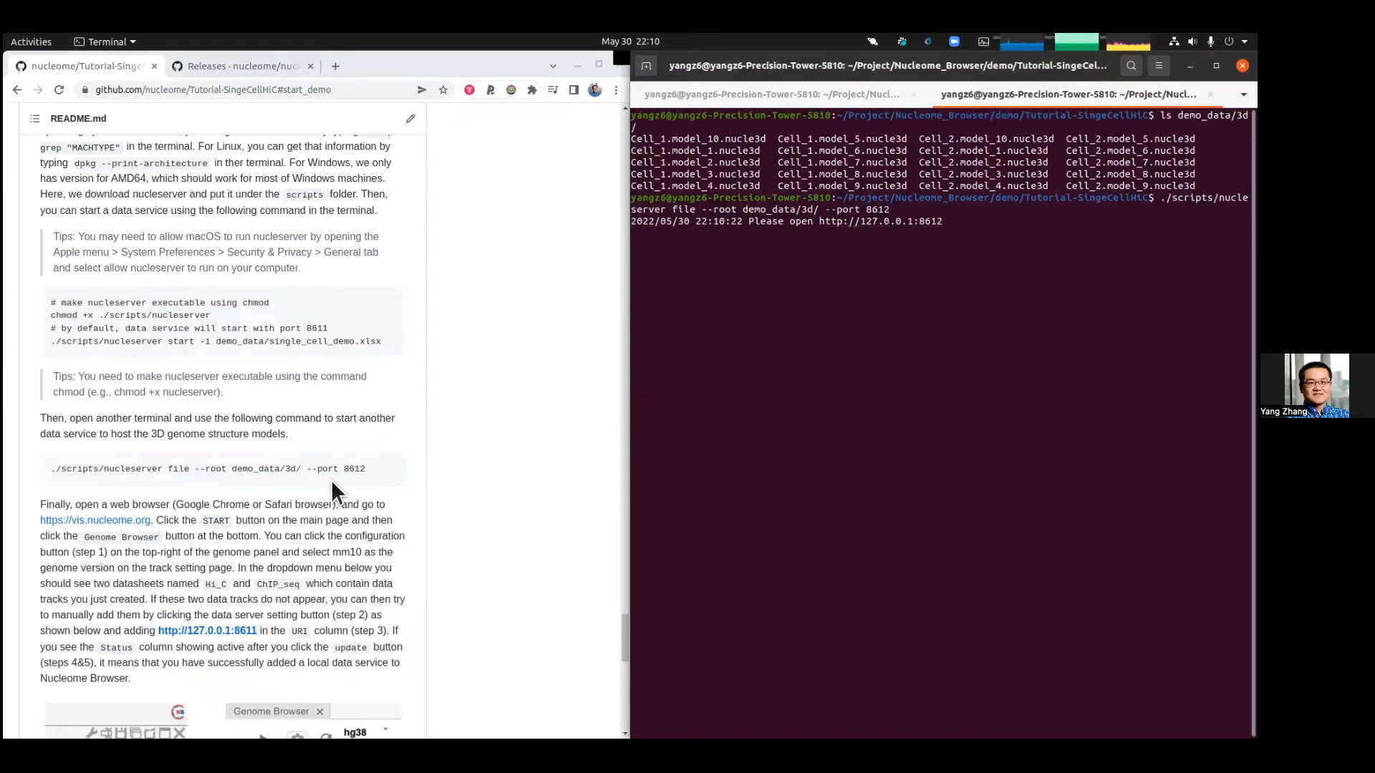
pyautogui.scroll(-2, 236, 465)
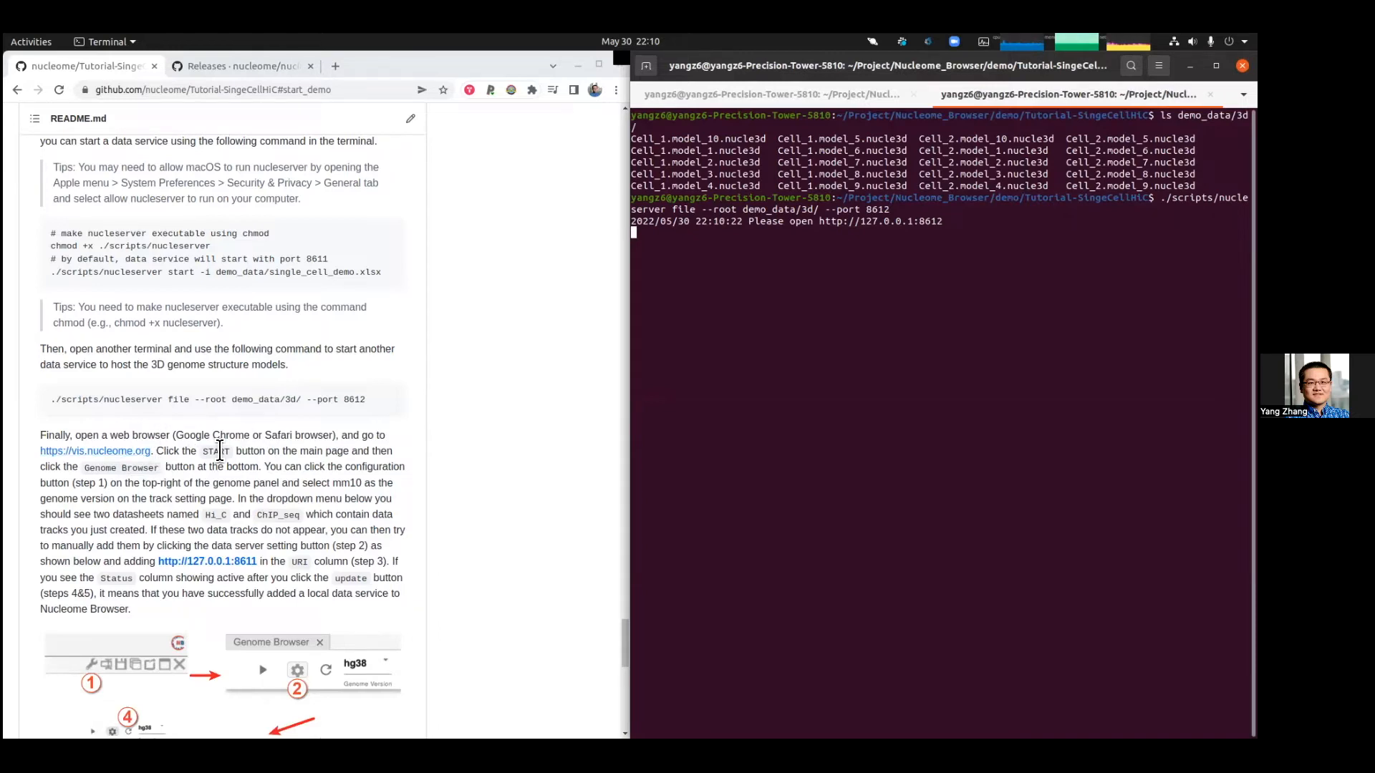
pyautogui.moveTo(251, 435); pyautogui.dragTo(198, 424)
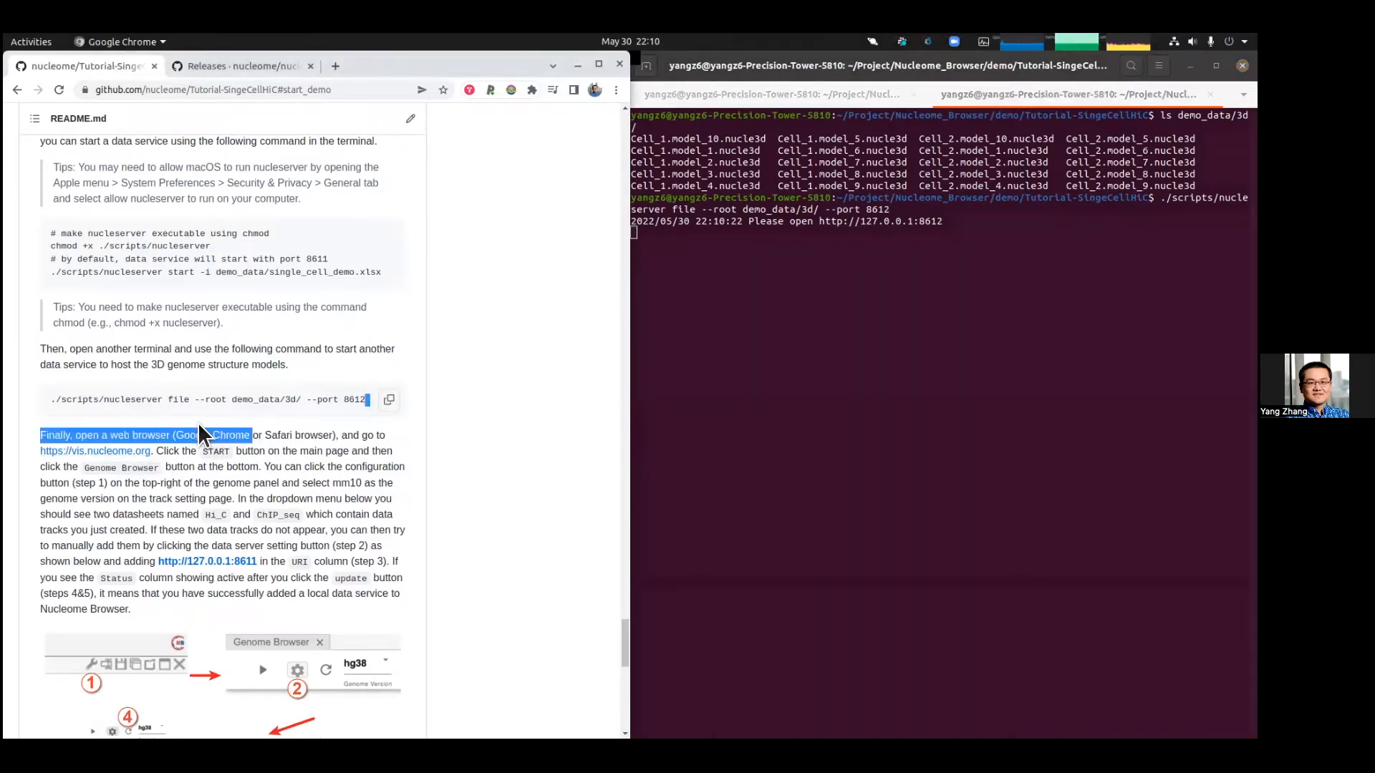
pyautogui.click(205, 452)
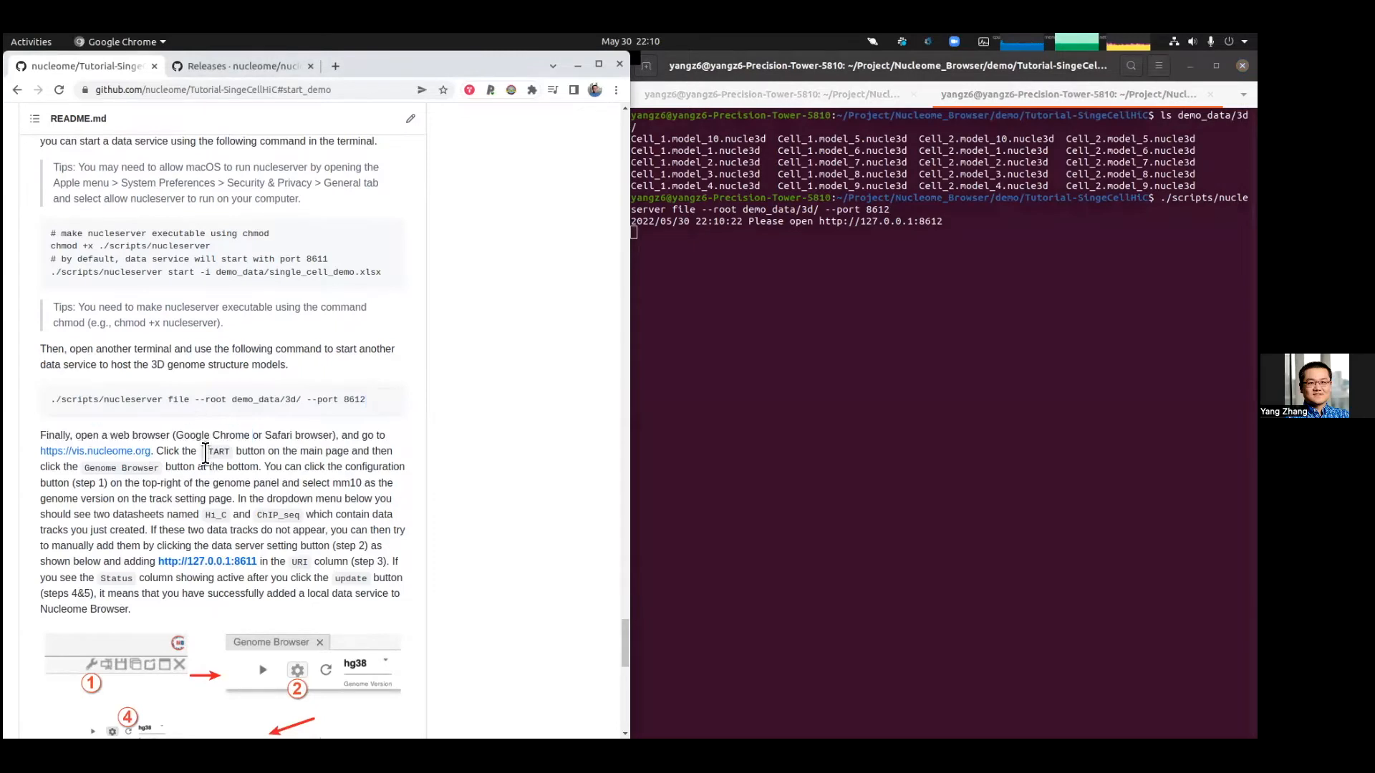
pyautogui.rightClick(143, 456)
pyautogui.click(190, 464)
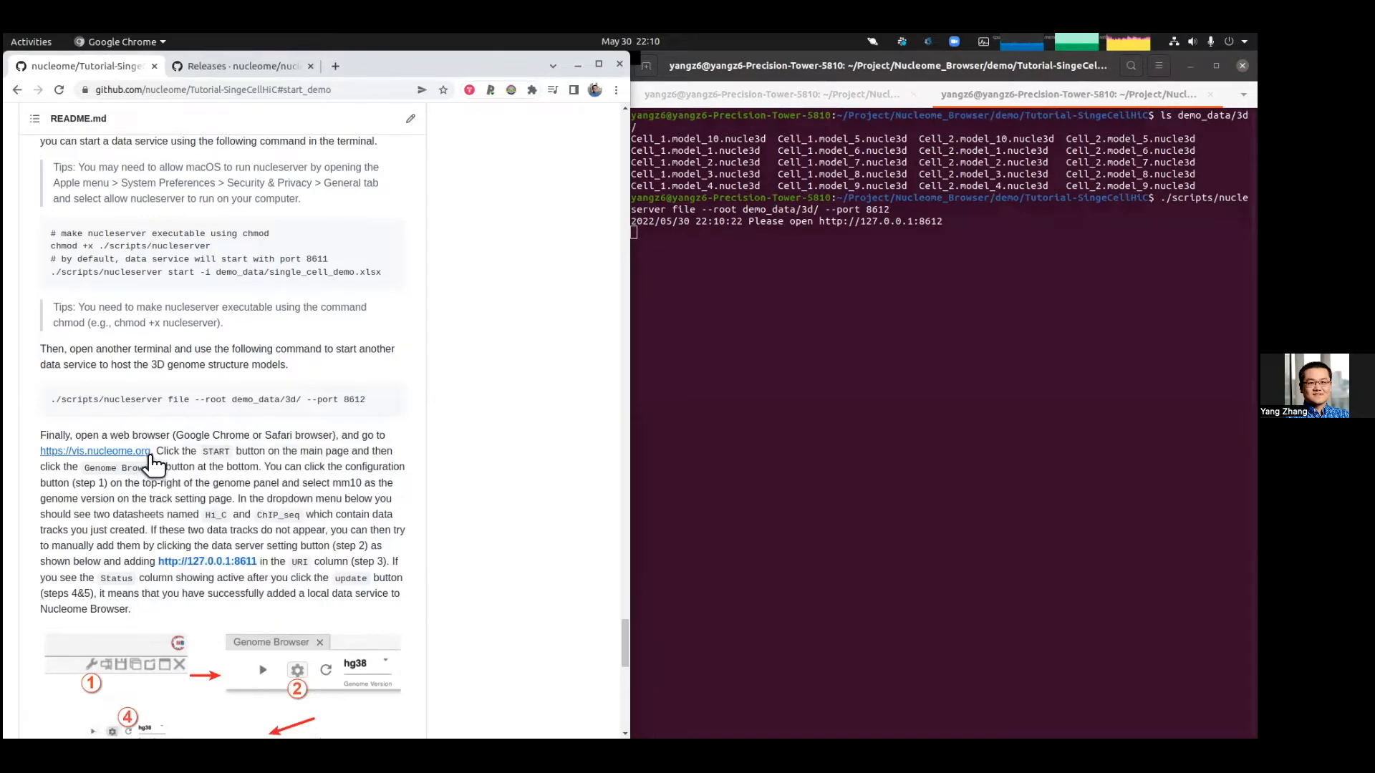
# Step: Close the nucleserver Releases tab
pyautogui.scroll(-2, 323, 172)
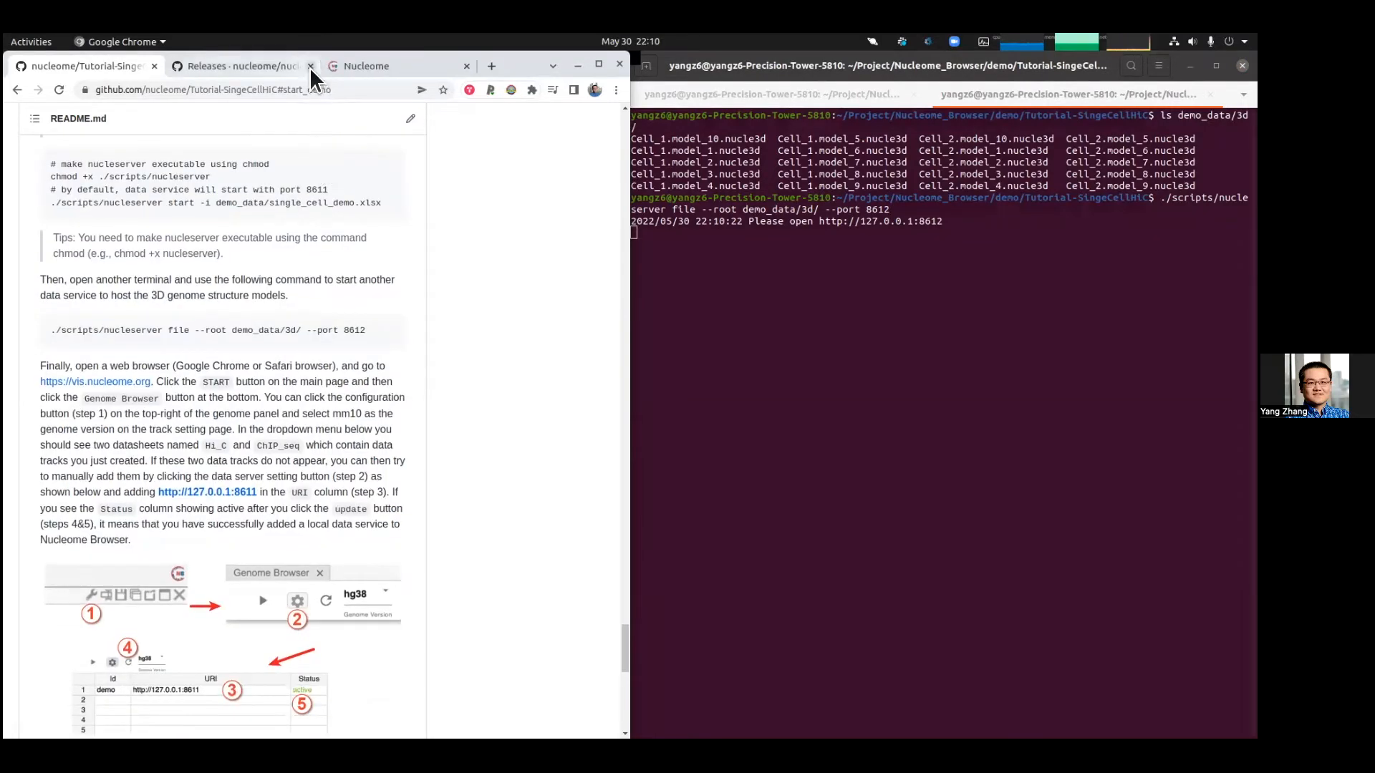
pyautogui.scroll(3, 351, 362)
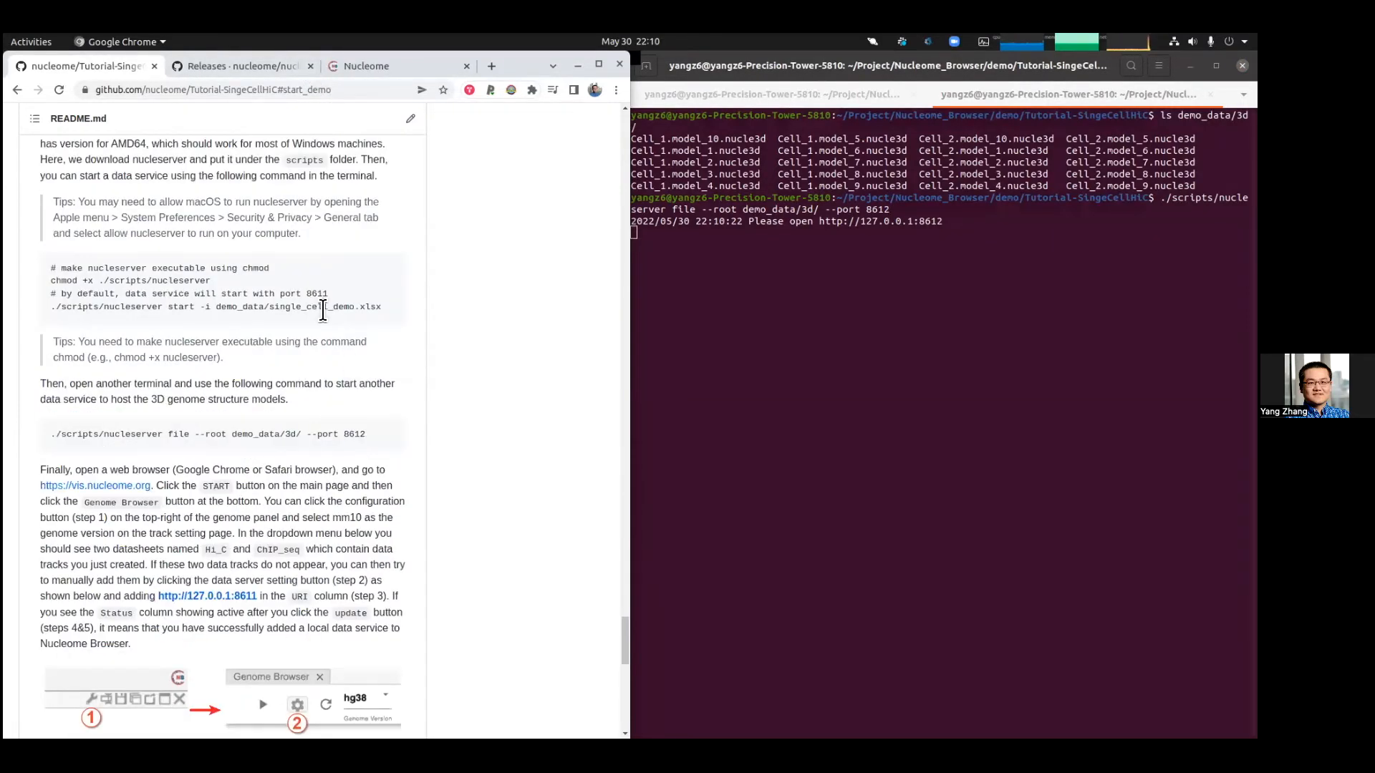
pyautogui.moveTo(307, 294); pyautogui.dragTo(316, 292)
pyautogui.click(310, 65)
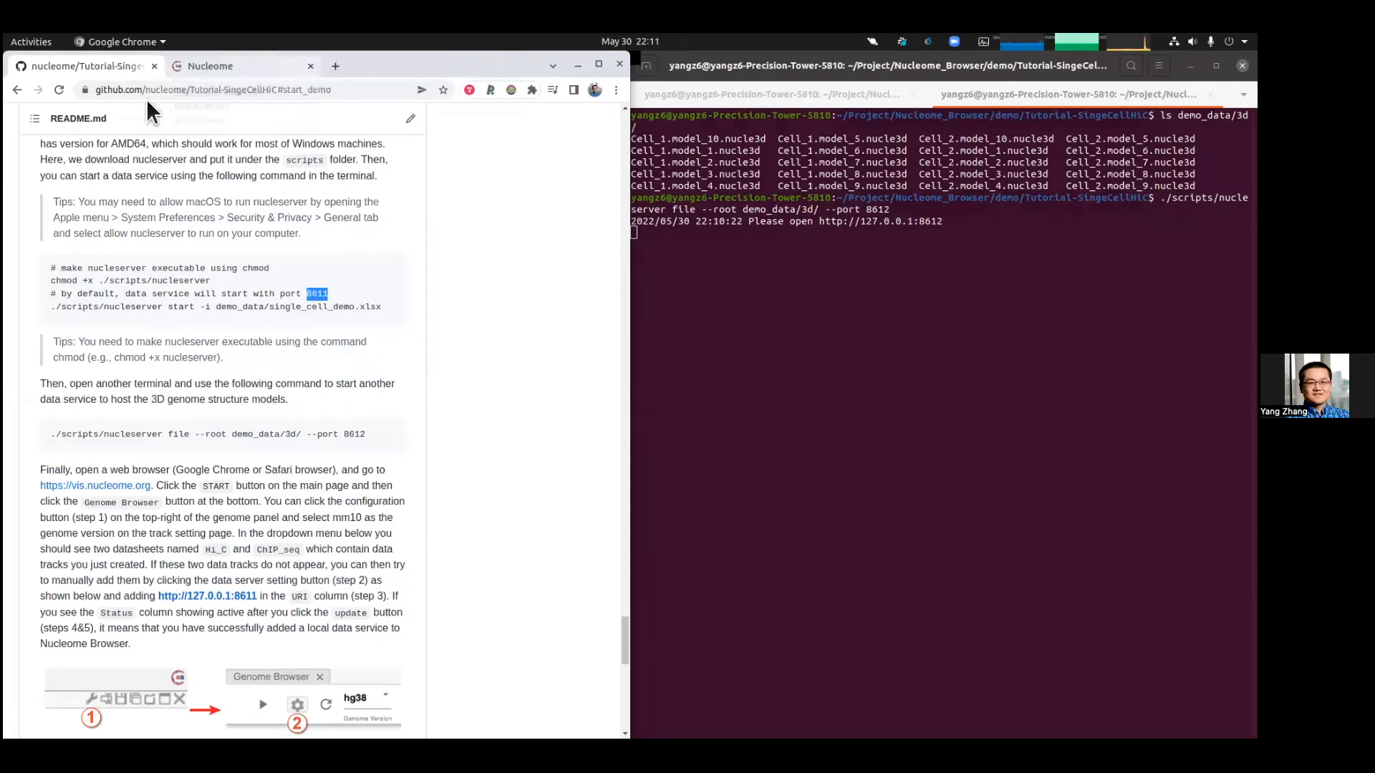
# Step: Switch to the Nucleome tab, start Nucleome Browser and open a new Genome Browser window
pyautogui.click(211, 64)
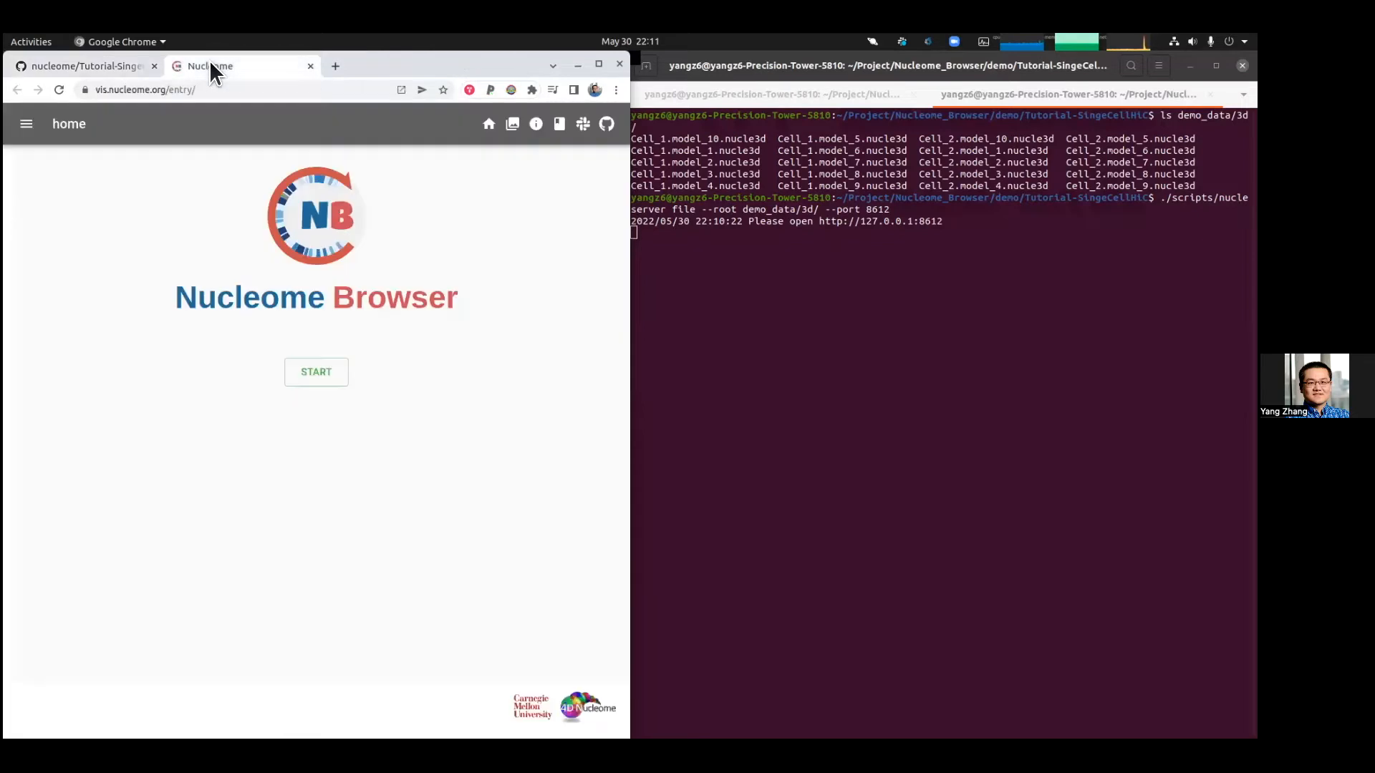
pyautogui.click(312, 380)
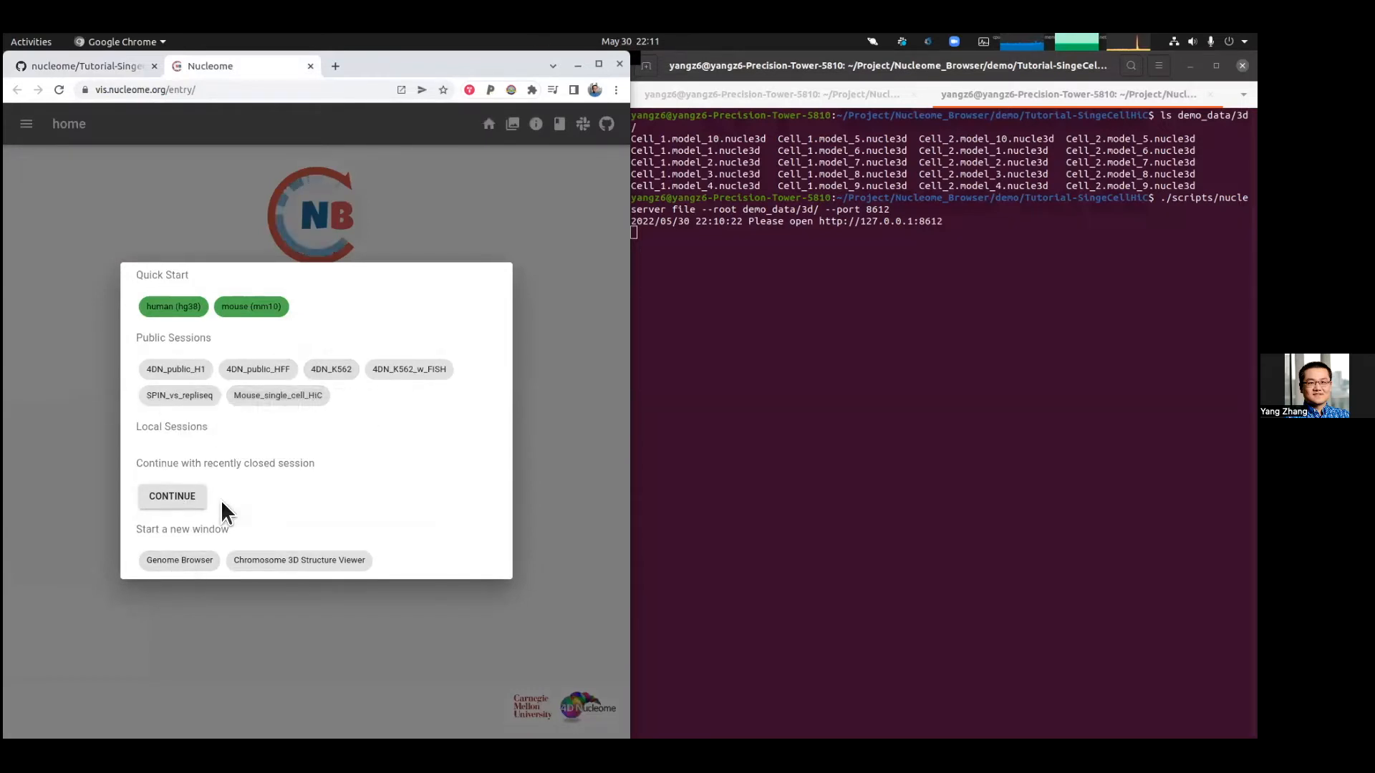
pyautogui.click(188, 569)
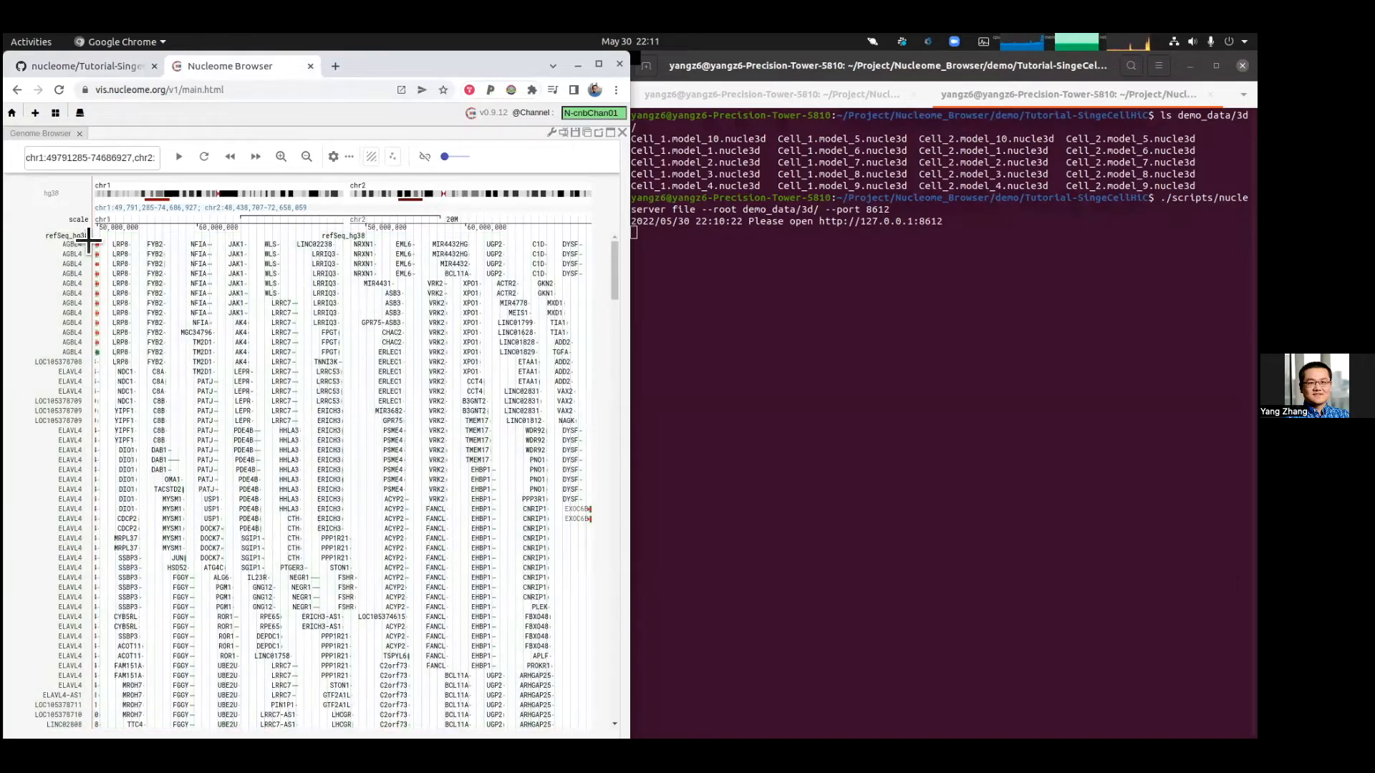
# Step: Switch the refSeq_hg38 gene track to dense display
pyautogui.click(44, 288)
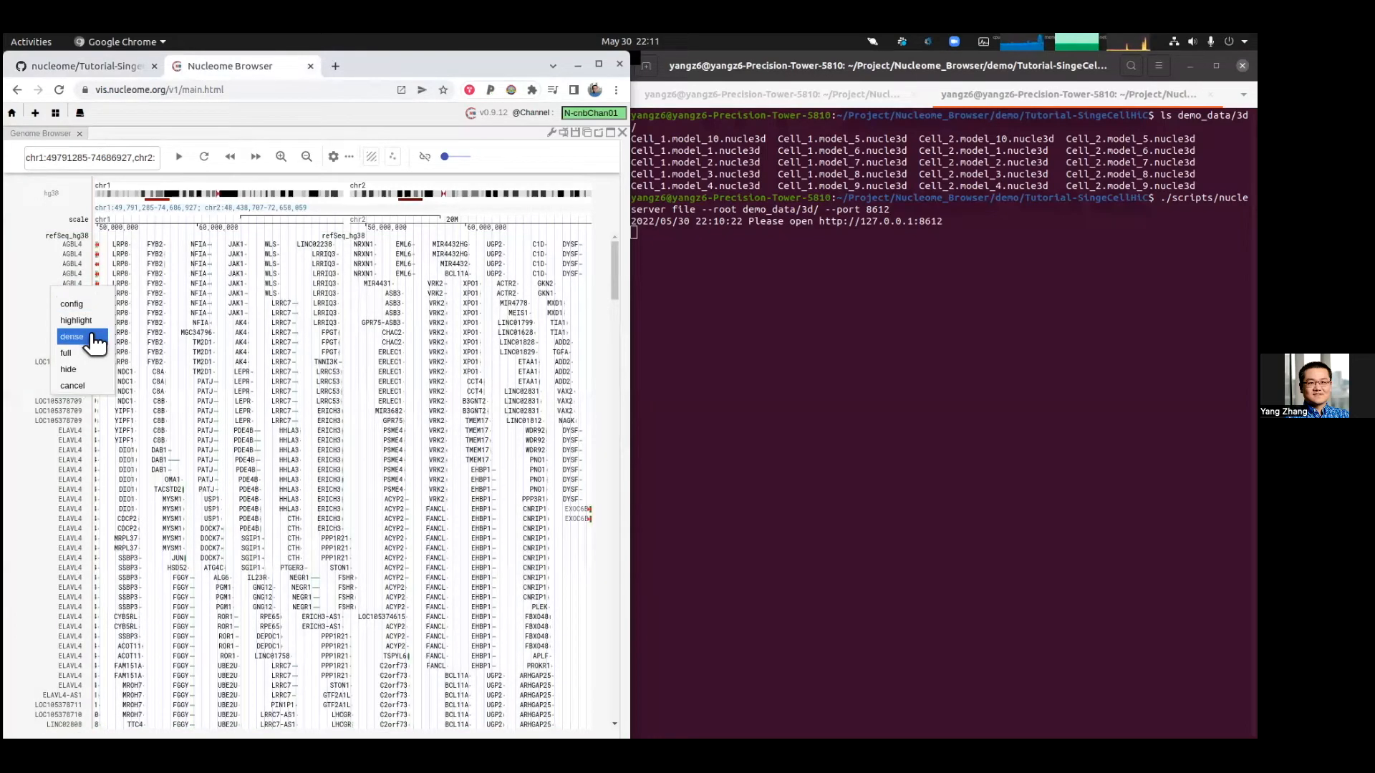
pyautogui.click(90, 336)
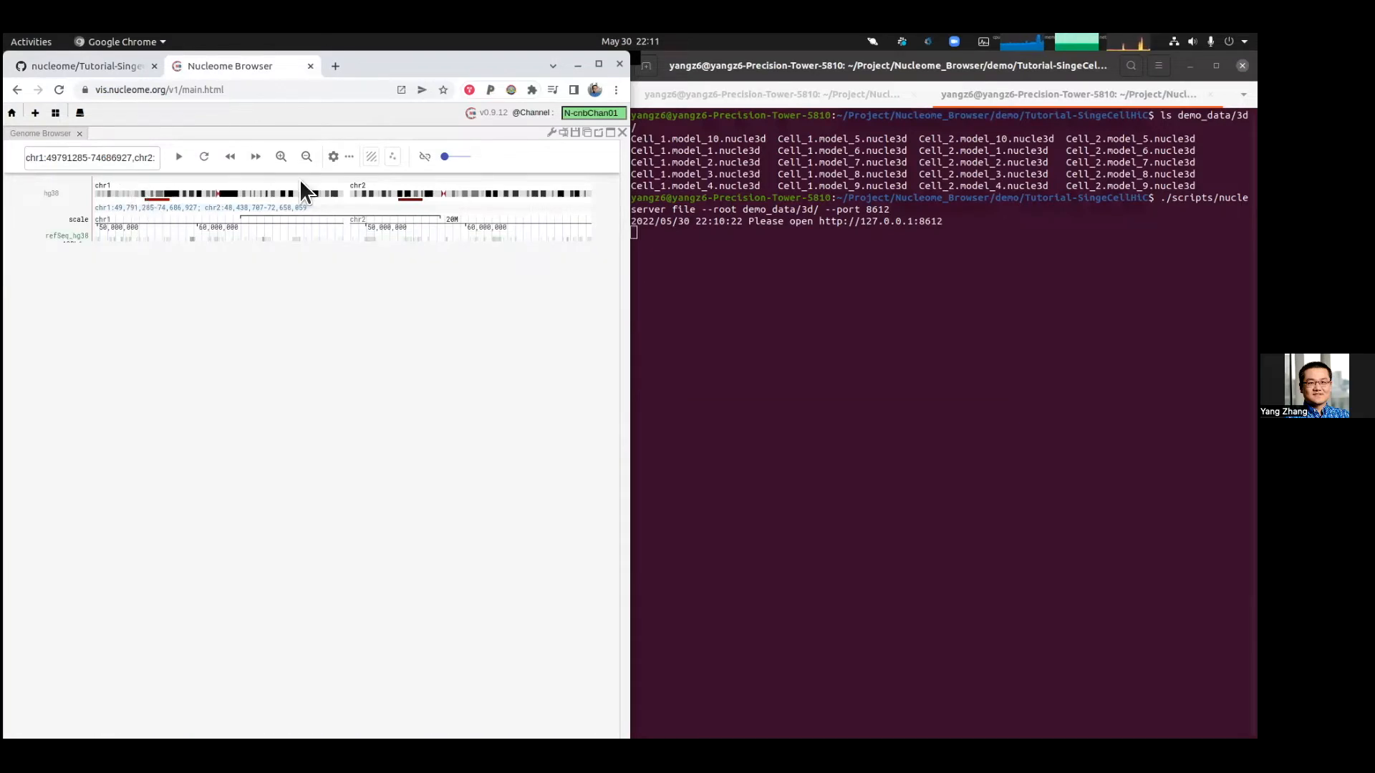
# Step: Open the genome browser configuration and set the genome version to mm10
pyautogui.click(552, 132)
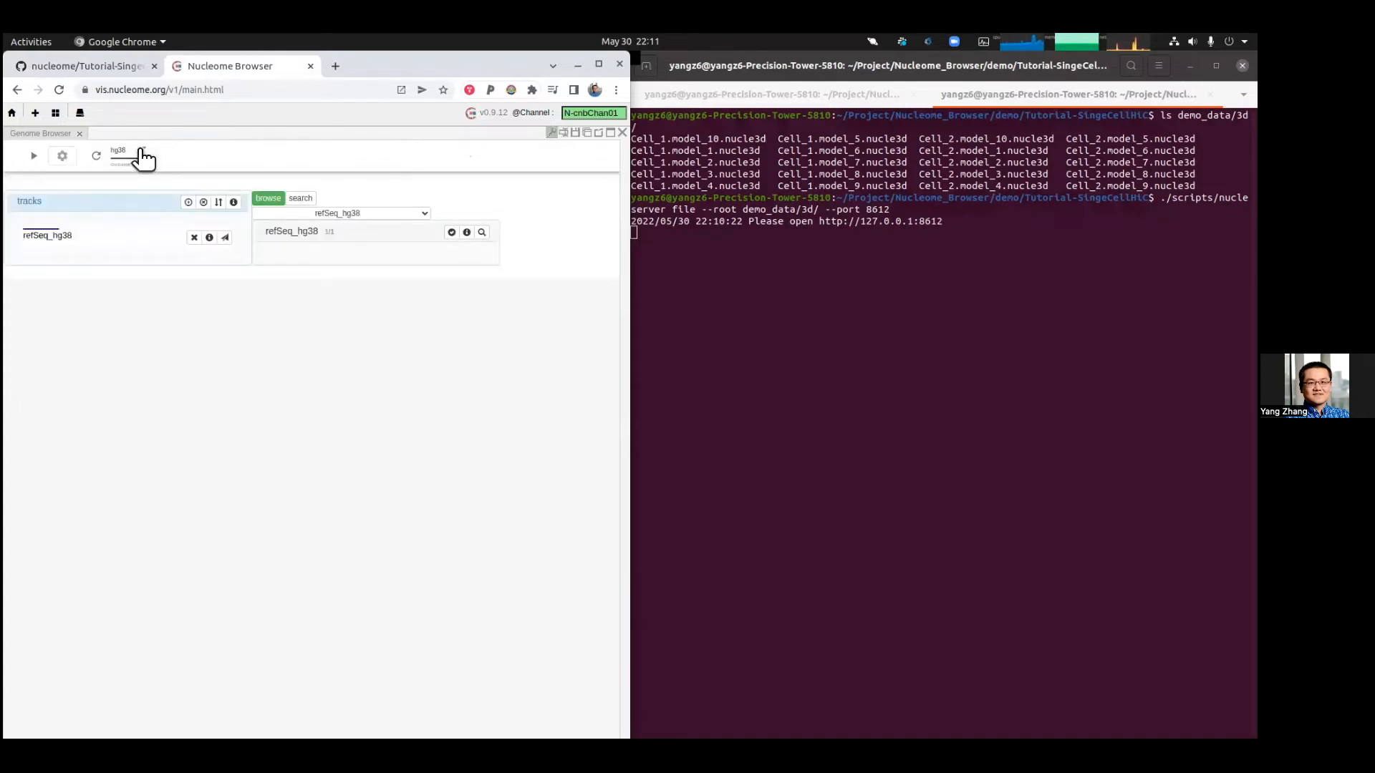
pyautogui.click(143, 157)
pyautogui.click(129, 170)
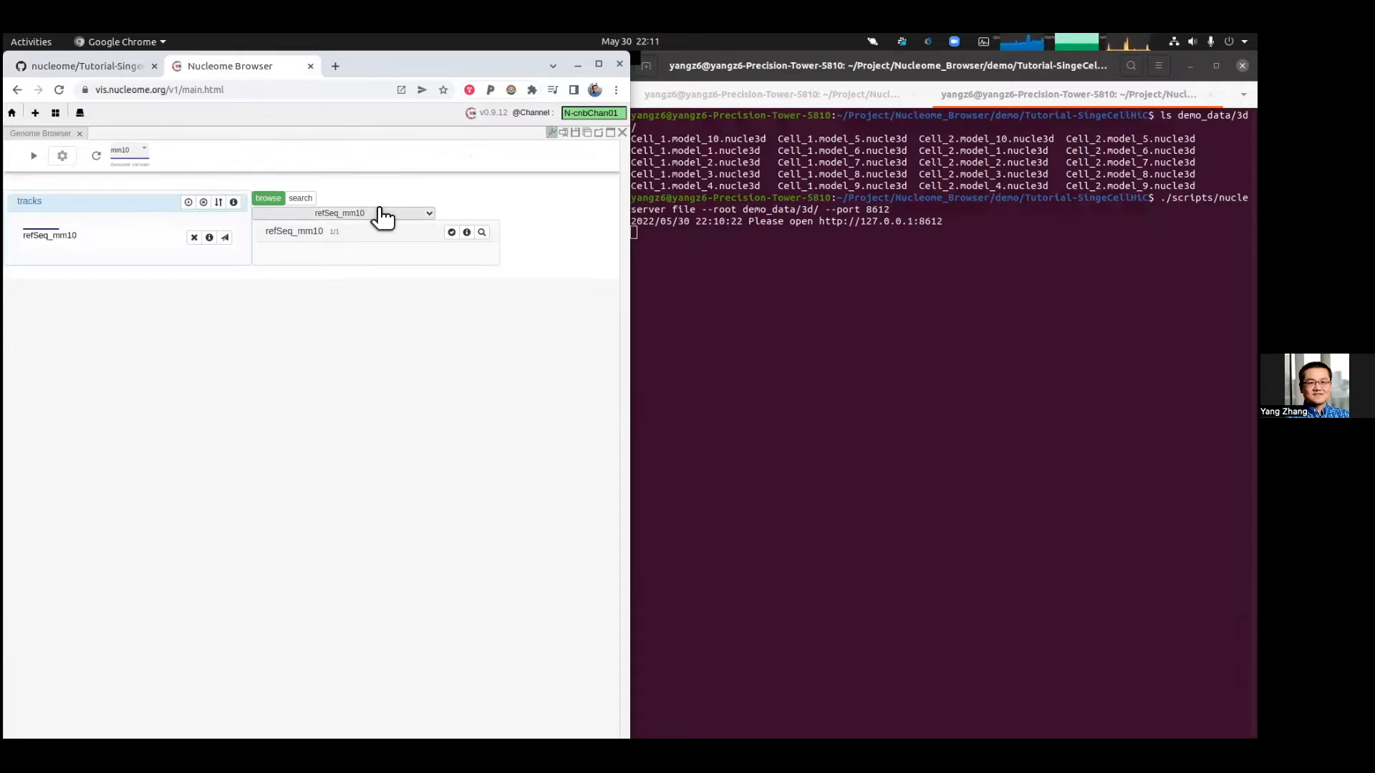
# Step: Choose the Hi_C datasheet from the track source list
pyautogui.click(381, 215)
pyautogui.scroll(-3, 391, 358)
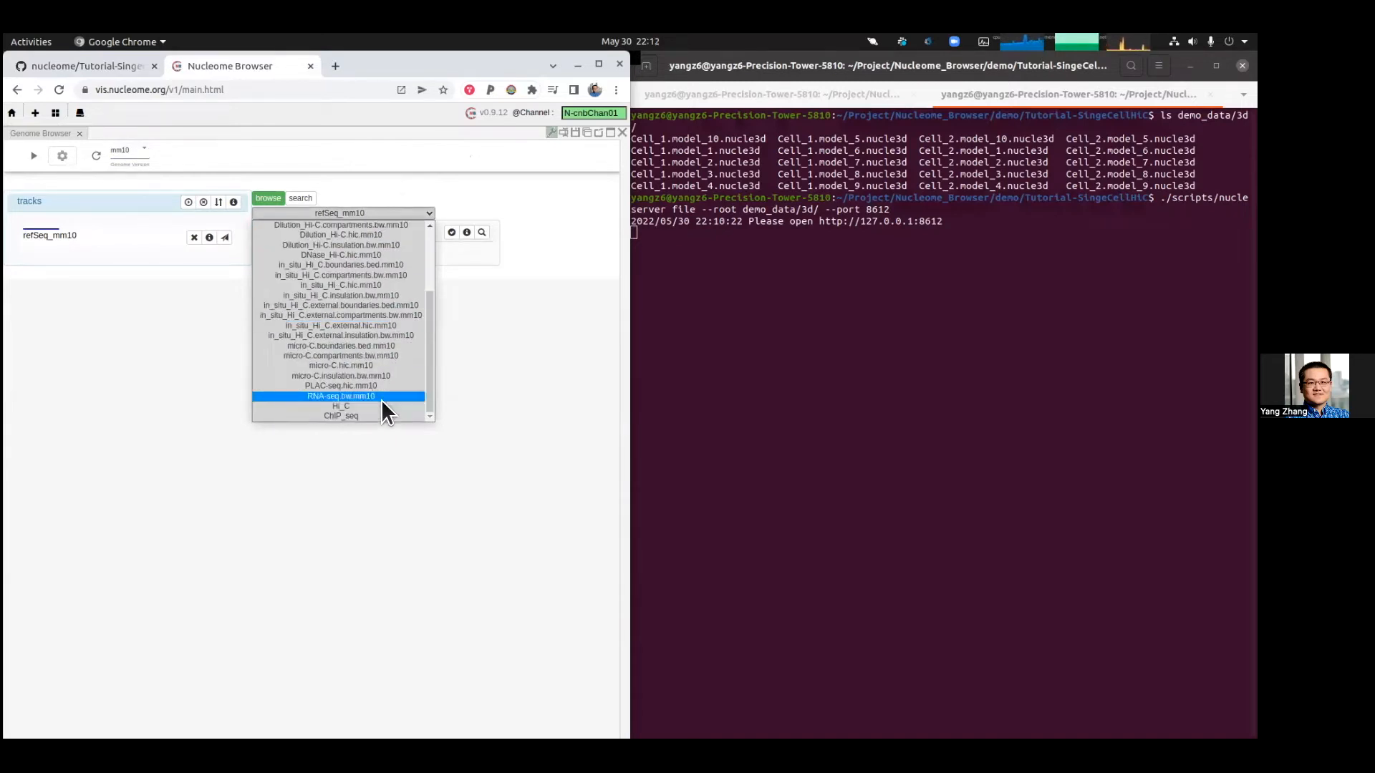
pyautogui.click(470, 349)
pyautogui.click(323, 214)
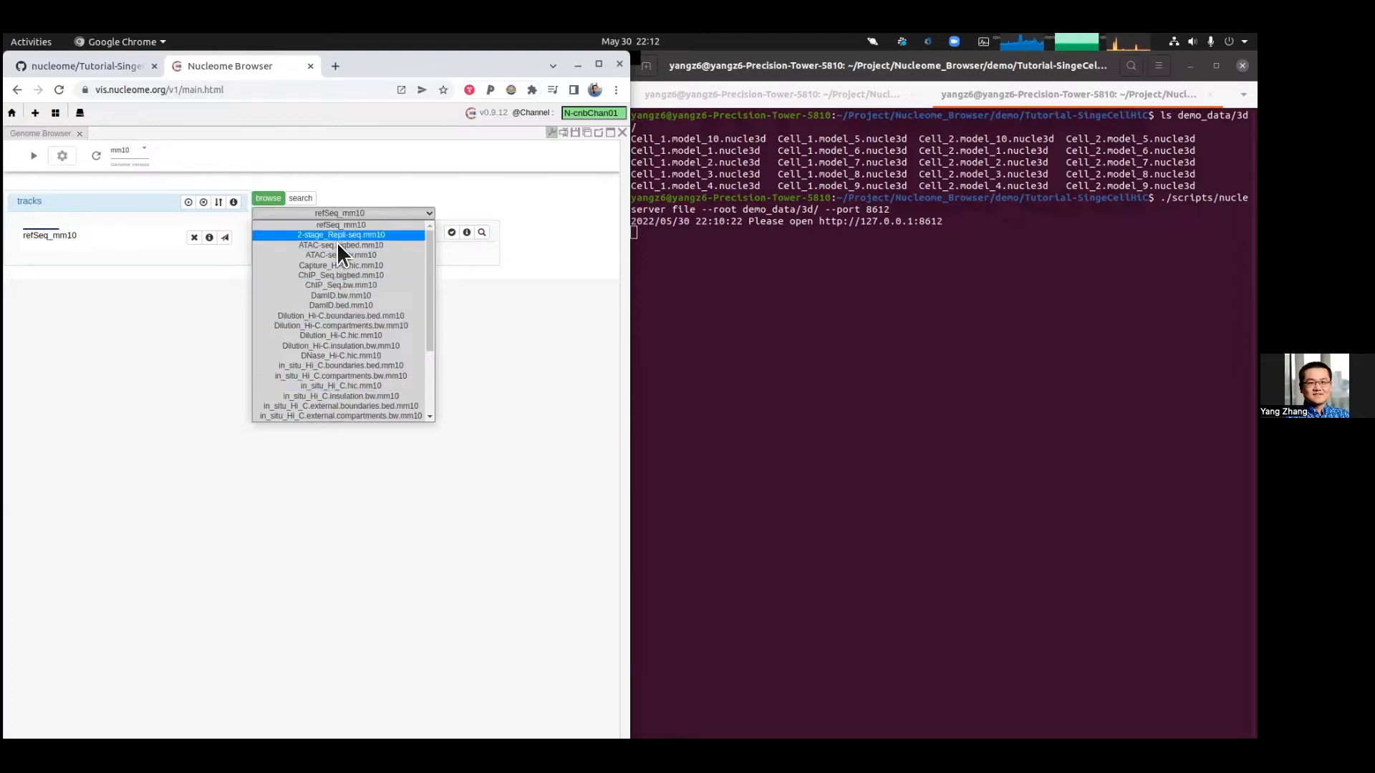
pyautogui.scroll(-3, 364, 341)
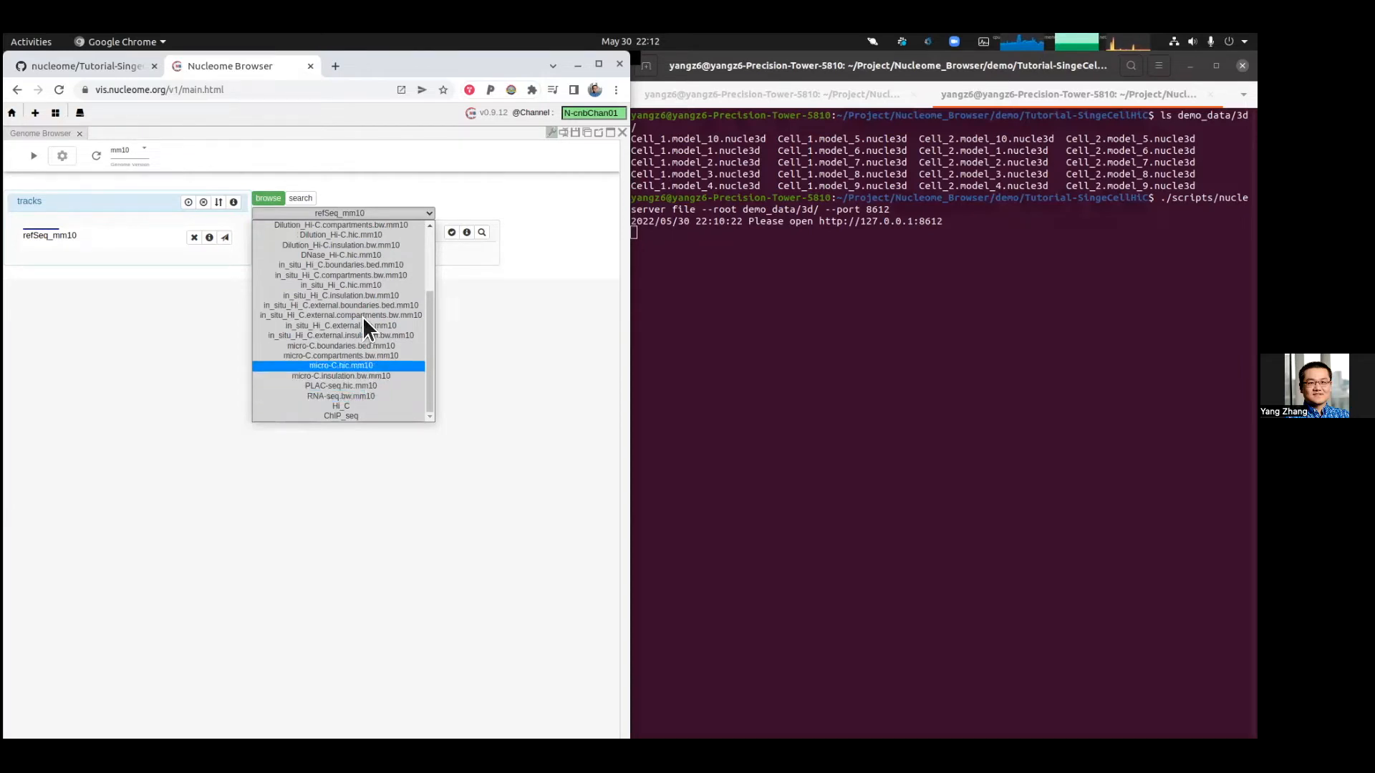
pyautogui.click(379, 405)
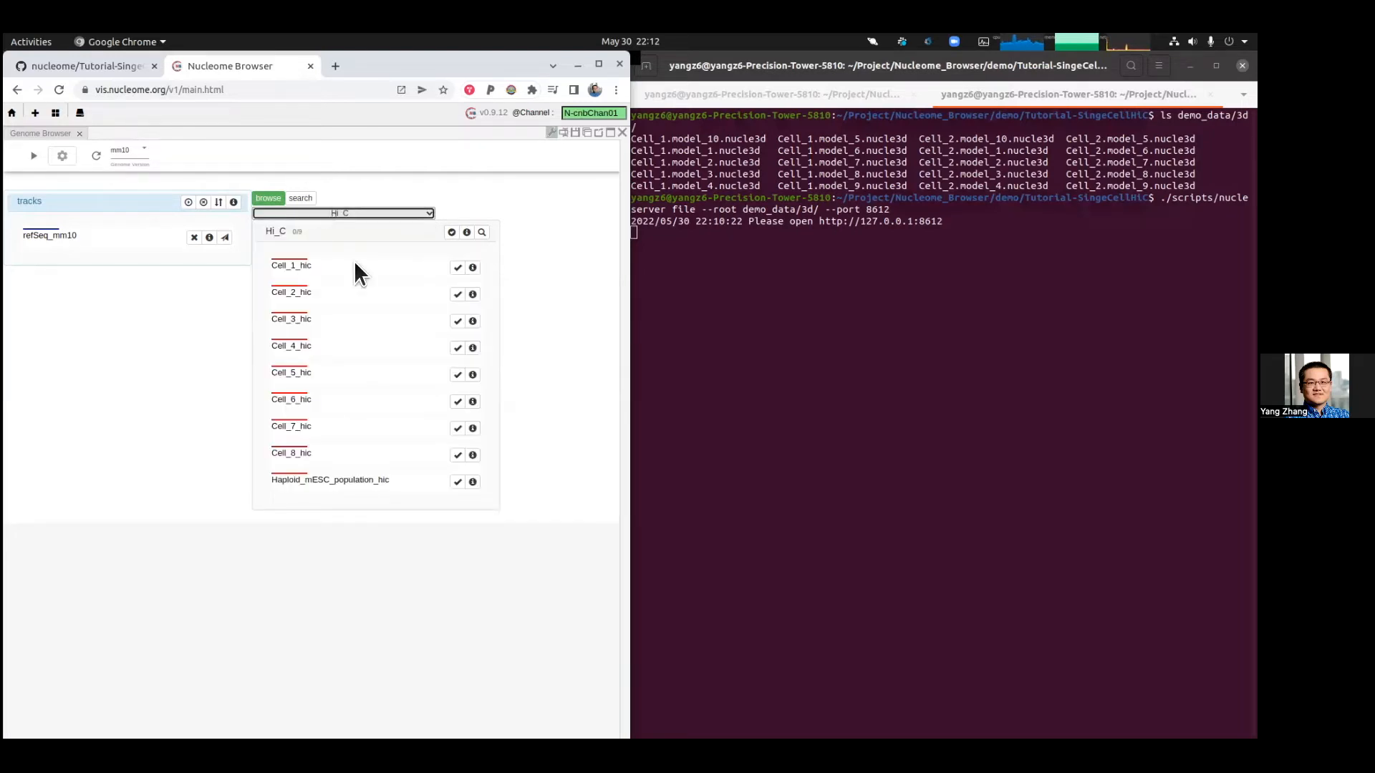
# Step: Add the Haploid_mESC_population_hic, Cell_1_hic and Cell_2_hic tracks and submit the track selection
pyautogui.click(458, 482)
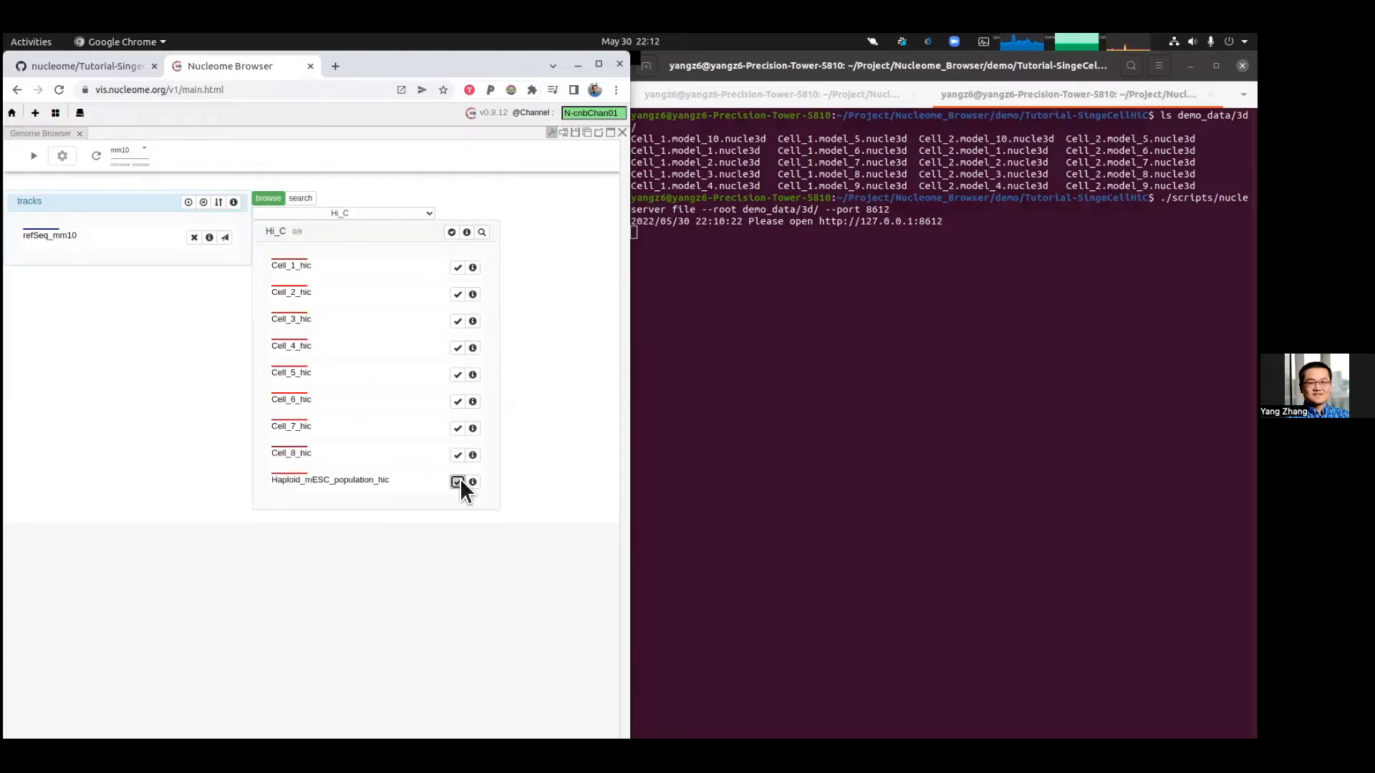
pyautogui.click(459, 267)
pyautogui.click(459, 267)
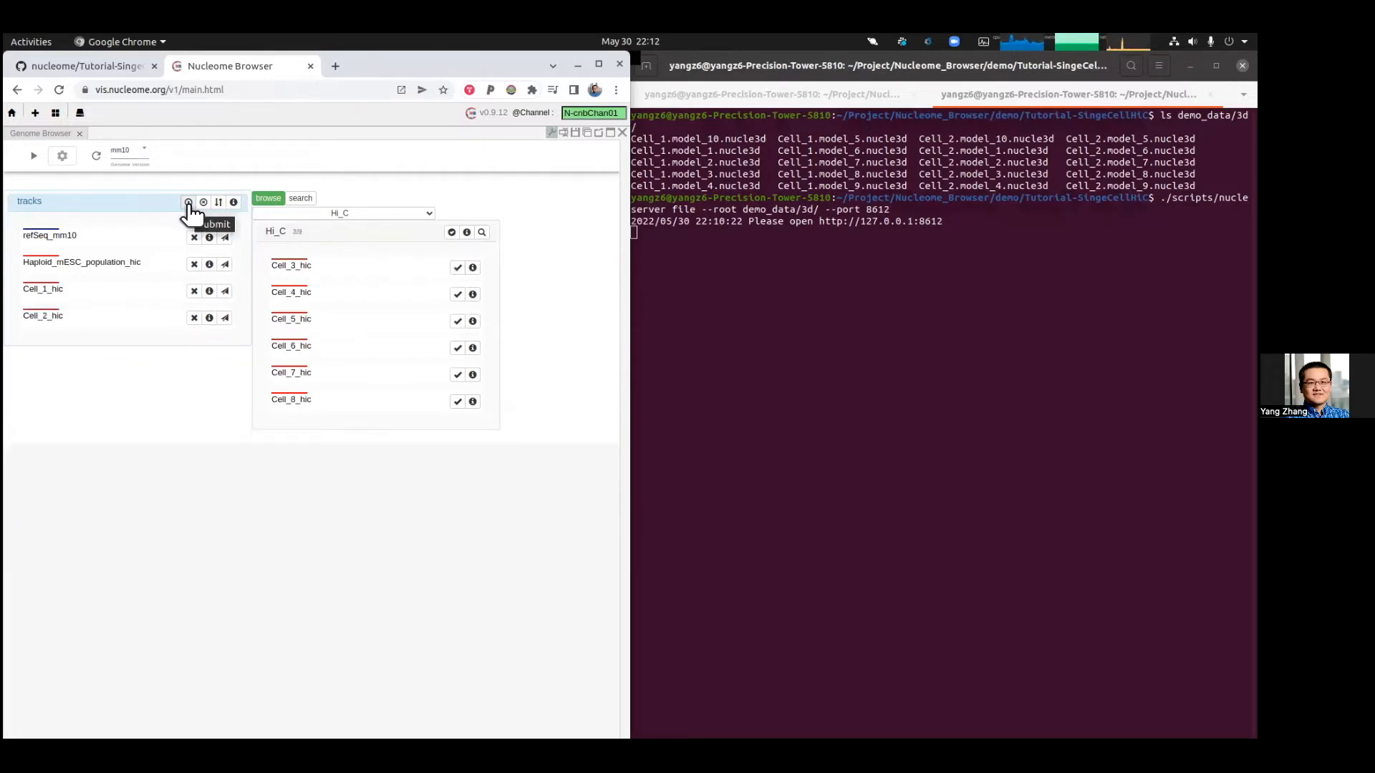
pyautogui.click(188, 202)
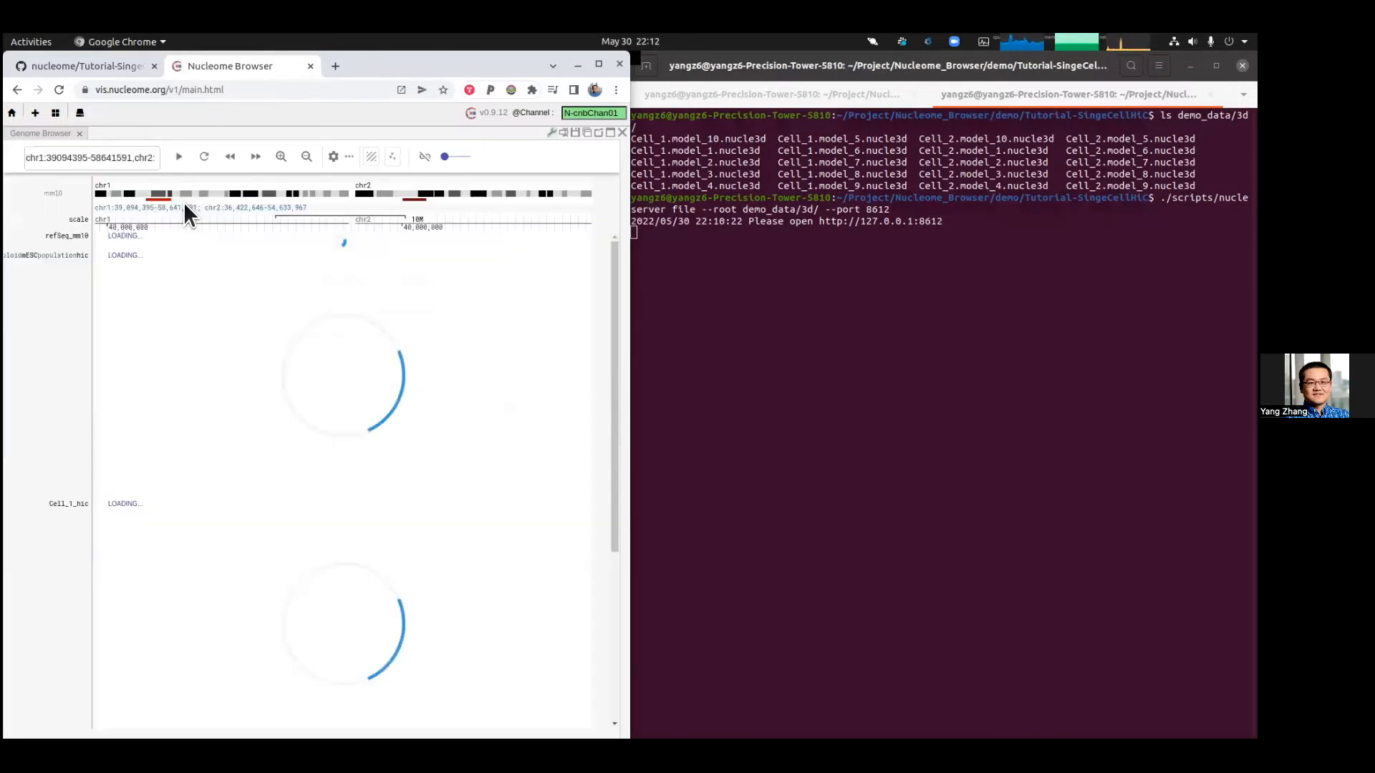
# Step: Collapse the refSeq_mm10 gene track to dense display
pyautogui.click(51, 362)
pyautogui.click(99, 408)
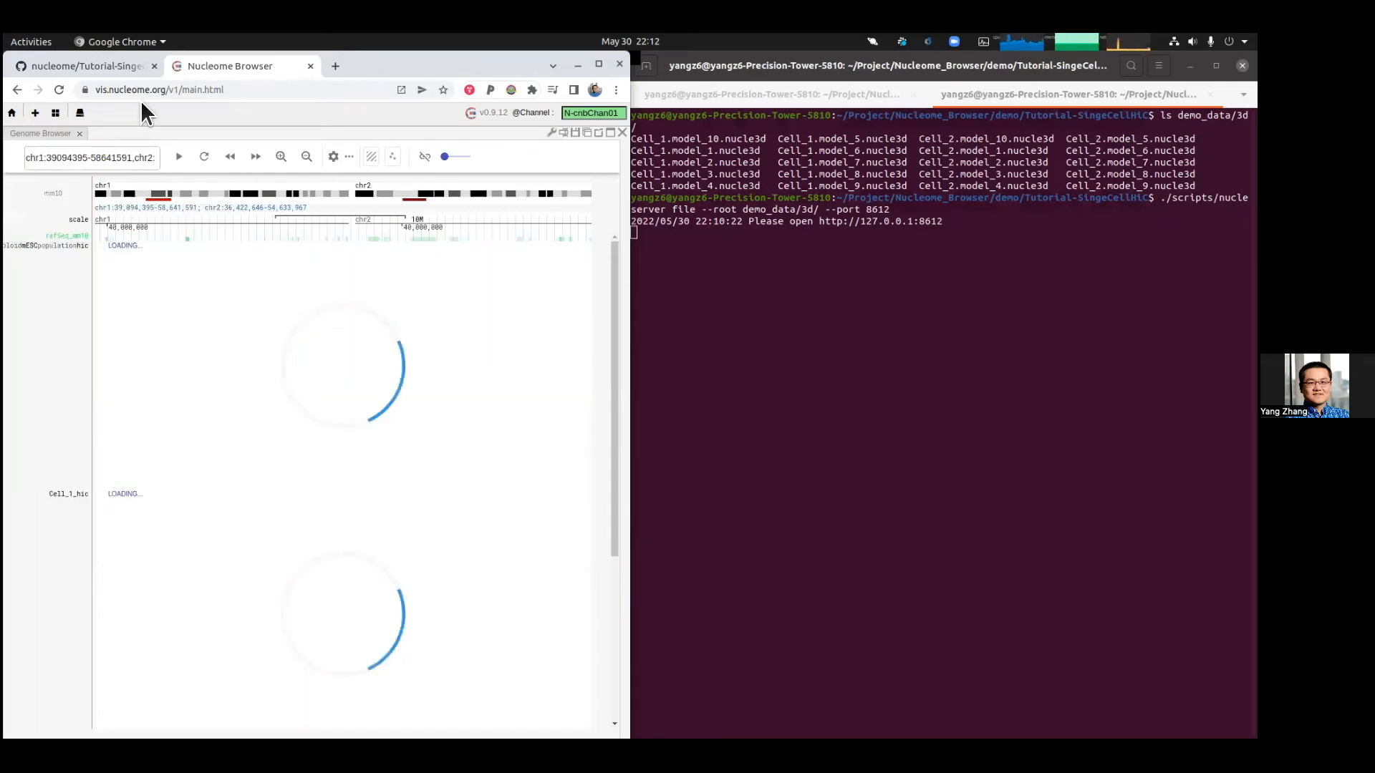
# Step: Navigate the genome browser to chr19 and scroll through the Hi-C tracks
pyautogui.click(127, 156)
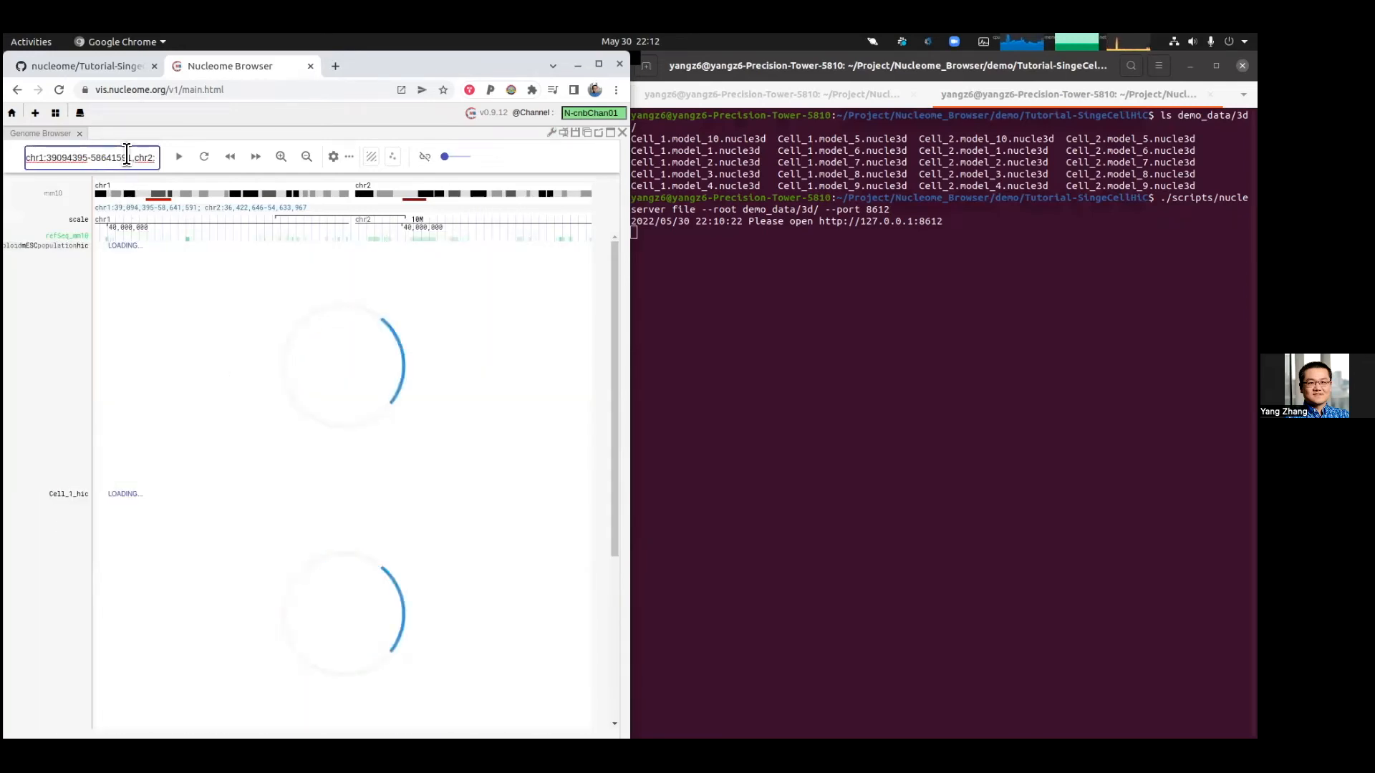
pyautogui.hotkey('ctrl', 'a')
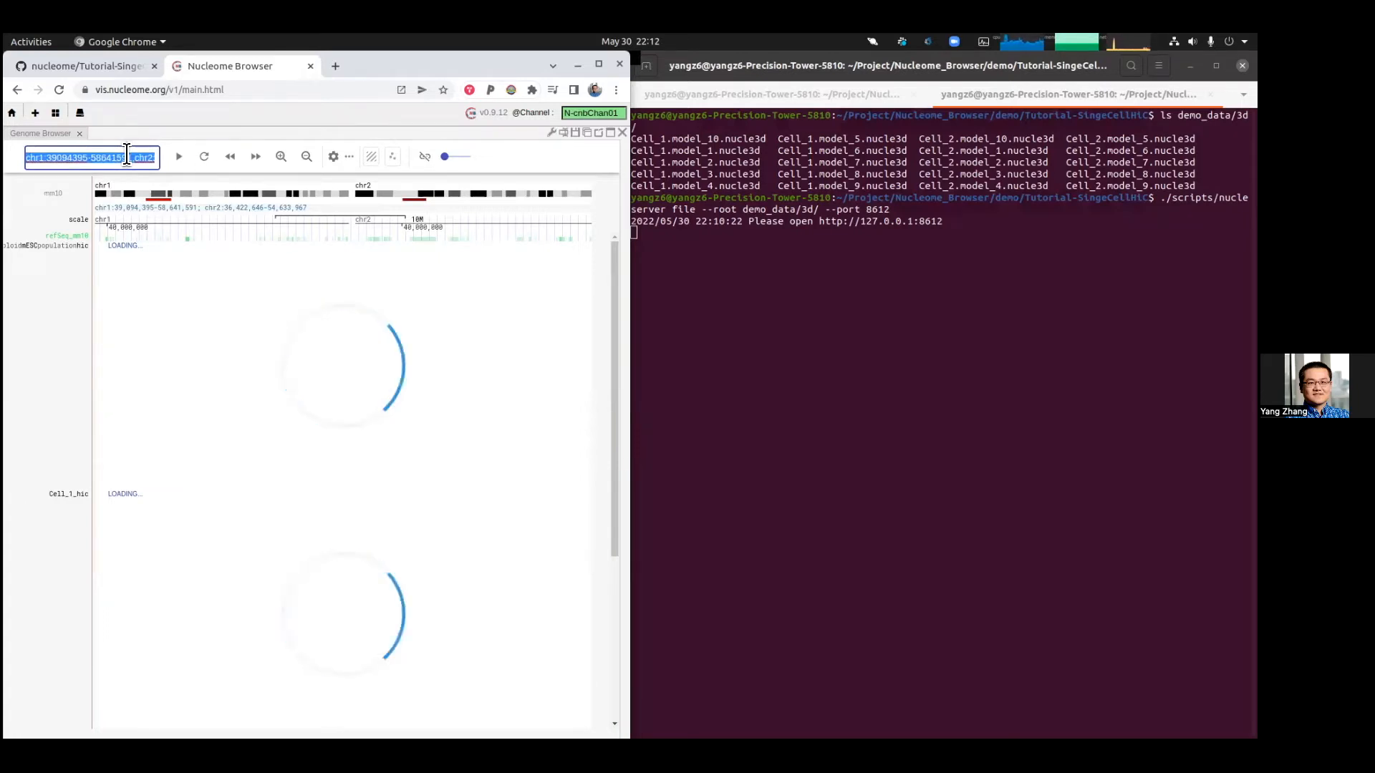
pyautogui.write('c')
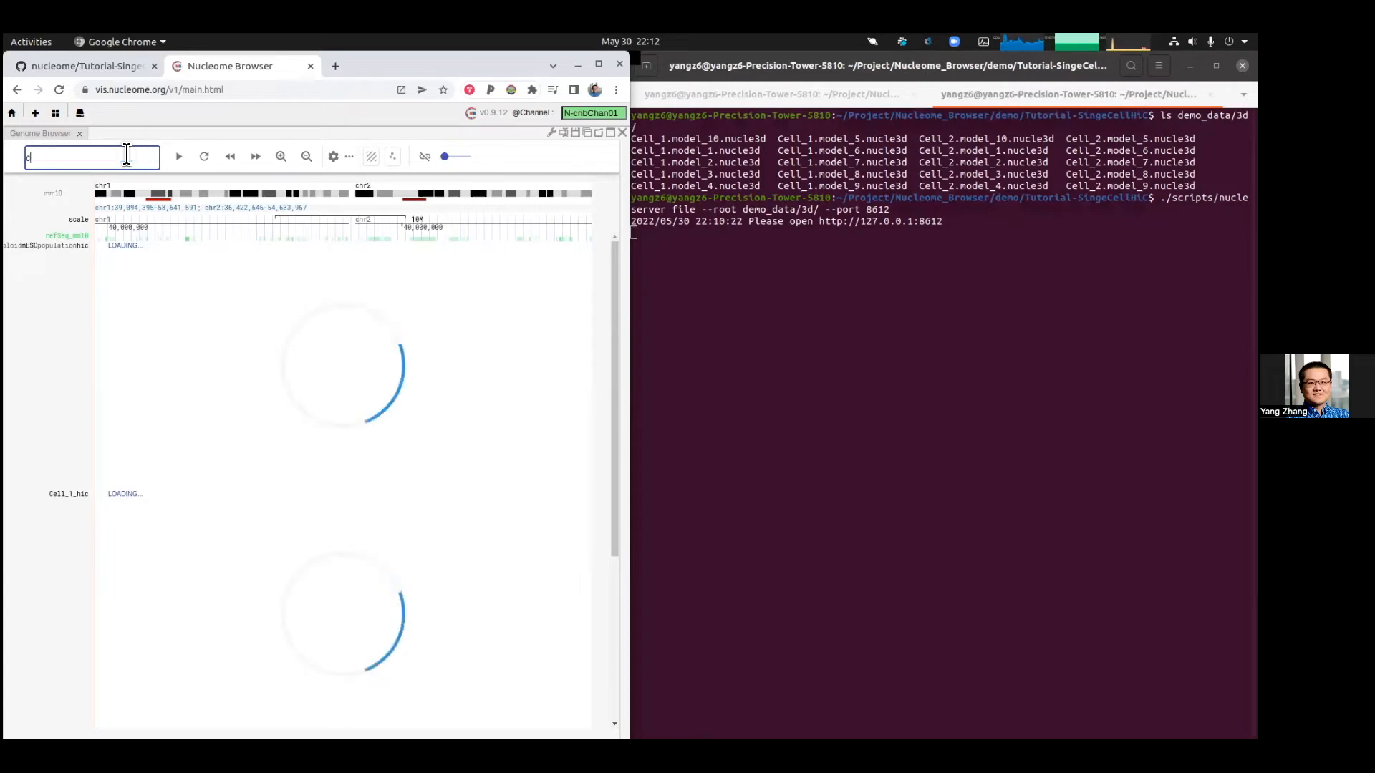
pyautogui.write('hr19')
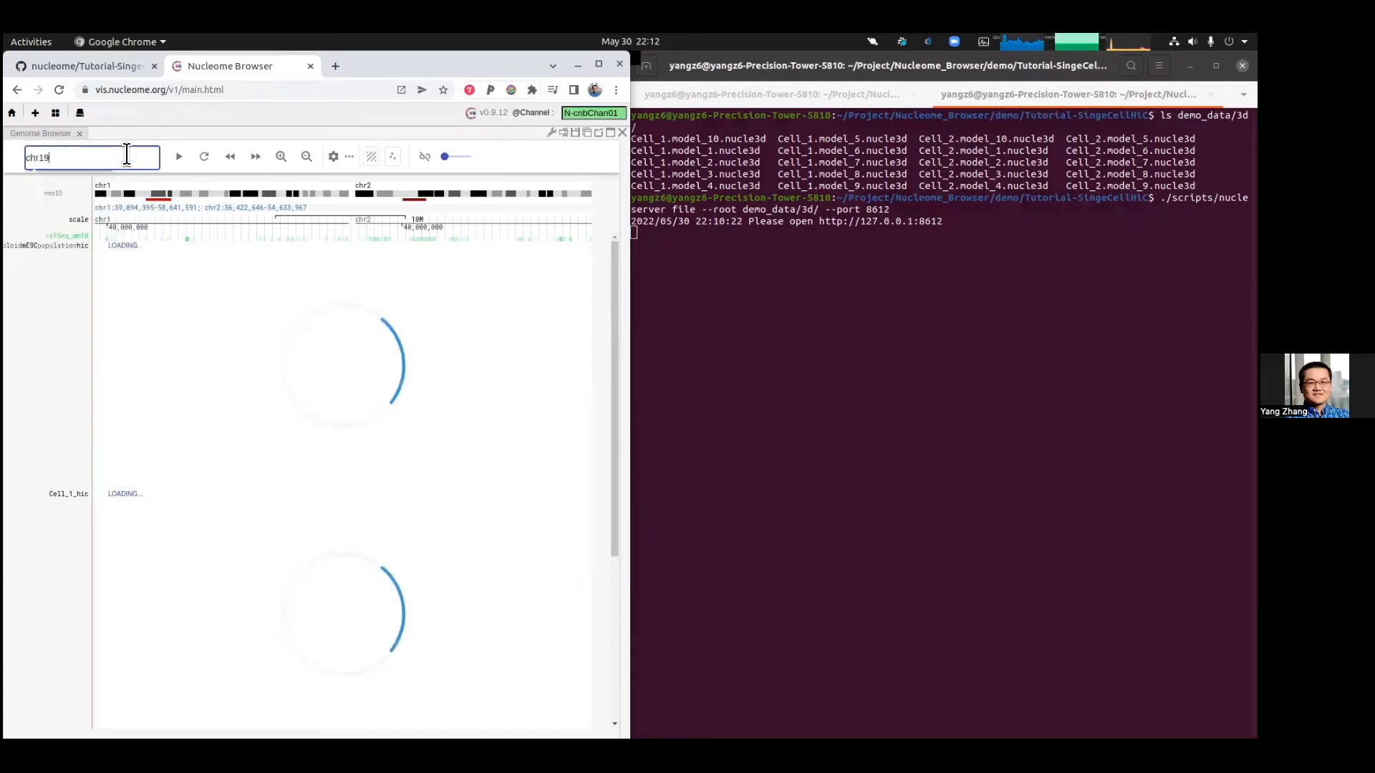
pyautogui.press('Return')
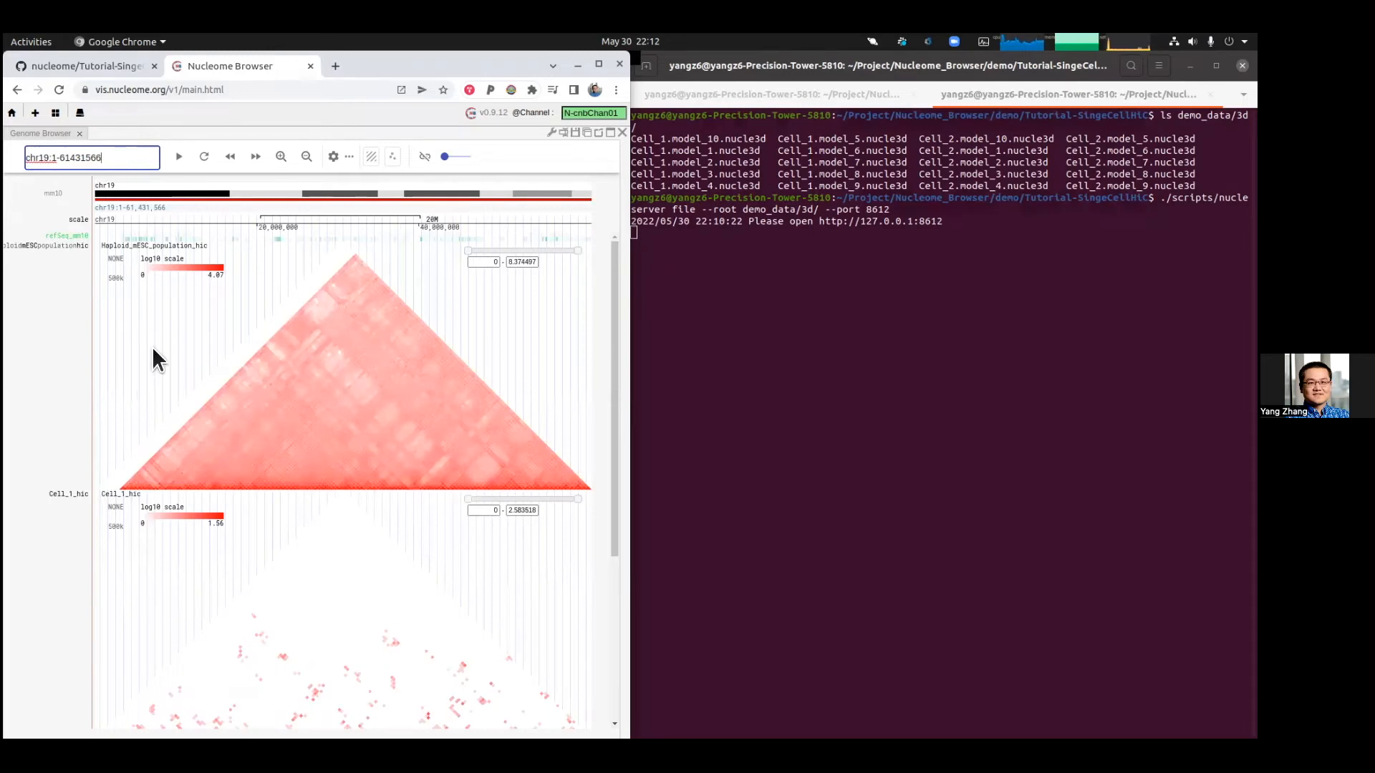
pyautogui.scroll(-2, 152, 345)
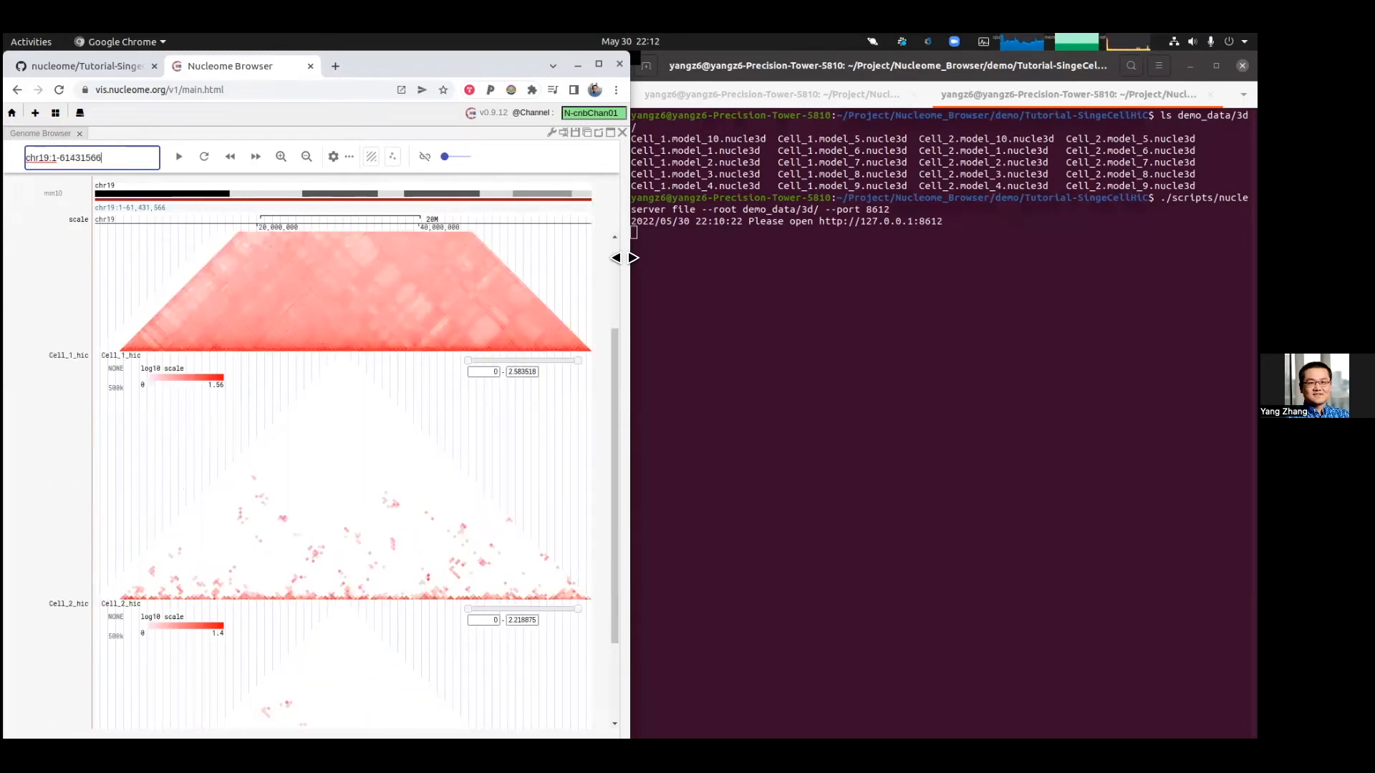
# Step: Widen the browser window beside the terminal and scroll through the chr19 Hi-C tracks
pyautogui.moveTo(629, 252); pyautogui.dragTo(652, 252)
pyautogui.moveTo(991, 271); pyautogui.dragTo(999, 269)
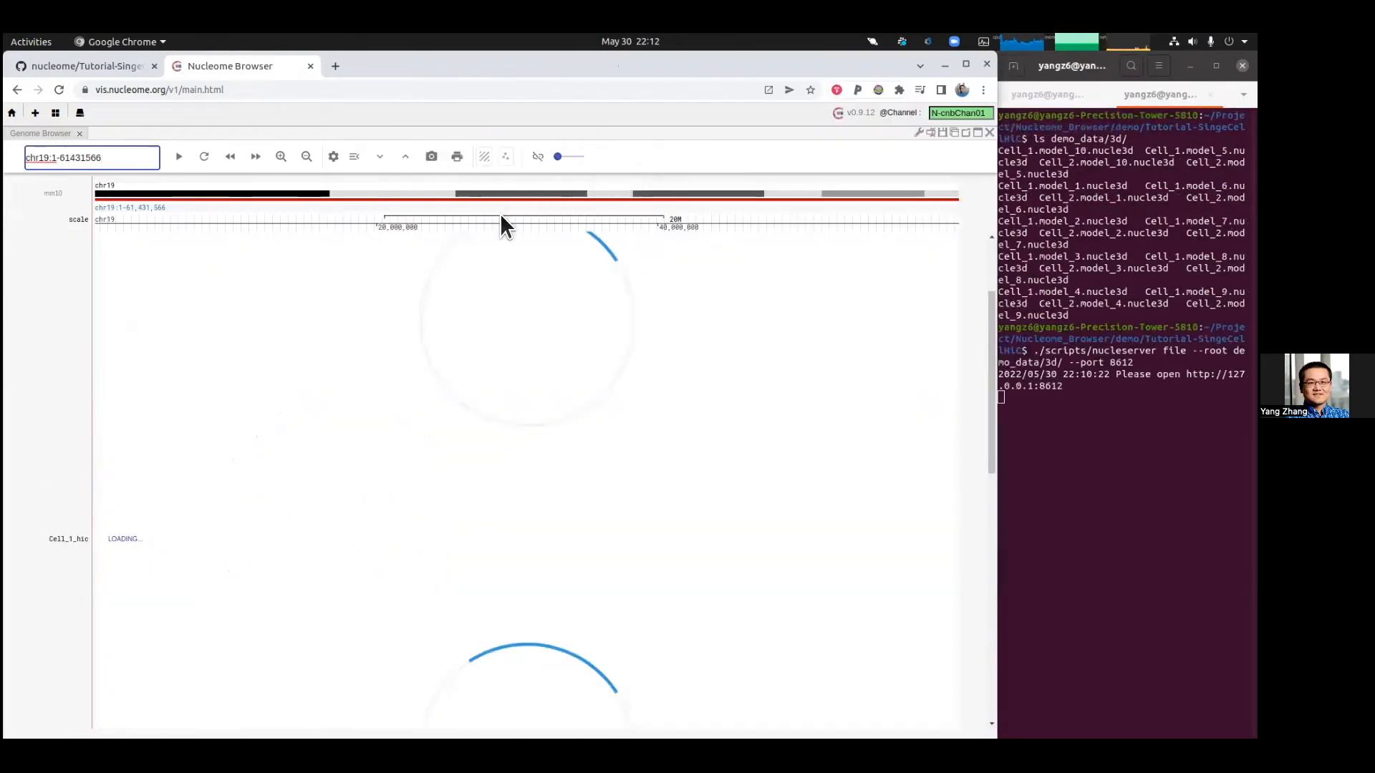
pyautogui.scroll(-4, 523, 393)
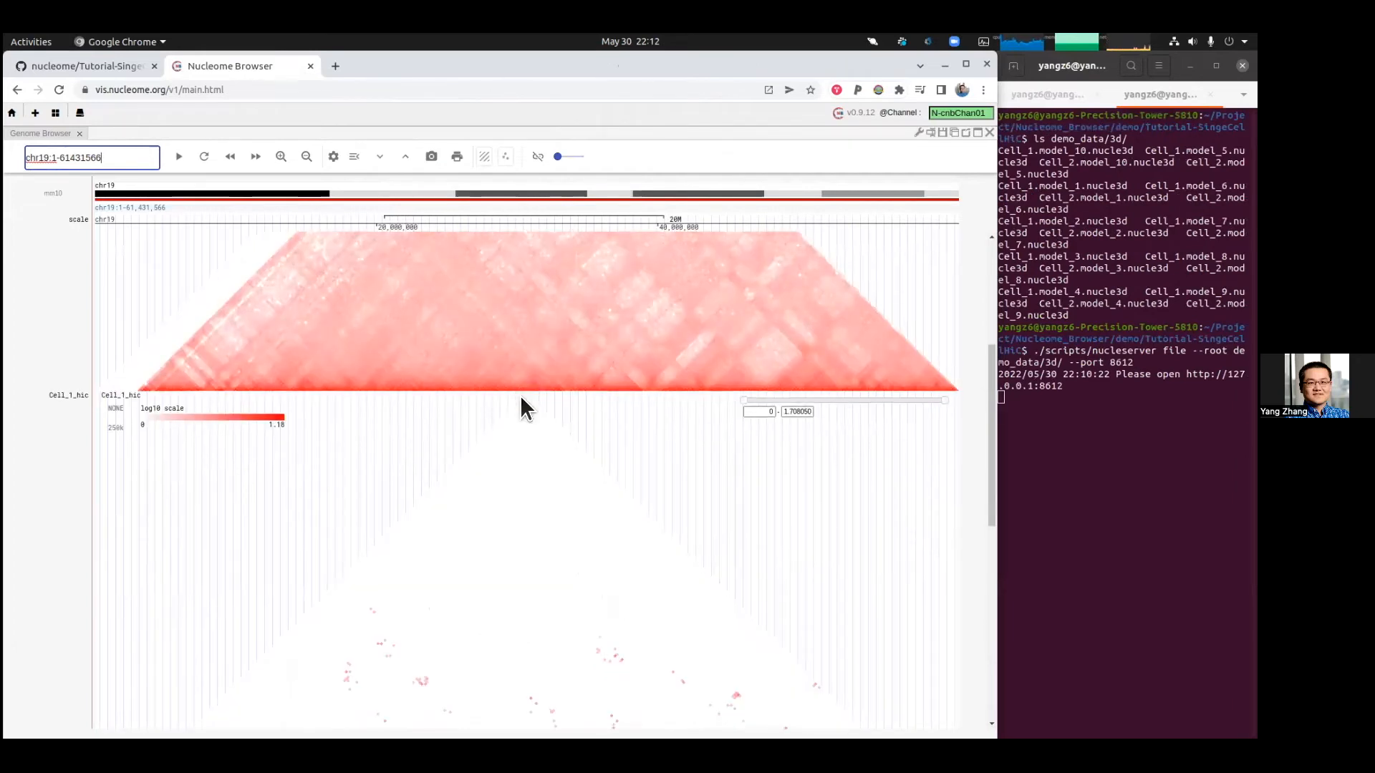
pyautogui.scroll(5, 524, 398)
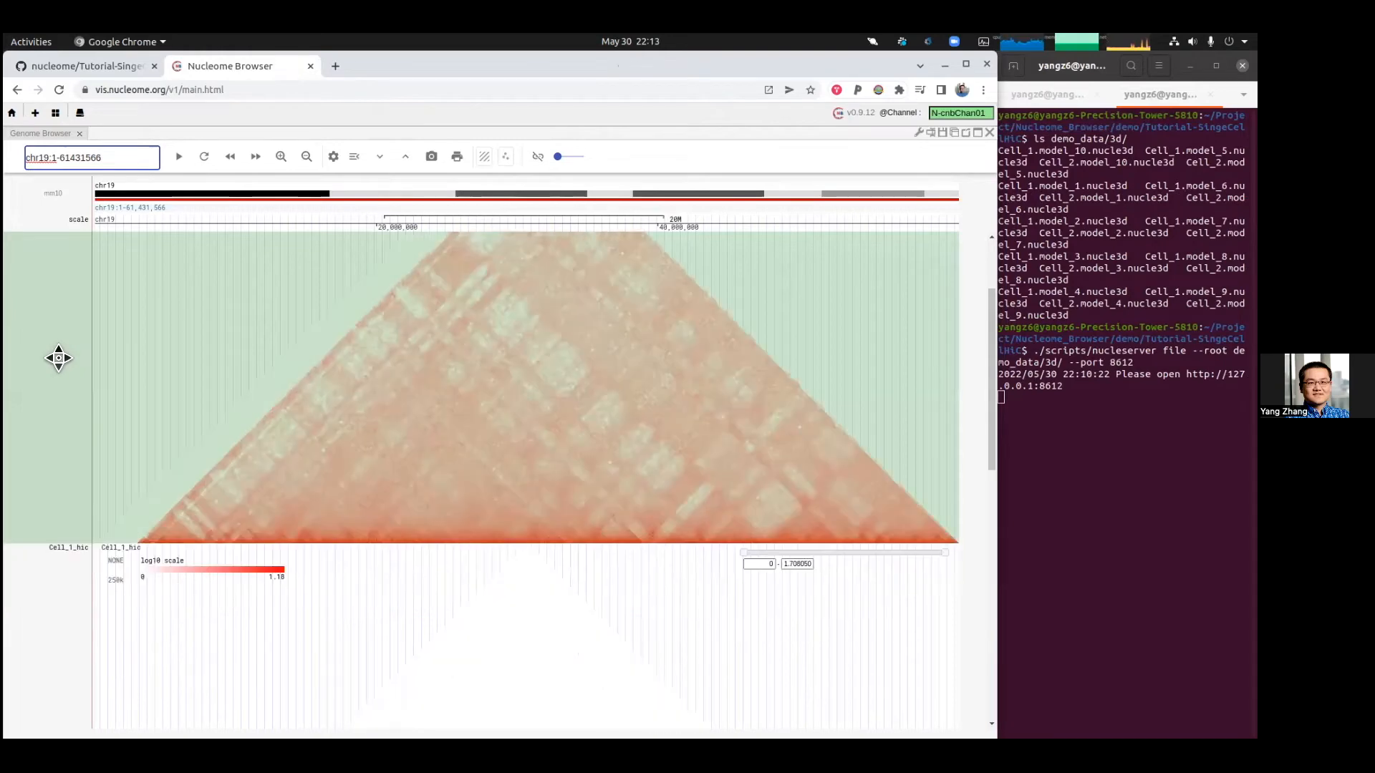
pyautogui.scroll(-5, 55, 360)
pyautogui.scroll(-3, 72, 394)
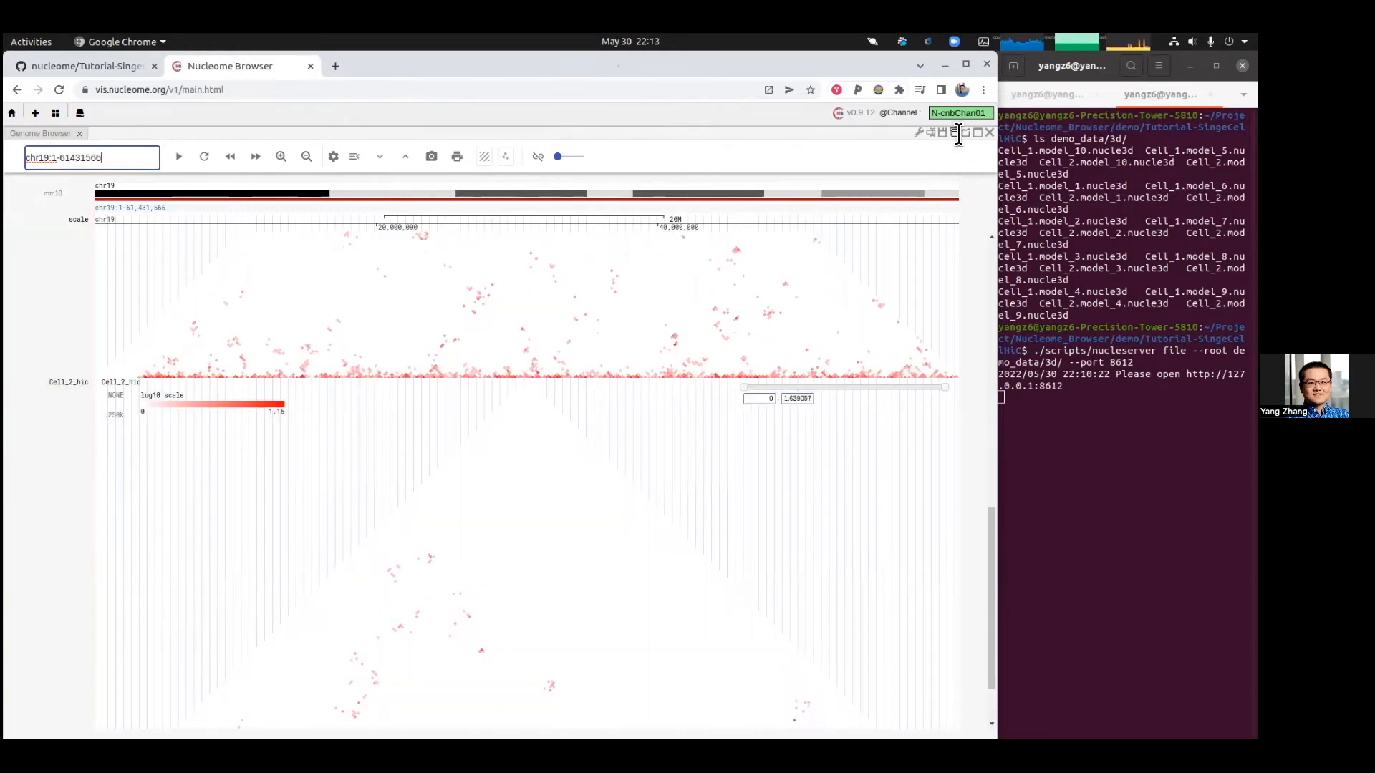
# Step: Add a second Genome Browser panel and choose the ChIP_seq datasheet as its track source
pyautogui.click(35, 112)
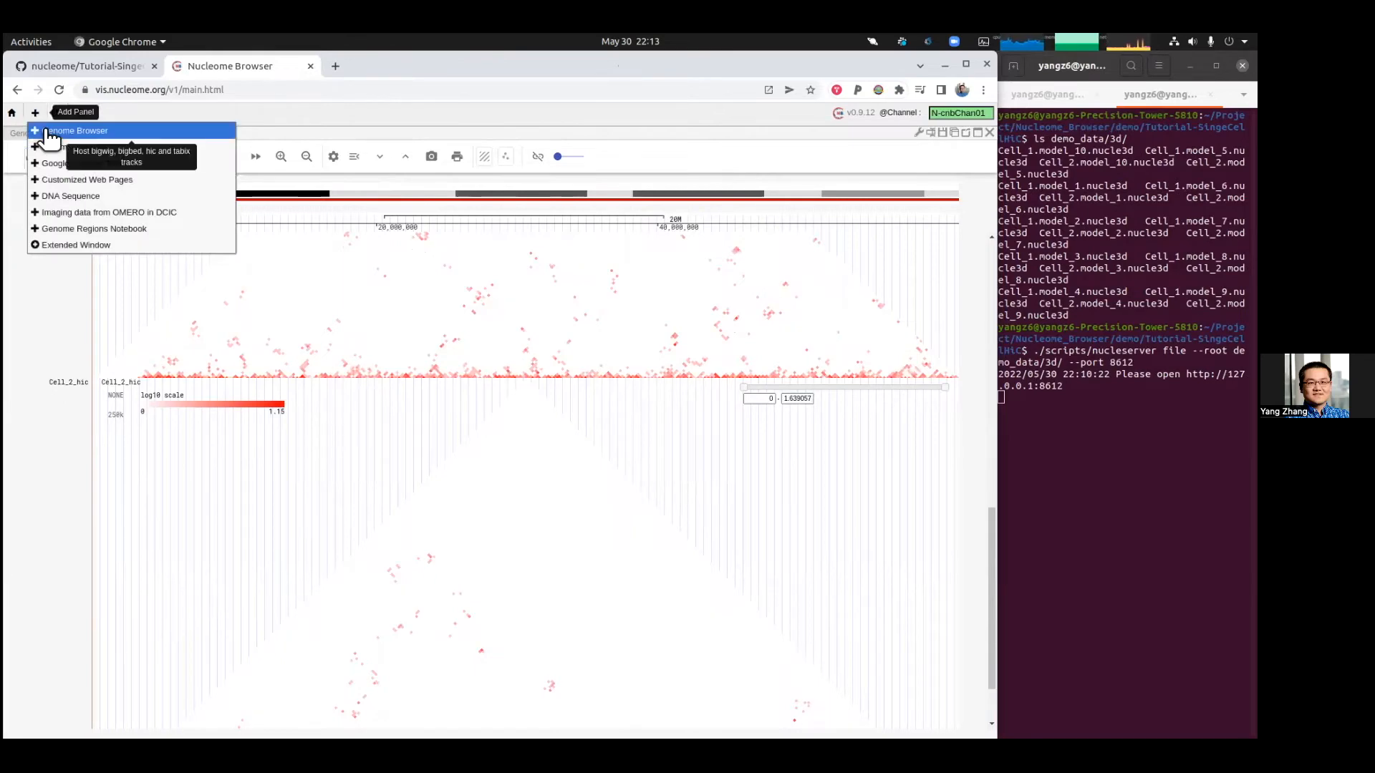
pyautogui.click(47, 132)
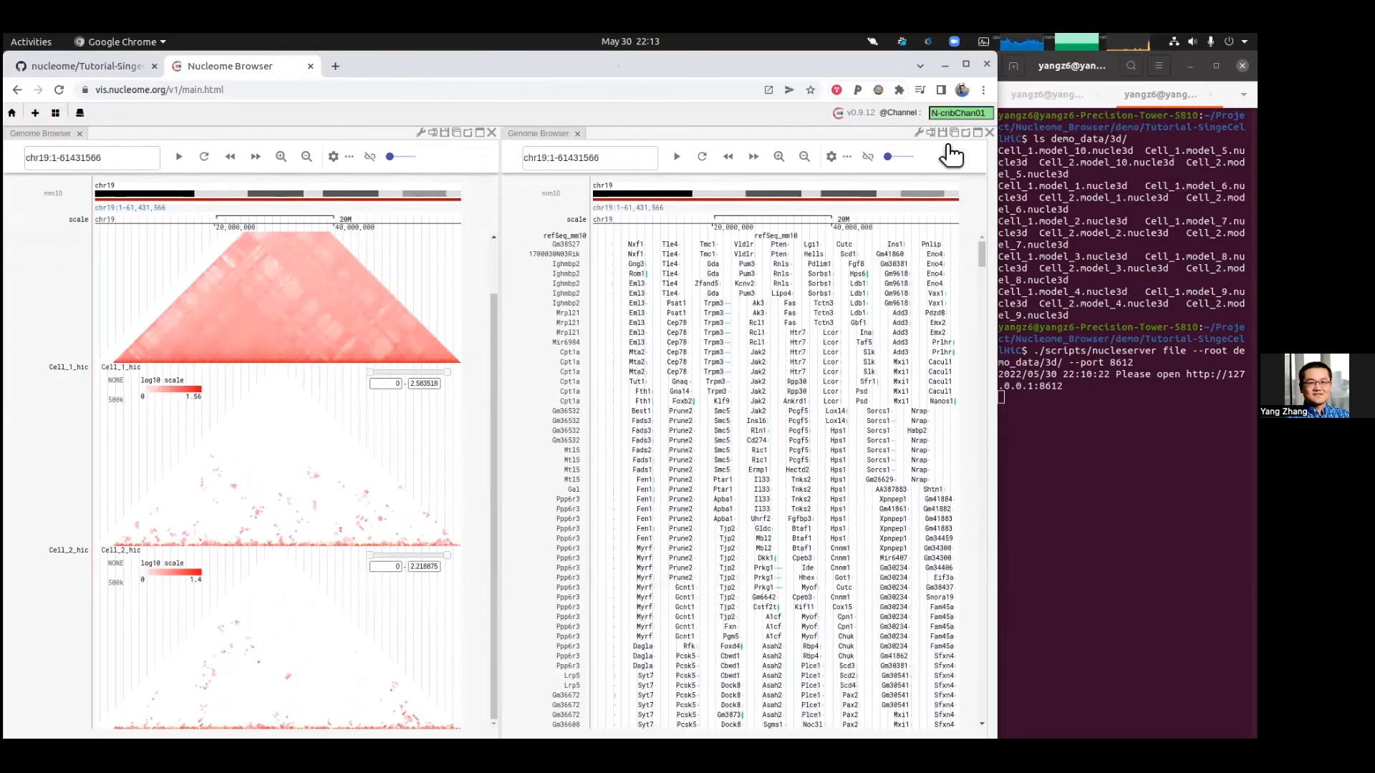
pyautogui.click(919, 133)
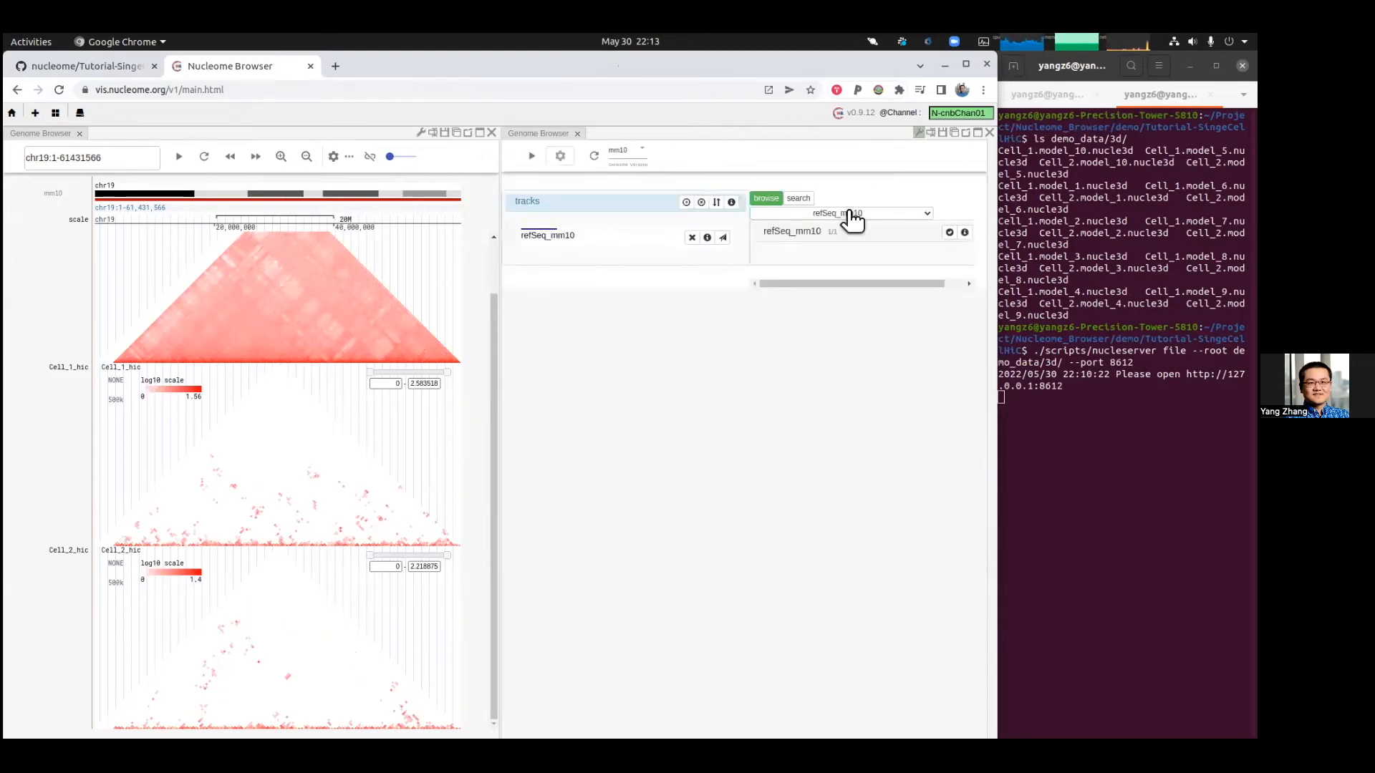
pyautogui.click(843, 209)
pyautogui.scroll(-4, 877, 401)
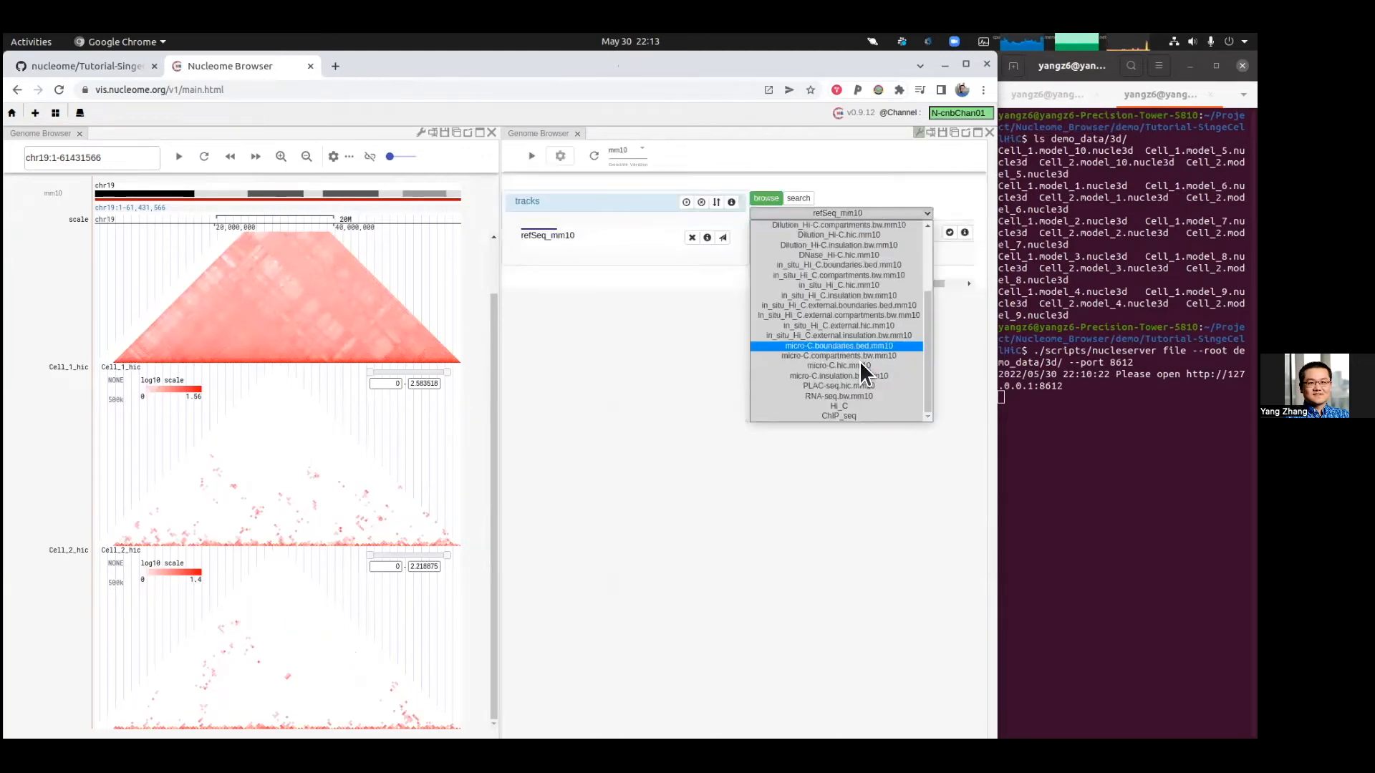
pyautogui.click(881, 417)
# Step: Add all ChIP_seq tracks, remove the refSeq_mm10 track and submit the track list
pyautogui.click(950, 232)
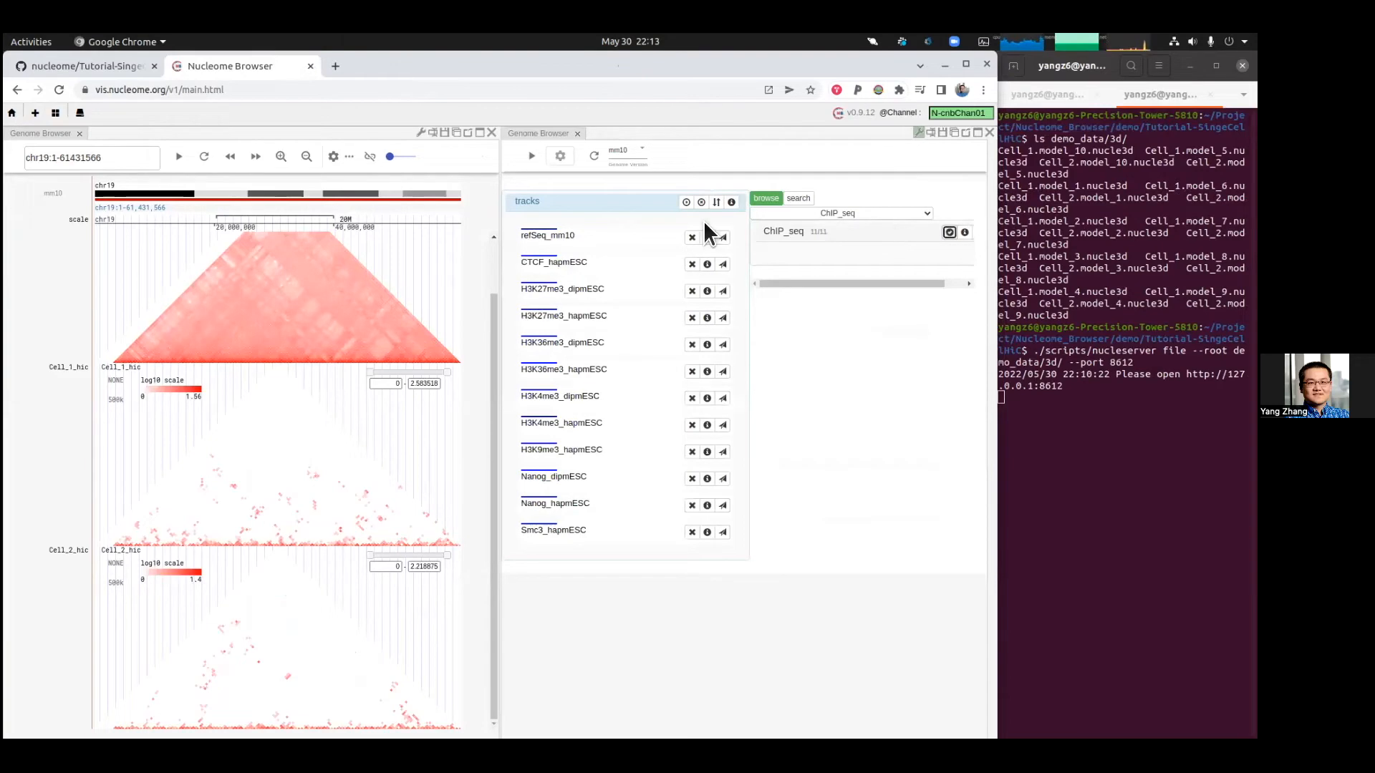
pyautogui.click(692, 237)
pyautogui.click(686, 203)
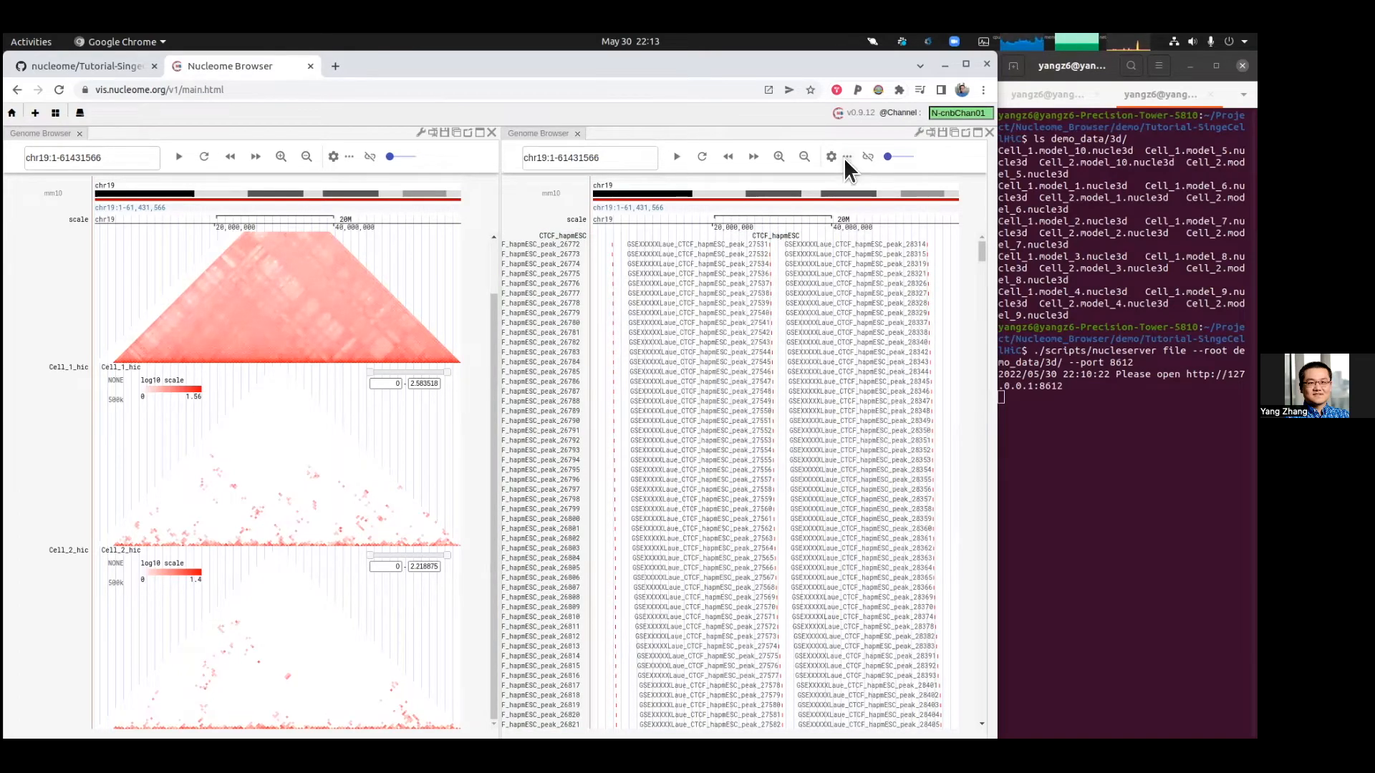
# Step: Switch the ChIP-seq panel to compact view
pyautogui.click(845, 158)
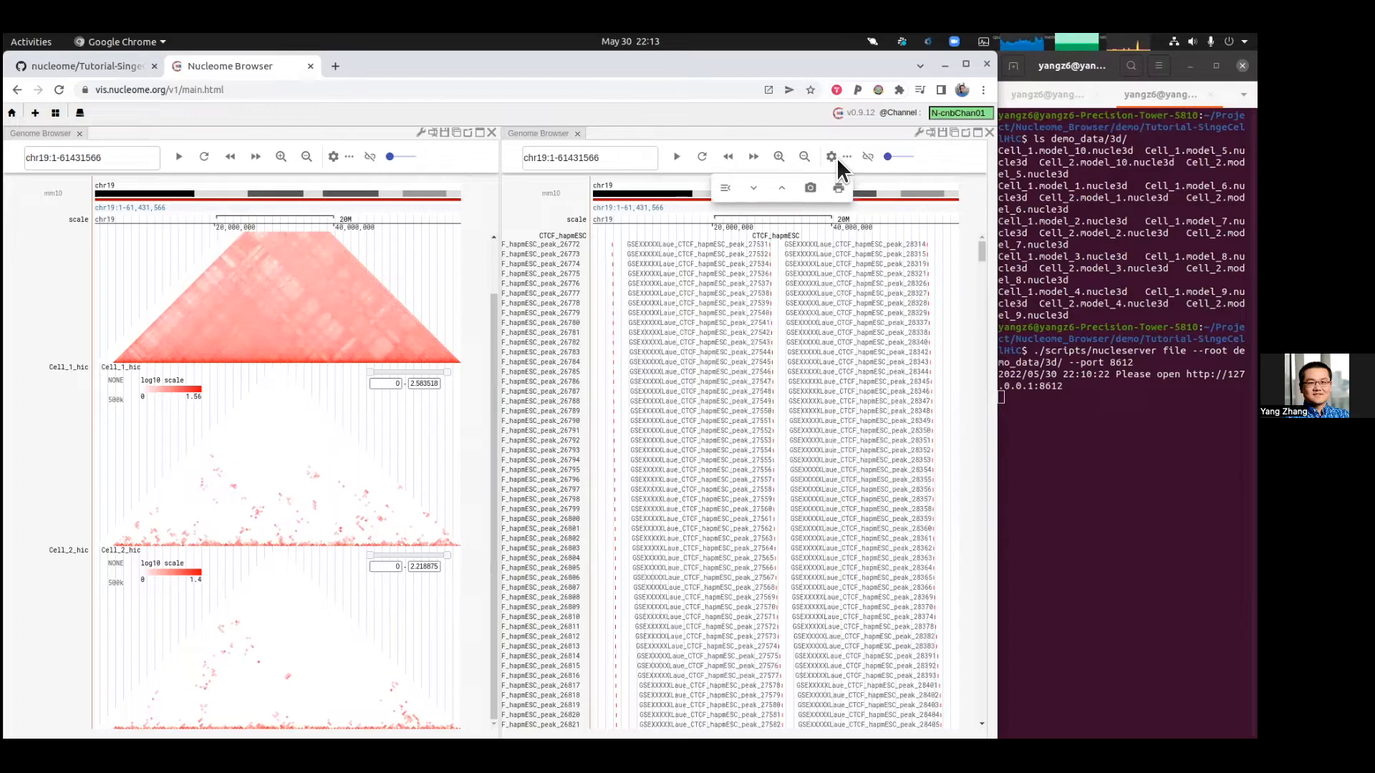
pyautogui.click(782, 189)
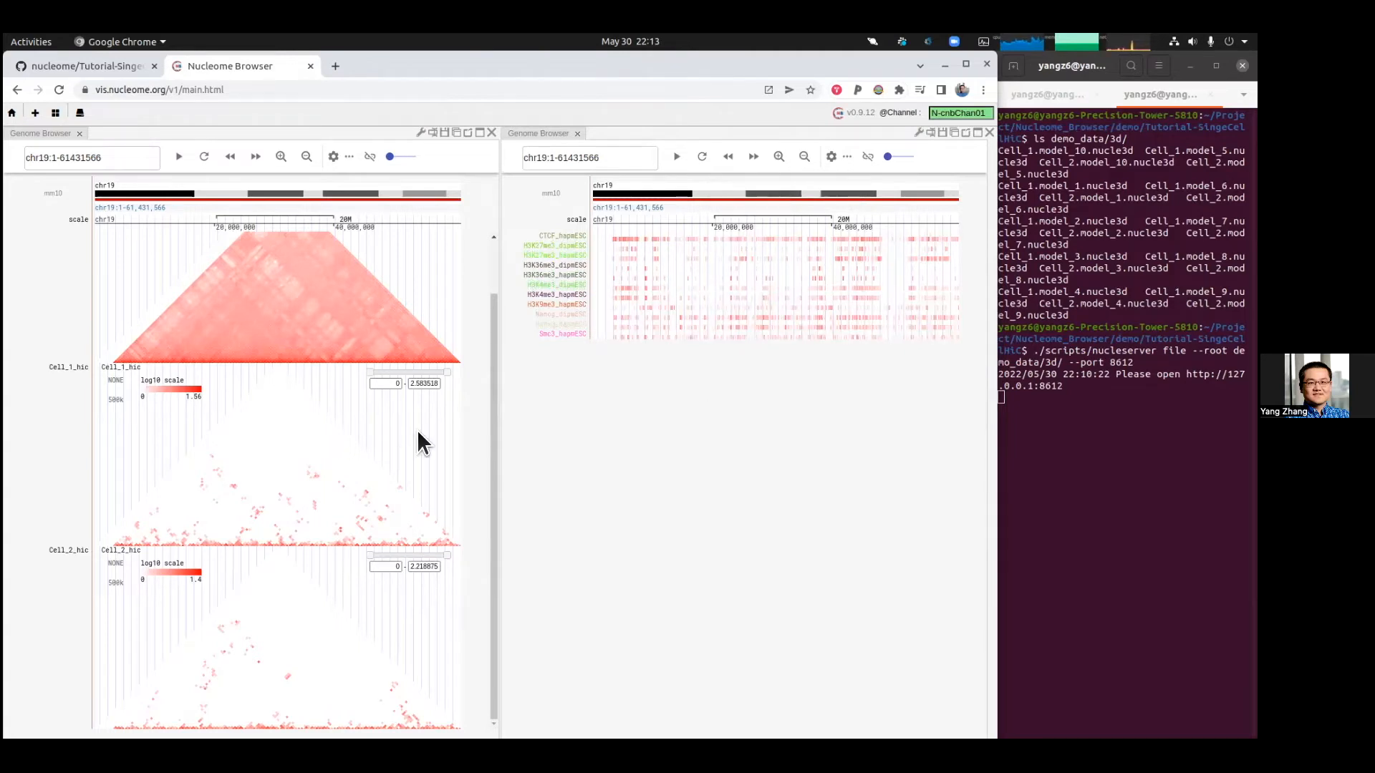
pyautogui.scroll(2, 375, 366)
pyautogui.click(351, 156)
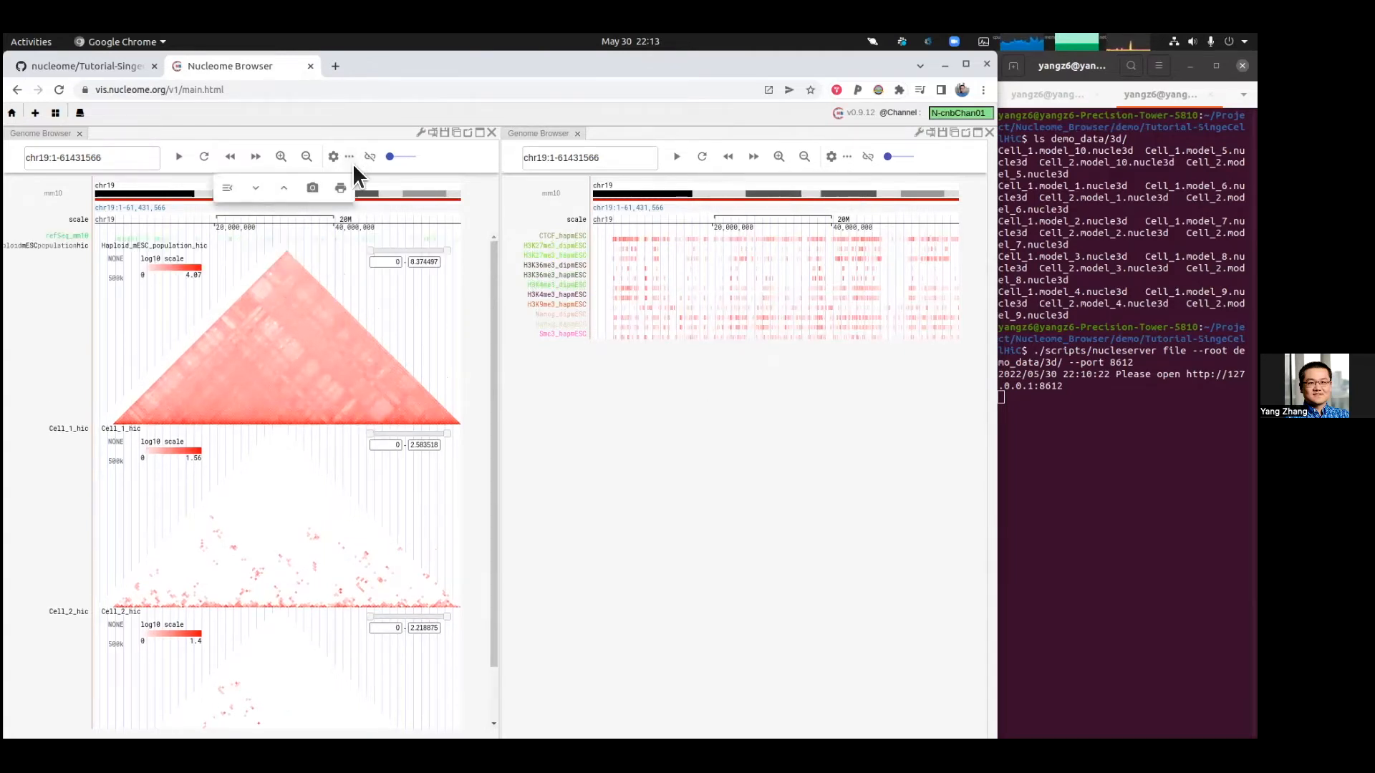
# Step: Widen the Hi-C panel against the ChIP-seq panel and scroll its tracks
pyautogui.moveTo(500, 261); pyautogui.dragTo(620, 286)
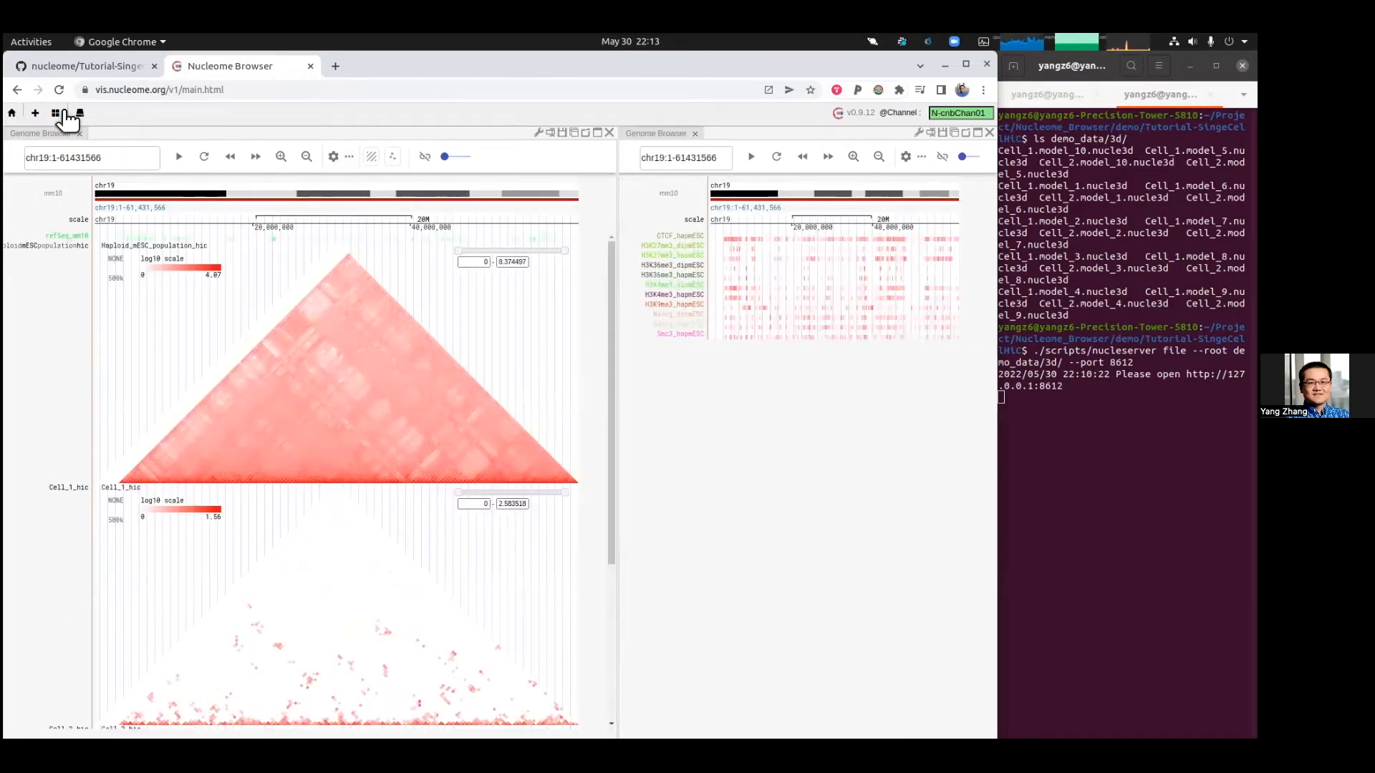
pyautogui.scroll(-3, 268, 403)
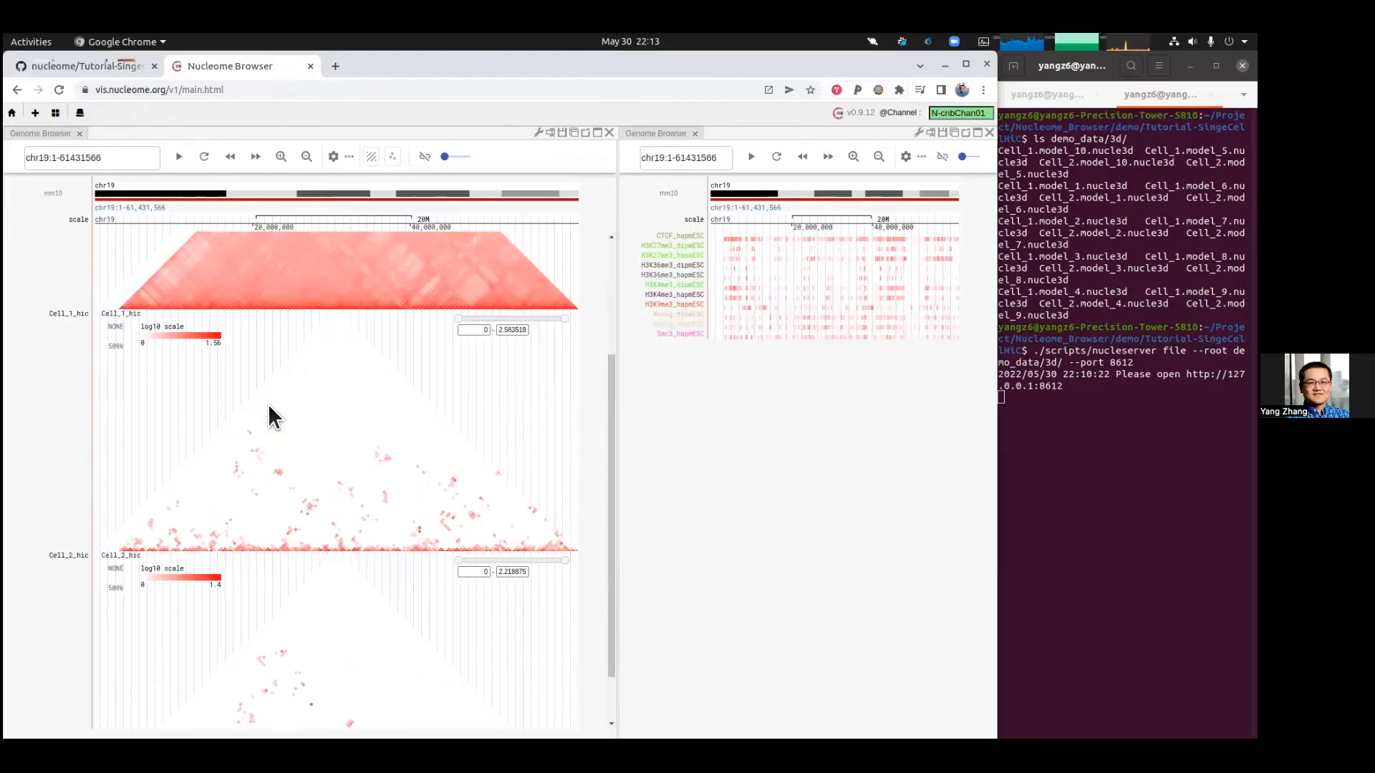
# Step: Add a Chromosome 3D panel to the workspace and rearrange the panel layout
pyautogui.click(35, 113)
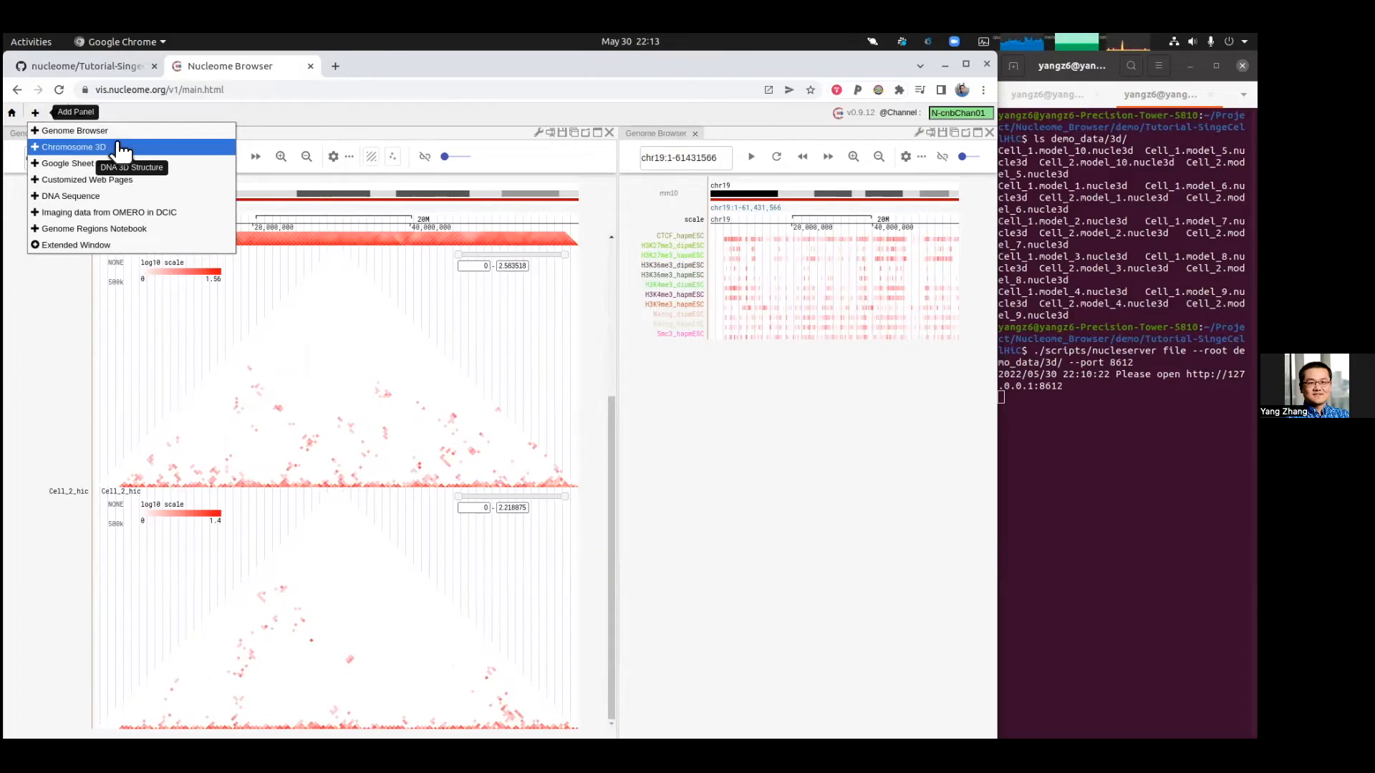
pyautogui.click(119, 147)
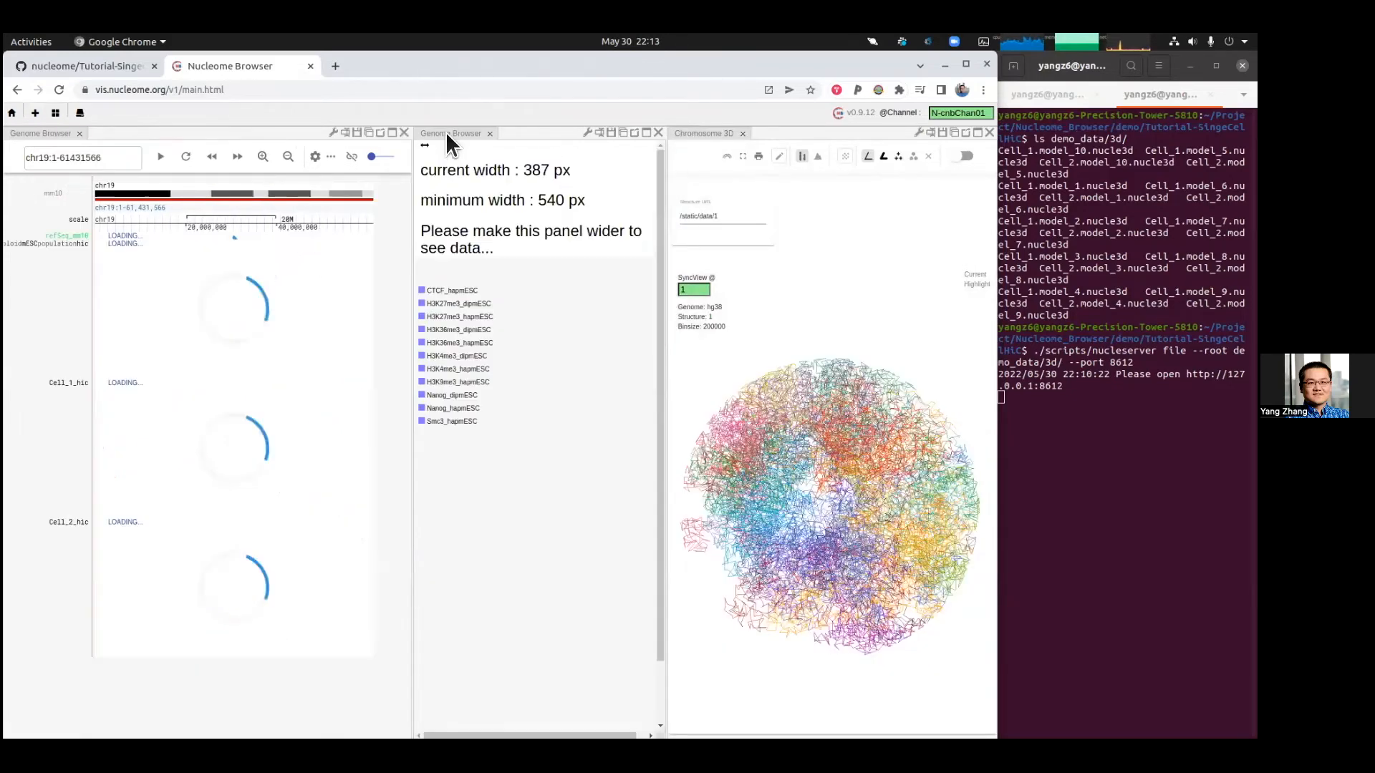
pyautogui.moveTo(224, 580); pyautogui.dragTo(229, 585)
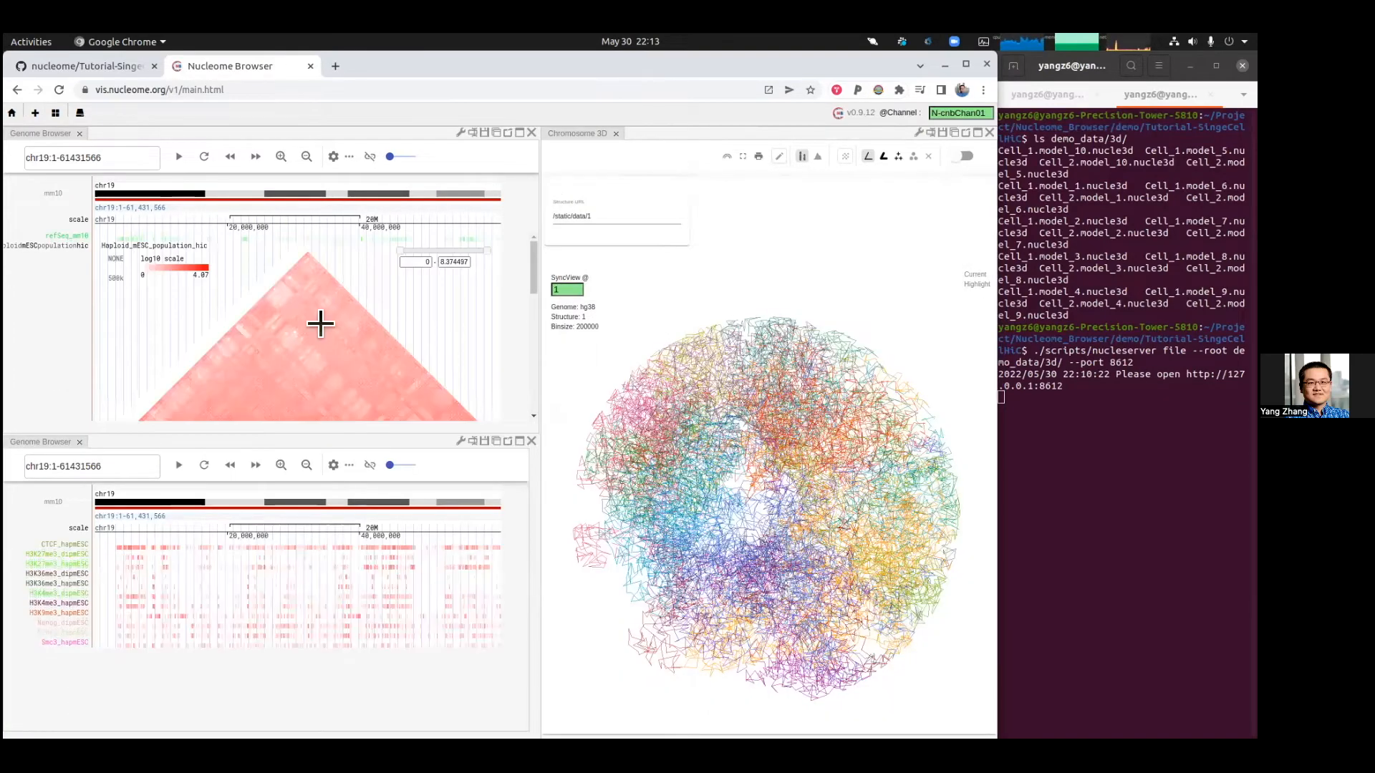
# Step: Open a new browser tab and enter a local 127.0.0.1 server address
pyautogui.scroll(-3, 320, 320)
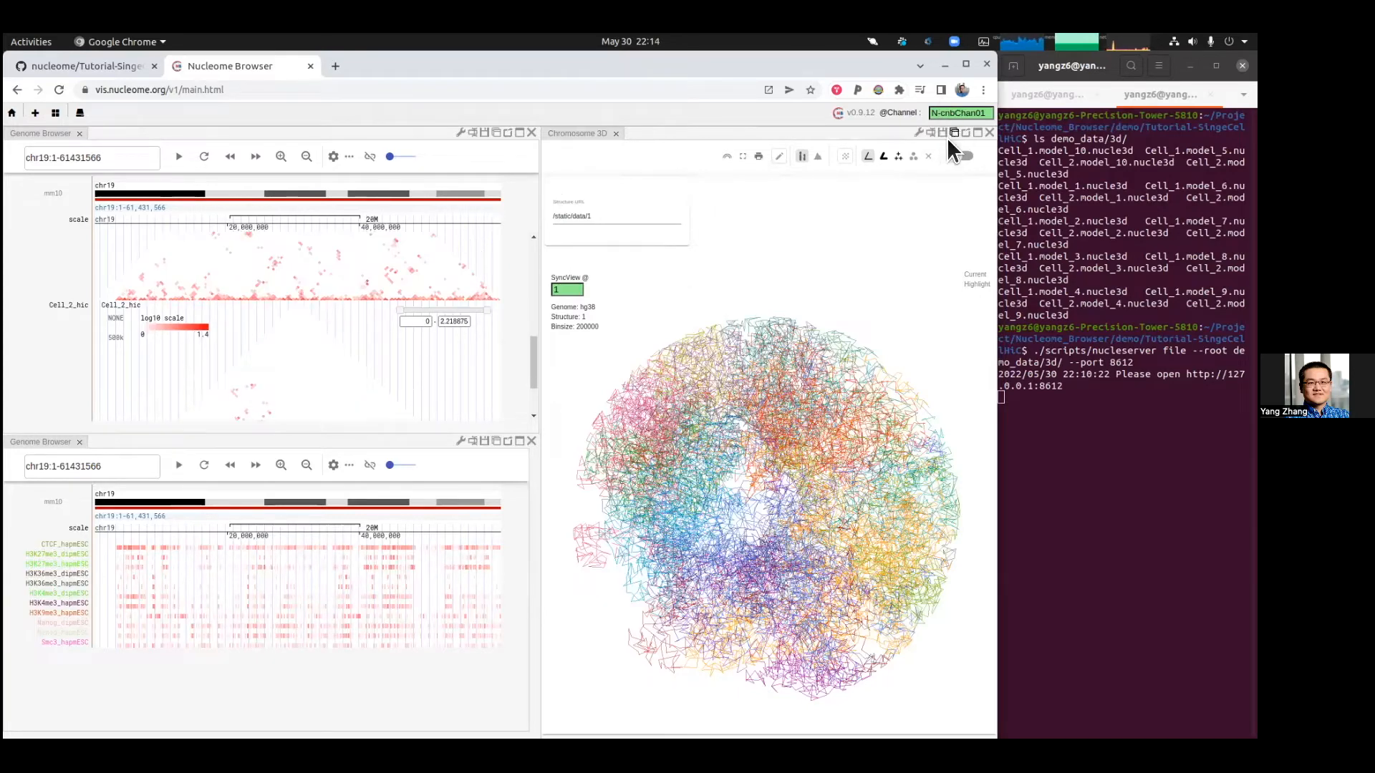
pyautogui.click(1094, 289)
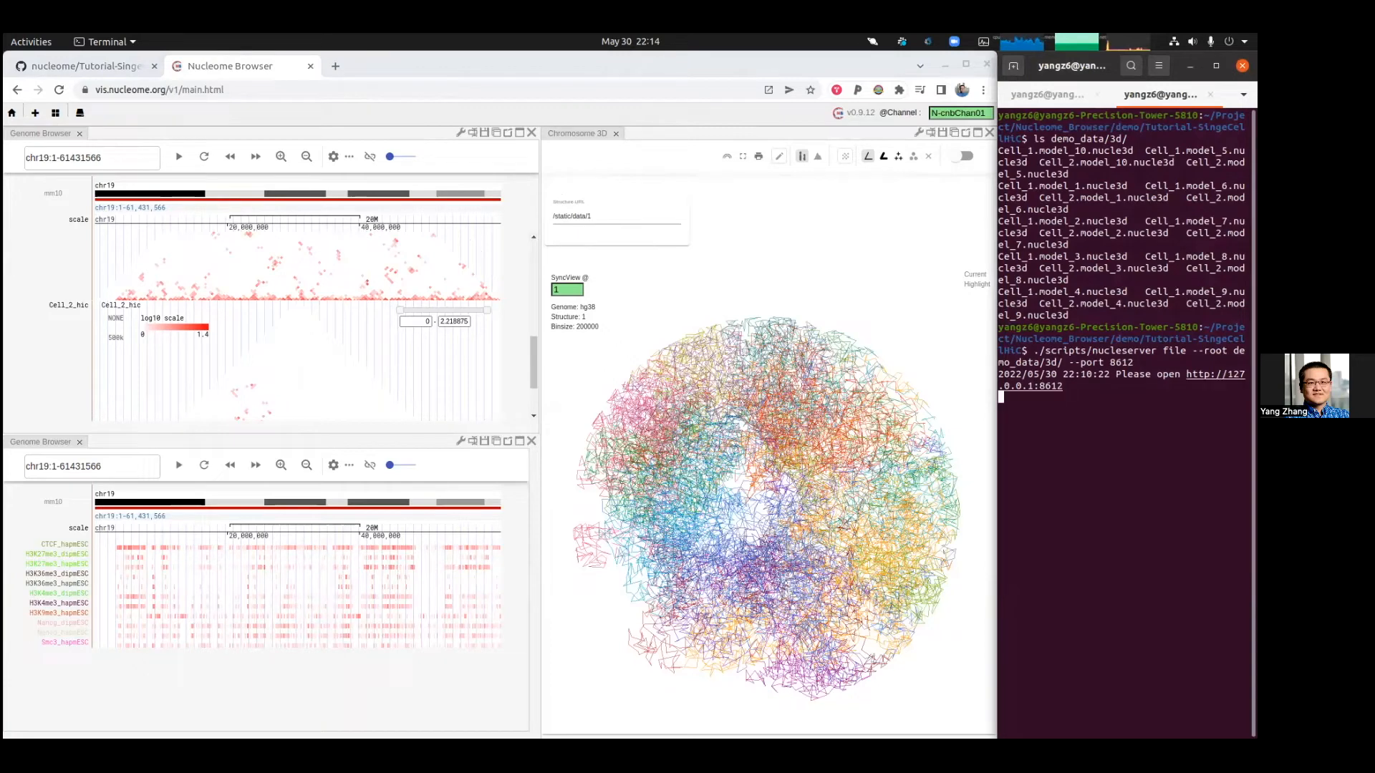
pyautogui.click(336, 67)
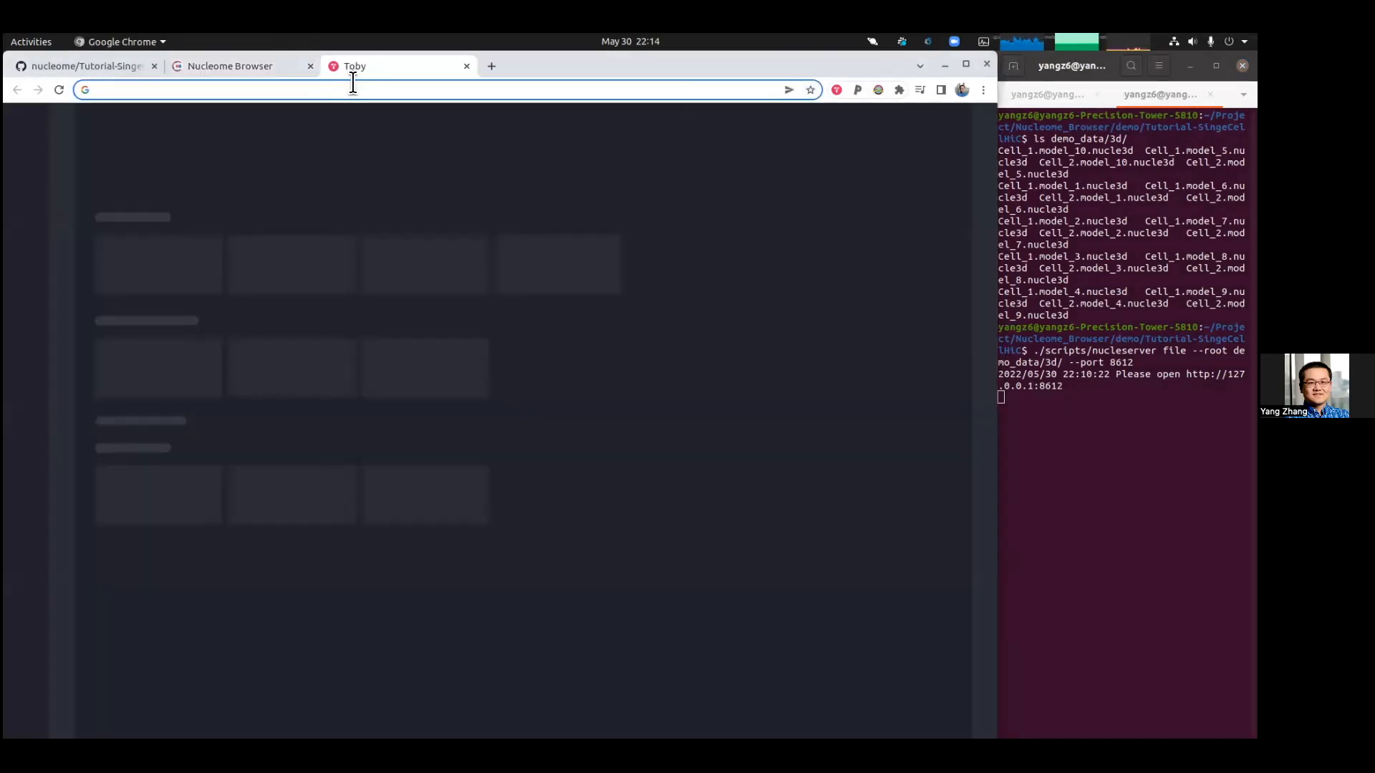
pyautogui.click(353, 84)
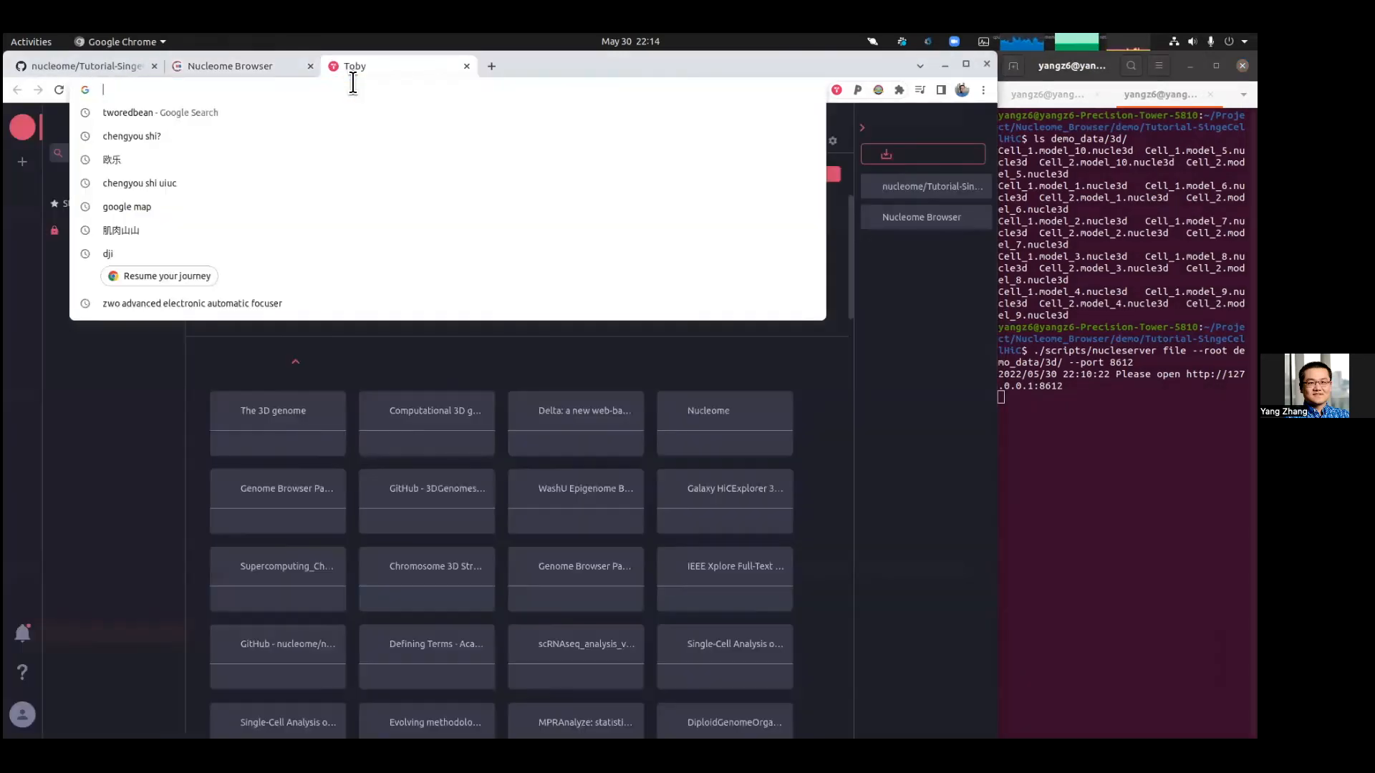
pyautogui.write('htpp')
pyautogui.press('BackSpace')
pyautogui.press('BackSpace')
pyautogui.write('t')
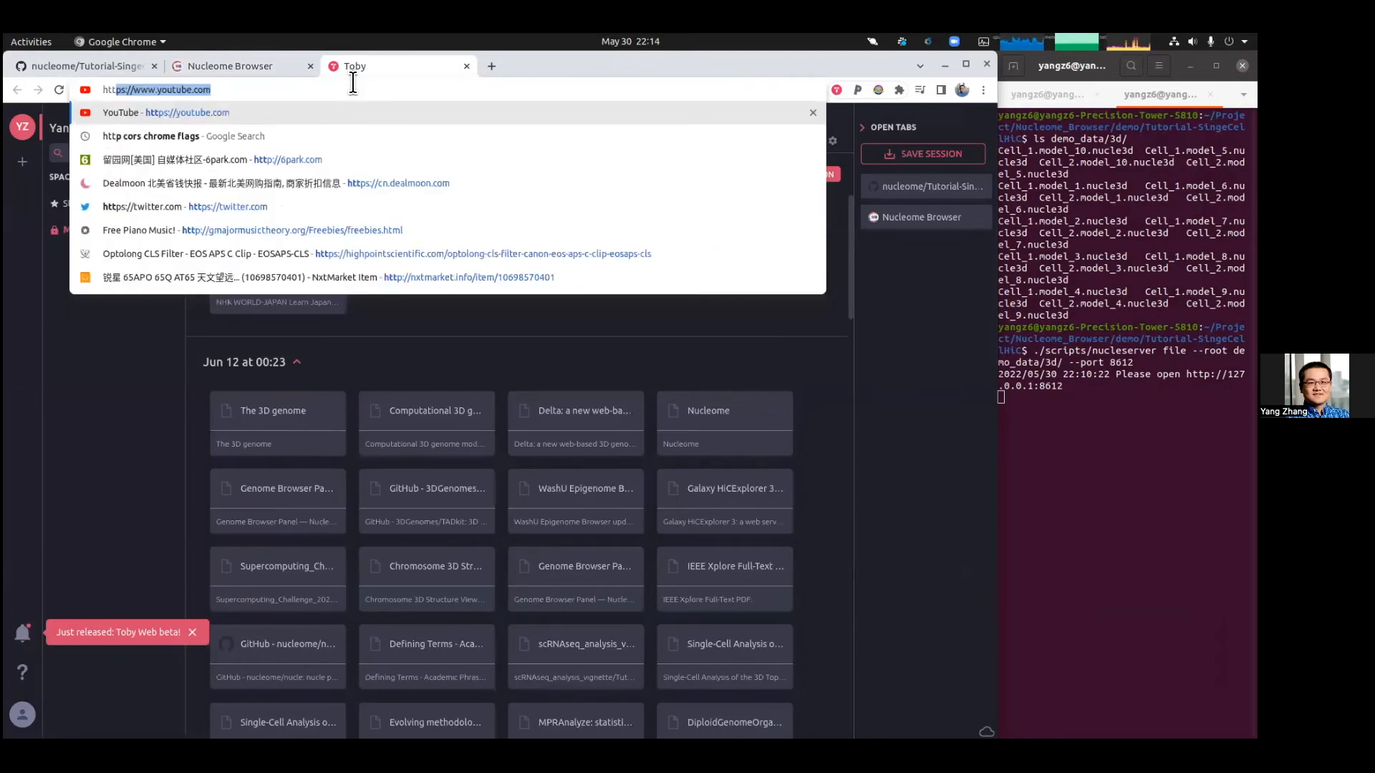
pyautogui.write('p://')
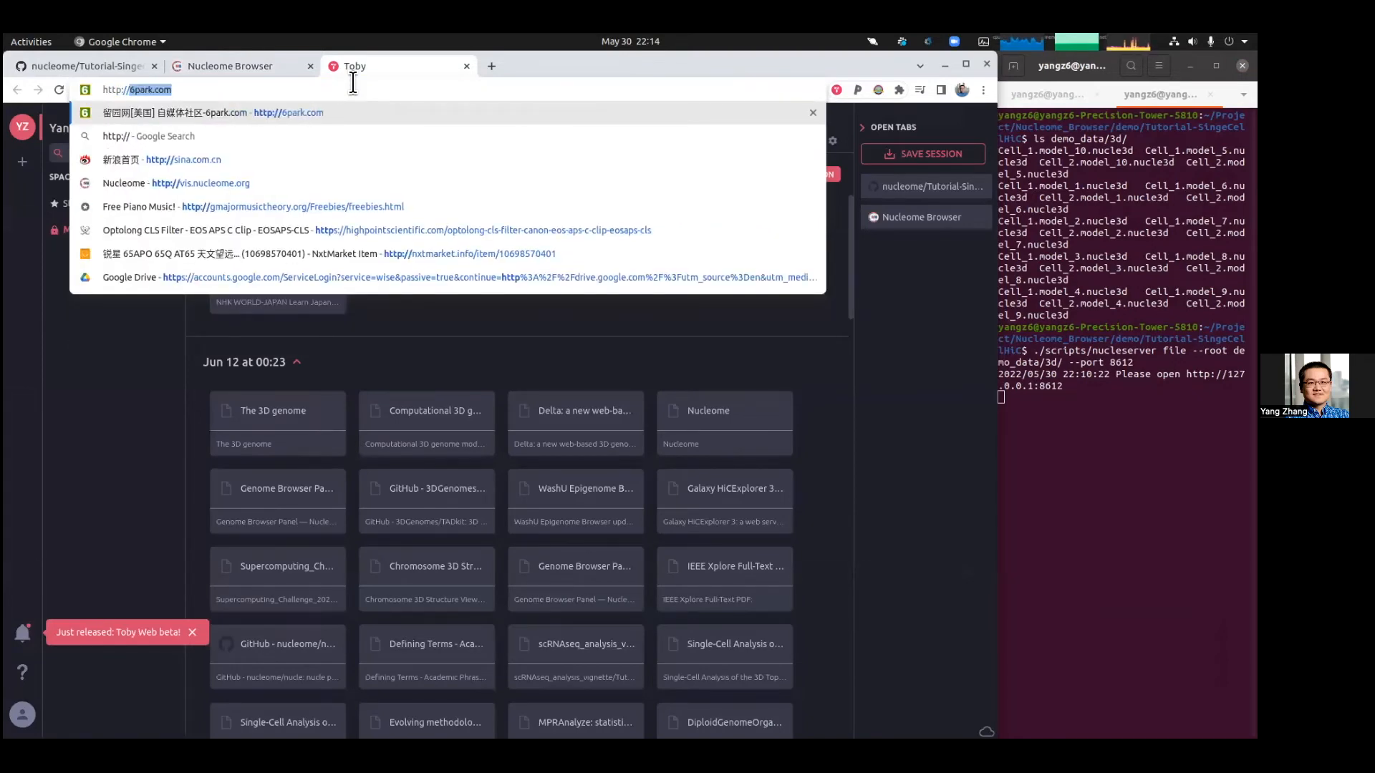
pyautogui.write('12')
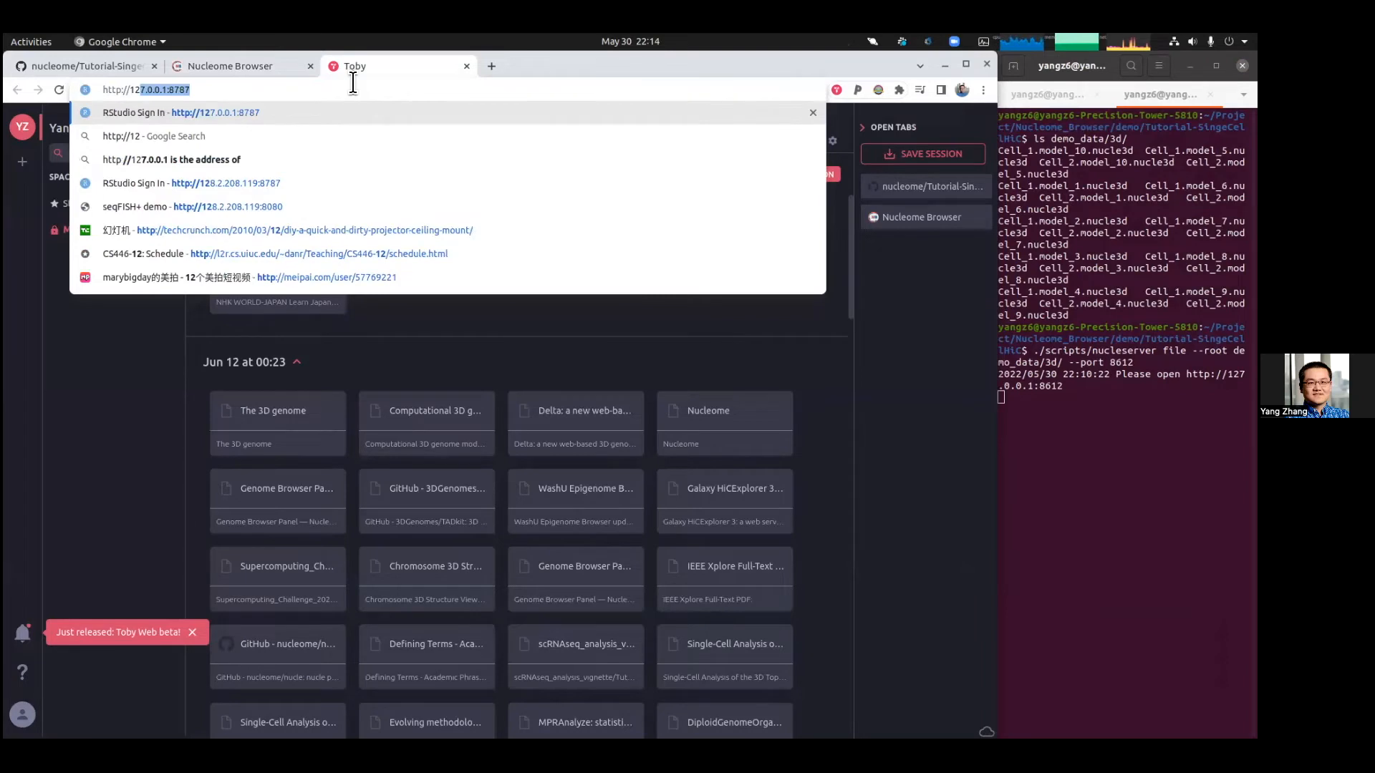
pyautogui.press('Return')
# Step: Change the address to 127.0.0.1:8612/get to list the server's nucle3d model files
pyautogui.moveTo(144, 89); pyautogui.dragTo(419, 102)
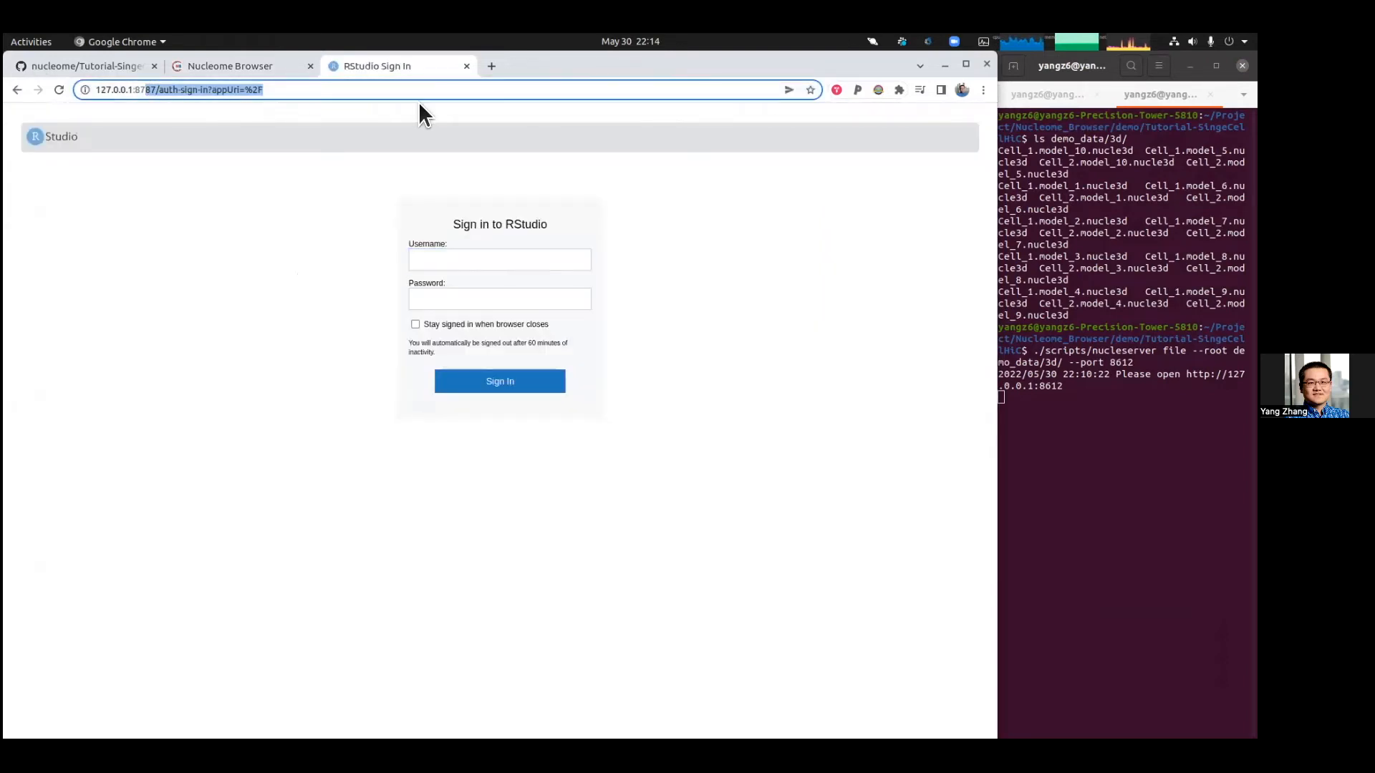
pyautogui.press('BackSpace')
pyautogui.press('BackSpace')
pyautogui.write('88')
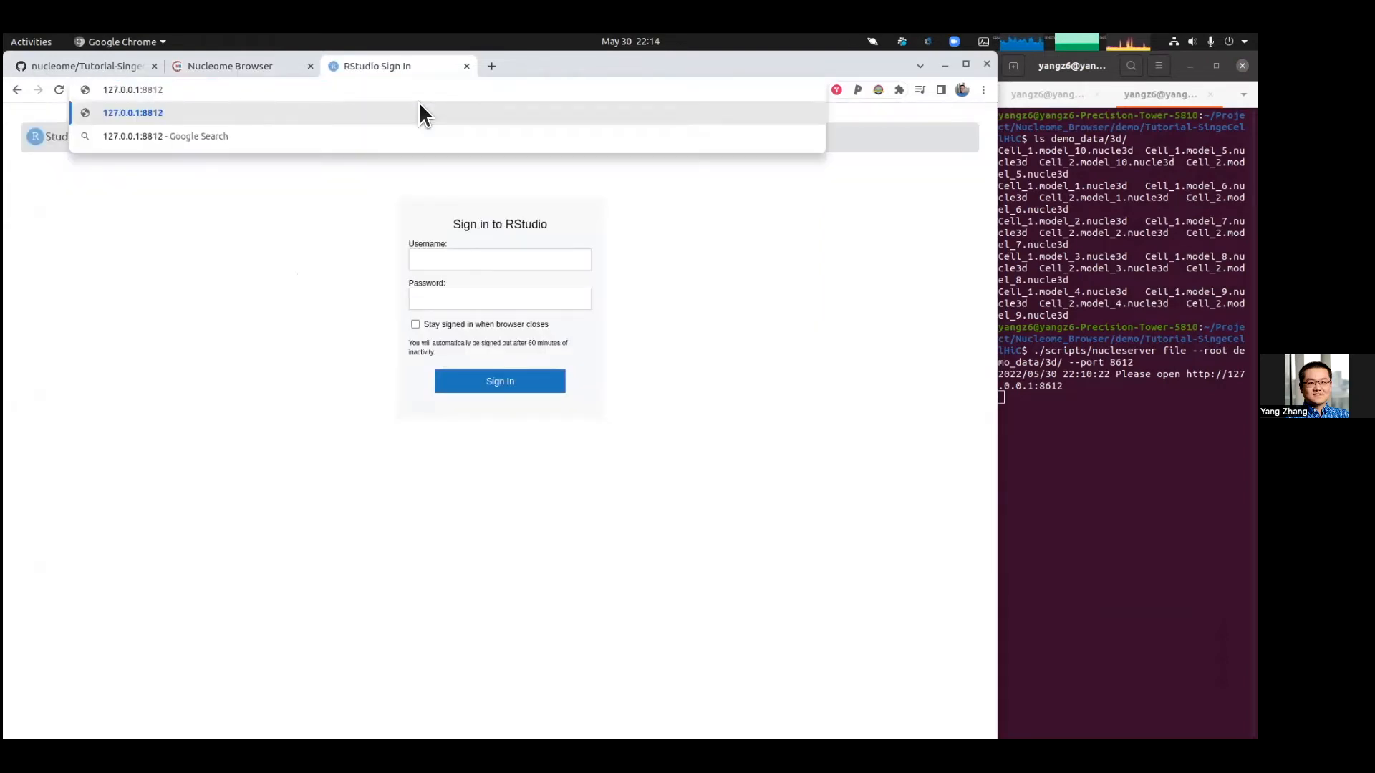
pyautogui.press('BackSpace')
pyautogui.write('612')
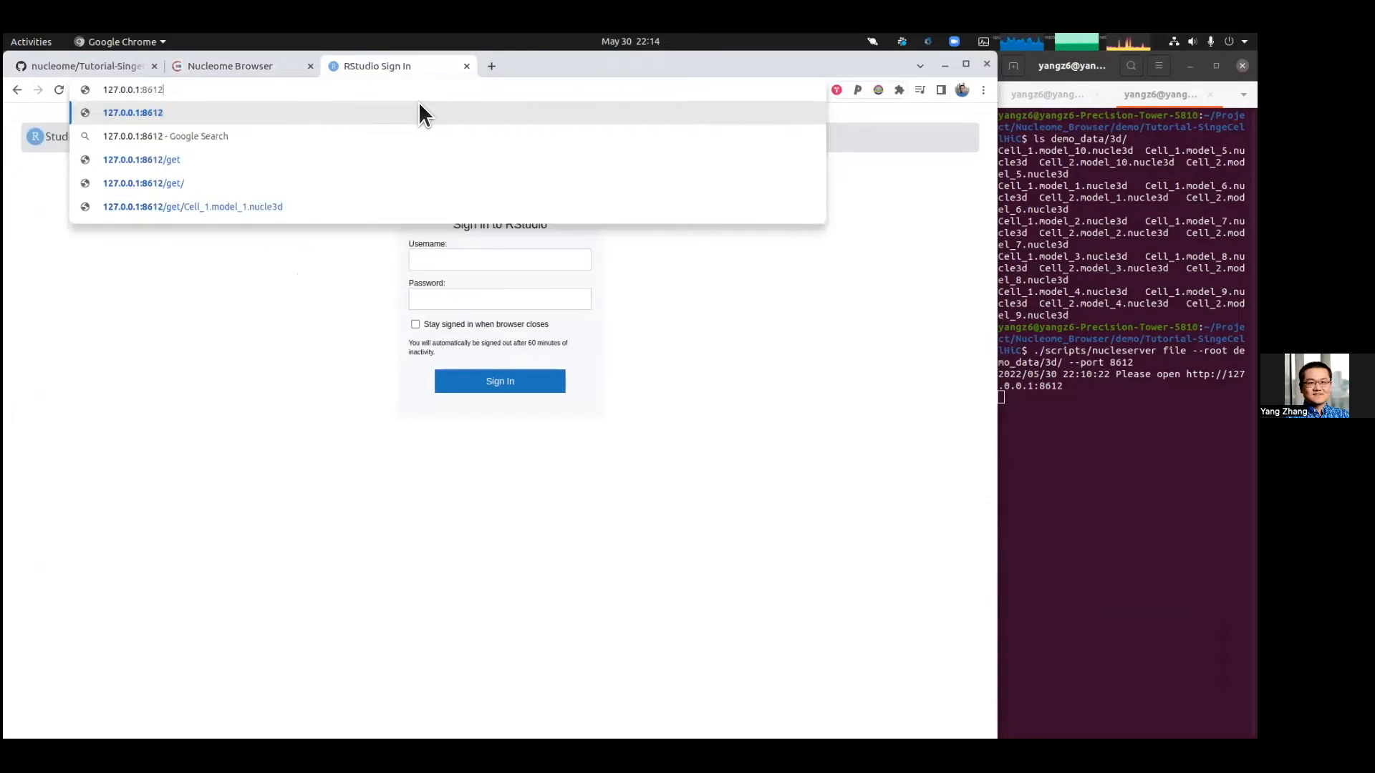
pyautogui.press('Return')
pyautogui.click(351, 90)
pyautogui.write('/get')
pyautogui.press('Return')
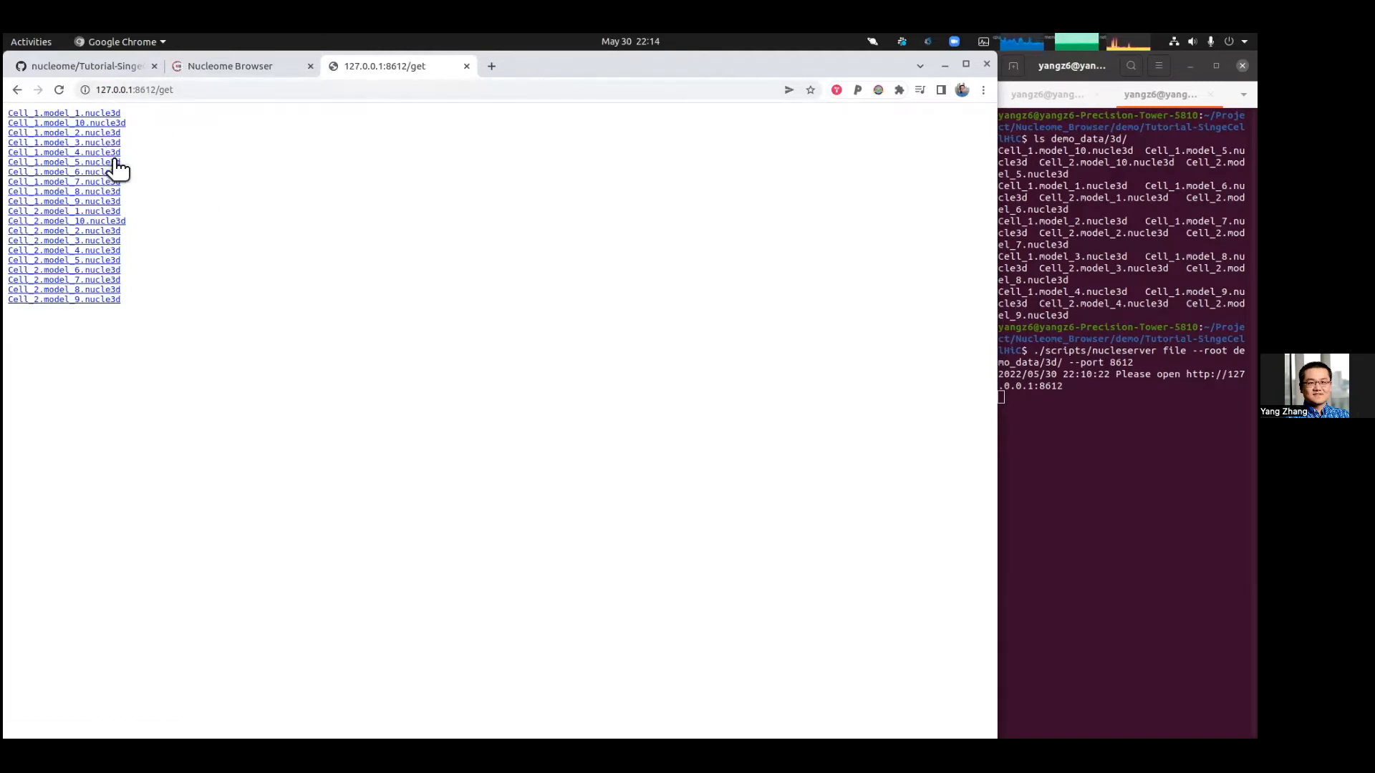
# Step: Copy the Cell_1.model_1.nucle3d link and paste it into the Chromosome 3D panel's structure URL, inserting get/ after the port
pyautogui.rightClick(108, 113)
pyautogui.click(179, 207)
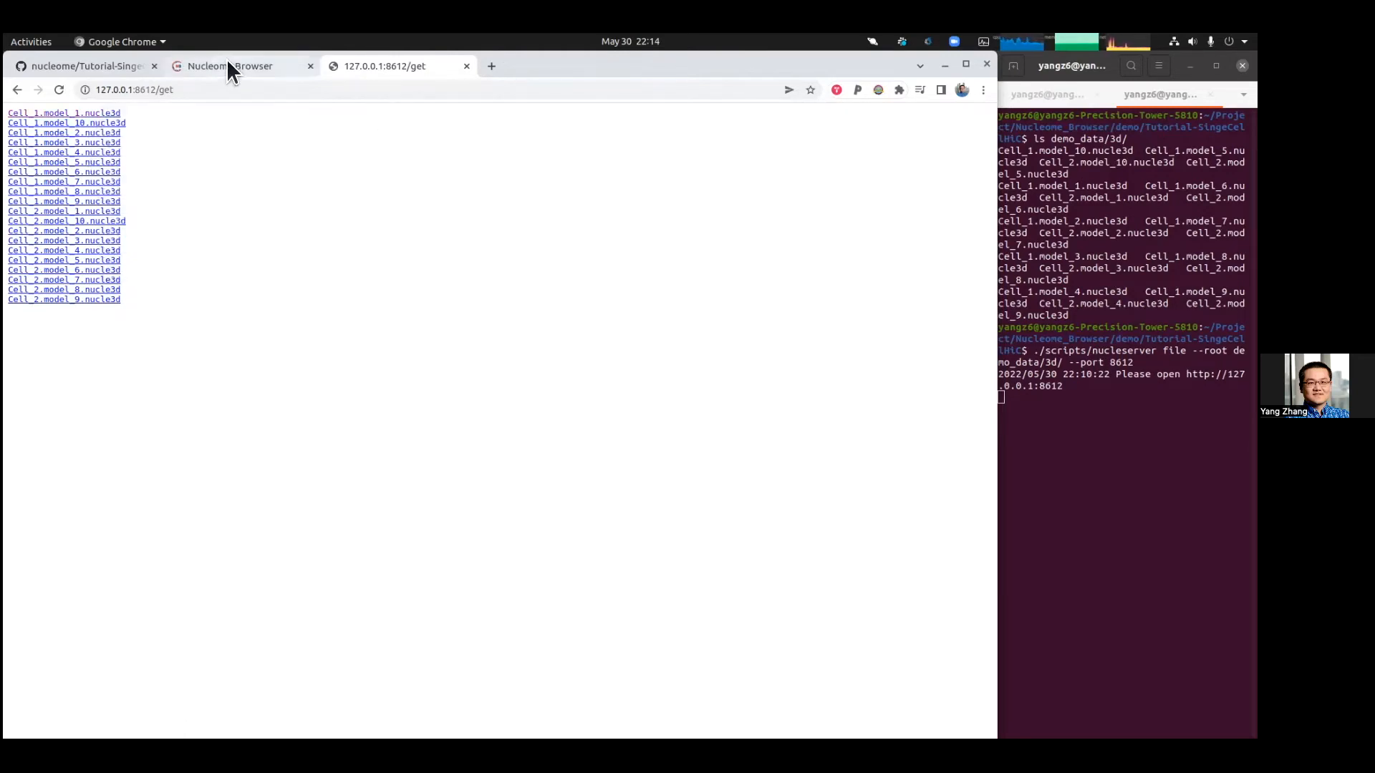
pyautogui.hotkey('ctrl', 'pageup')
pyautogui.moveTo(602, 215); pyautogui.dragTo(551, 213)
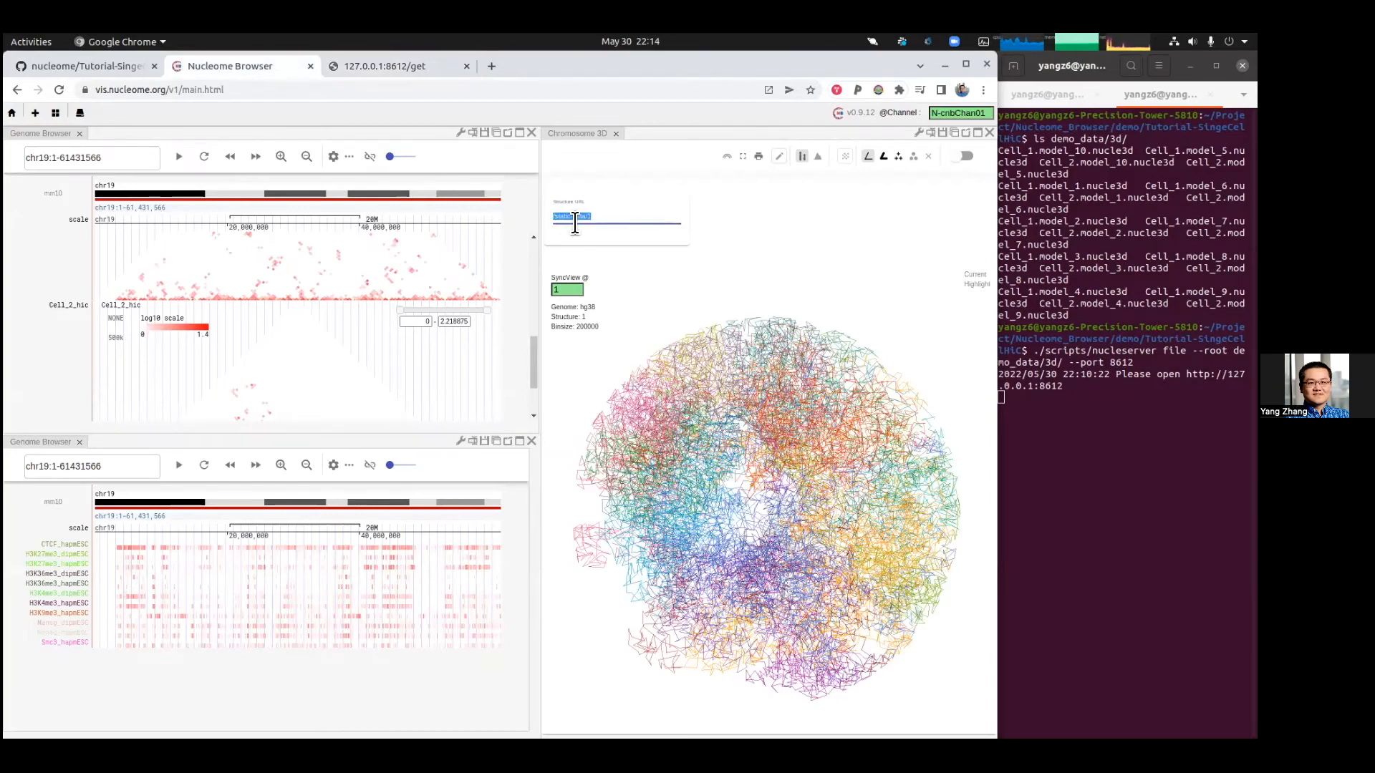
pyautogui.hotkey('ctrl', 'v')
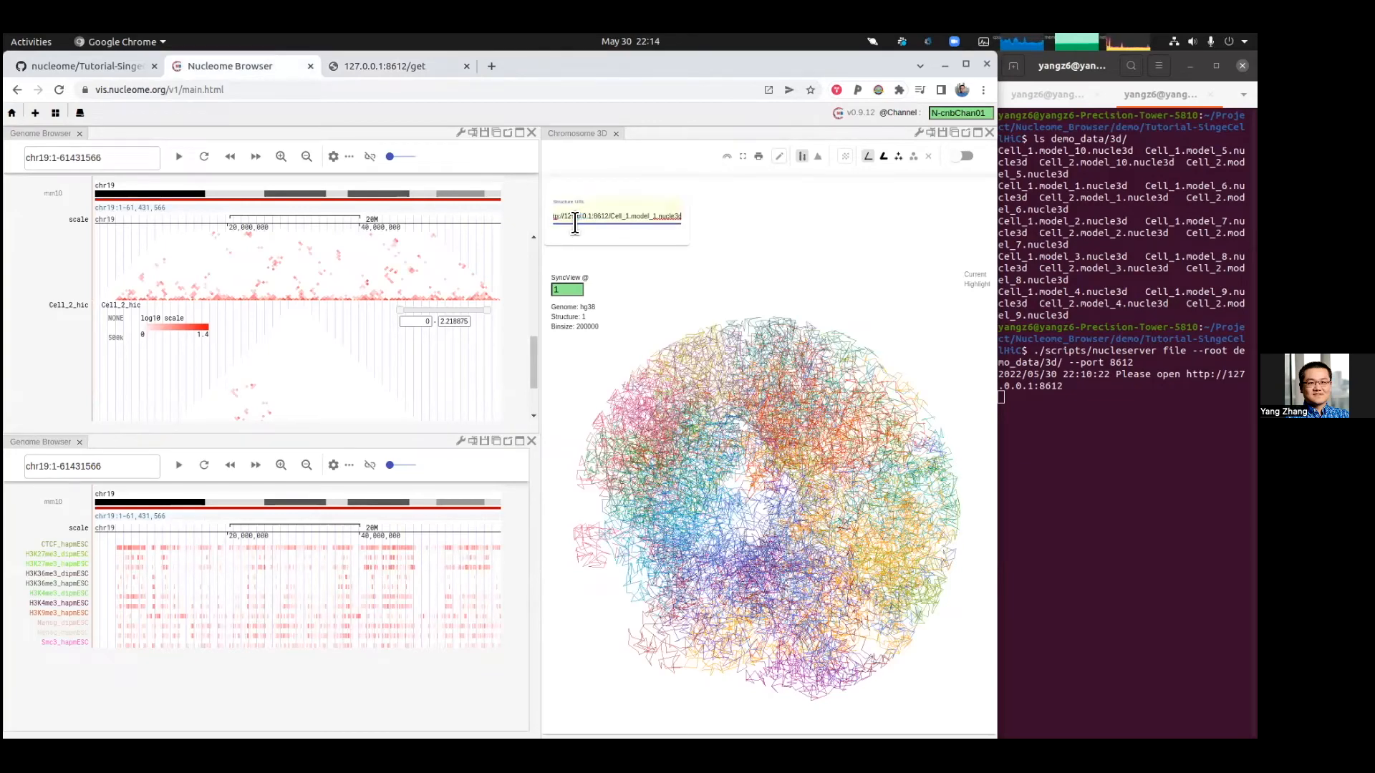
pyautogui.click(612, 220)
pyautogui.write('get/')
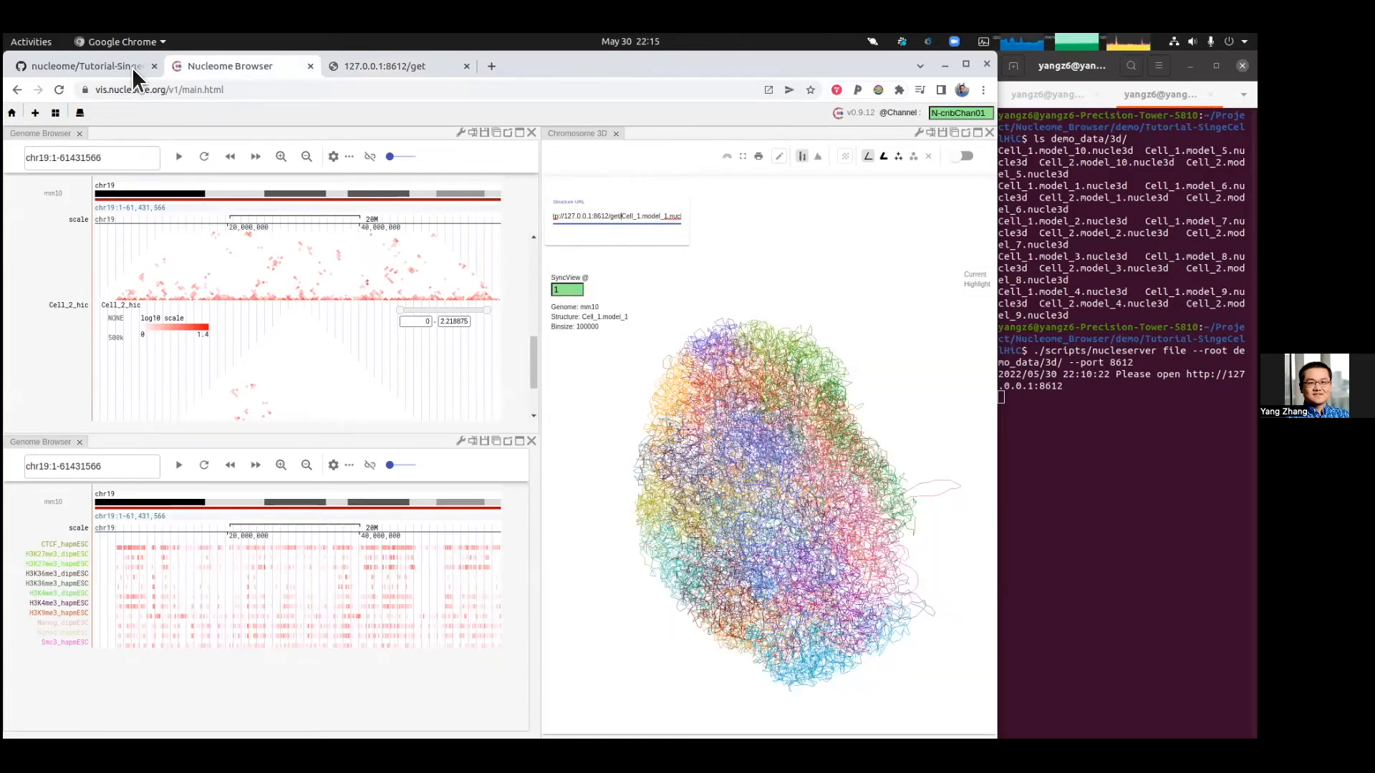
# Step: Return to the tutorial README and select the example nucle3d URL path in the 3D structure instructions
pyautogui.click(131, 67)
pyautogui.scroll(-5, 480, 544)
pyautogui.scroll(3, 480, 544)
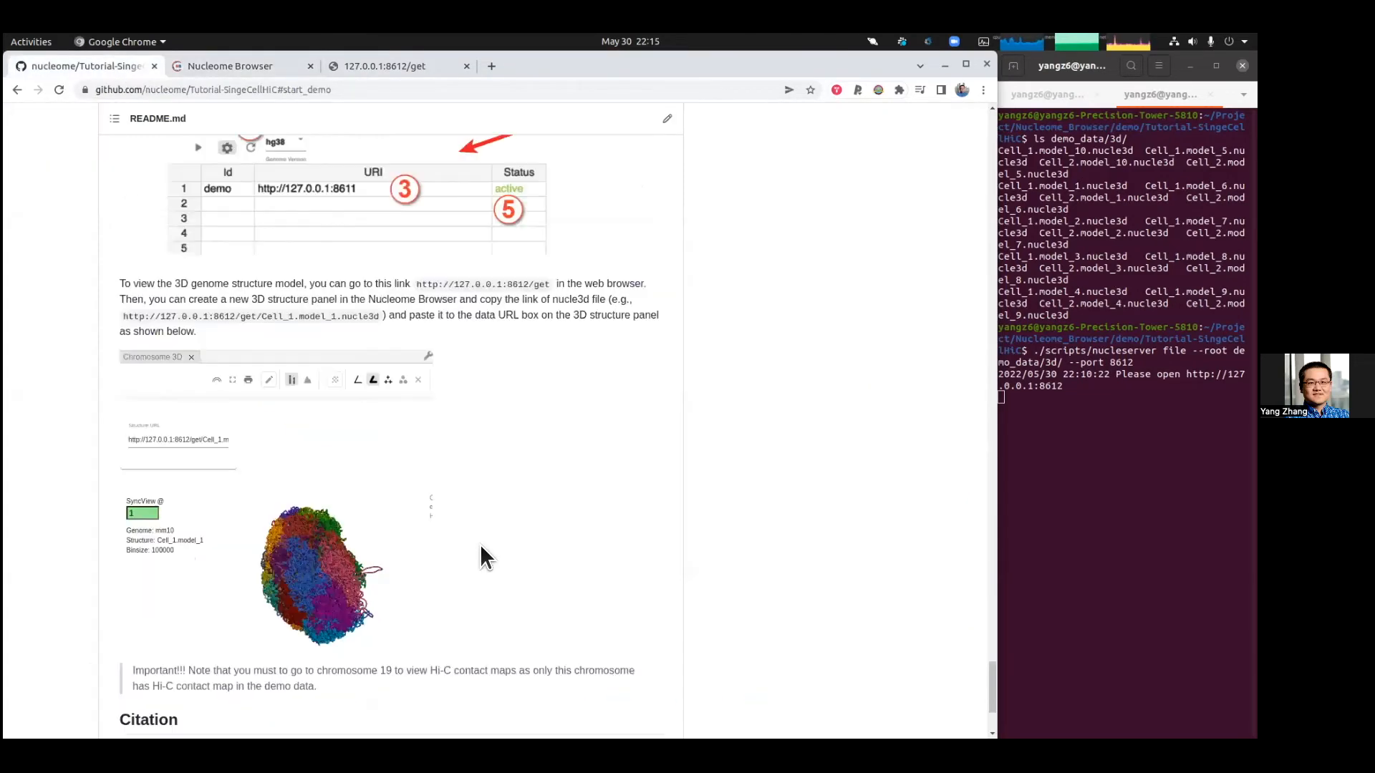
pyautogui.scroll(2, 480, 545)
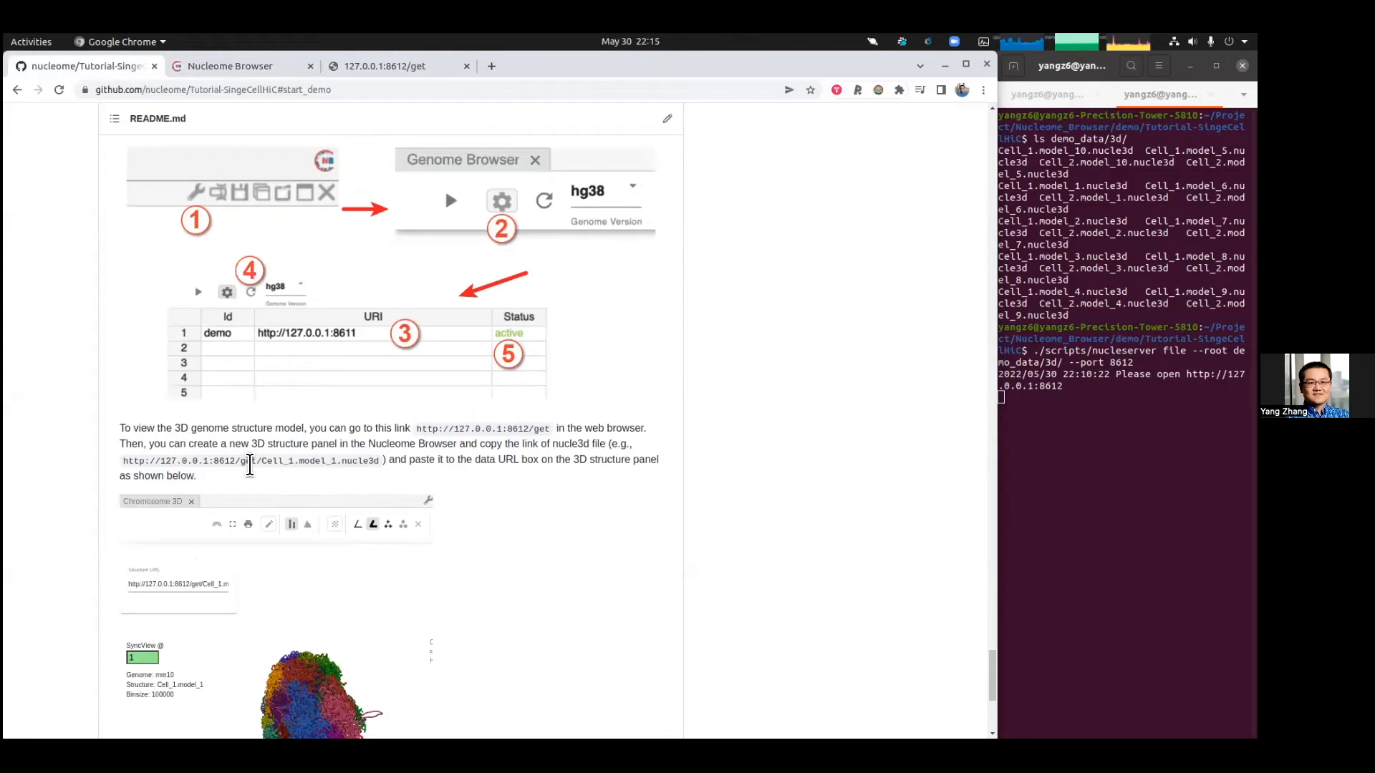
pyautogui.moveTo(240, 461); pyautogui.dragTo(375, 460)
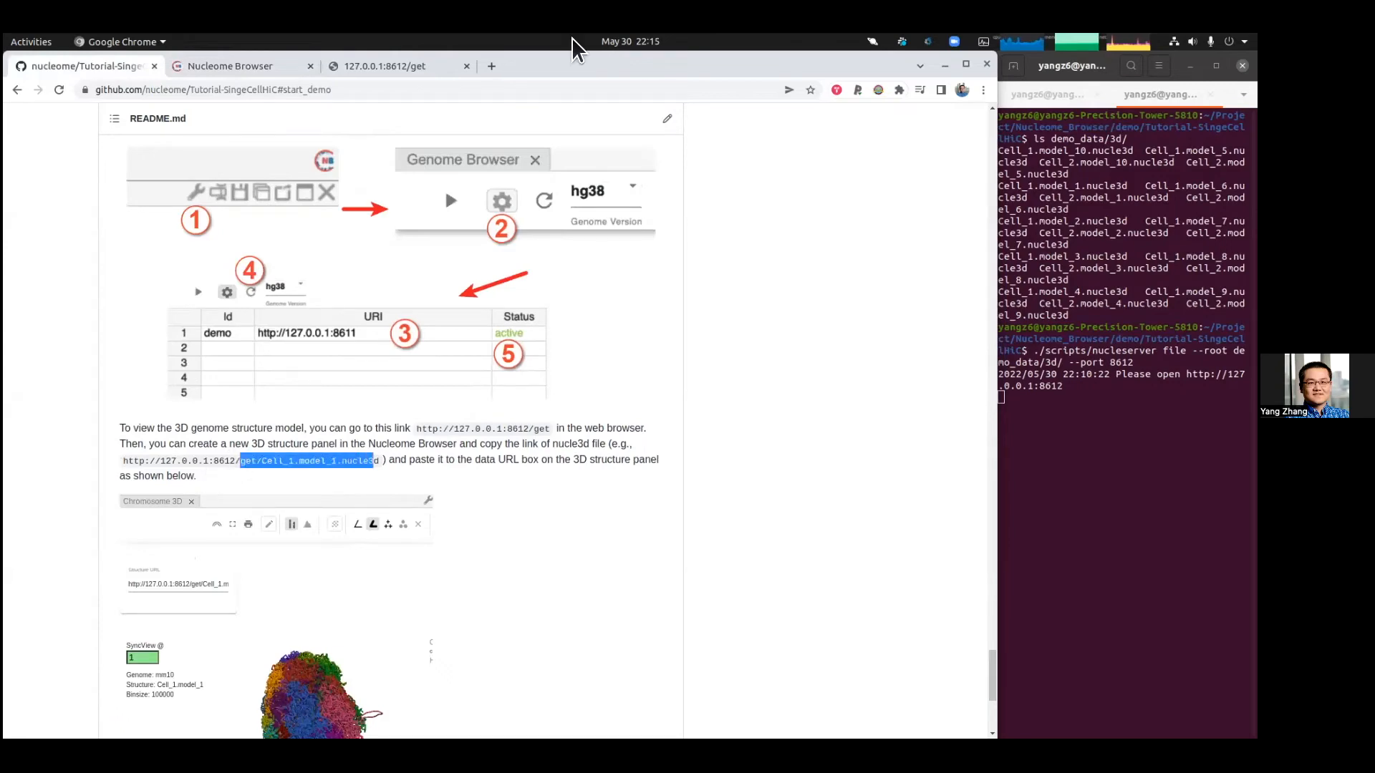
# Step: Return to the Nucleome Browser and duplicate the Chromosome 3D panel, placing the copy beneath the original
pyautogui.hotkey('ctrl', 'Tab')
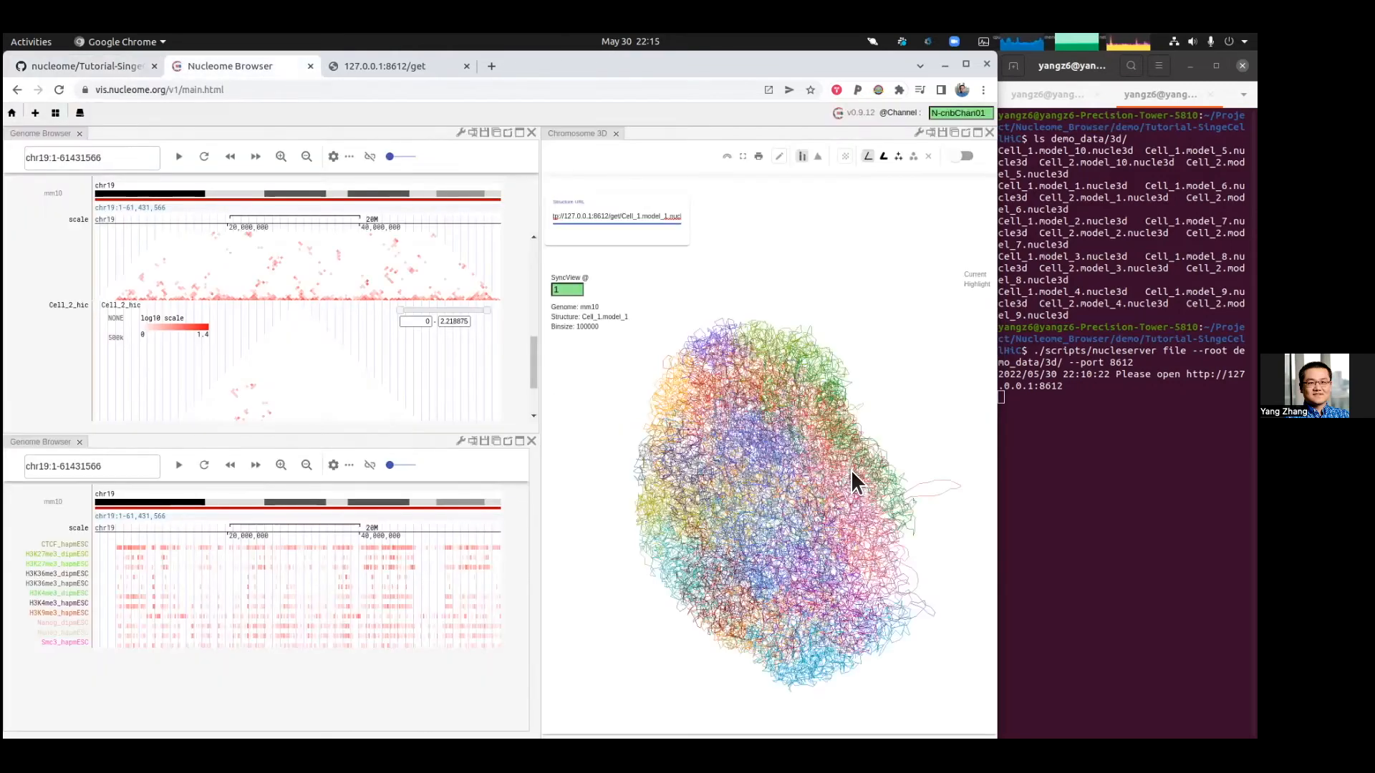
pyautogui.moveTo(843, 437); pyautogui.dragTo(897, 466)
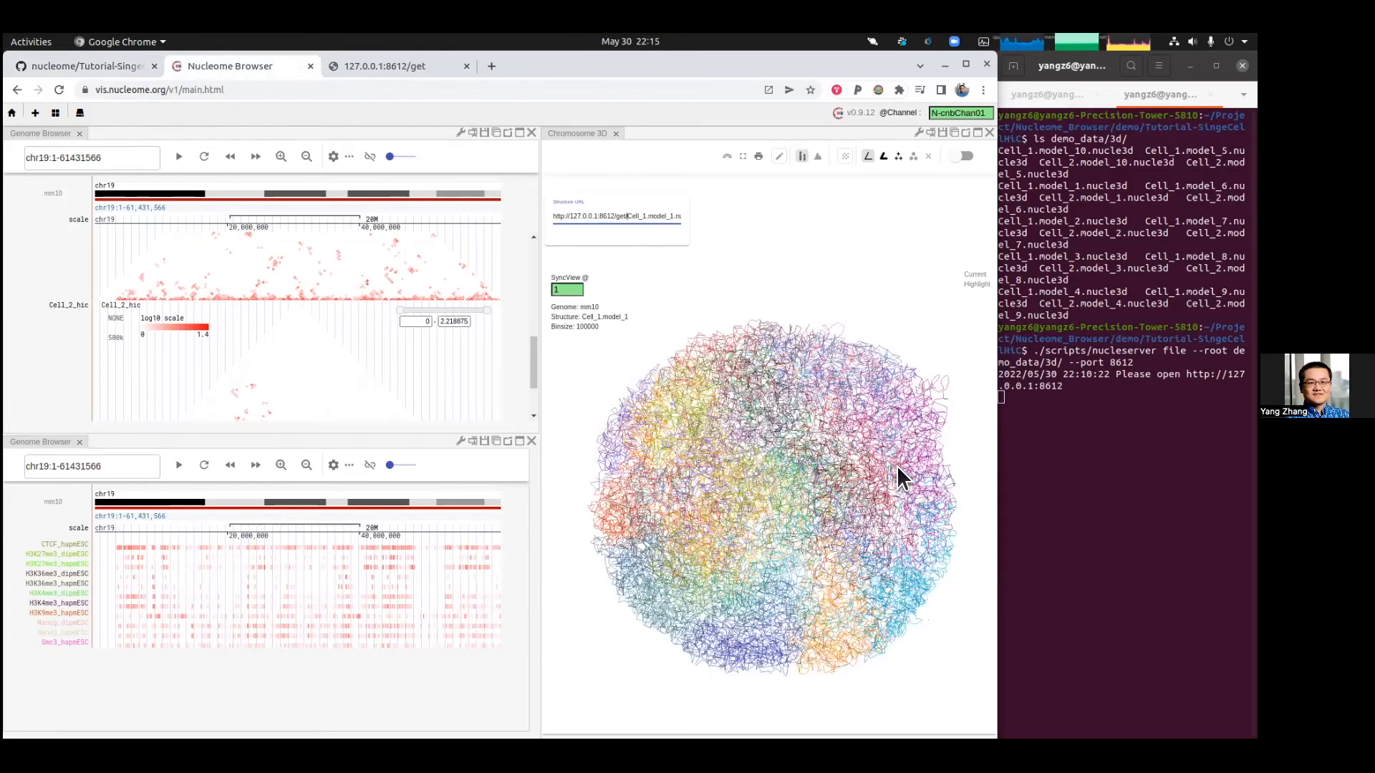
pyautogui.click(954, 133)
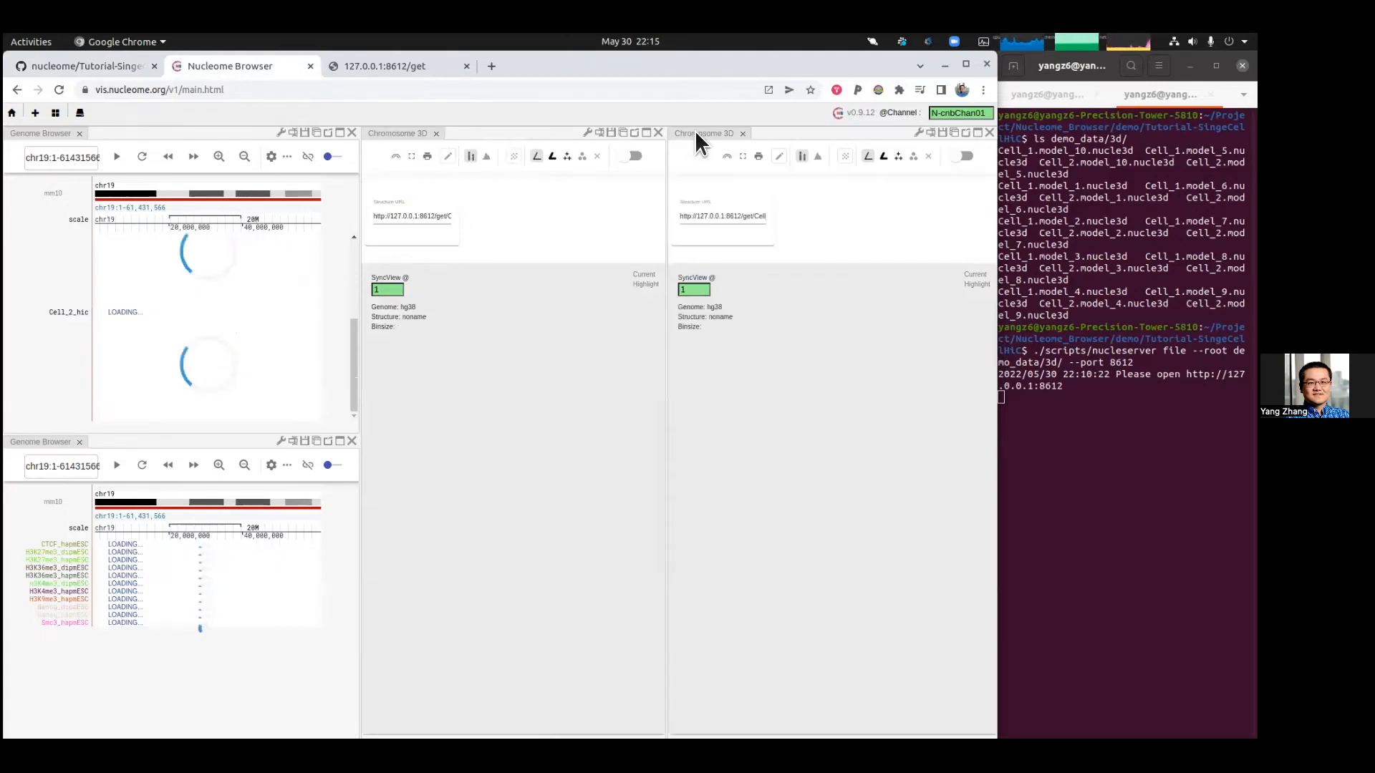
pyautogui.moveTo(686, 571); pyautogui.dragTo(665, 472)
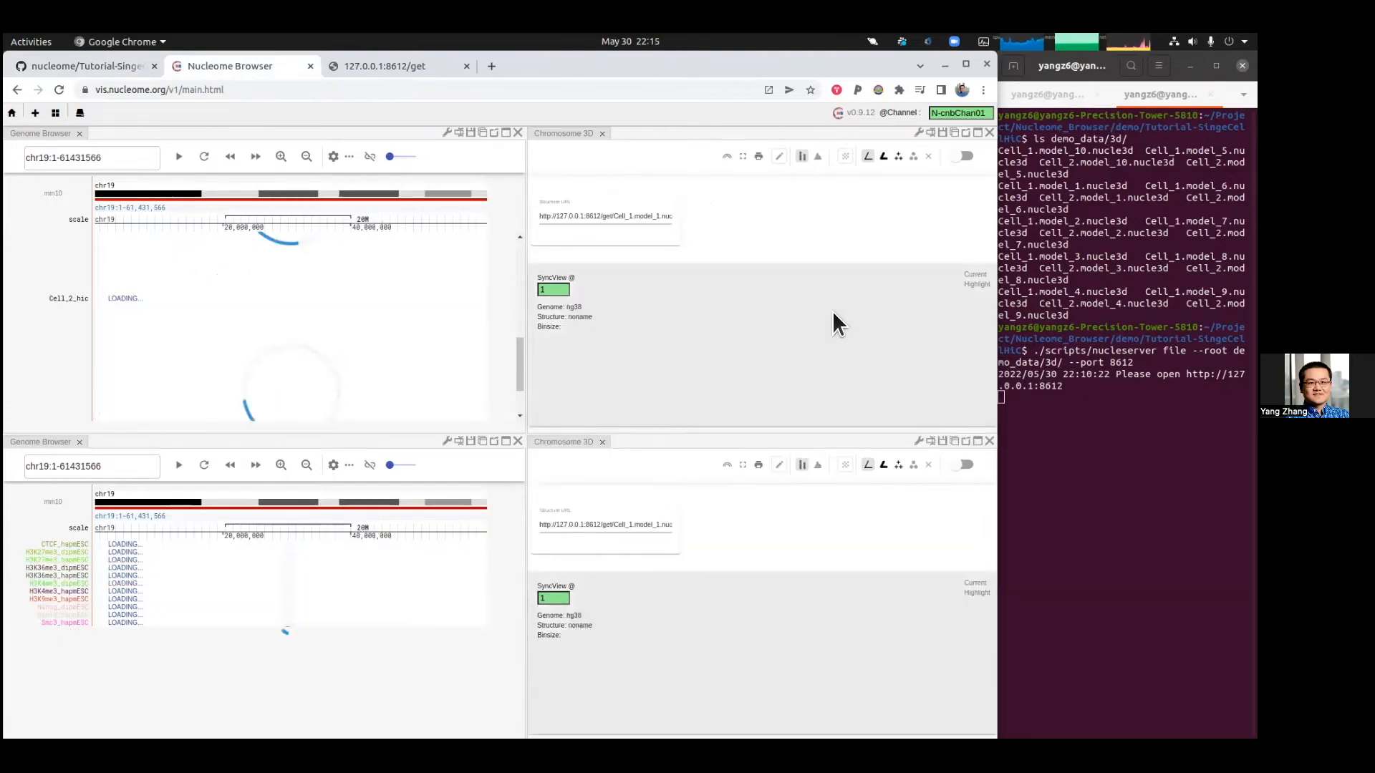
# Step: Load the structure in the lower 3D panel, changing its URL to Cell_2.model_1.nucle3d
pyautogui.click(632, 525)
pyautogui.press('Return')
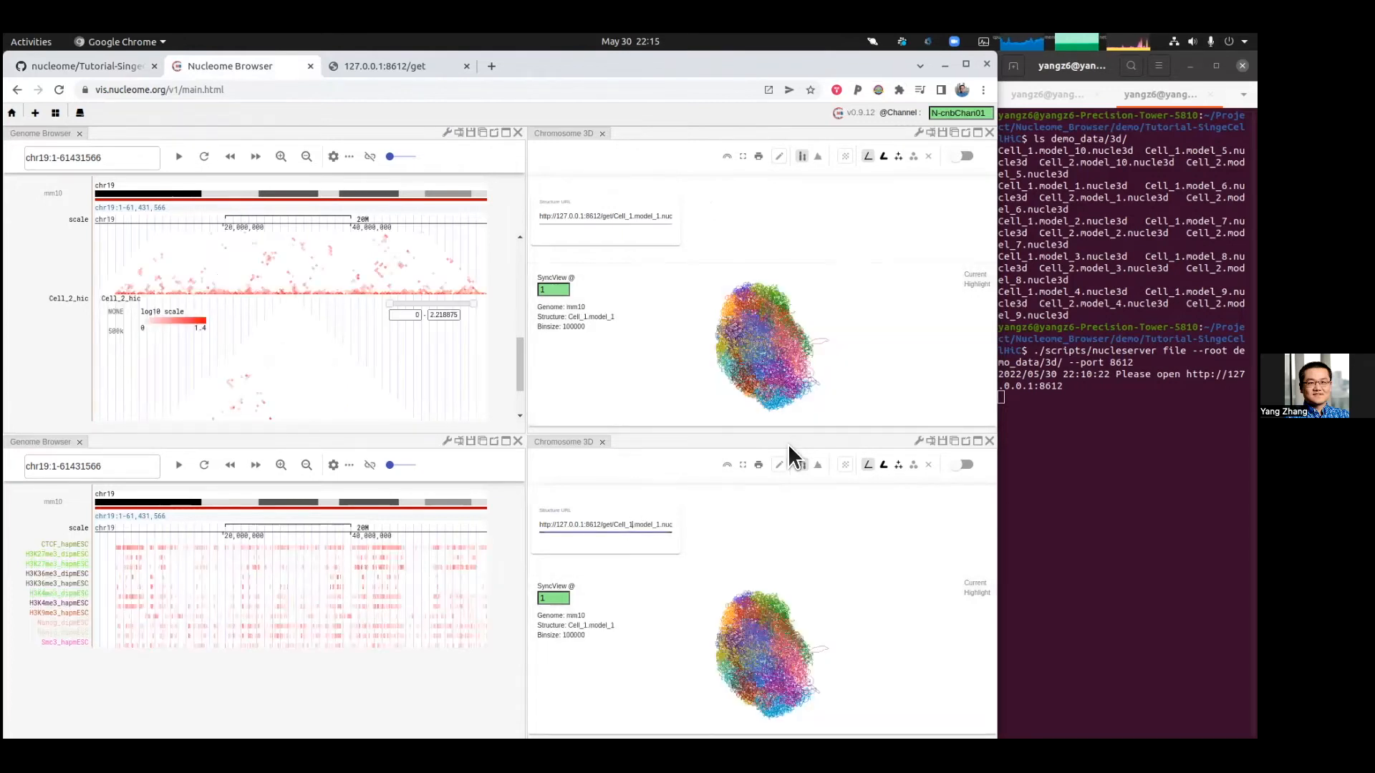
pyautogui.press('BackSpace')
pyautogui.write('2')
pyautogui.press('Return')
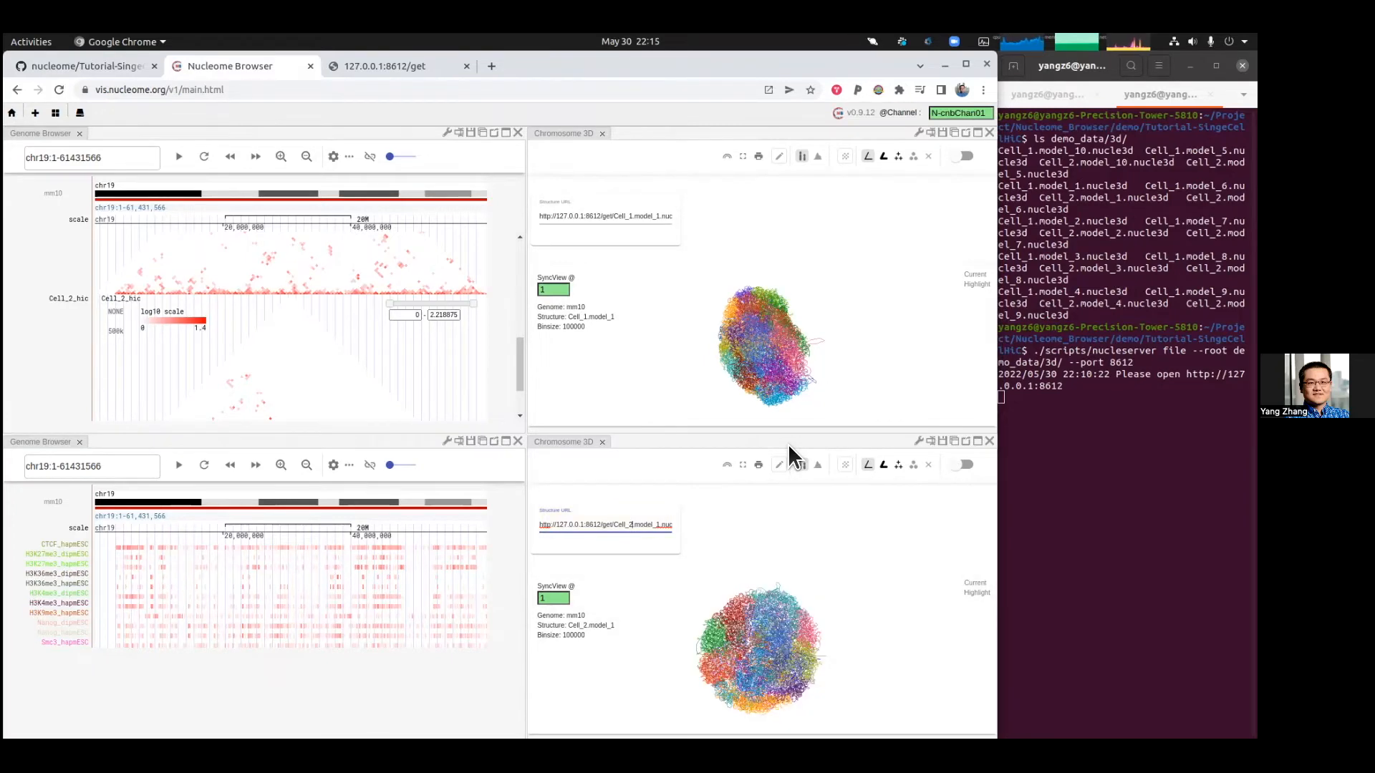
# Step: Set the lower Chromosome 3D panel's SyncView channel to 2
pyautogui.moveTo(763, 354); pyautogui.dragTo(723, 348)
pyautogui.doubleClick(545, 599)
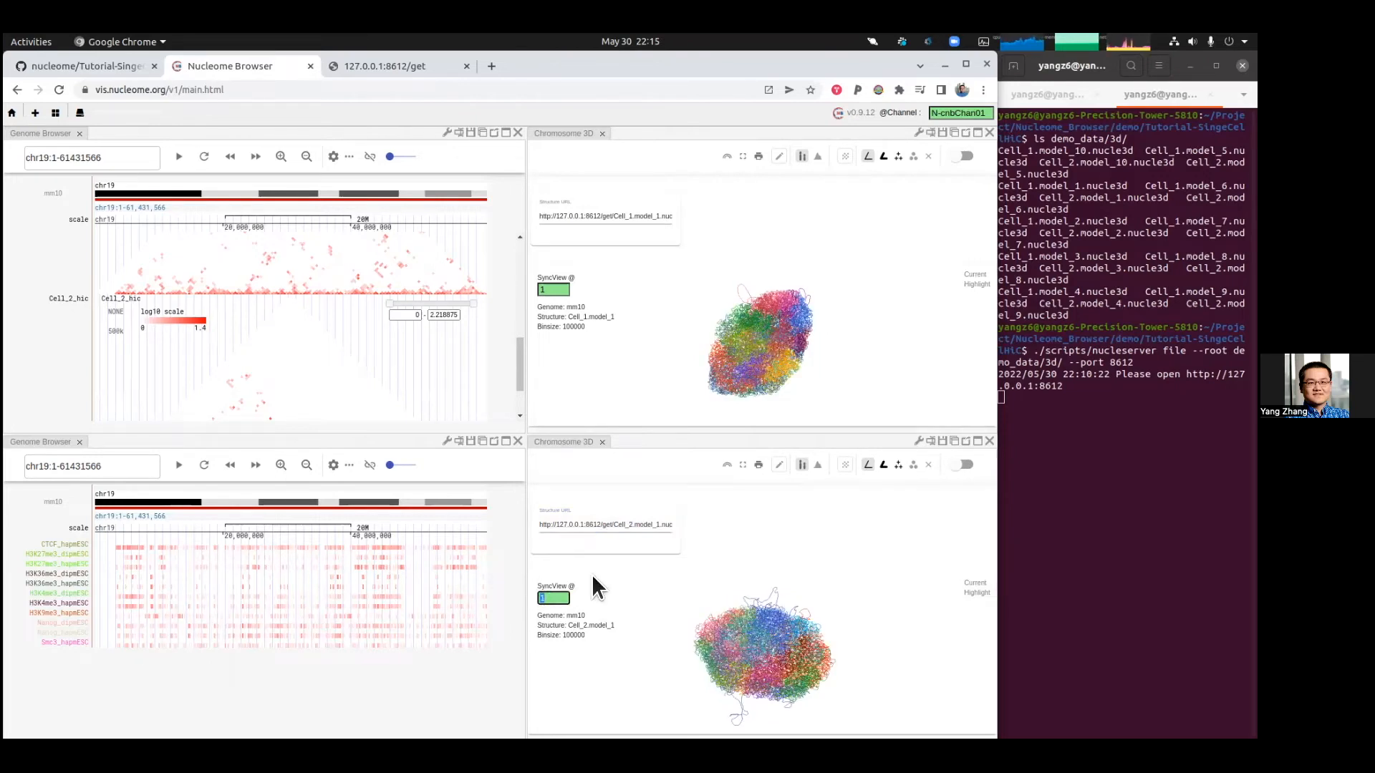
pyautogui.write('2')
# Step: Switch both Chromosome 3D panels to the tube rendering style
pyautogui.moveTo(775, 344); pyautogui.dragTo(735, 320)
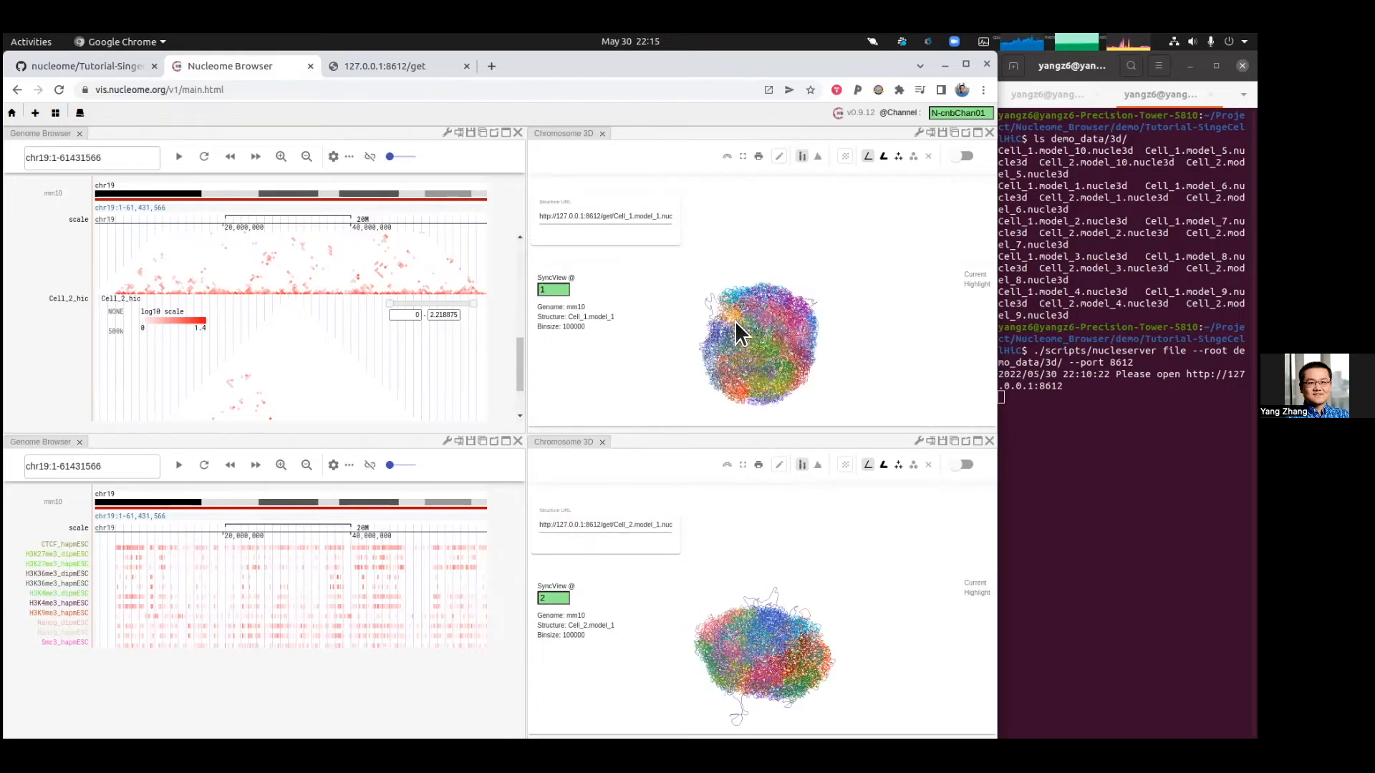
pyautogui.moveTo(766, 666)
pyautogui.mouseDown()
pyautogui.moveTo(763, 573)
pyautogui.moveTo(776, 678)
pyautogui.moveTo(750, 607)
pyautogui.moveTo(822, 633)
pyautogui.moveTo(753, 643)
pyautogui.mouseUp()
pyautogui.scroll(5, 764, 650)
pyautogui.scroll(-3, 764, 650)
pyautogui.scroll(2, 772, 649)
pyautogui.moveTo(780, 648); pyautogui.dragTo(775, 611)
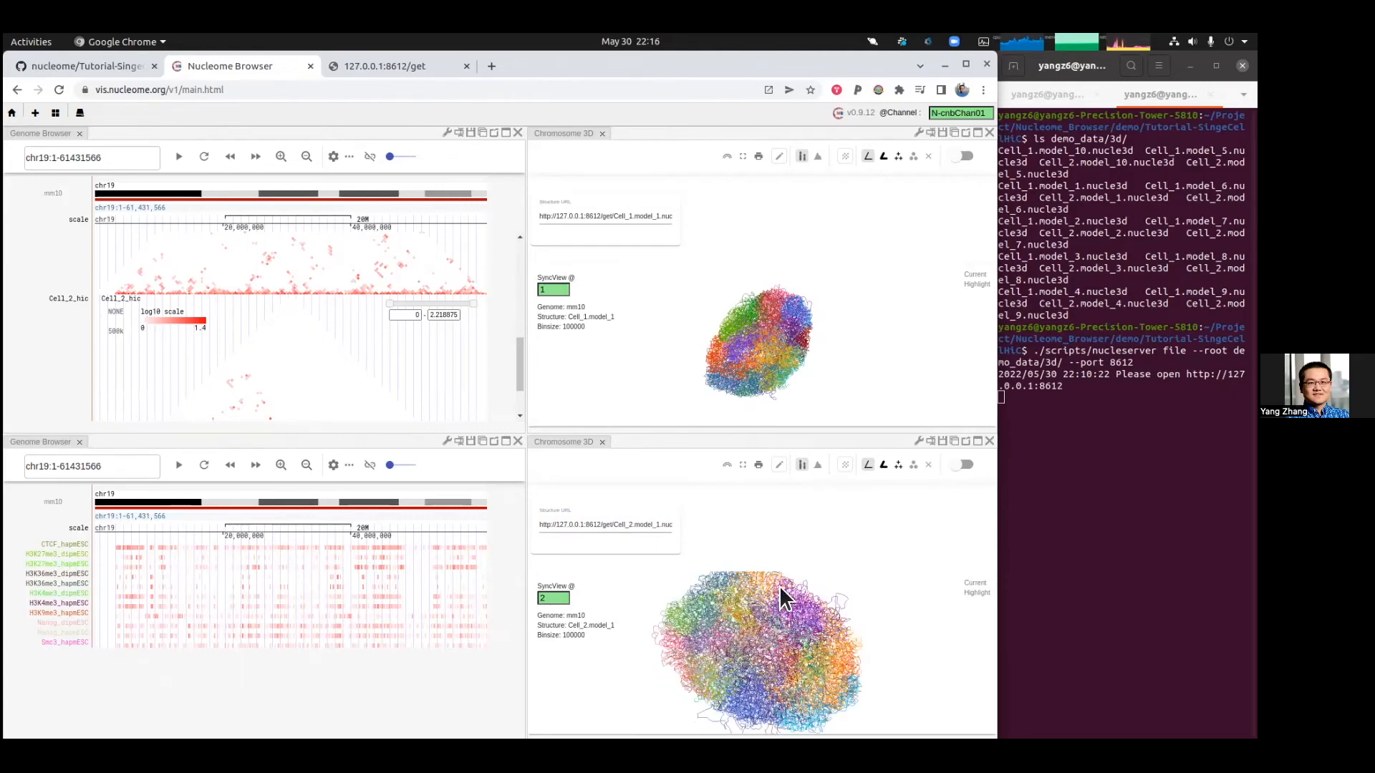
pyautogui.click(885, 466)
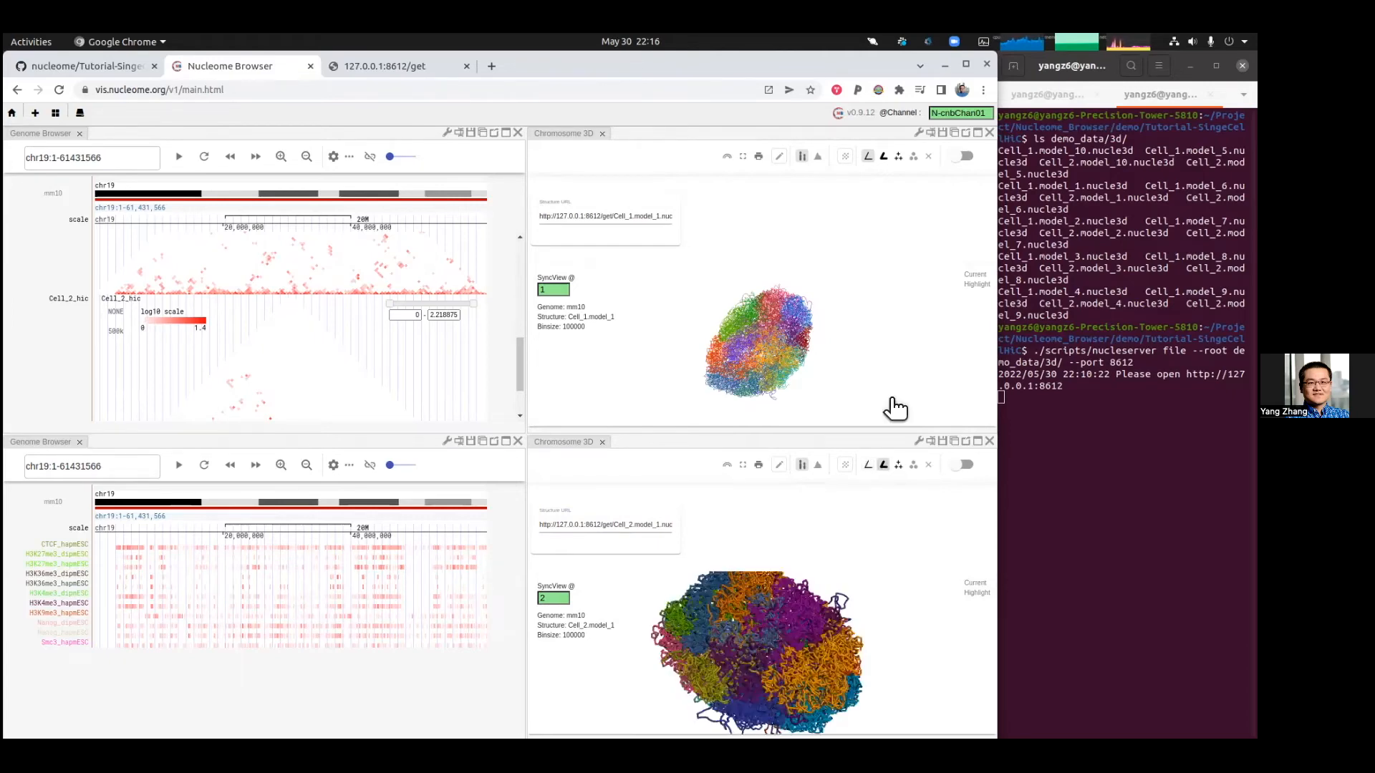
pyautogui.click(884, 156)
# Step: Turn on the highlight toggle in both Chromosome 3D panels
pyautogui.moveTo(775, 359)
pyautogui.mouseDown()
pyautogui.moveTo(736, 300)
pyautogui.moveTo(832, 328)
pyautogui.moveTo(753, 349)
pyautogui.mouseUp()
pyautogui.scroll(2, 756, 358)
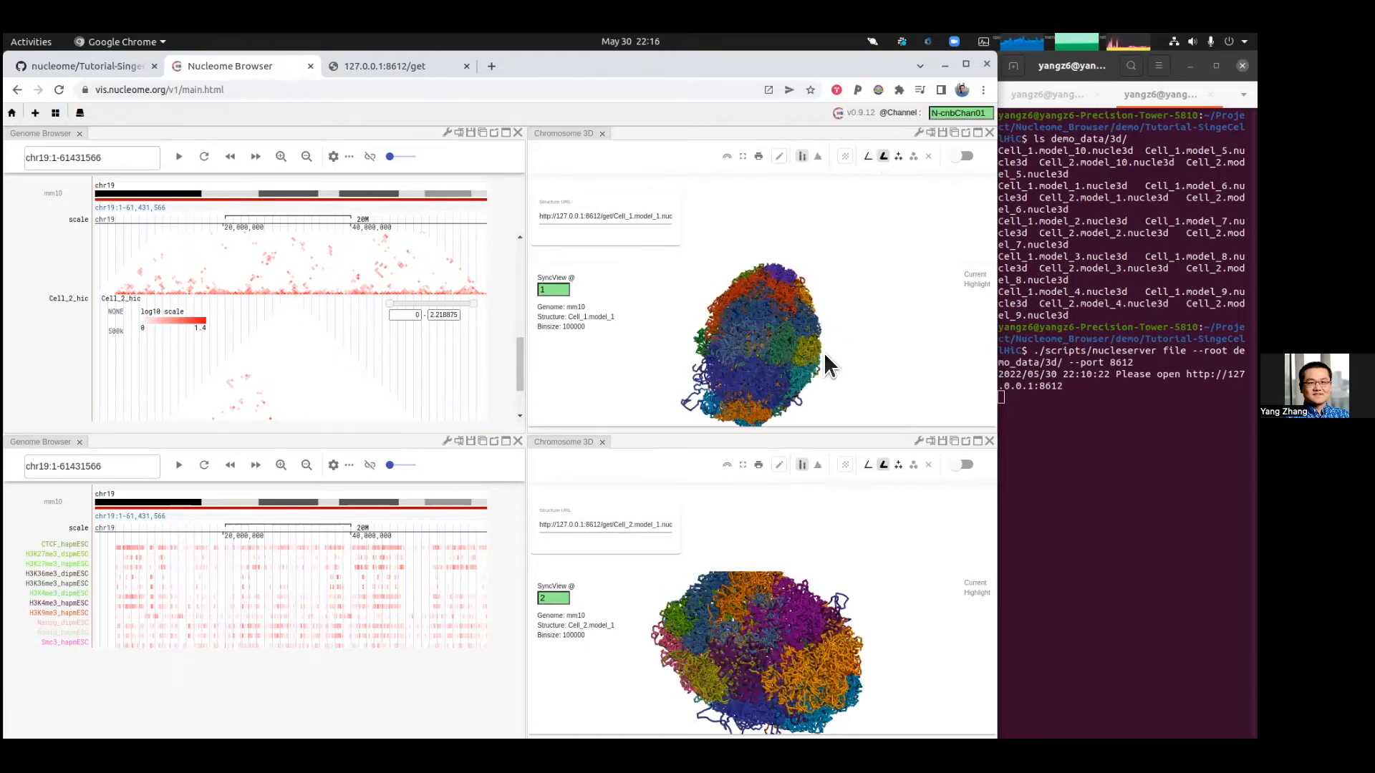
pyautogui.moveTo(517, 365); pyautogui.dragTo(497, 253)
pyautogui.scroll(-2, 393, 336)
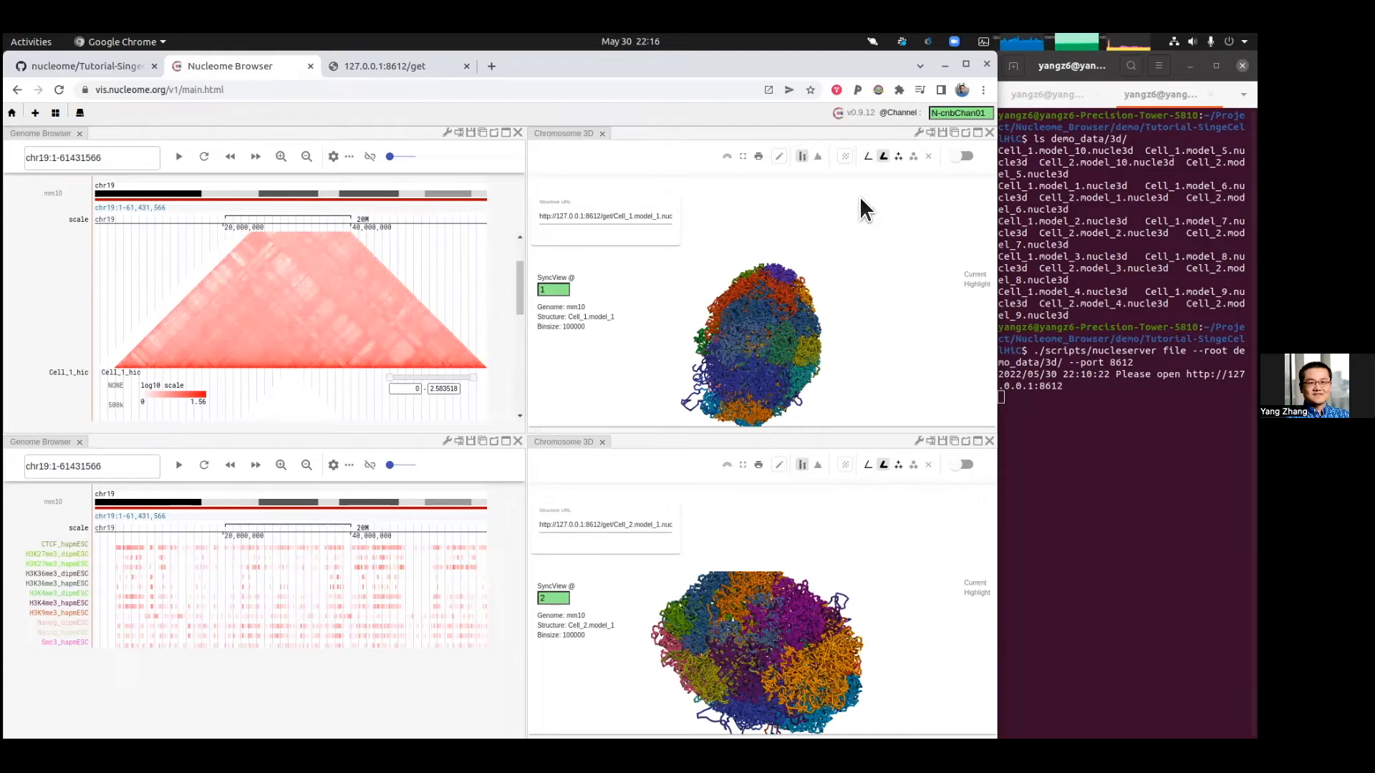
pyautogui.click(960, 157)
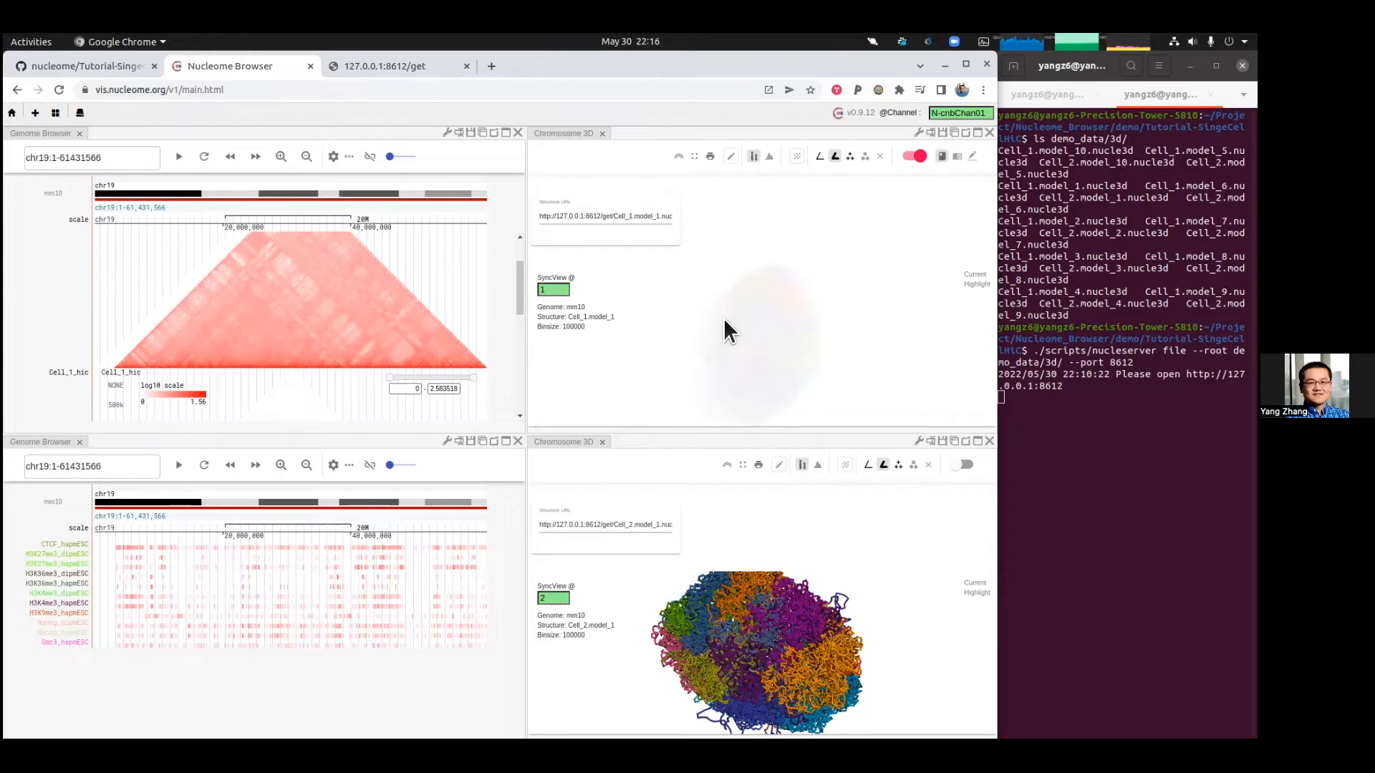
pyautogui.click(972, 156)
pyautogui.click(966, 470)
pyautogui.click(972, 465)
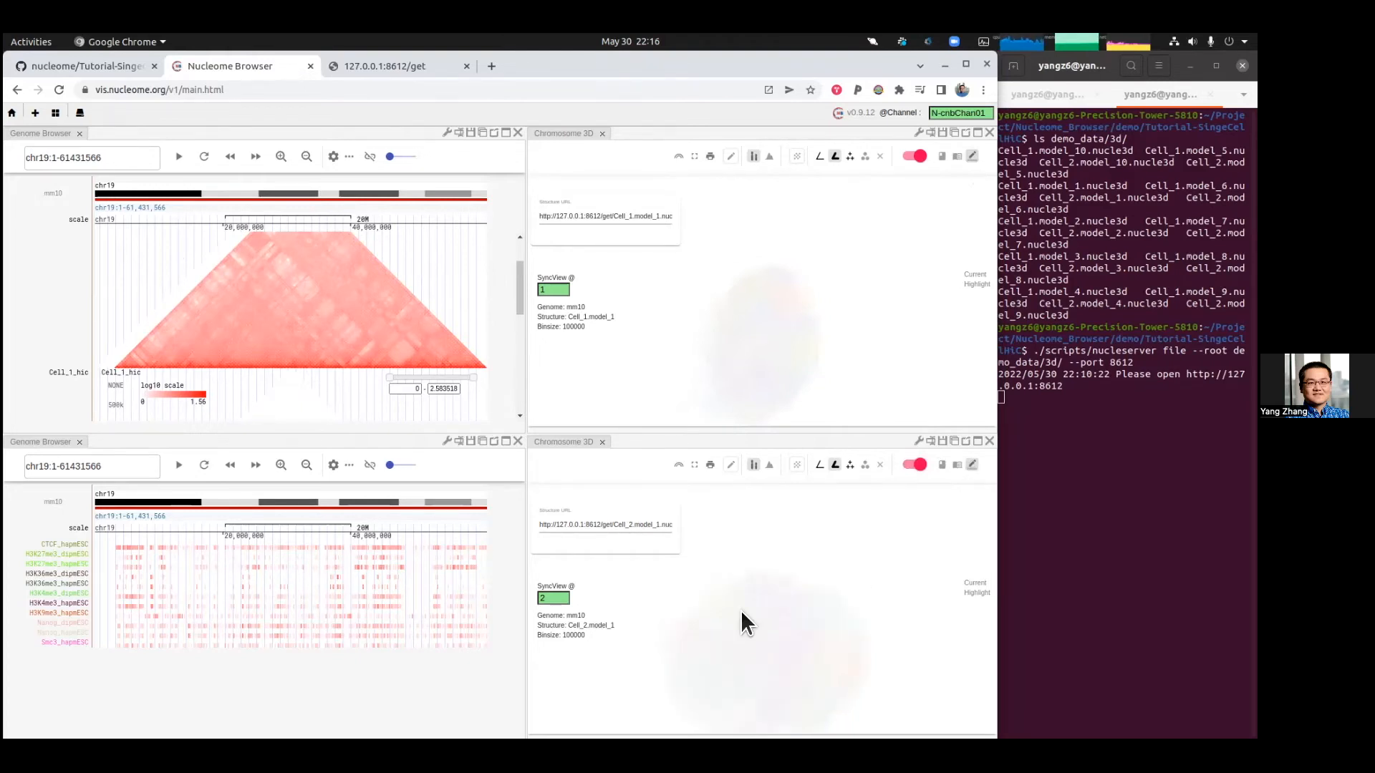
# Step: Select a square region on the Cell_2_hic contact map to highlight it, and zoom the genome view in
pyautogui.scroll(-1, 312, 315)
pyautogui.scroll(-5, 312, 315)
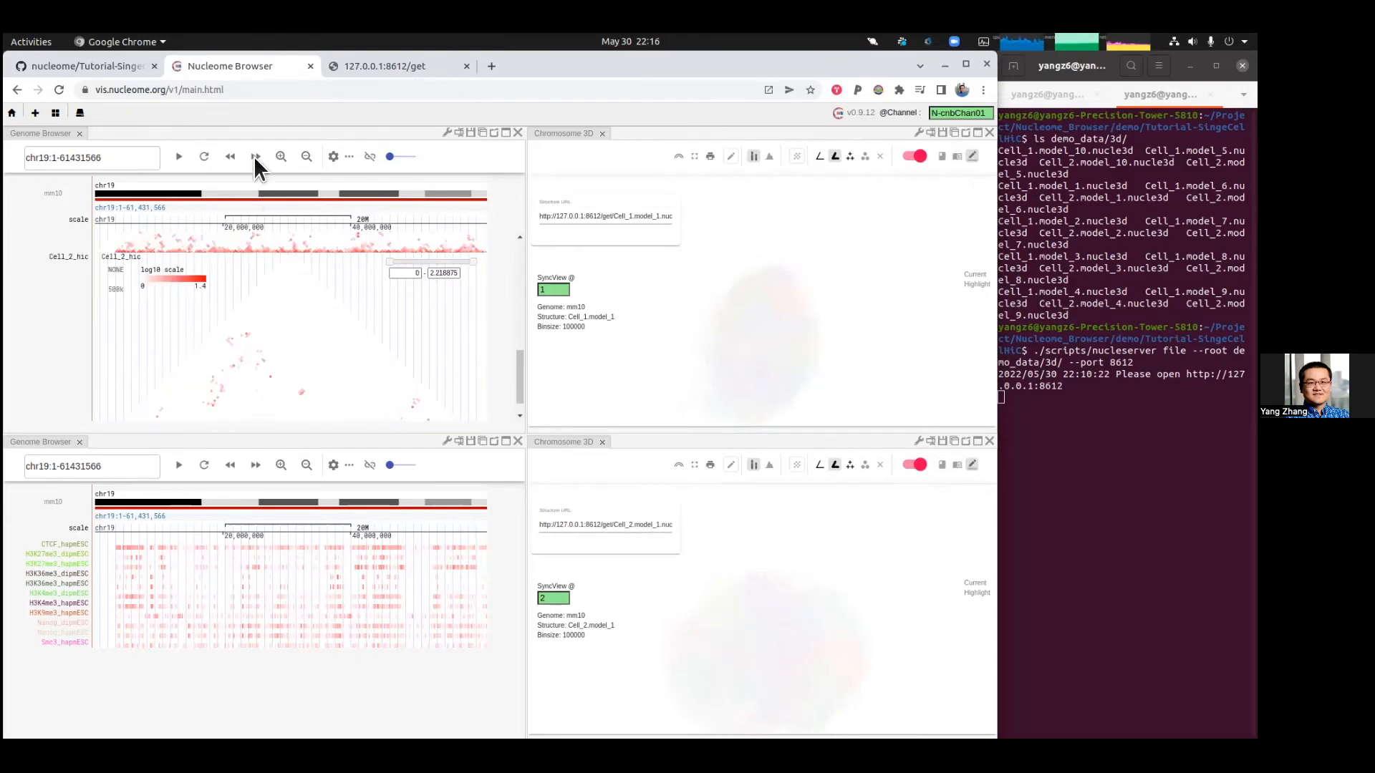
pyautogui.moveTo(297, 304); pyautogui.dragTo(301, 374)
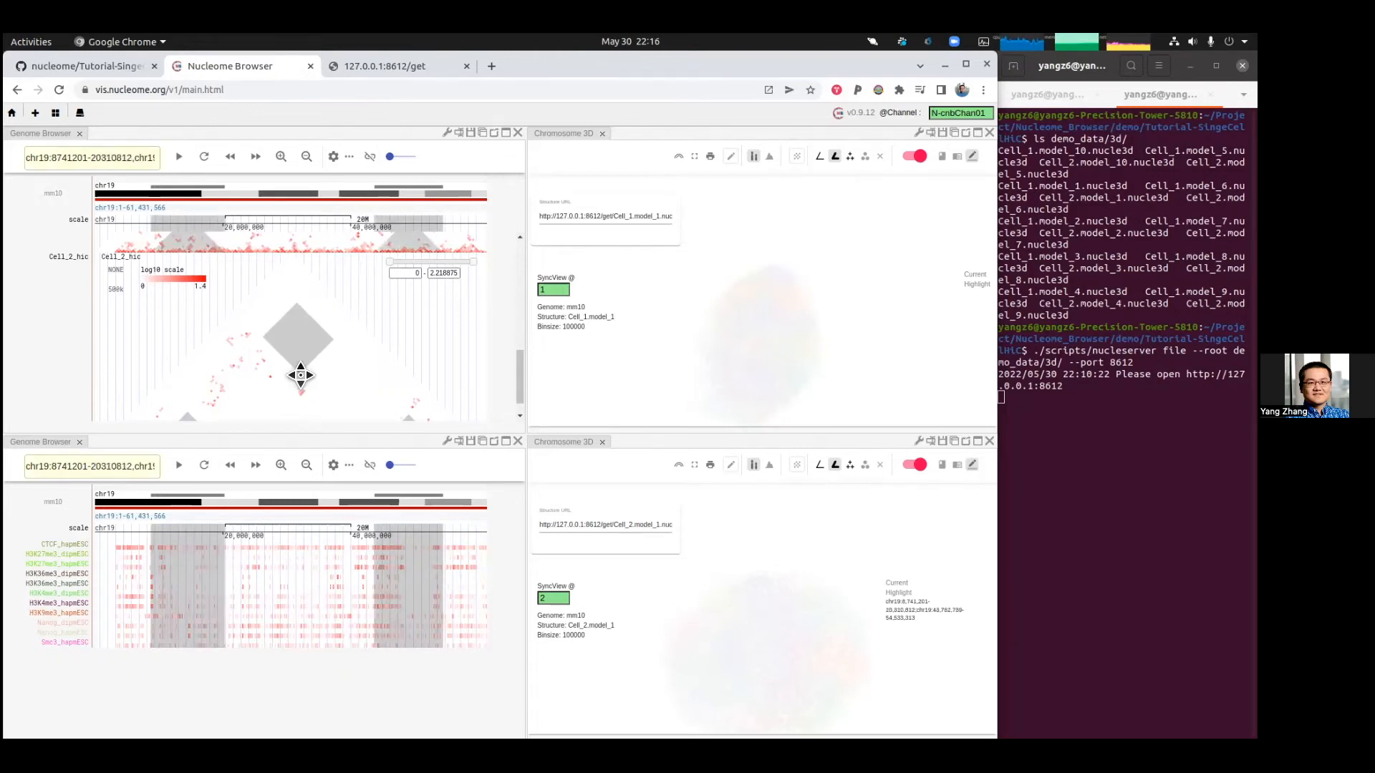
pyautogui.click(281, 156)
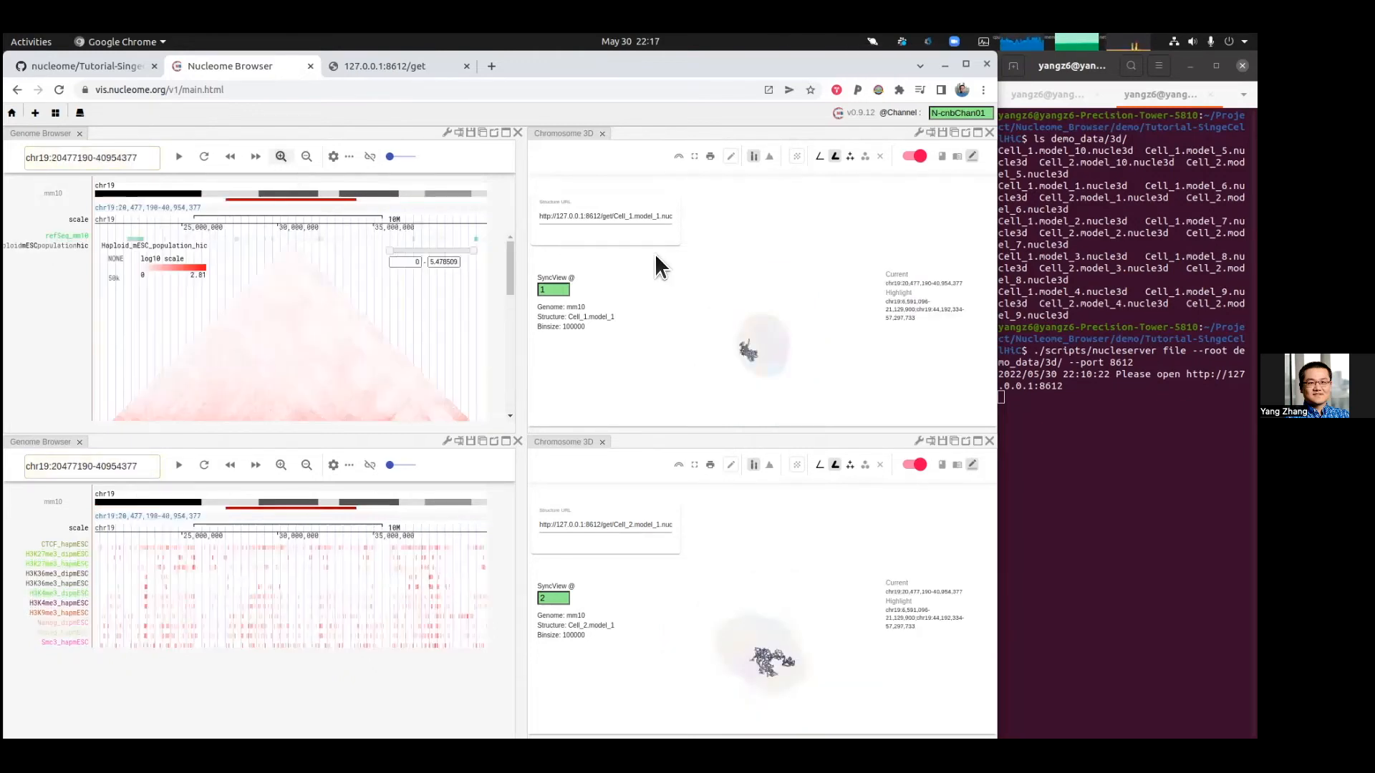
# Step: Rotate and zoom both 3D structures to examine the highlighted chromatin segments
pyautogui.moveTo(753, 358); pyautogui.dragTo(881, 308)
pyautogui.moveTo(755, 369); pyautogui.dragTo(773, 333)
pyautogui.scroll(5, 774, 337)
pyautogui.moveTo(789, 643); pyautogui.dragTo(787, 571)
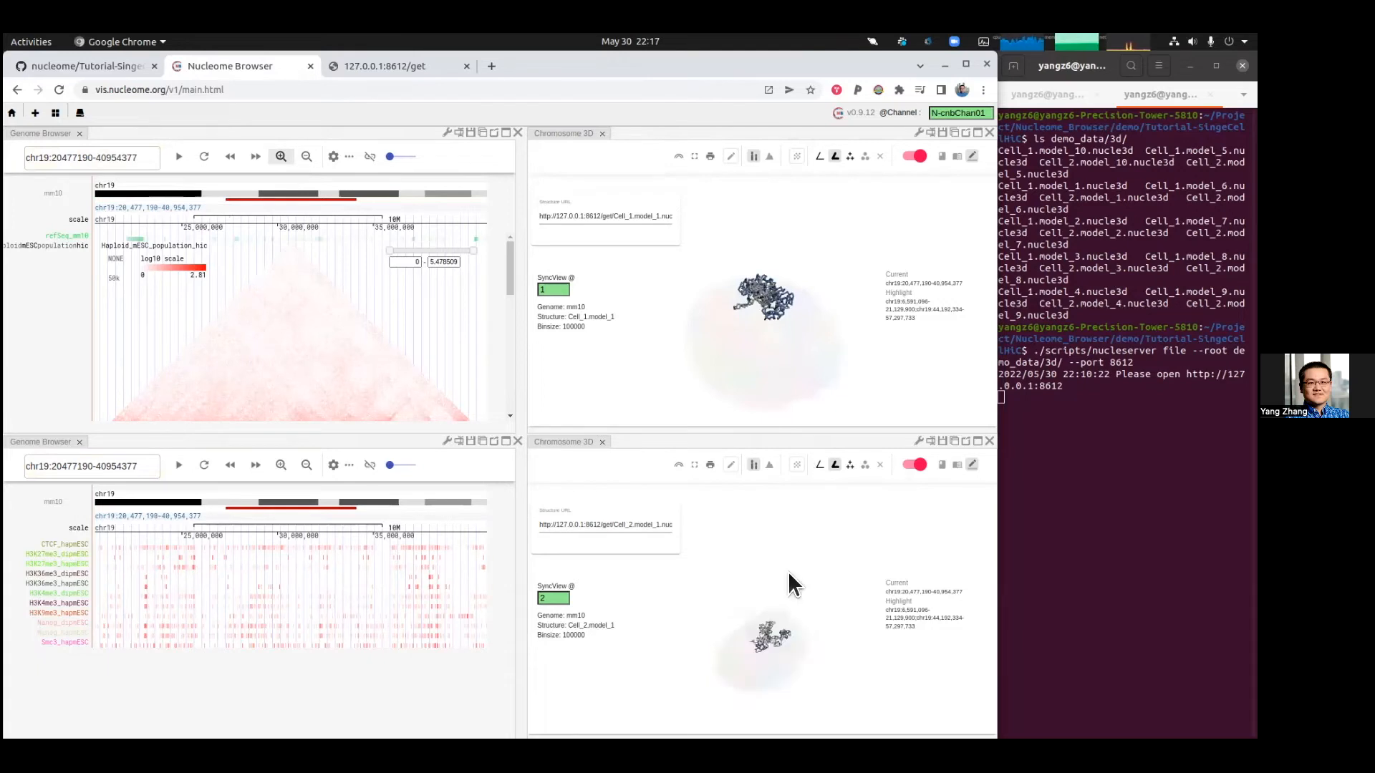
pyautogui.scroll(5, 766, 633)
pyautogui.scroll(3, 767, 633)
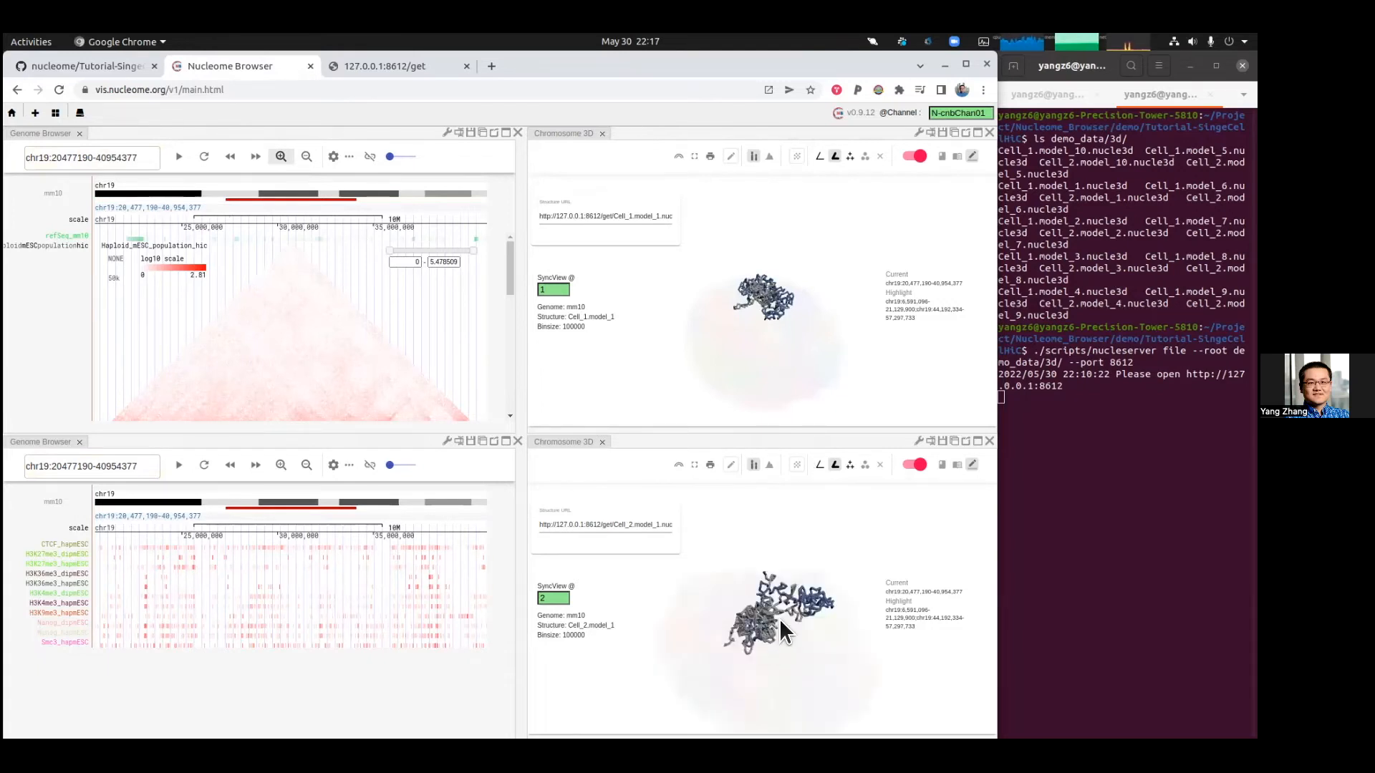
pyautogui.scroll(2, 777, 623)
pyautogui.scroll(5, 771, 639)
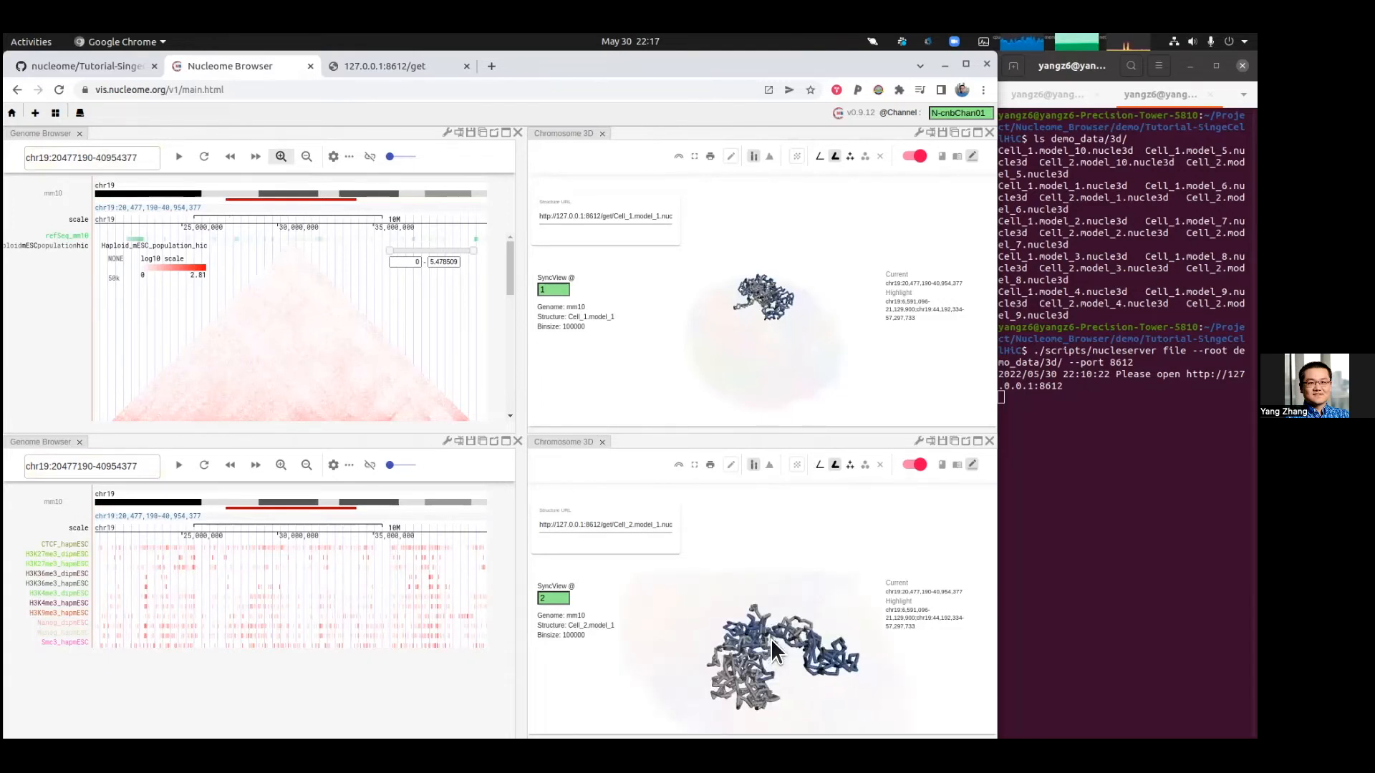
pyautogui.moveTo(772, 615); pyautogui.dragTo(770, 618)
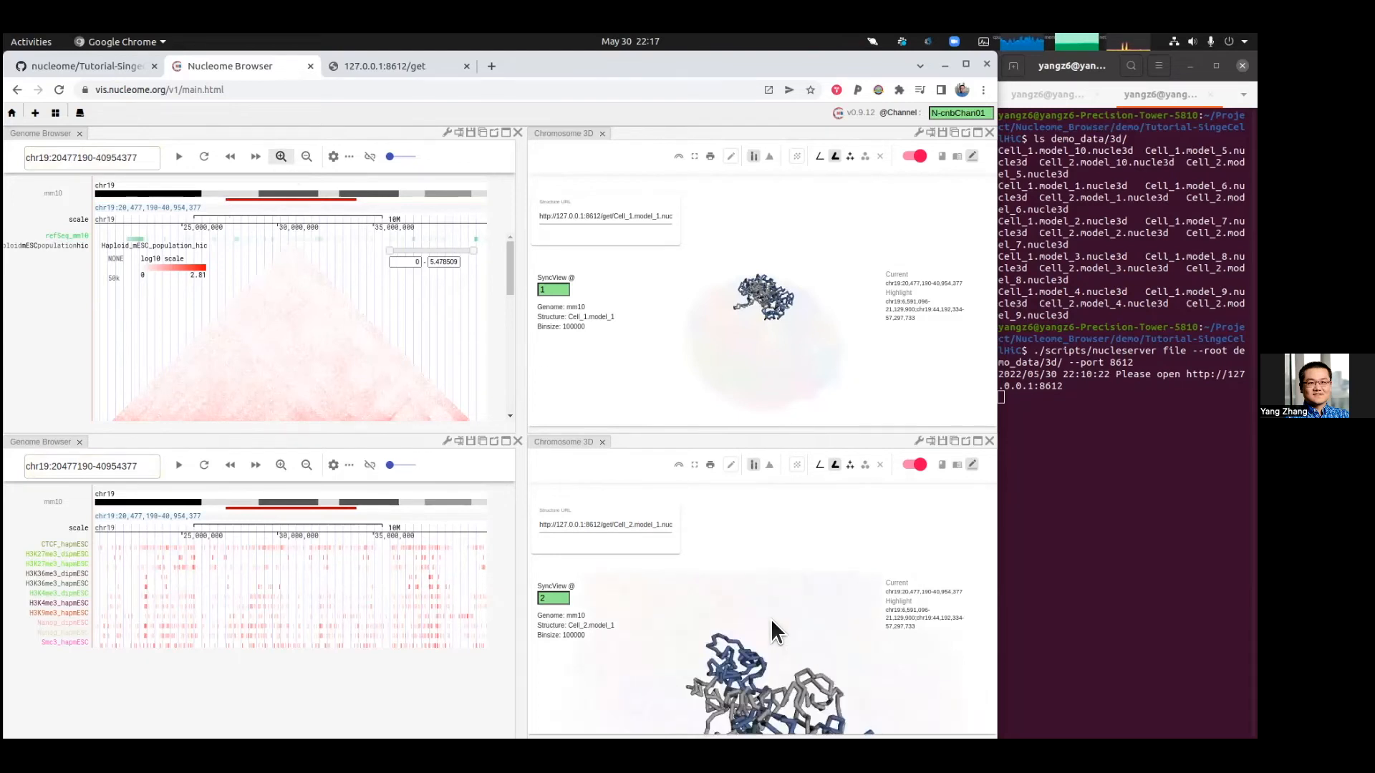
# Step: Zoom the genome view out and highlight a new square region on the Haploid_mESC_population_hic contact map
pyautogui.click(307, 157)
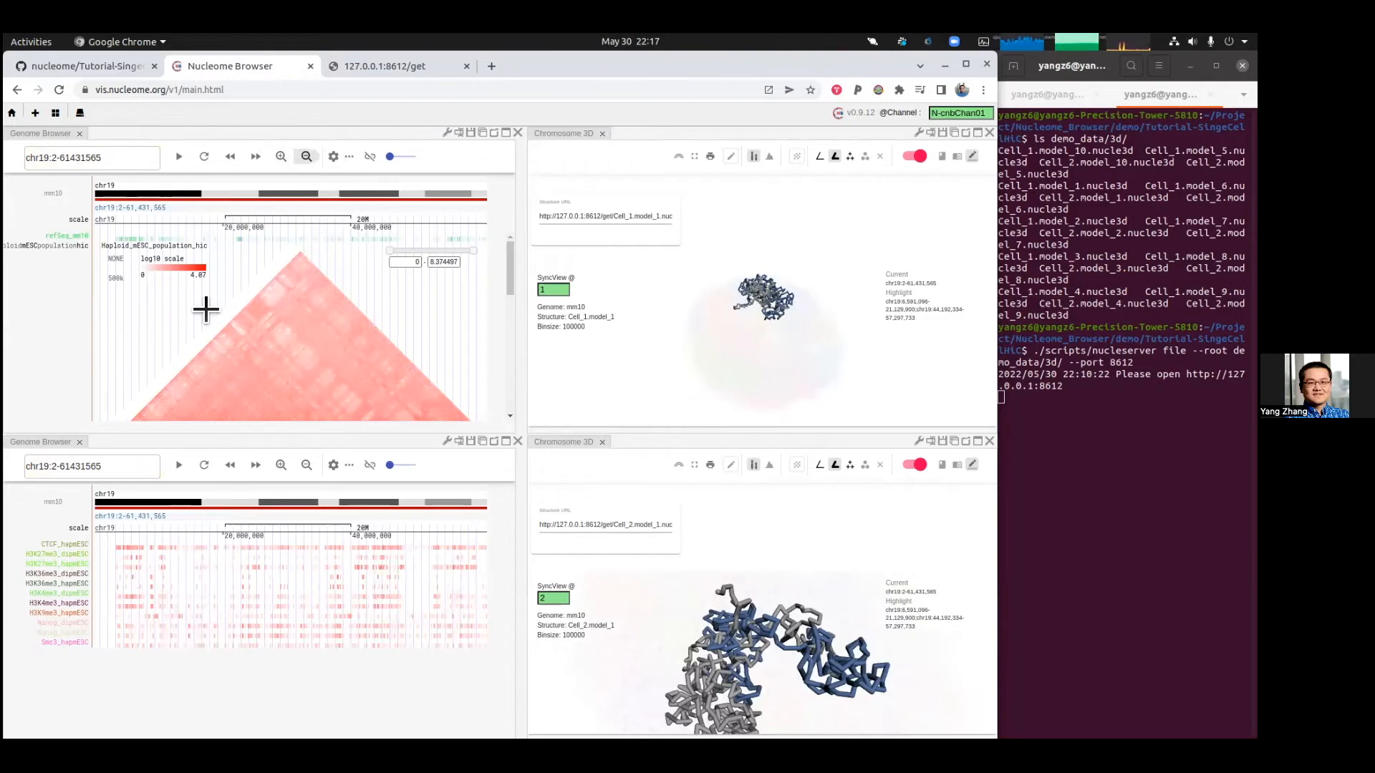
pyautogui.click(313, 374)
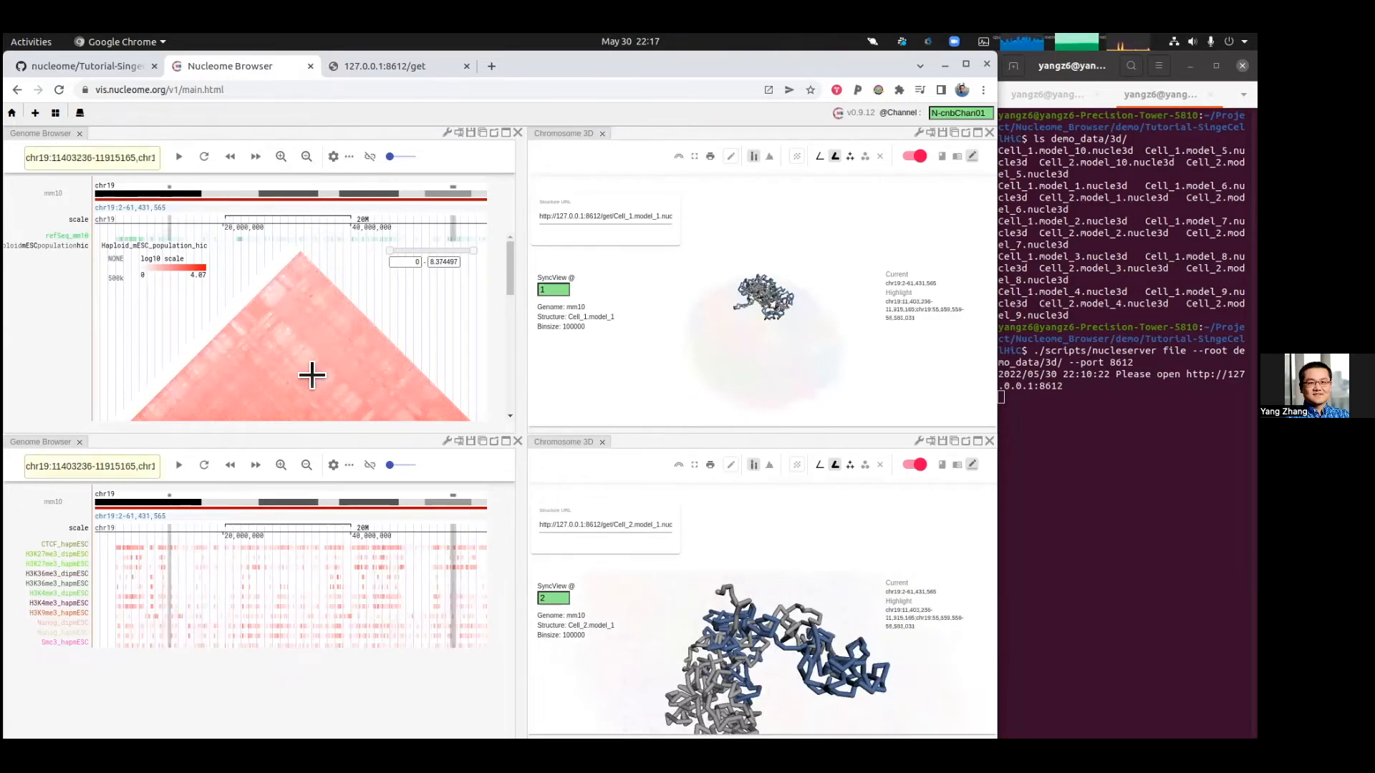
pyautogui.moveTo(302, 388); pyautogui.dragTo(299, 410)
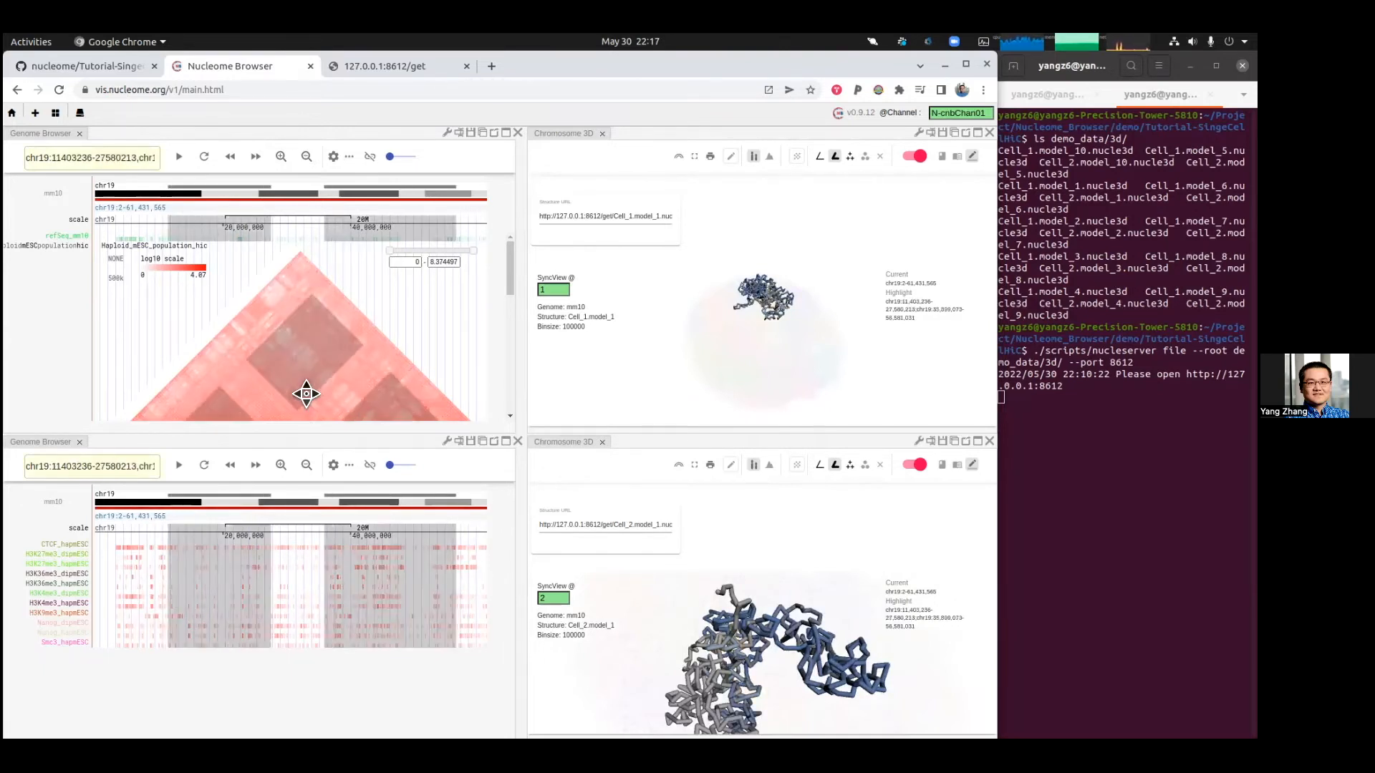
pyautogui.moveTo(292, 329); pyautogui.dragTo(303, 343)
pyautogui.moveTo(290, 290)
pyautogui.mouseDown()
pyautogui.moveTo(289, 273)
pyautogui.moveTo(358, 348)
pyautogui.mouseUp()
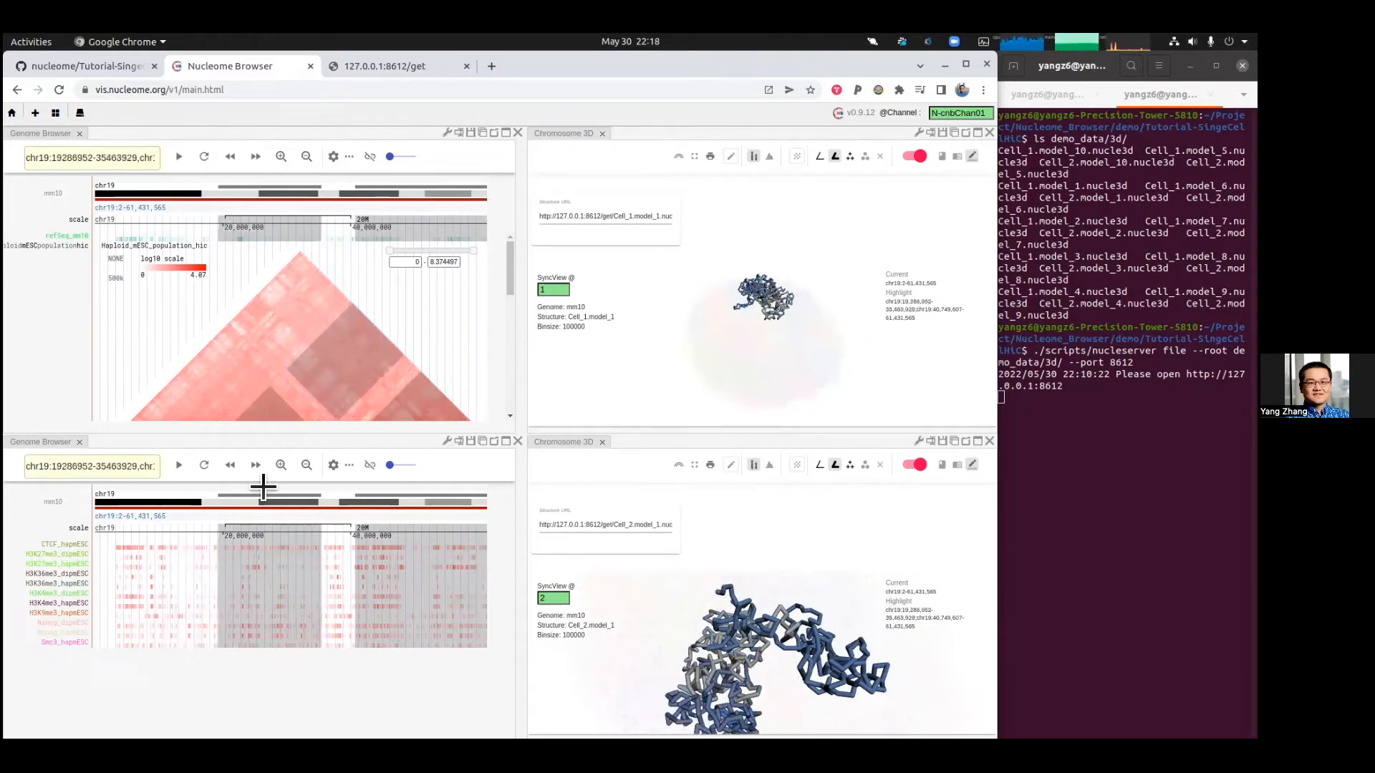
# Step: Examine the highlighted region across the Hi-C tracks and the Cell_2 structure
pyautogui.moveTo(801, 705)
pyautogui.mouseDown()
pyautogui.moveTo(789, 680)
pyautogui.moveTo(792, 702)
pyautogui.mouseUp()
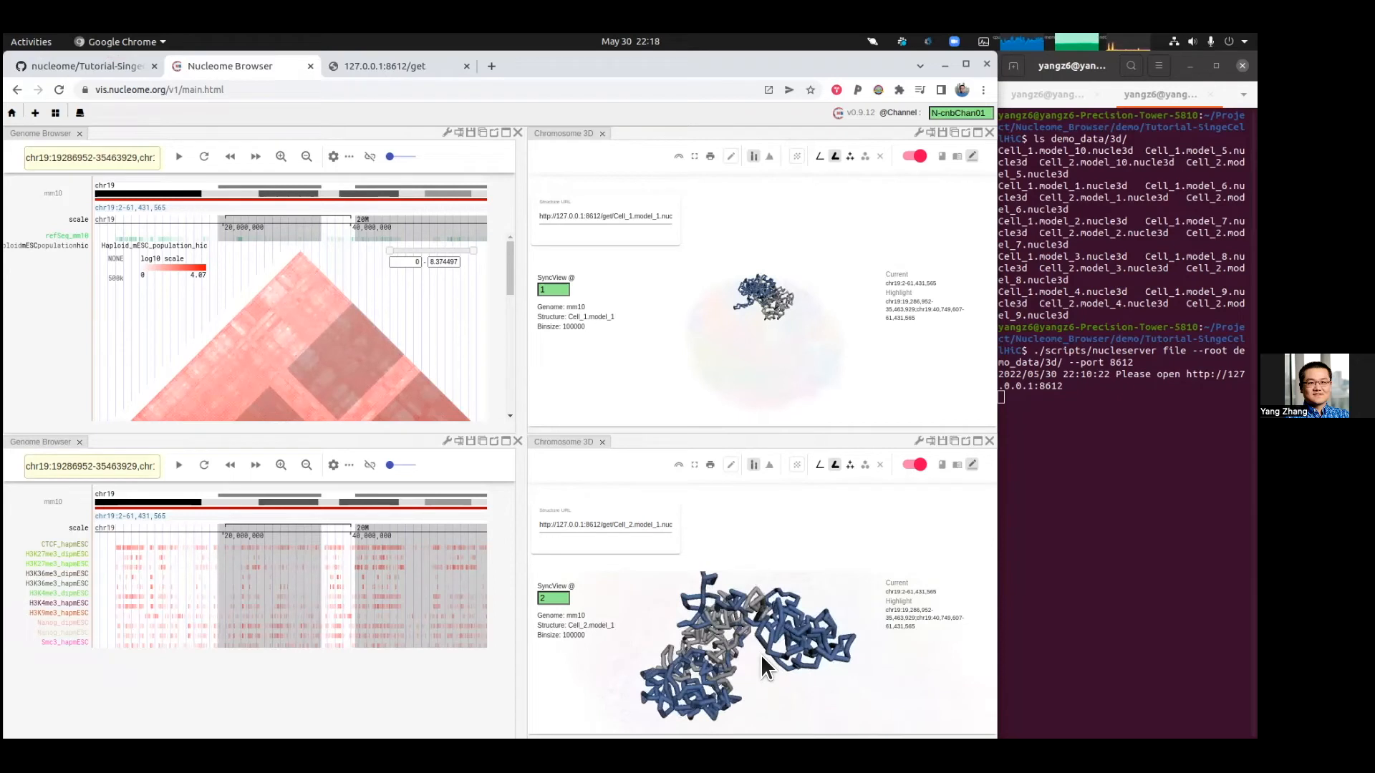
pyautogui.scroll(-5, 421, 320)
pyautogui.scroll(-2, 421, 320)
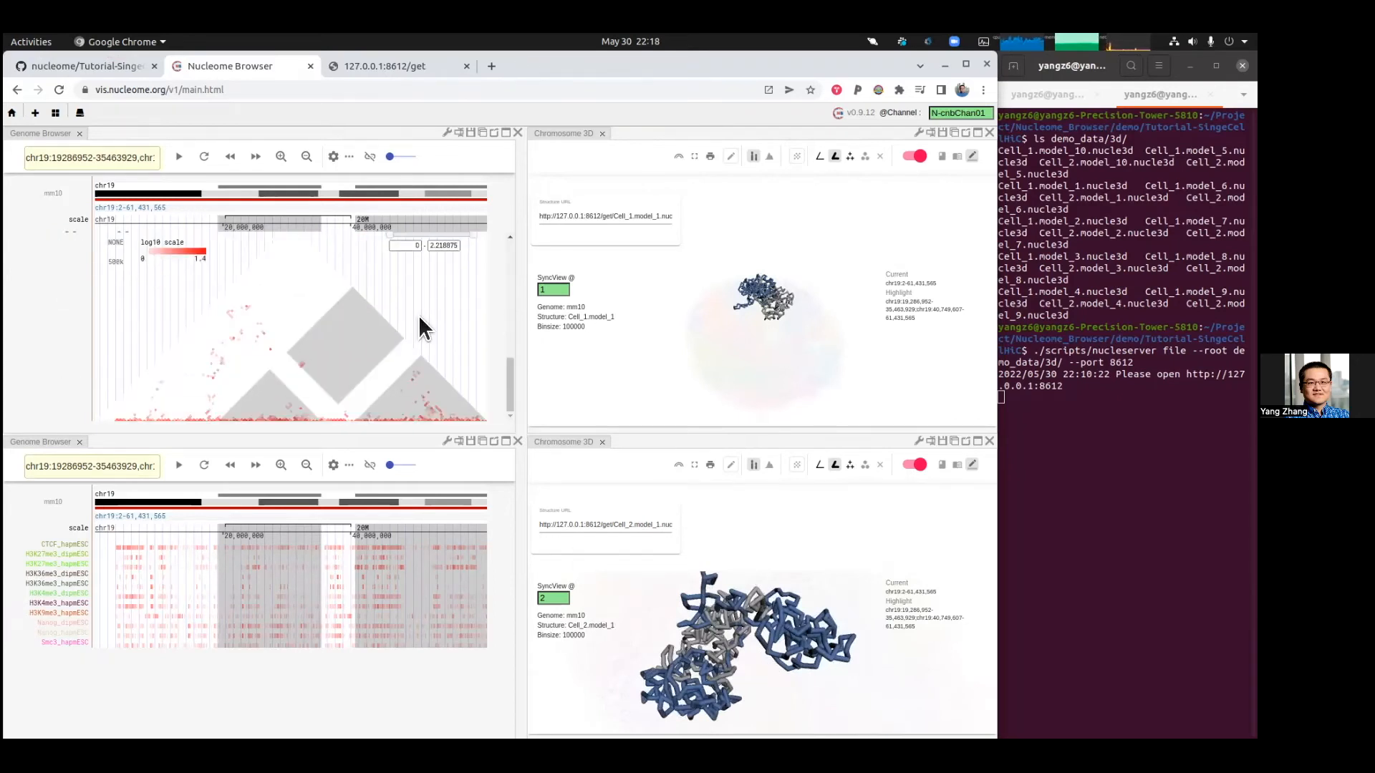
pyautogui.scroll(-2, 422, 326)
pyautogui.scroll(5, 419, 315)
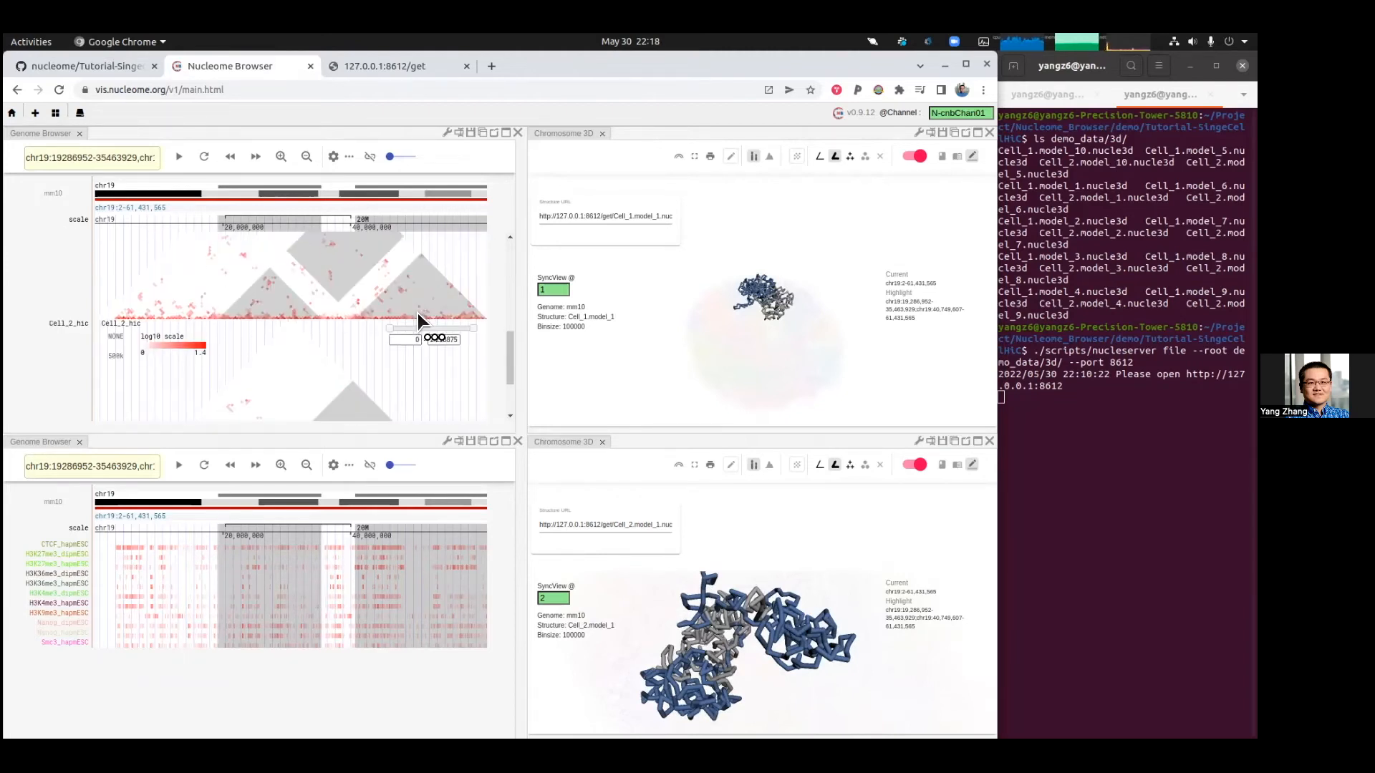
pyautogui.scroll(4, 415, 358)
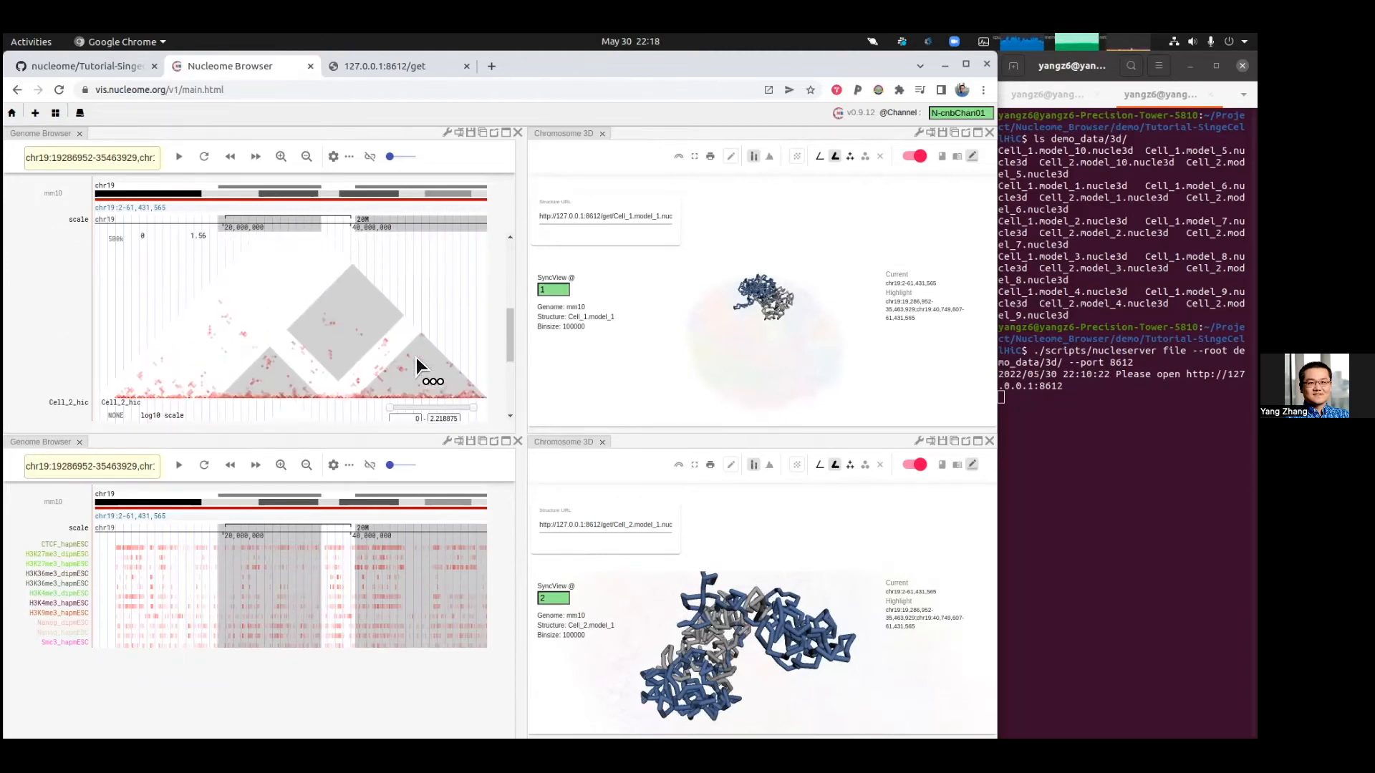
pyautogui.scroll(-7, 415, 358)
pyautogui.scroll(5, 326, 291)
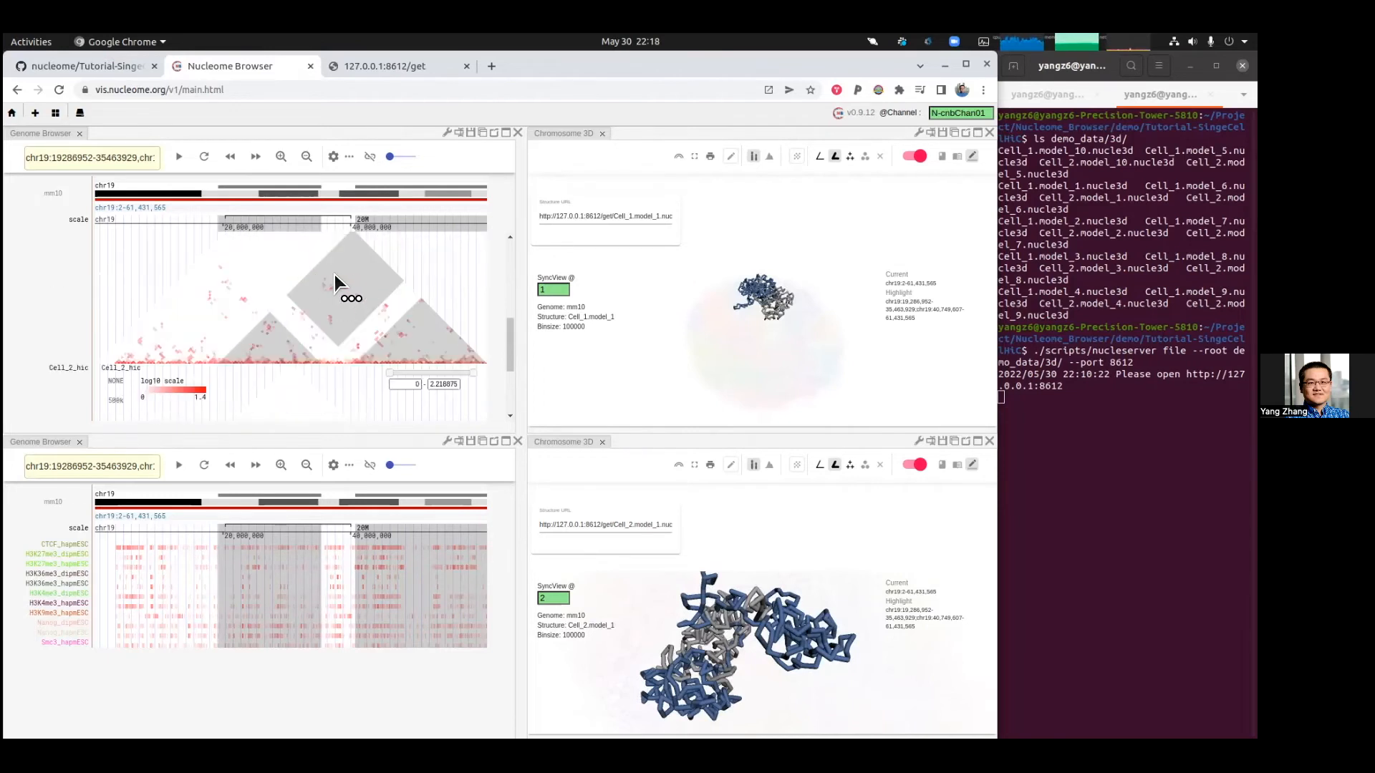
pyautogui.scroll(-5, 358, 329)
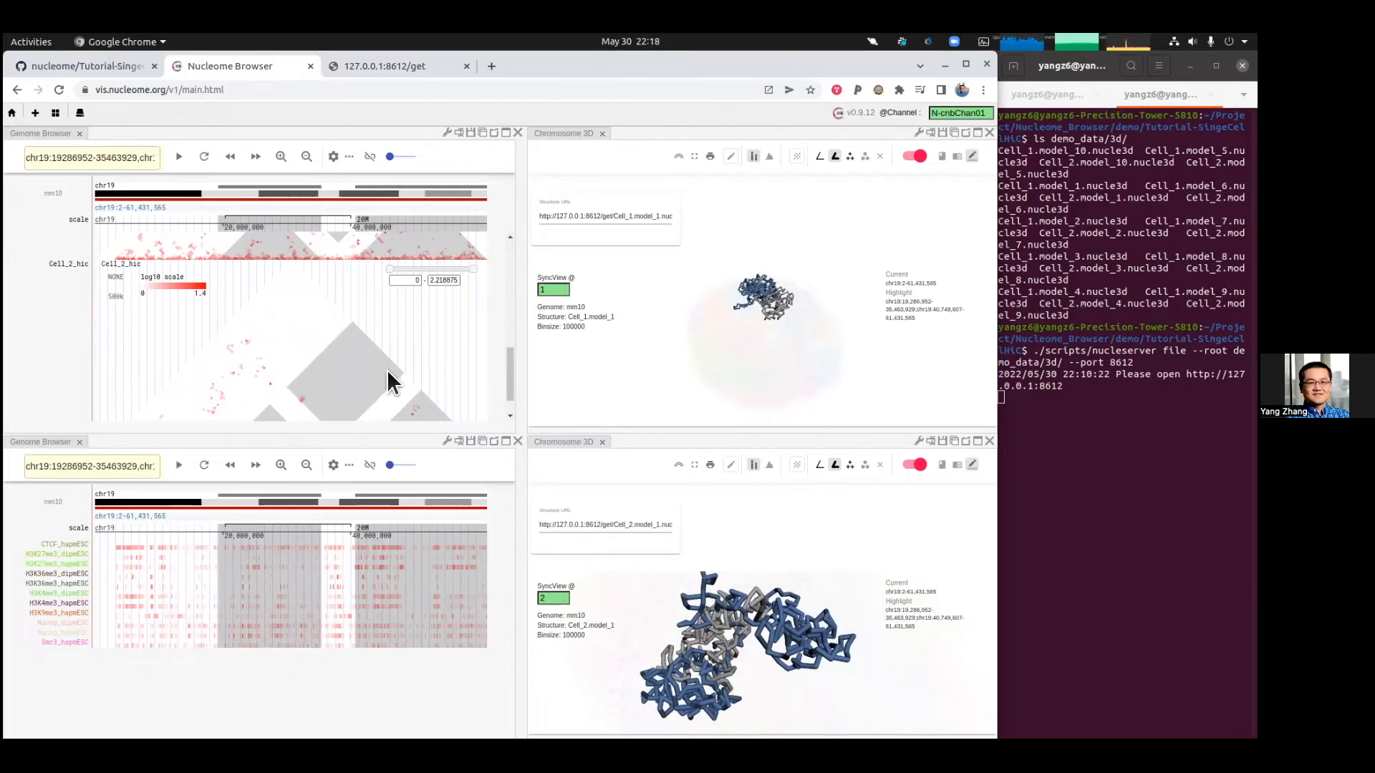
pyautogui.scroll(5, 387, 369)
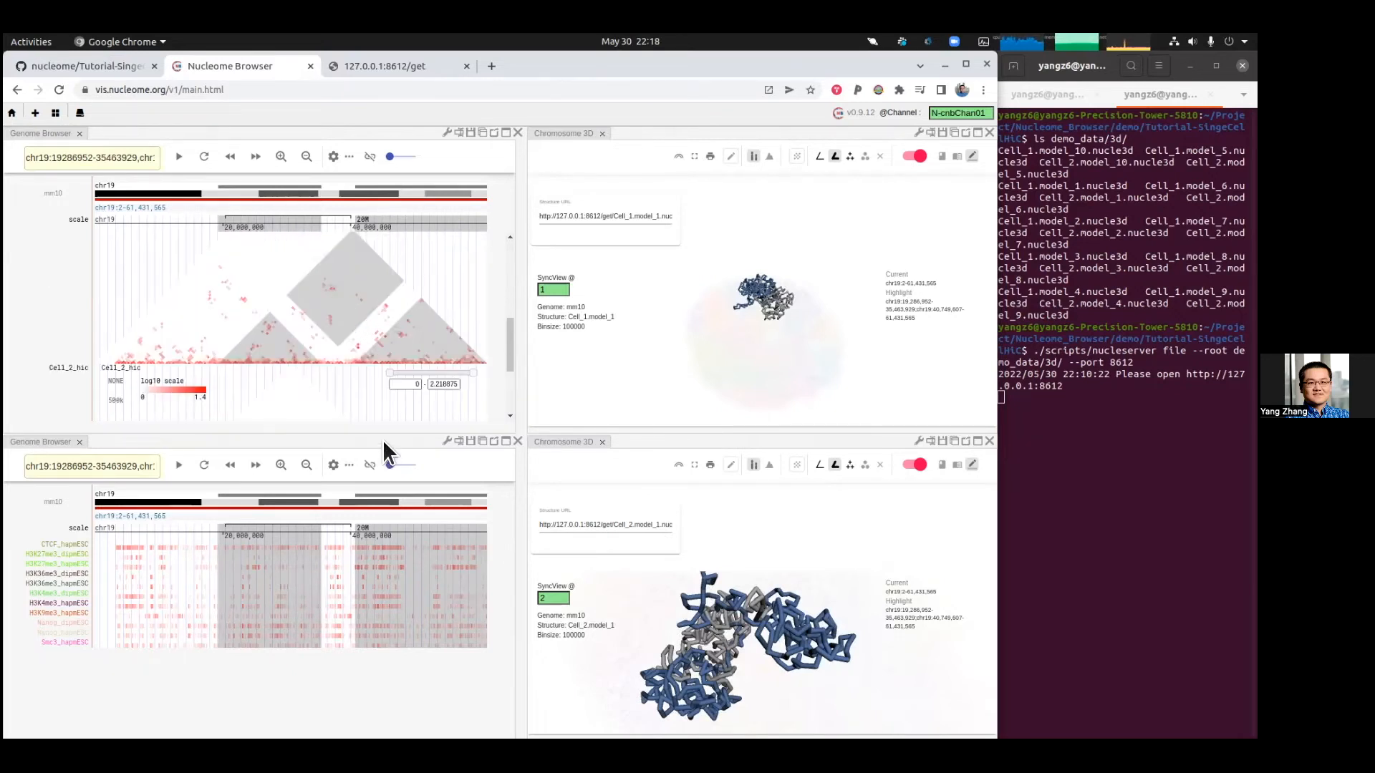
# Step: Enlarge the upper Genome Browser panel and inspect the highlighted segments in both 3D structures
pyautogui.moveTo(387, 525); pyautogui.dragTo(387, 522)
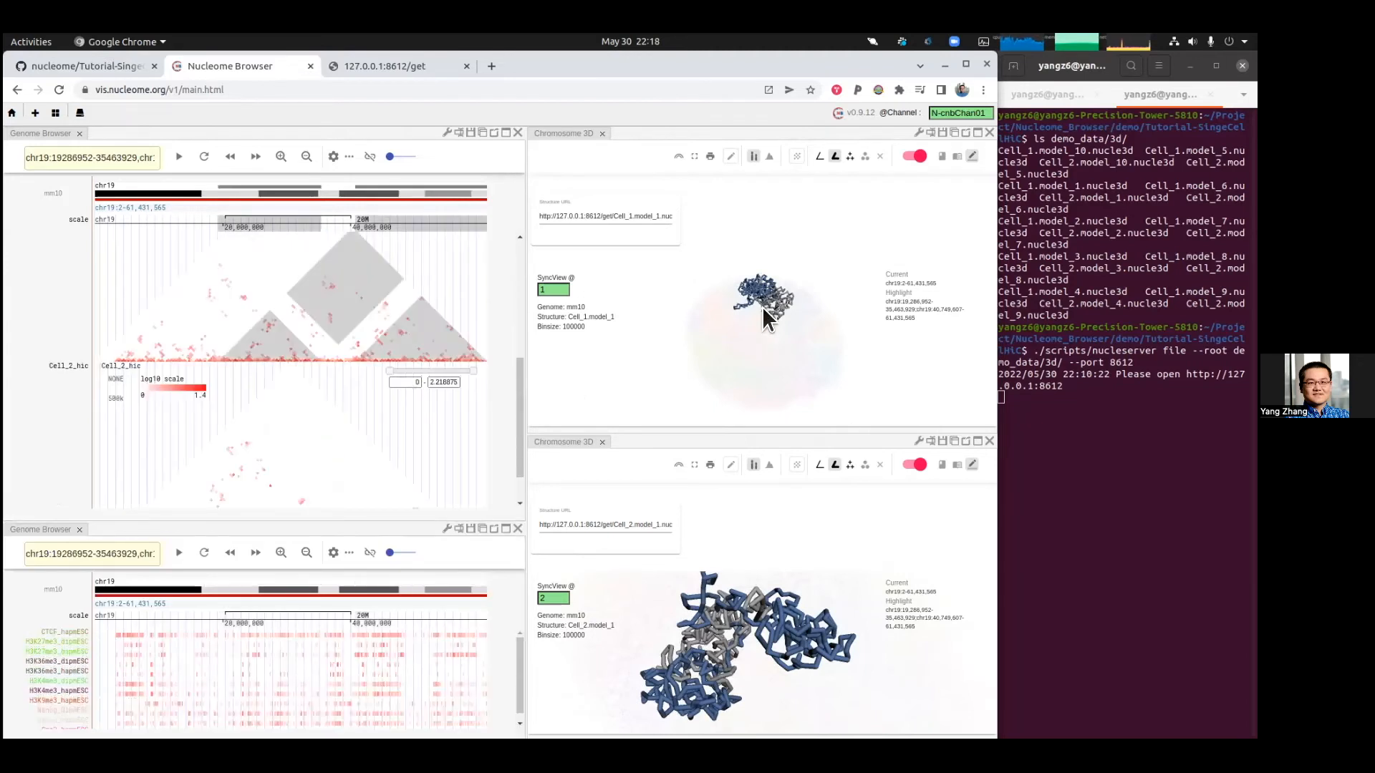
pyautogui.moveTo(762, 307); pyautogui.dragTo(766, 368)
pyautogui.scroll(-3, 768, 368)
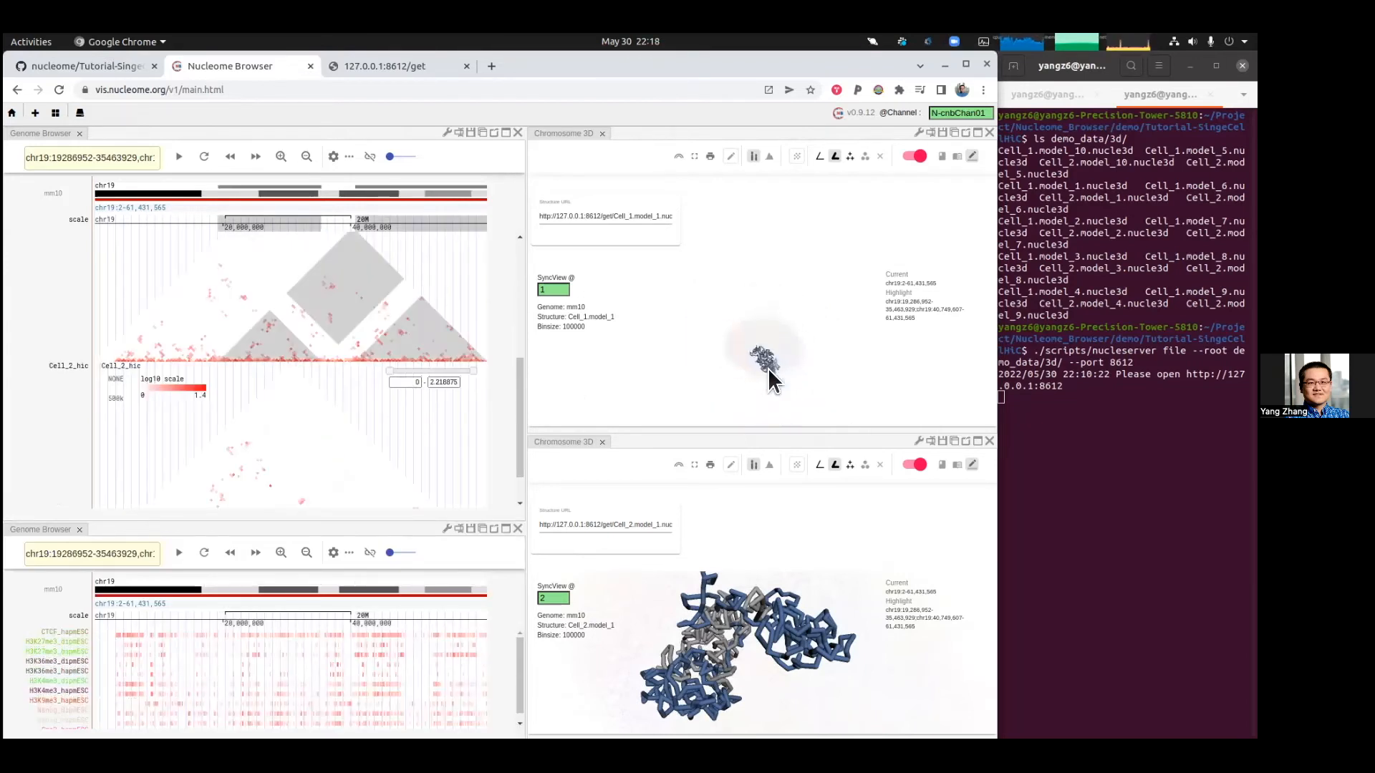
pyautogui.scroll(5, 770, 369)
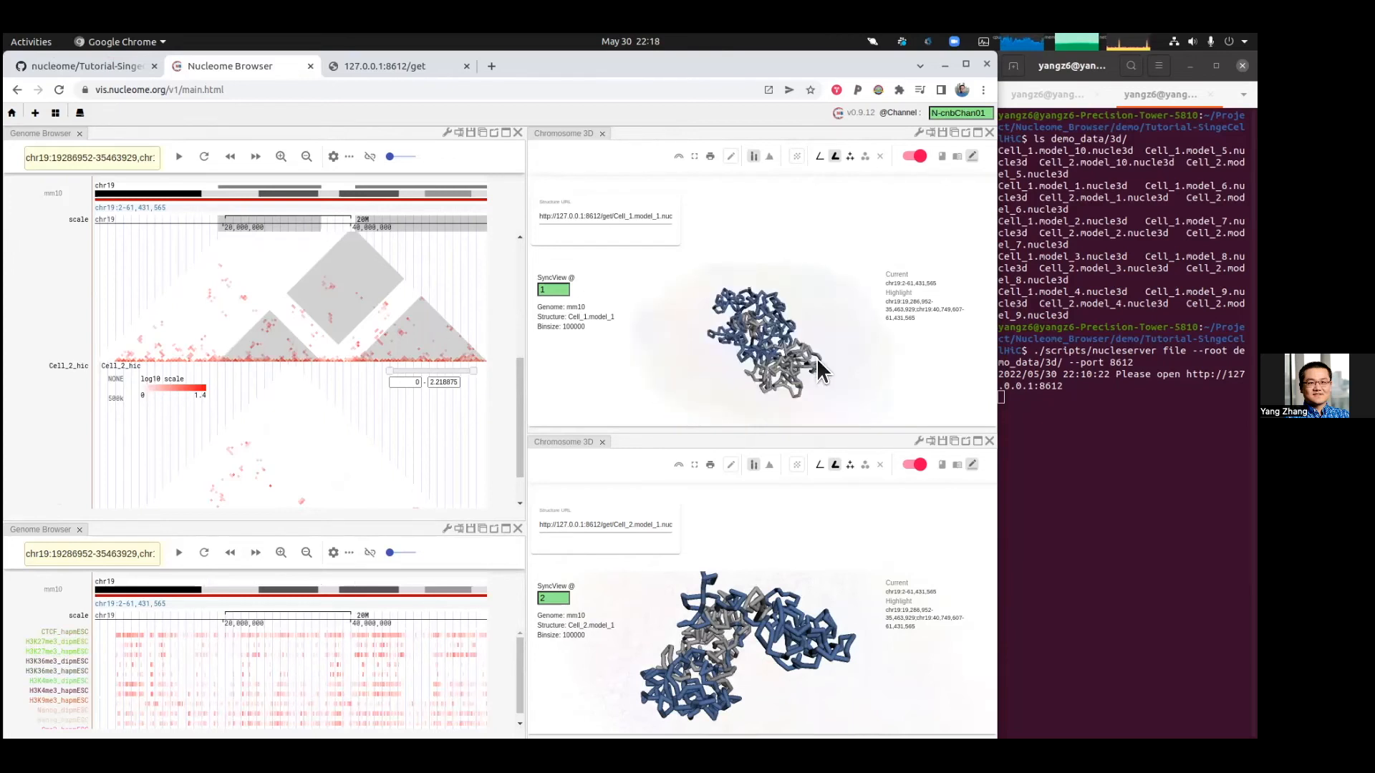
pyautogui.moveTo(763, 689); pyautogui.dragTo(765, 639)
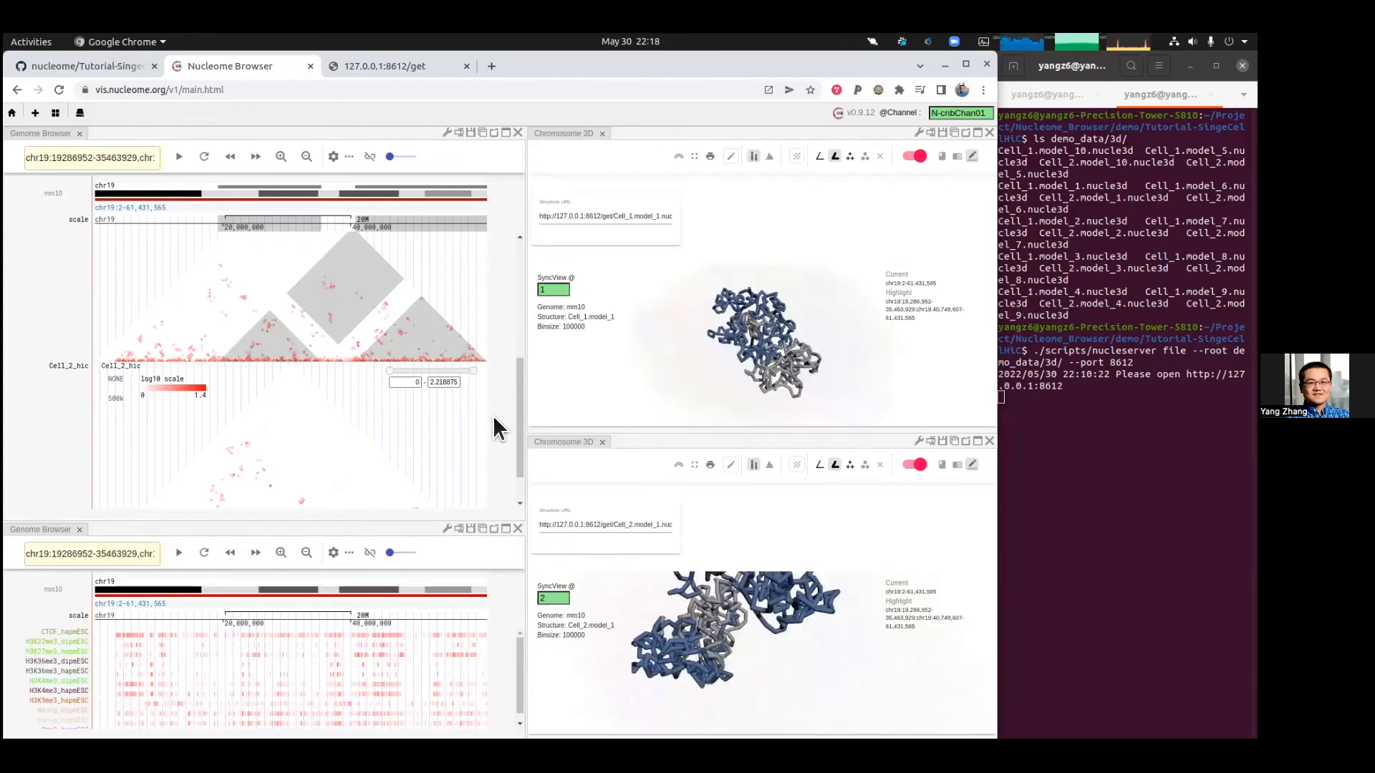
pyautogui.scroll(-1, 331, 414)
pyautogui.scroll(2, 344, 429)
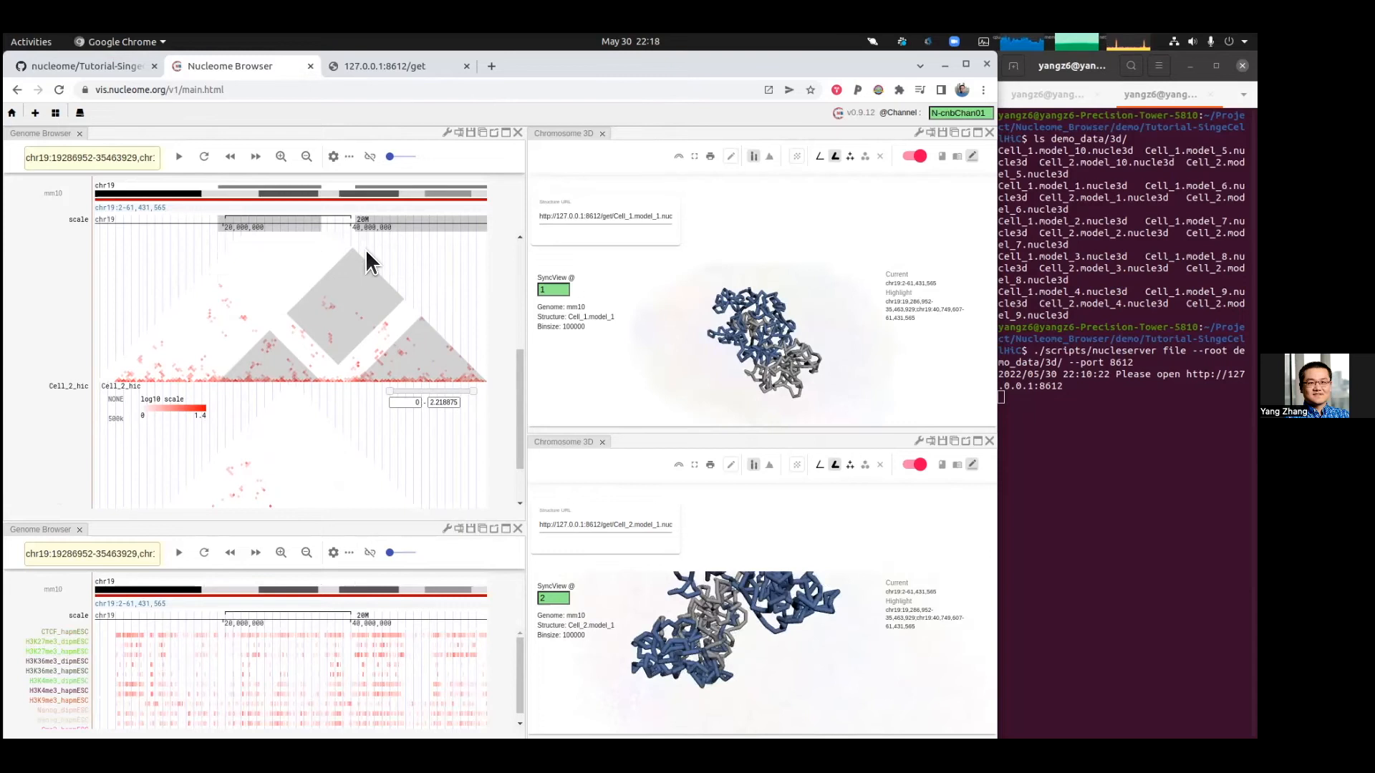
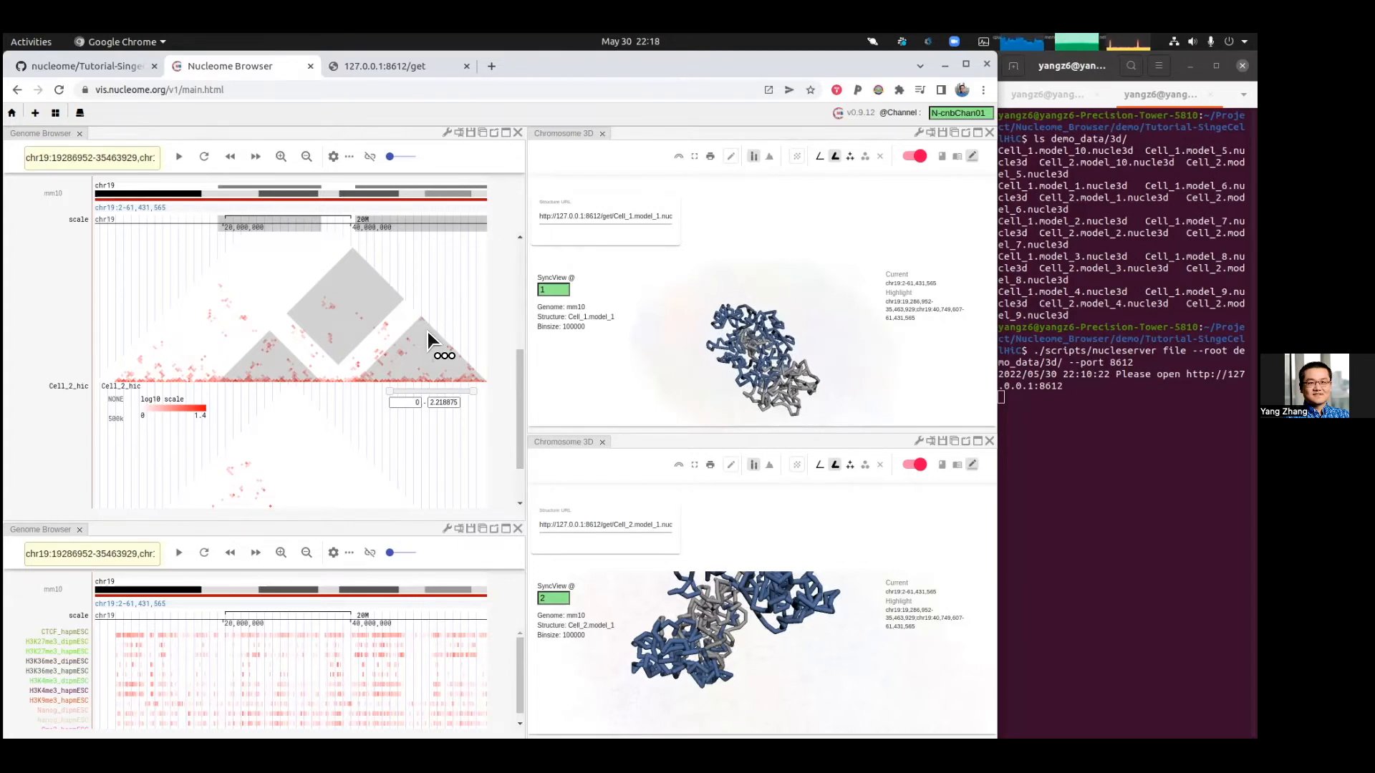
# Step: Rotate the Cell_1 and Cell_2 structures for another look at the highlighted segments
pyautogui.moveTo(774, 632); pyautogui.dragTo(788, 632)
pyautogui.moveTo(800, 330)
pyautogui.mouseDown()
pyautogui.moveTo(762, 330)
pyautogui.moveTo(776, 341)
pyautogui.mouseUp()
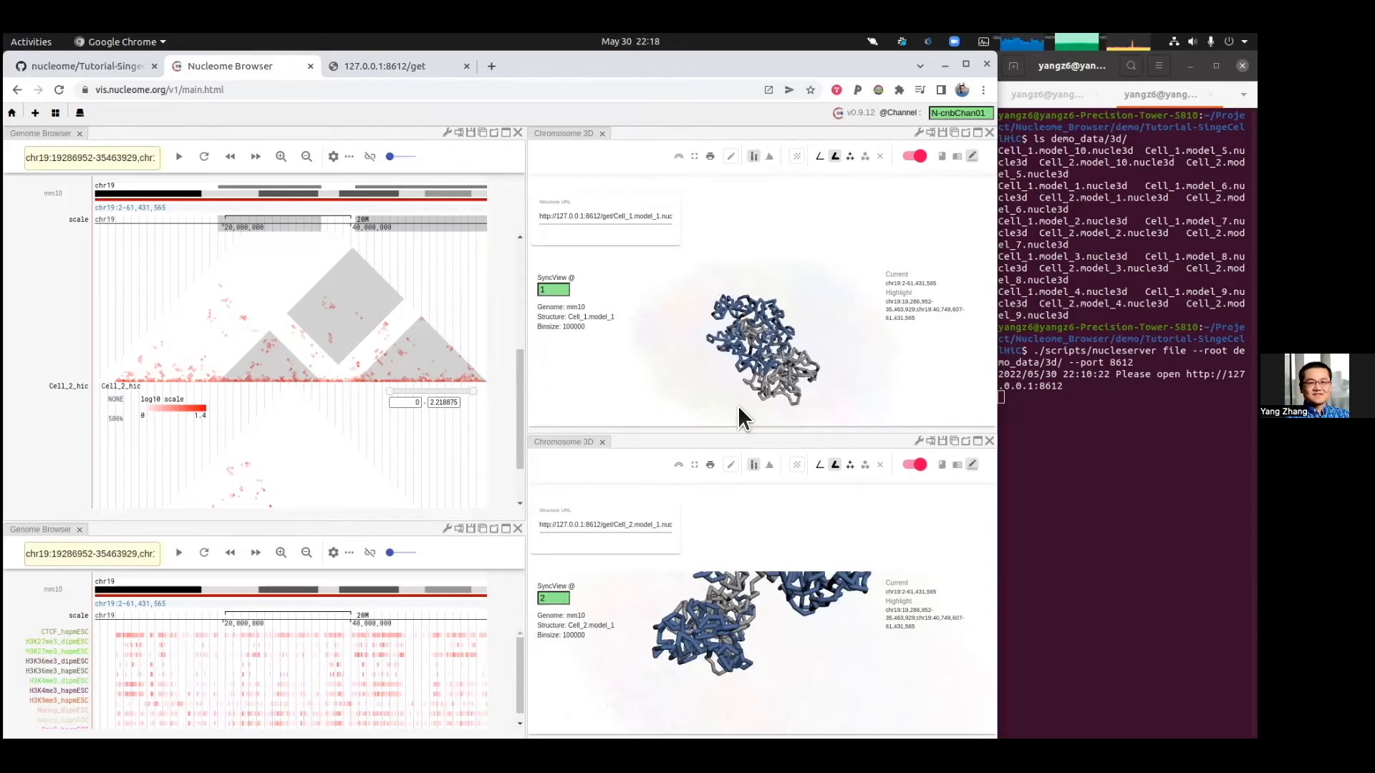
pyautogui.moveTo(809, 623); pyautogui.dragTo(771, 561)
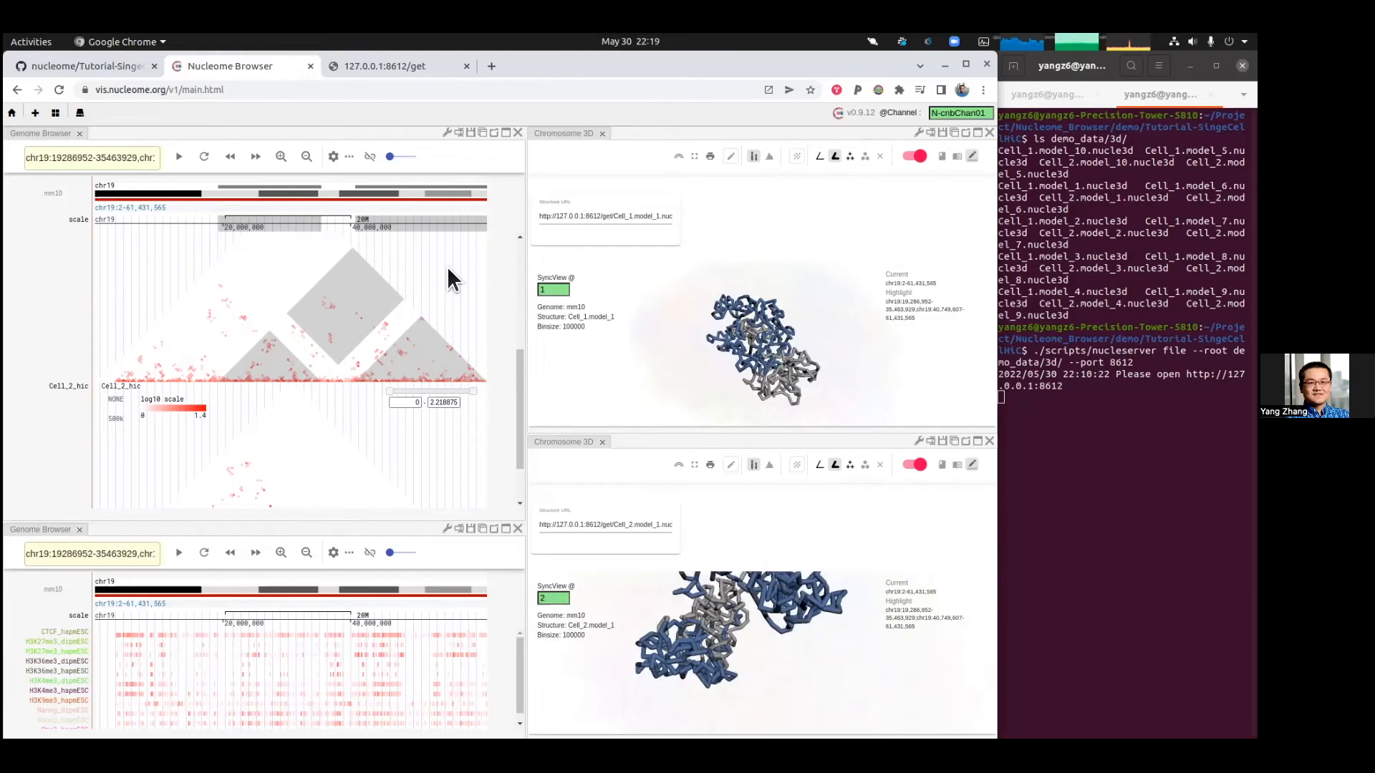
# Step: Close the Hi-C genome browser panel and load all three DamID.bw.mm10 tracks into the remaining genome browser
pyautogui.click(517, 133)
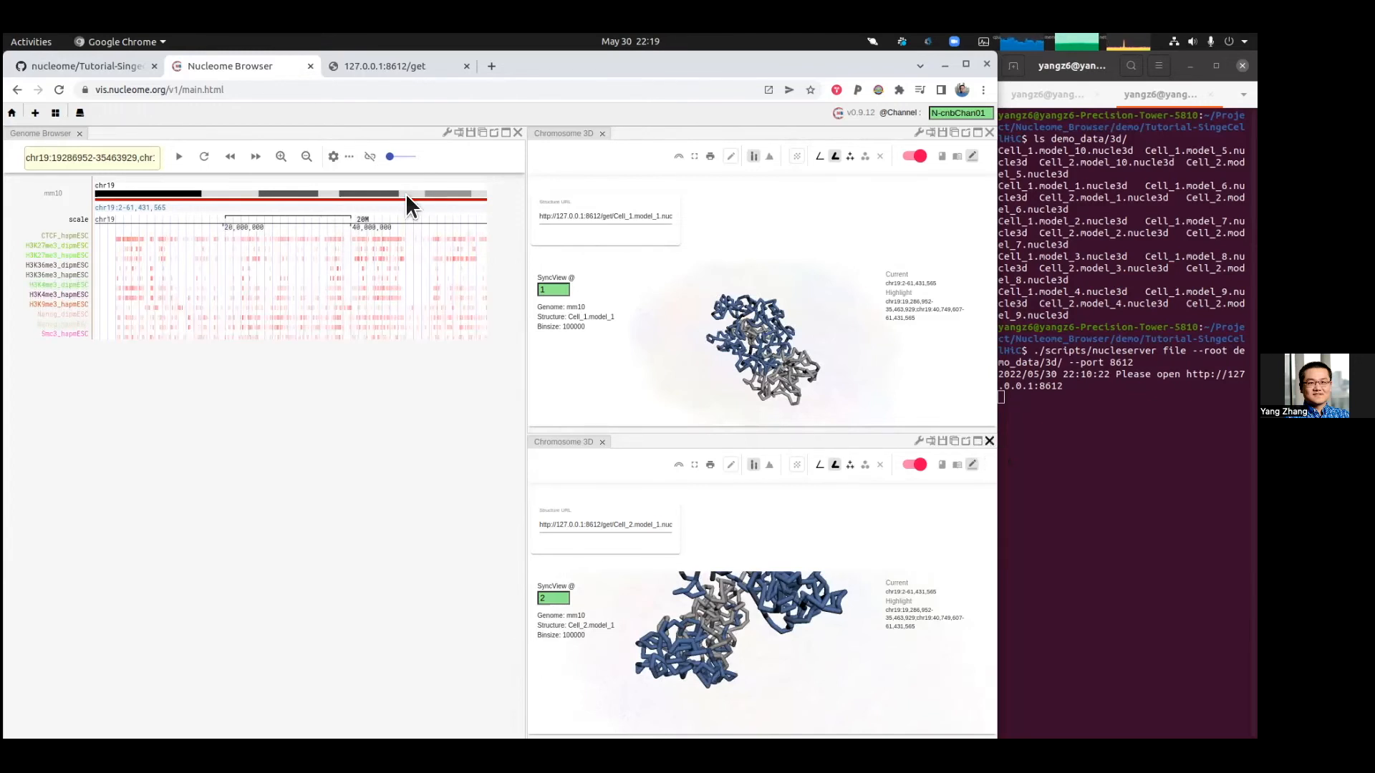
pyautogui.click(448, 132)
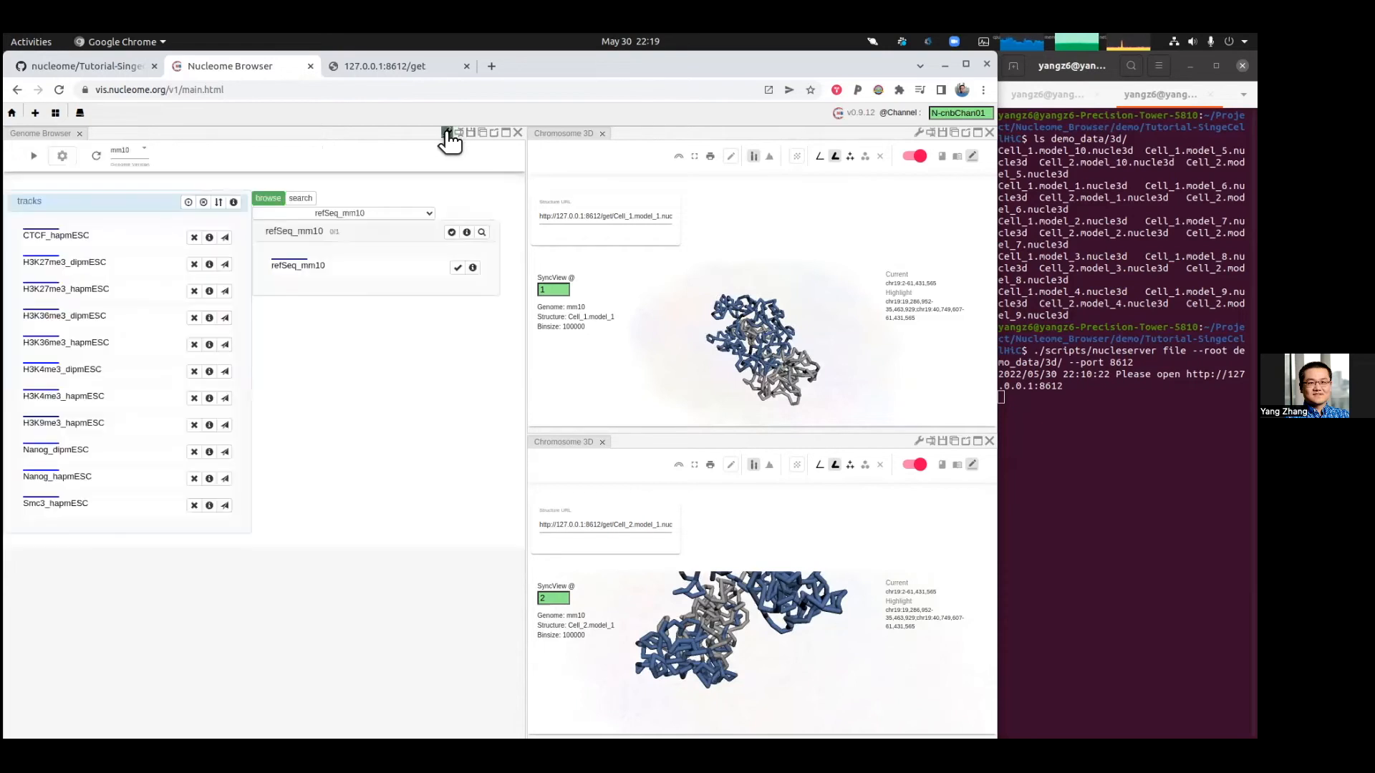
pyautogui.click(349, 215)
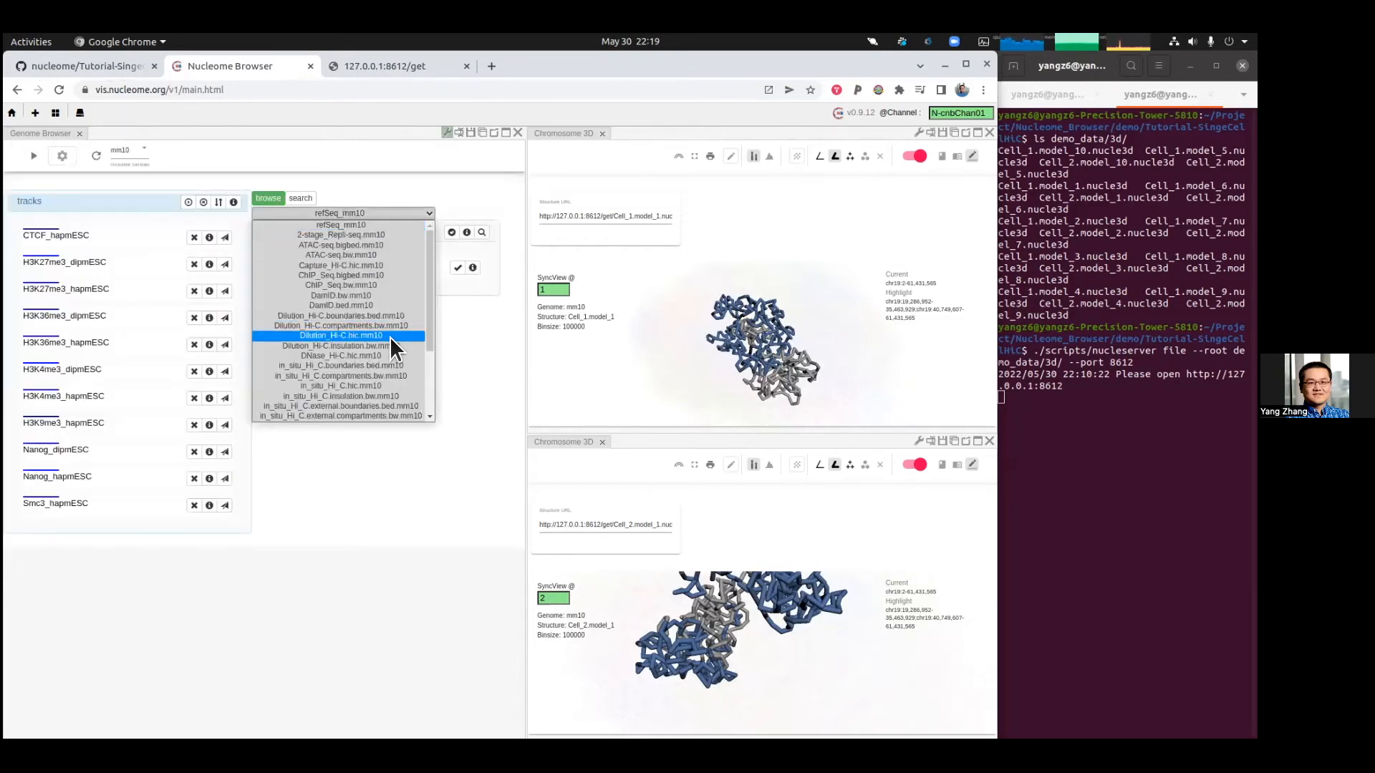
pyautogui.click(387, 296)
pyautogui.click(451, 232)
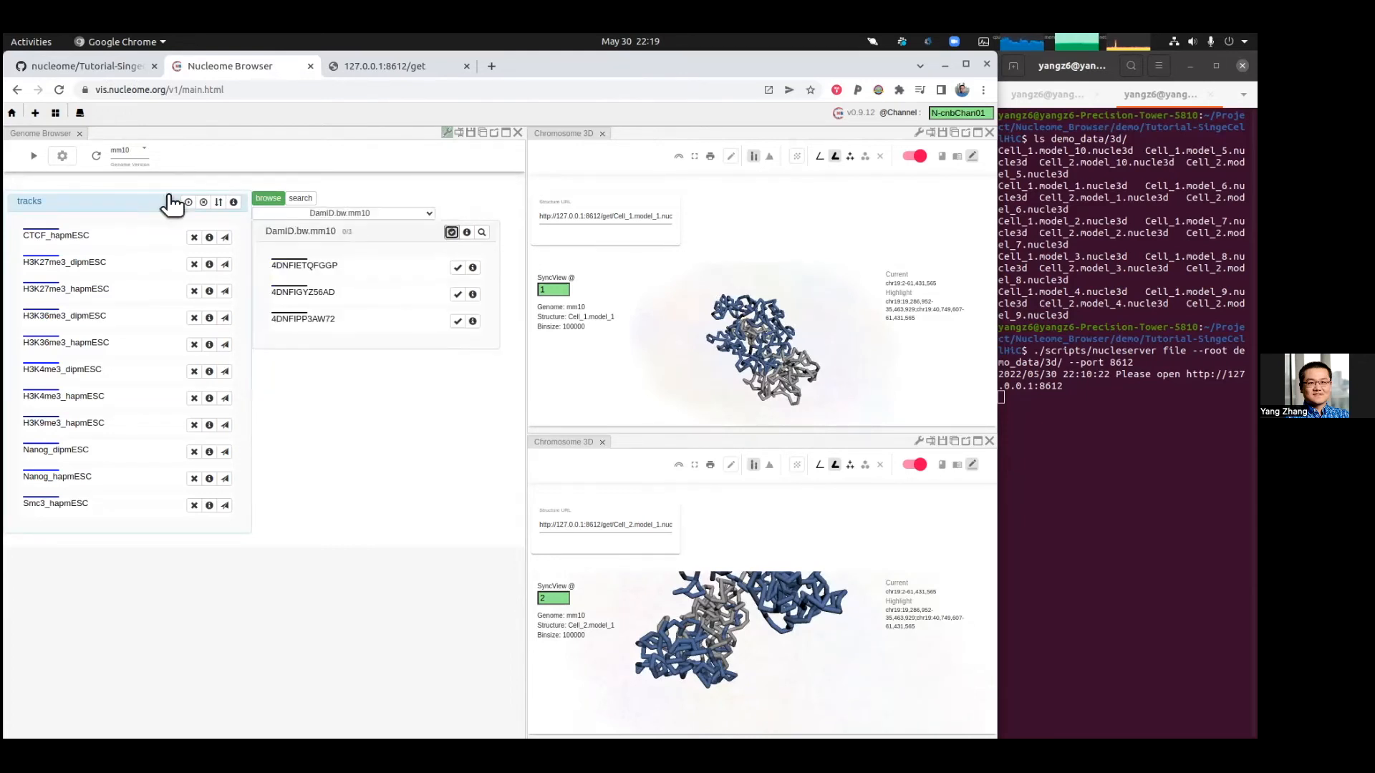
pyautogui.click(189, 203)
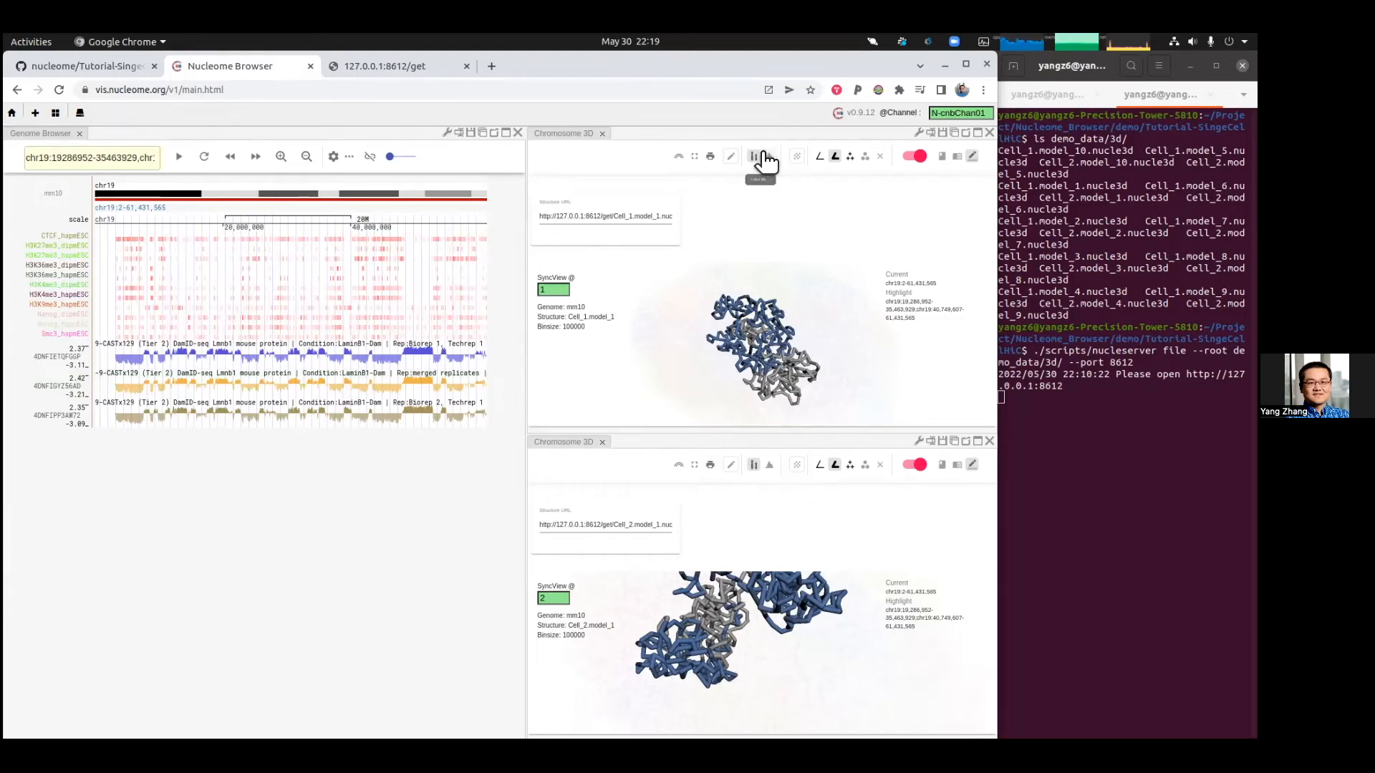
# Step: Zoom into the Cell_1 structure and open its BigWig track drop area
pyautogui.scroll(2, 749, 337)
pyautogui.scroll(2, 754, 338)
pyautogui.scroll(3, 759, 336)
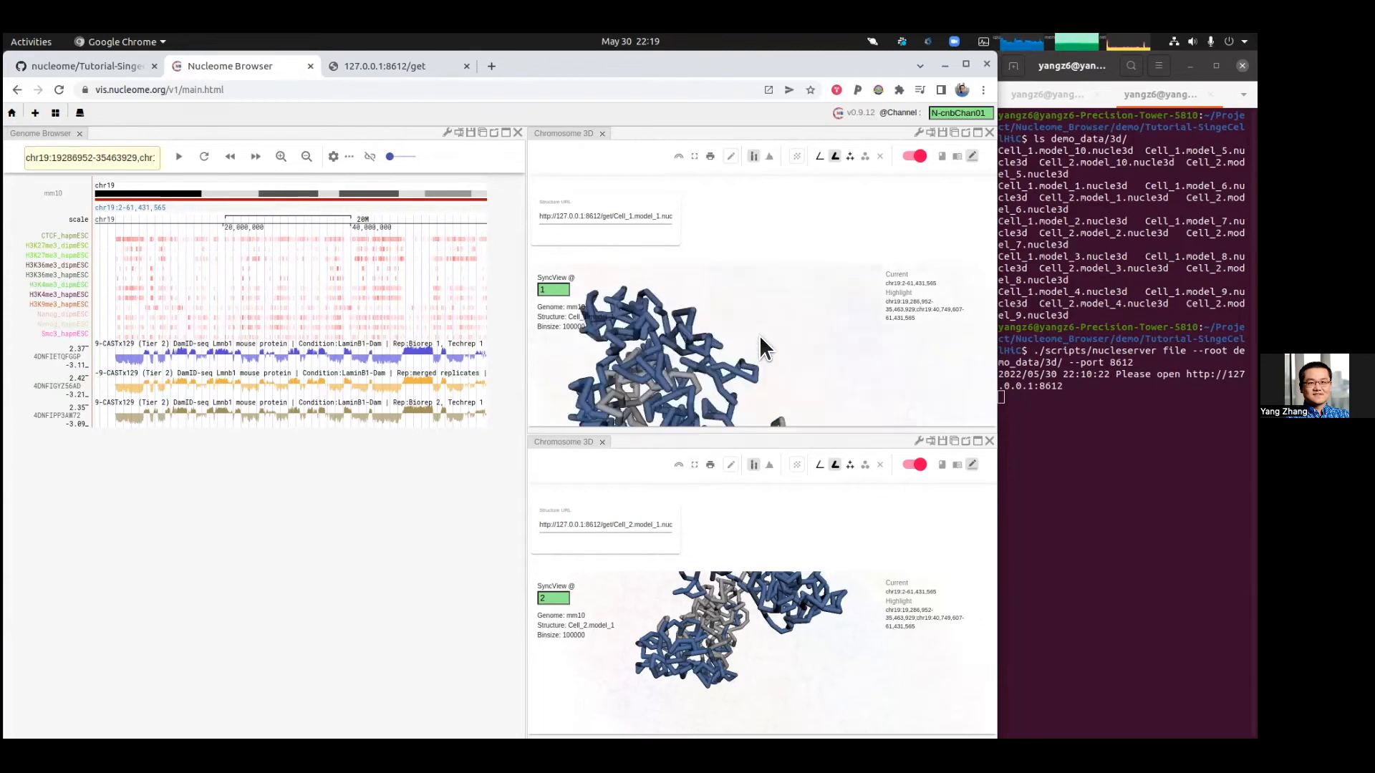
pyautogui.moveTo(779, 327); pyautogui.dragTo(779, 331)
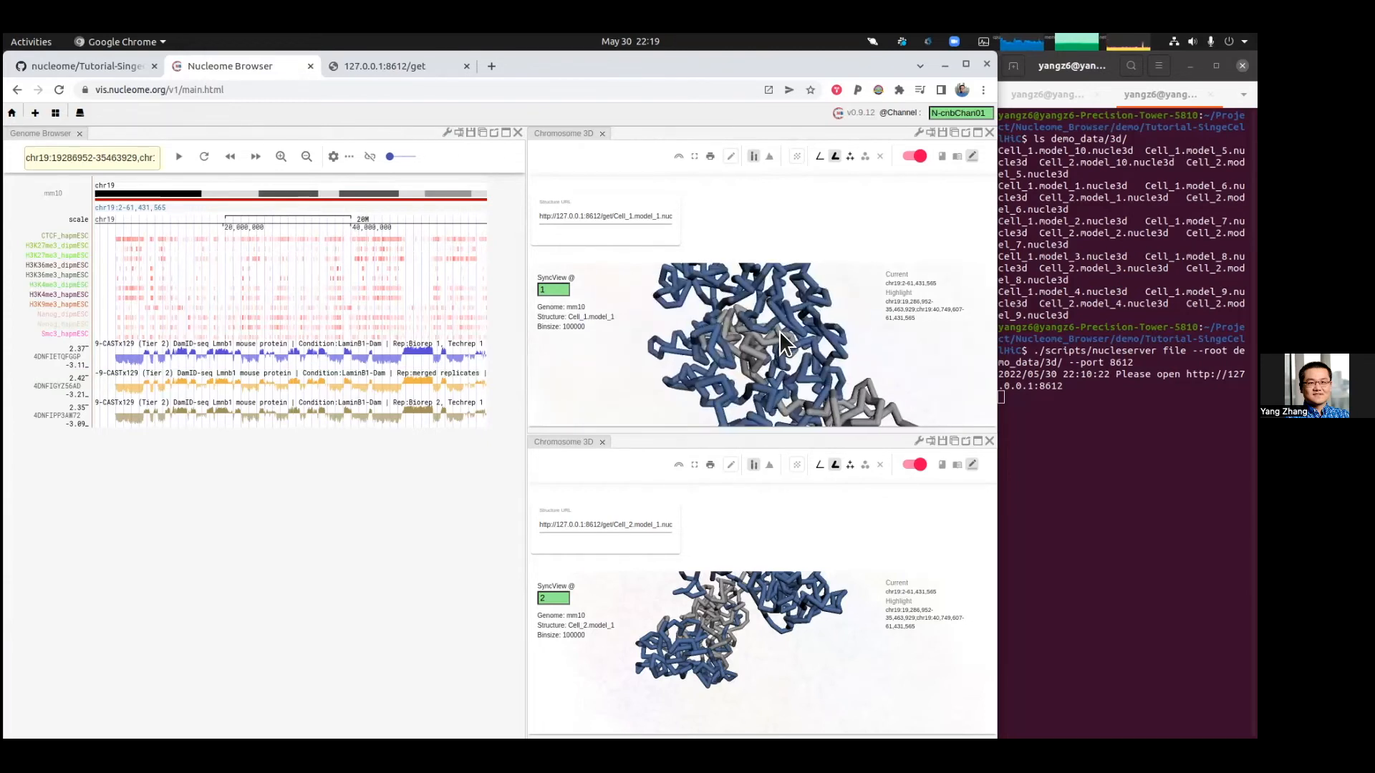
pyautogui.click(770, 157)
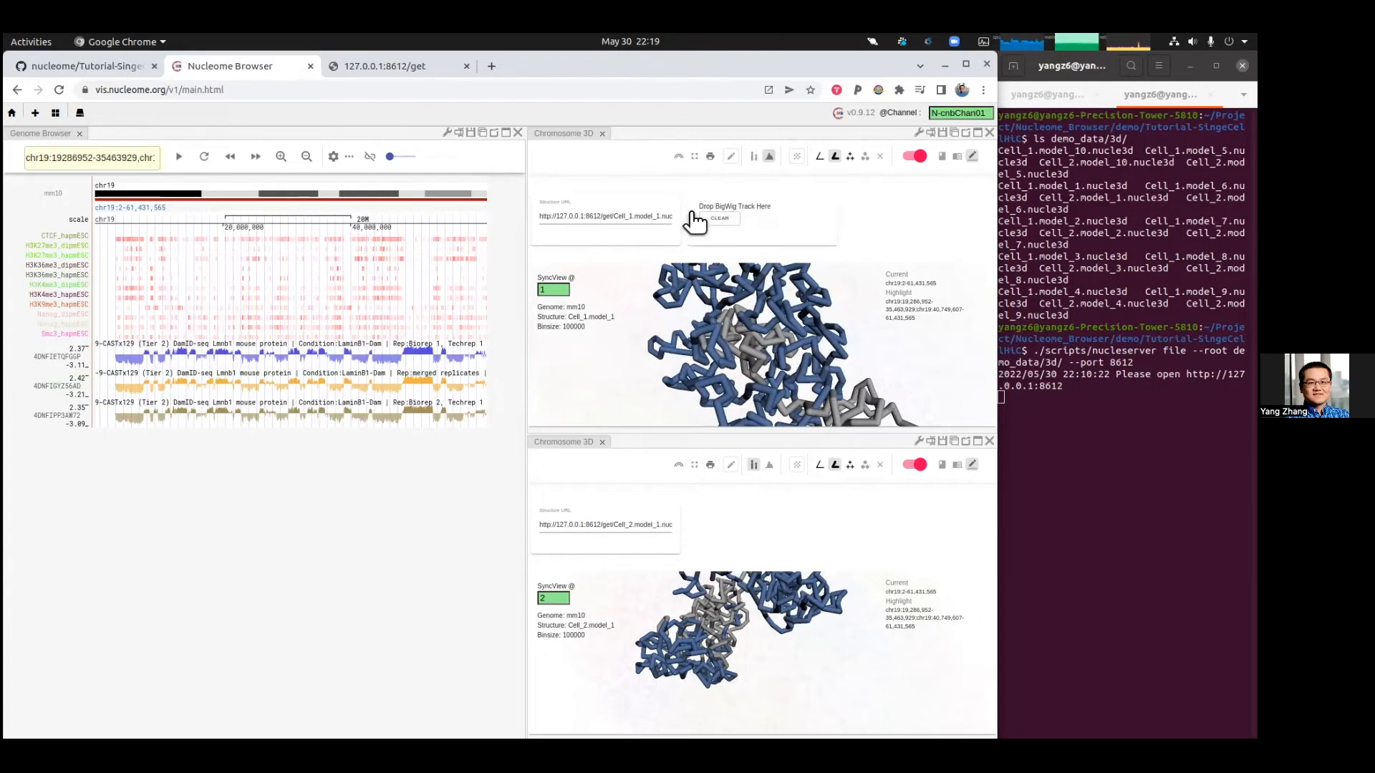
# Step: Open the 4DNFIETQFGGP track's description and read its details on the 4DN Data Portal
pyautogui.click(447, 134)
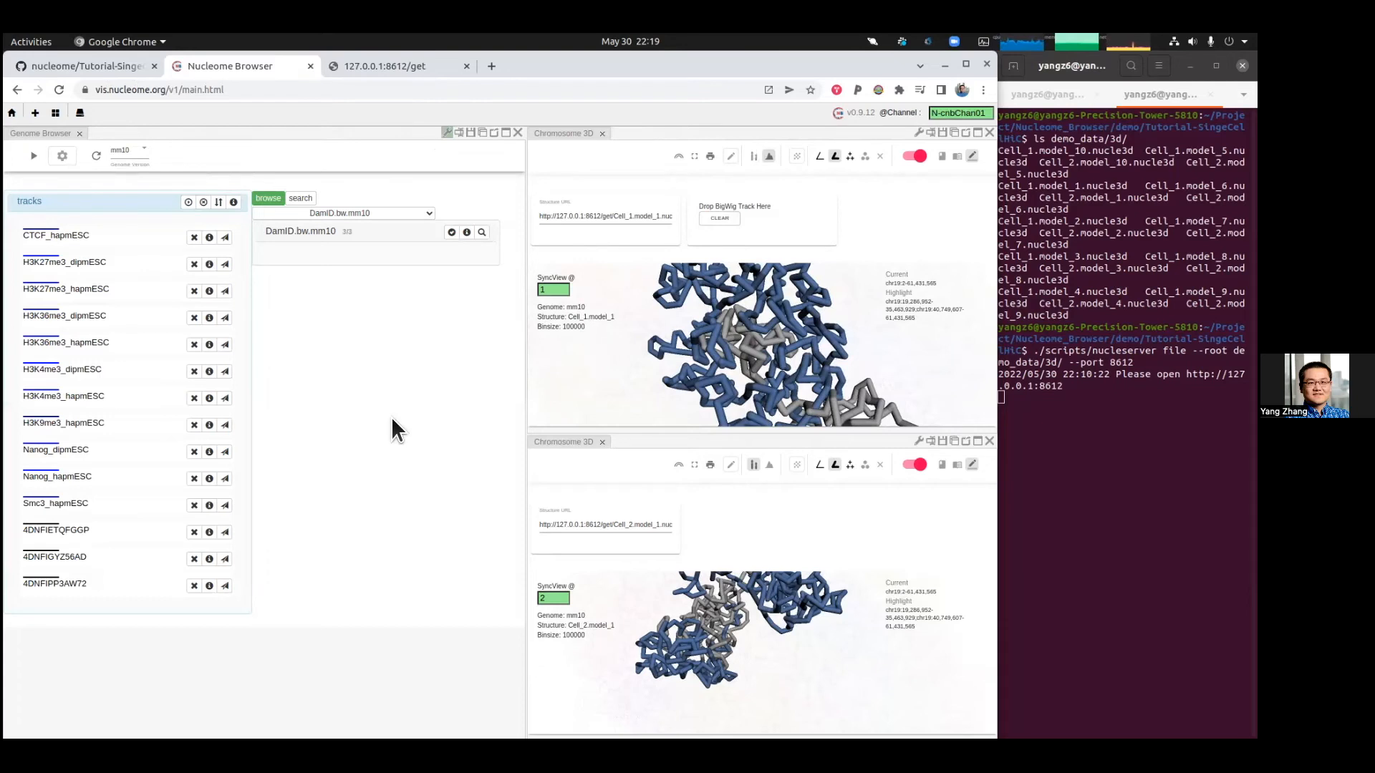
pyautogui.click(209, 532)
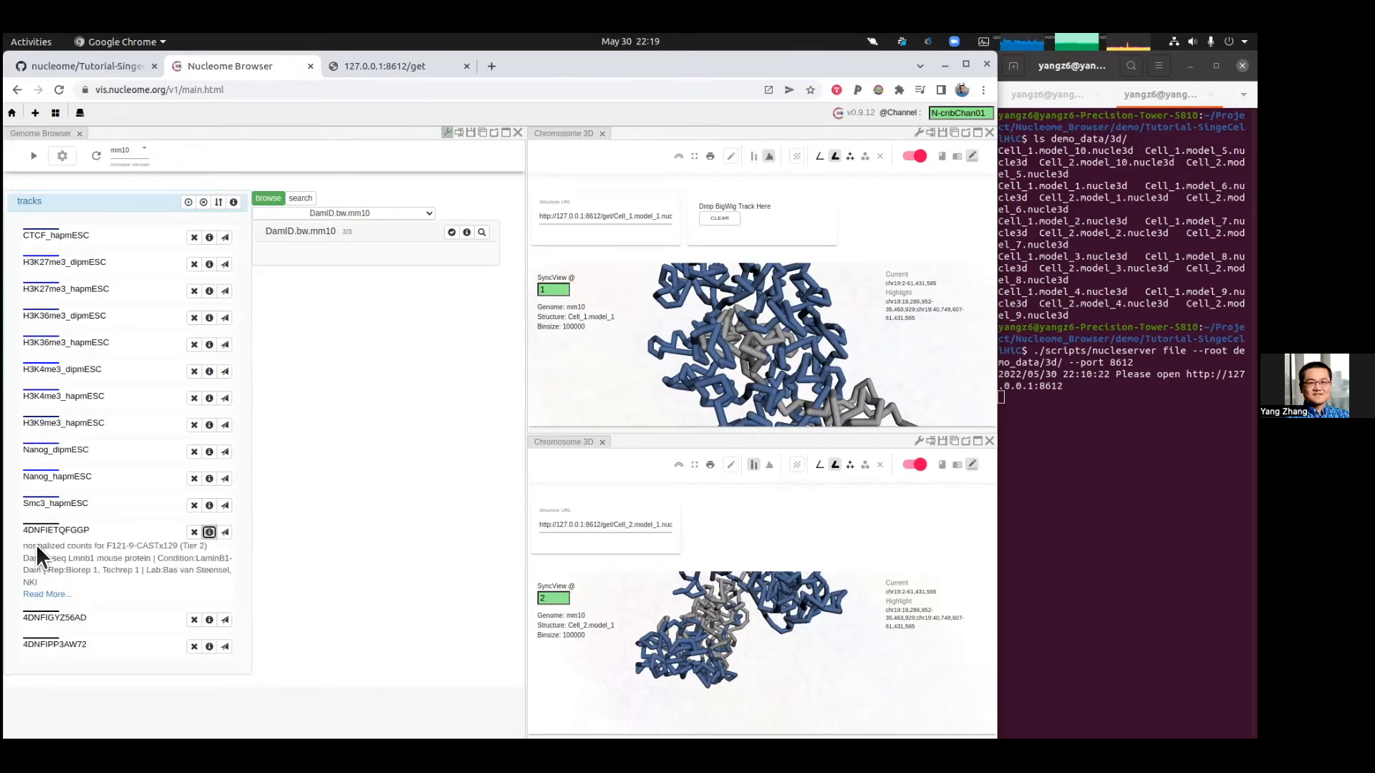
pyautogui.click(60, 592)
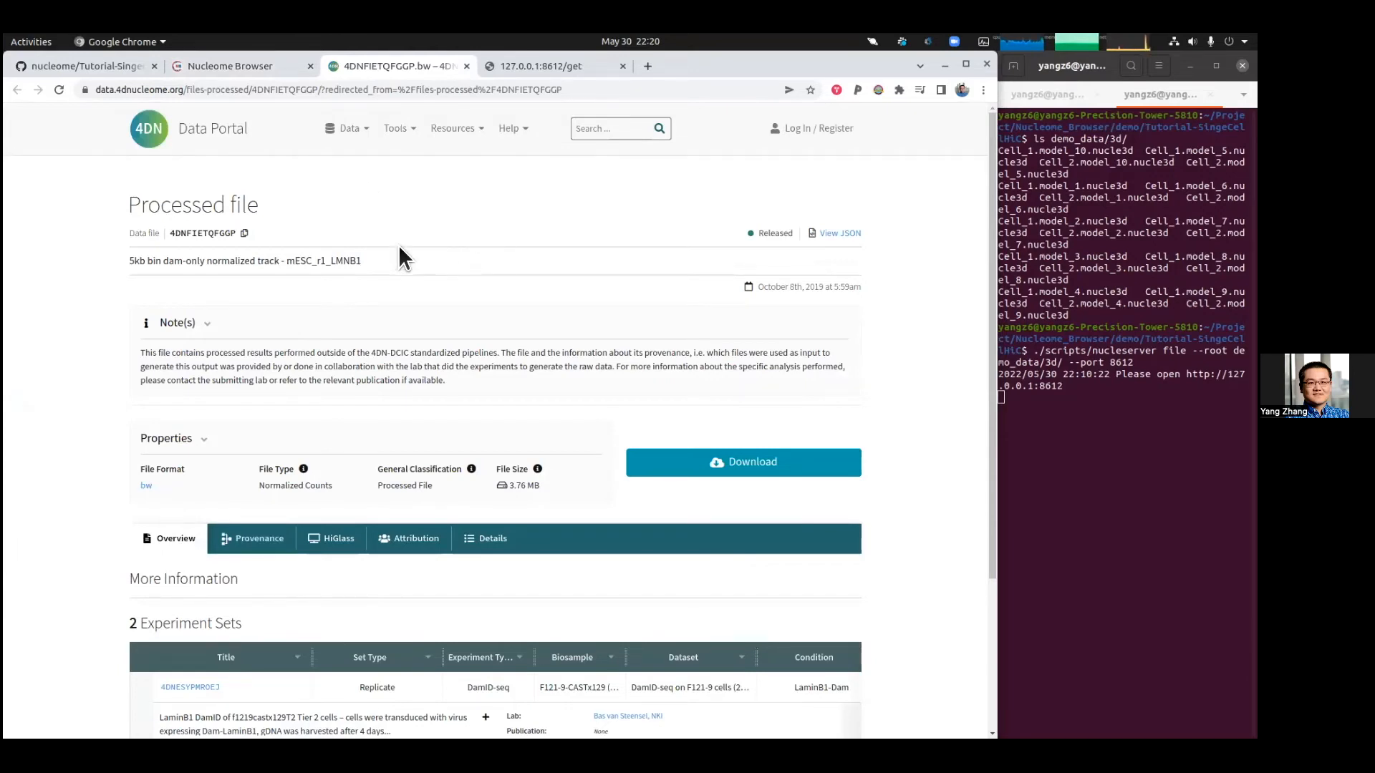
pyautogui.click(259, 71)
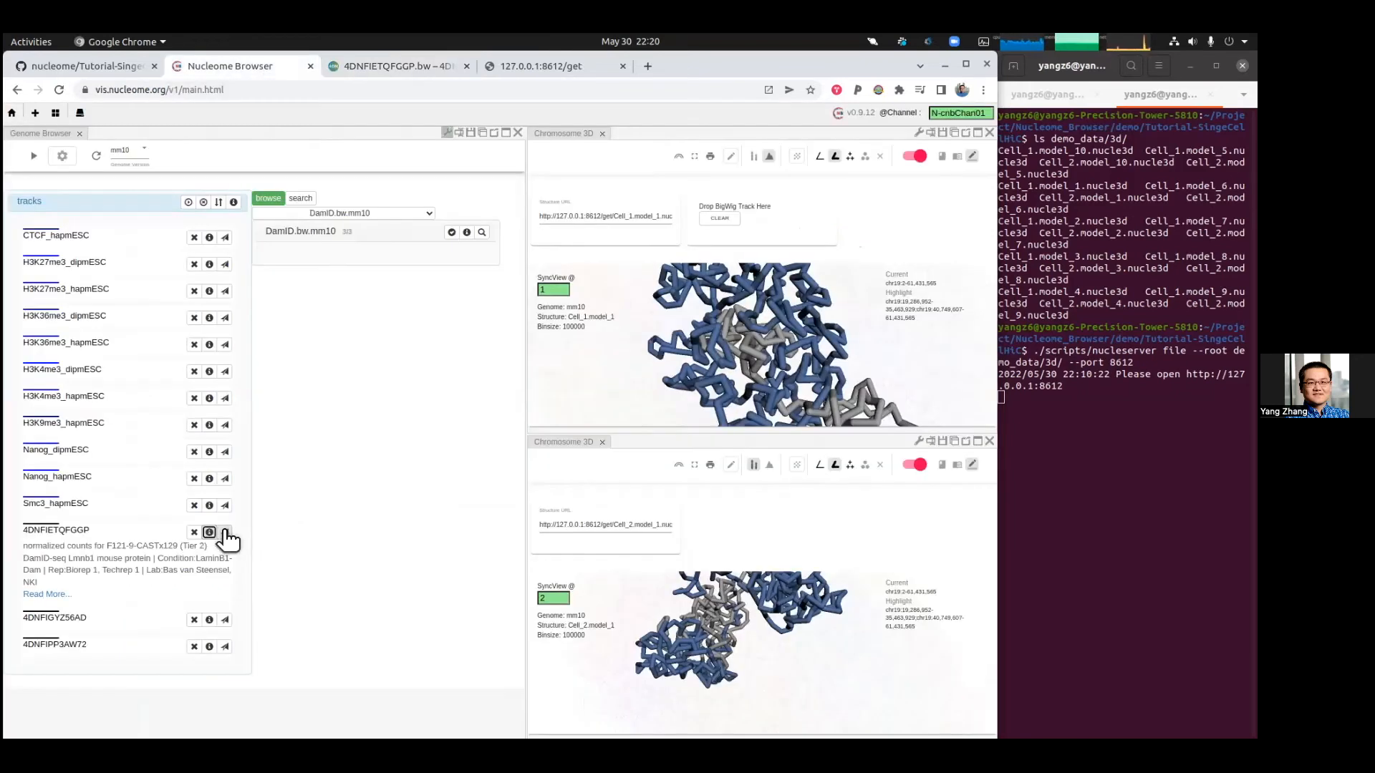
# Step: Drop the 4DNFIETQFGGP track onto the Cell_1 structure's BigWig area to color it by DamID signal
pyautogui.moveTo(226, 536); pyautogui.dragTo(738, 212)
pyautogui.moveTo(759, 341)
pyautogui.mouseDown()
pyautogui.moveTo(720, 339)
pyautogui.moveTo(745, 353)
pyautogui.mouseUp()
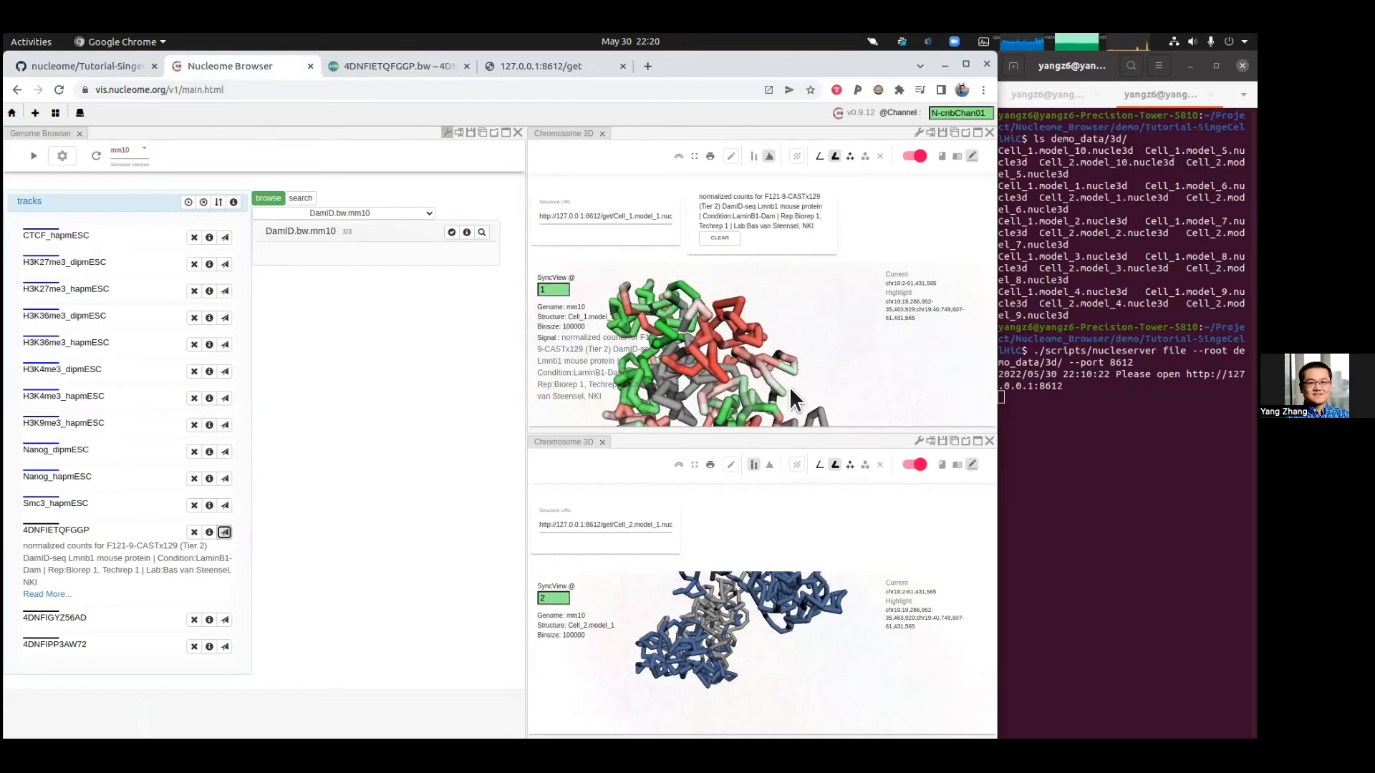
pyautogui.click(448, 133)
# Step: Examine the DamID-colored Cell_1 structure, toggling its sync switch off and back on while rotating it
pyautogui.click(915, 156)
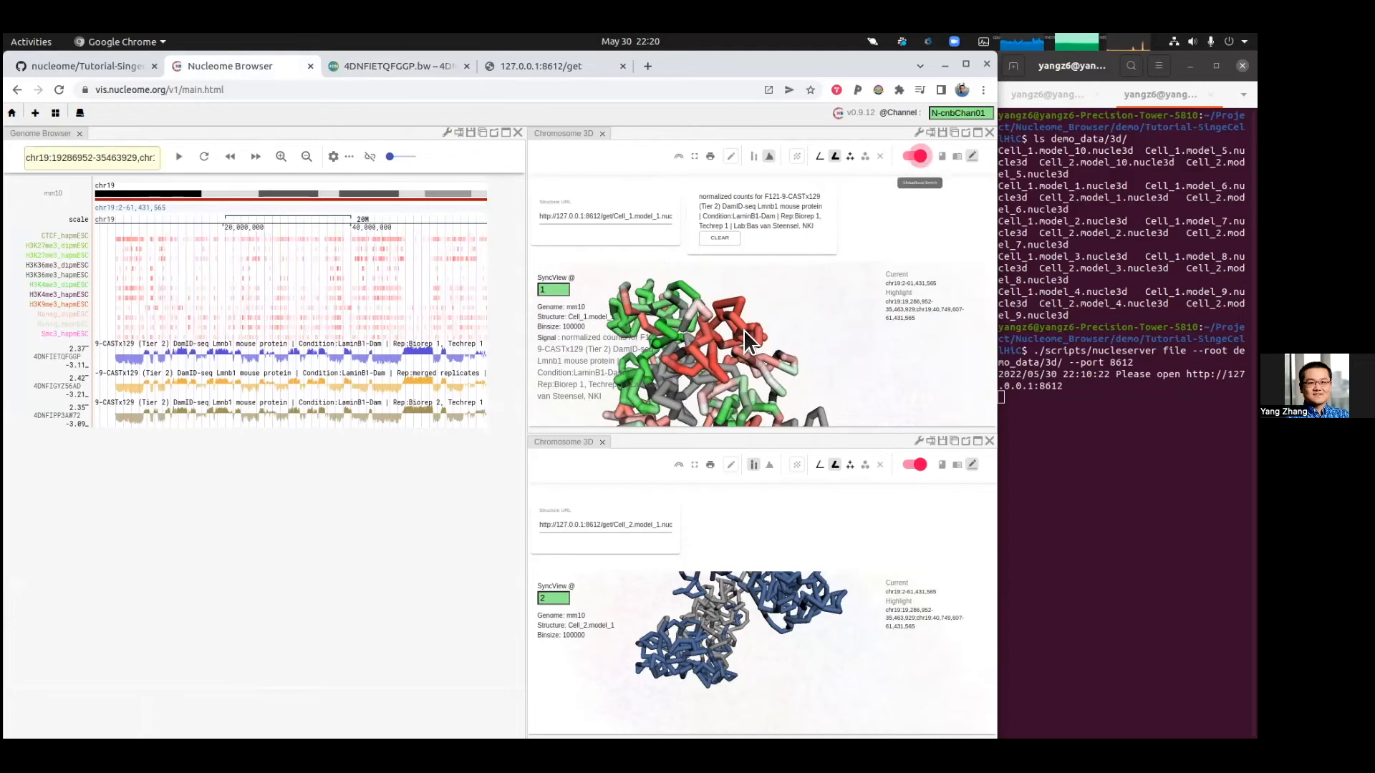
pyautogui.scroll(-5, 755, 332)
pyautogui.scroll(5, 755, 332)
pyautogui.scroll(-5, 755, 332)
pyautogui.moveTo(813, 318); pyautogui.dragTo(789, 337)
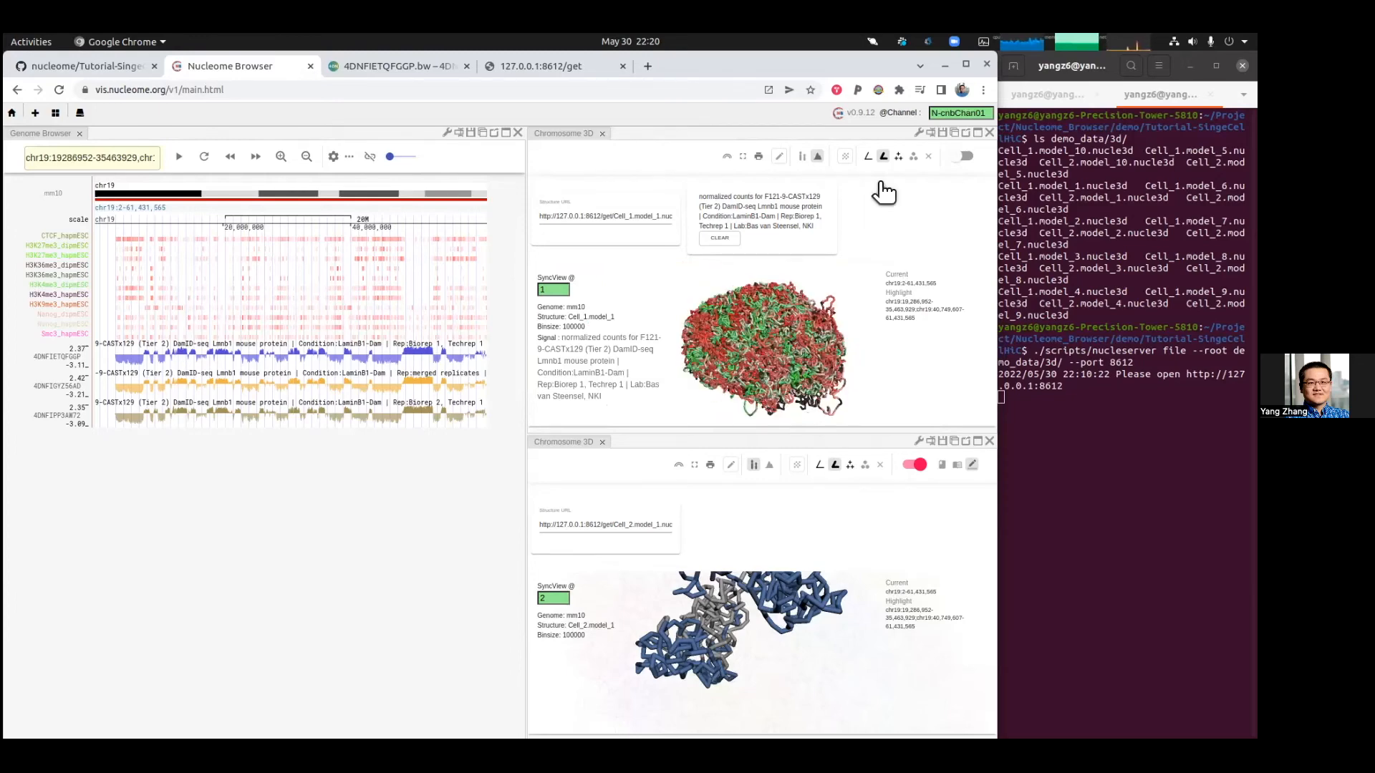
pyautogui.click(964, 156)
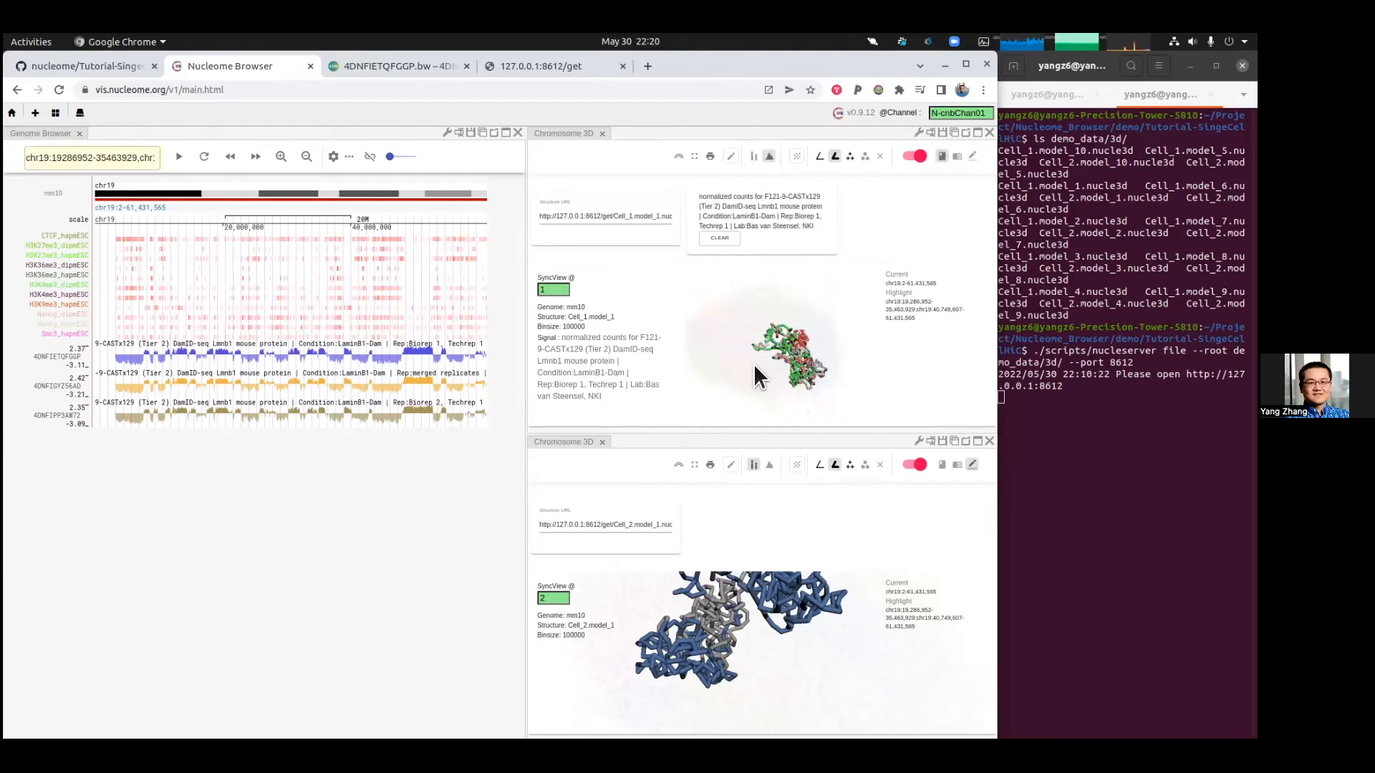
pyautogui.moveTo(755, 375); pyautogui.dragTo(753, 348)
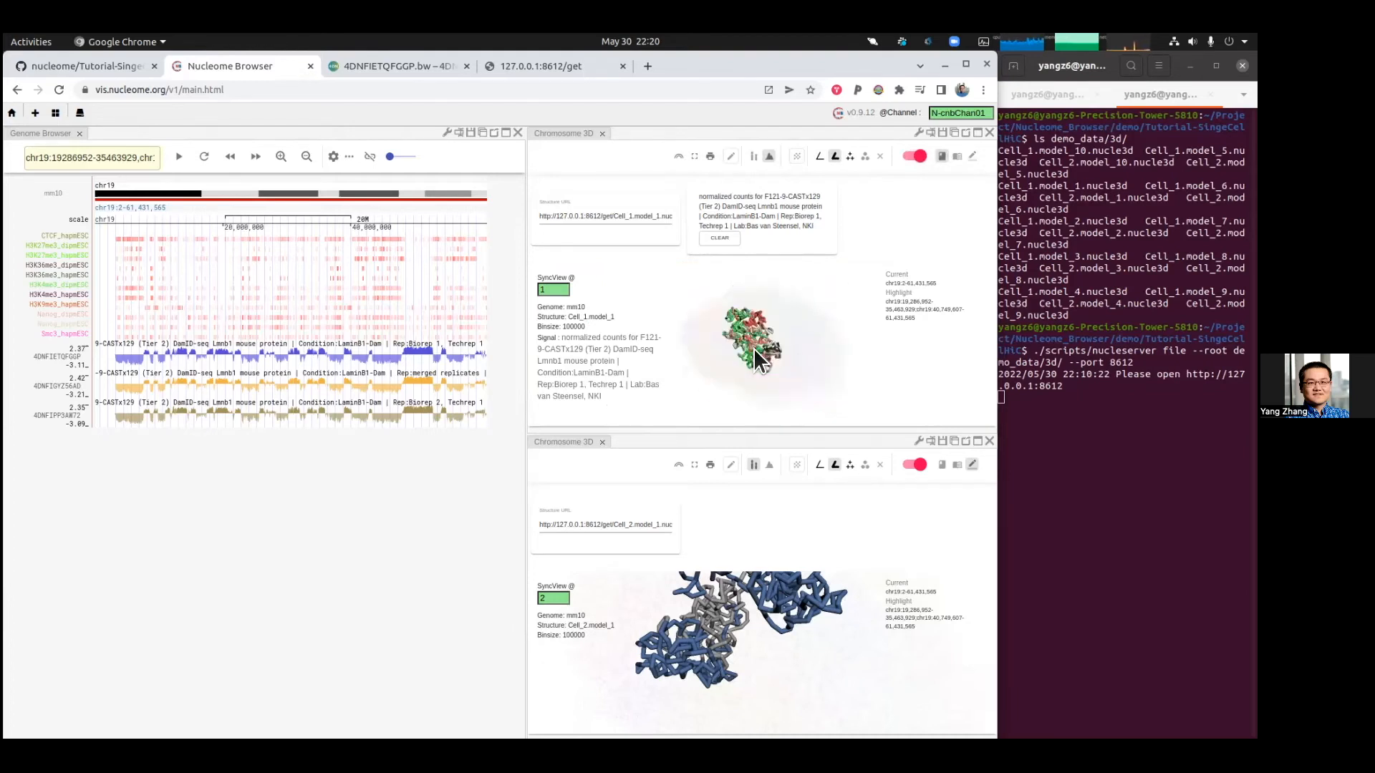
pyautogui.click(958, 157)
# Step: Zoom the genome view in on chr19 and highlight a region from about 33.0 to 34.7 Mb to mark it in the structures
pyautogui.click(281, 157)
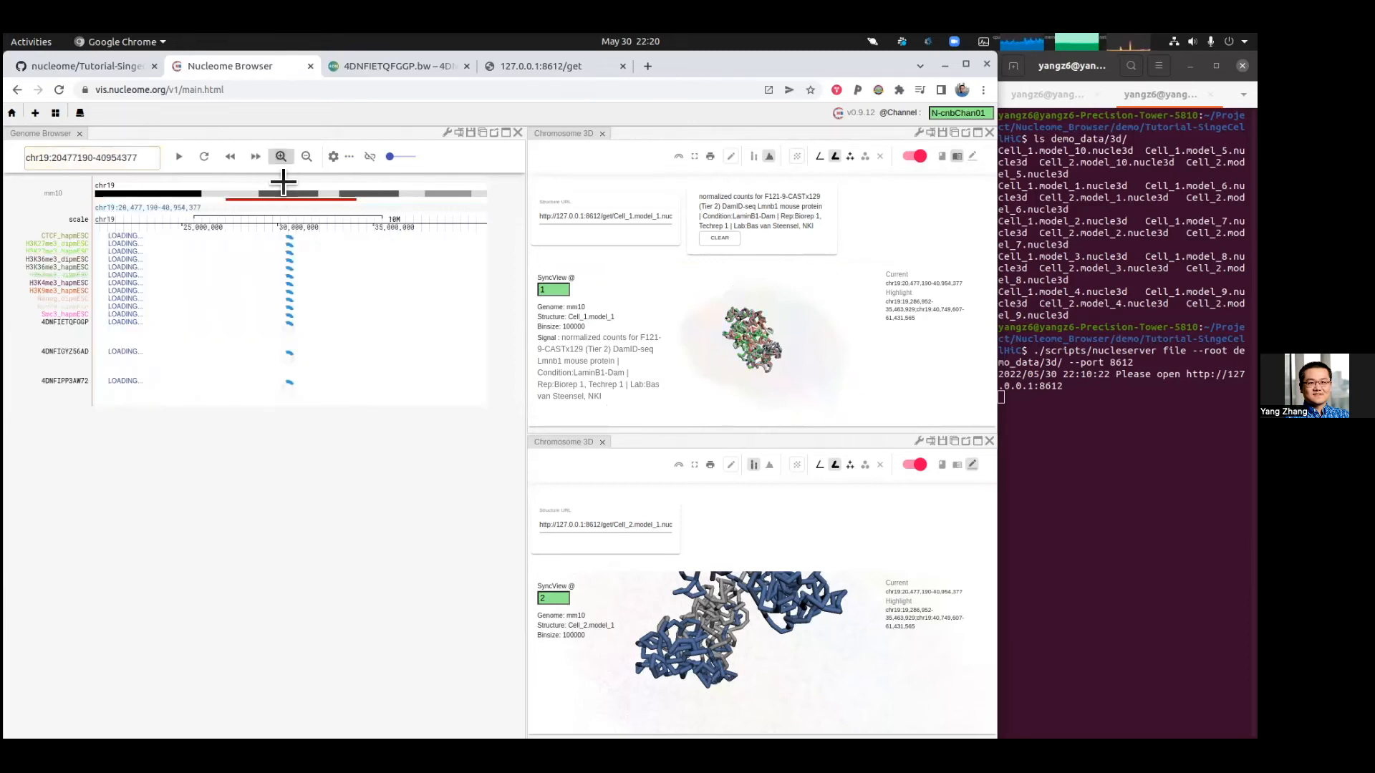
pyautogui.scroll(5, 755, 348)
pyautogui.scroll(6, 821, 368)
pyautogui.scroll(3, 812, 364)
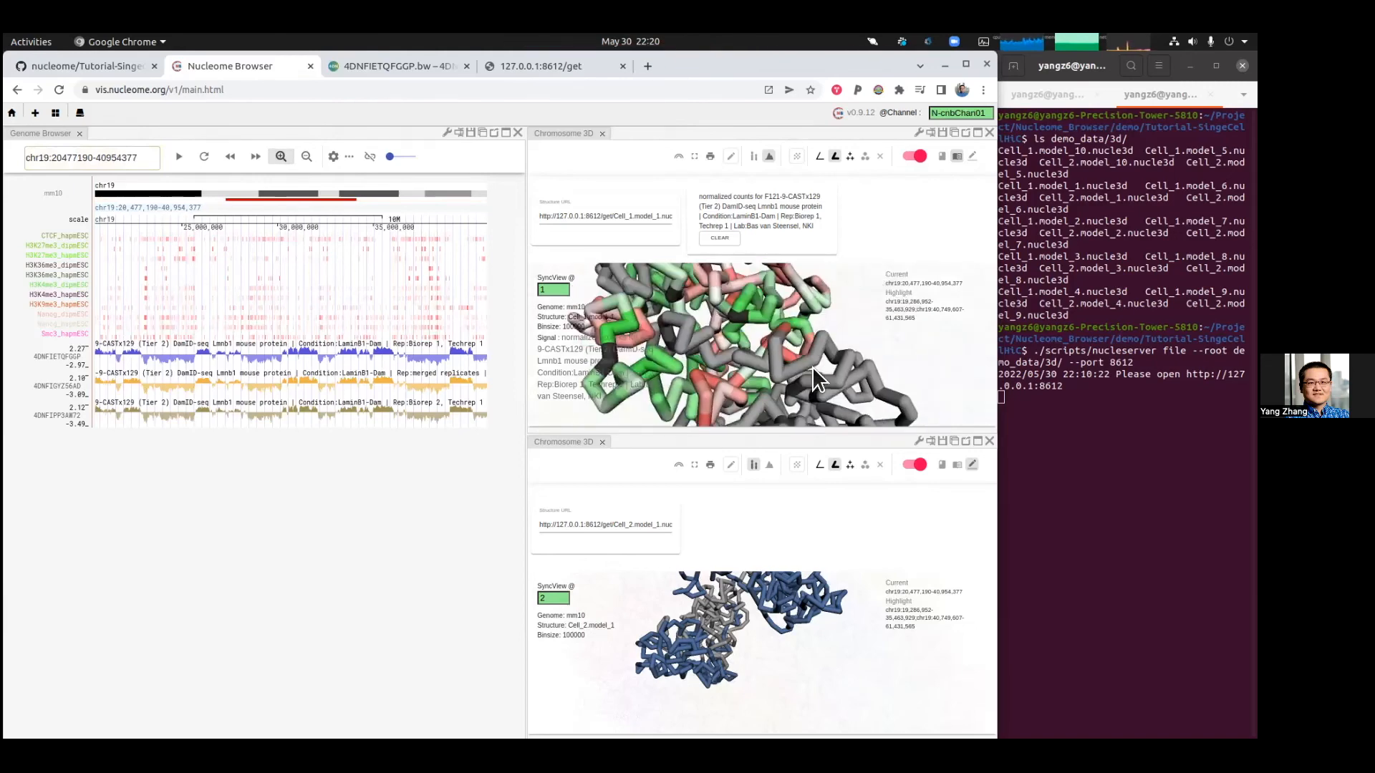
pyautogui.click(970, 158)
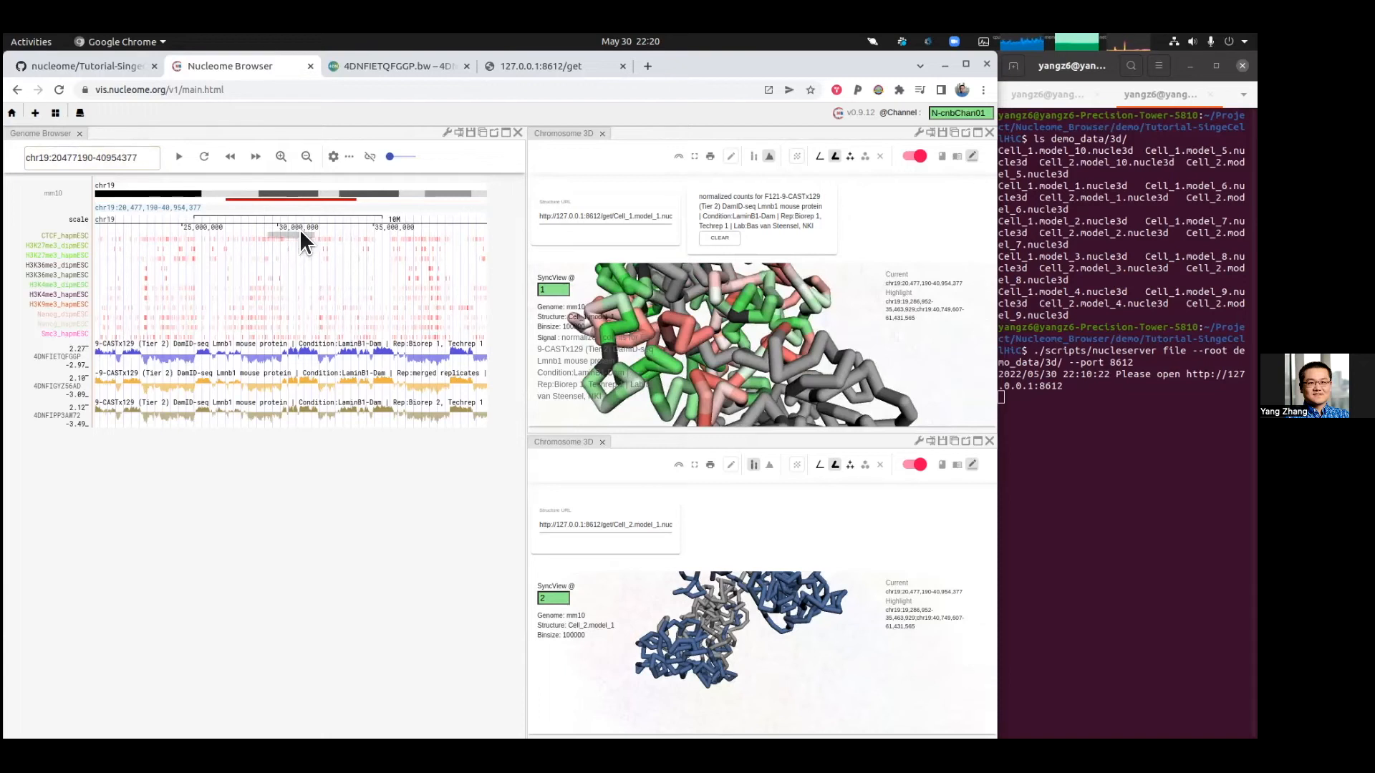
pyautogui.click(335, 230)
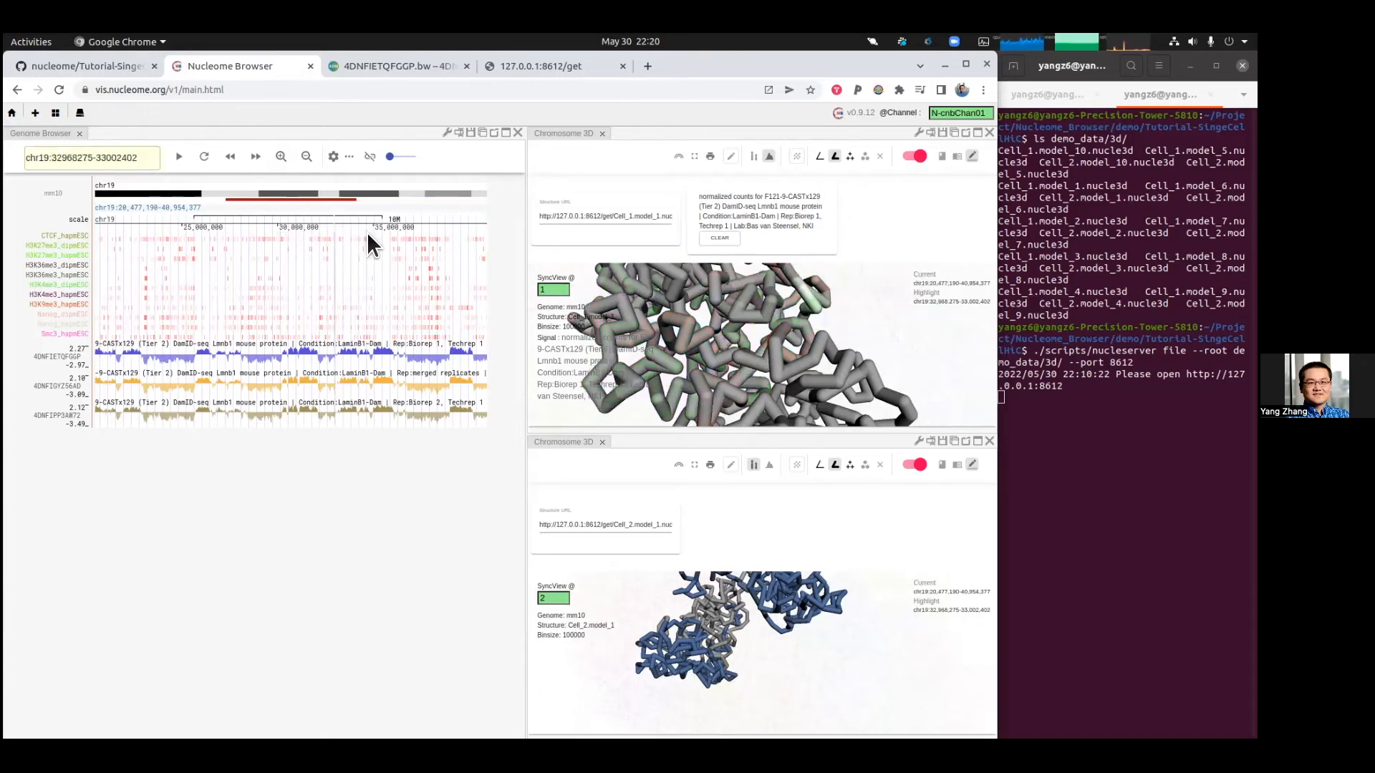
pyautogui.moveTo(367, 235); pyautogui.dragTo(367, 234)
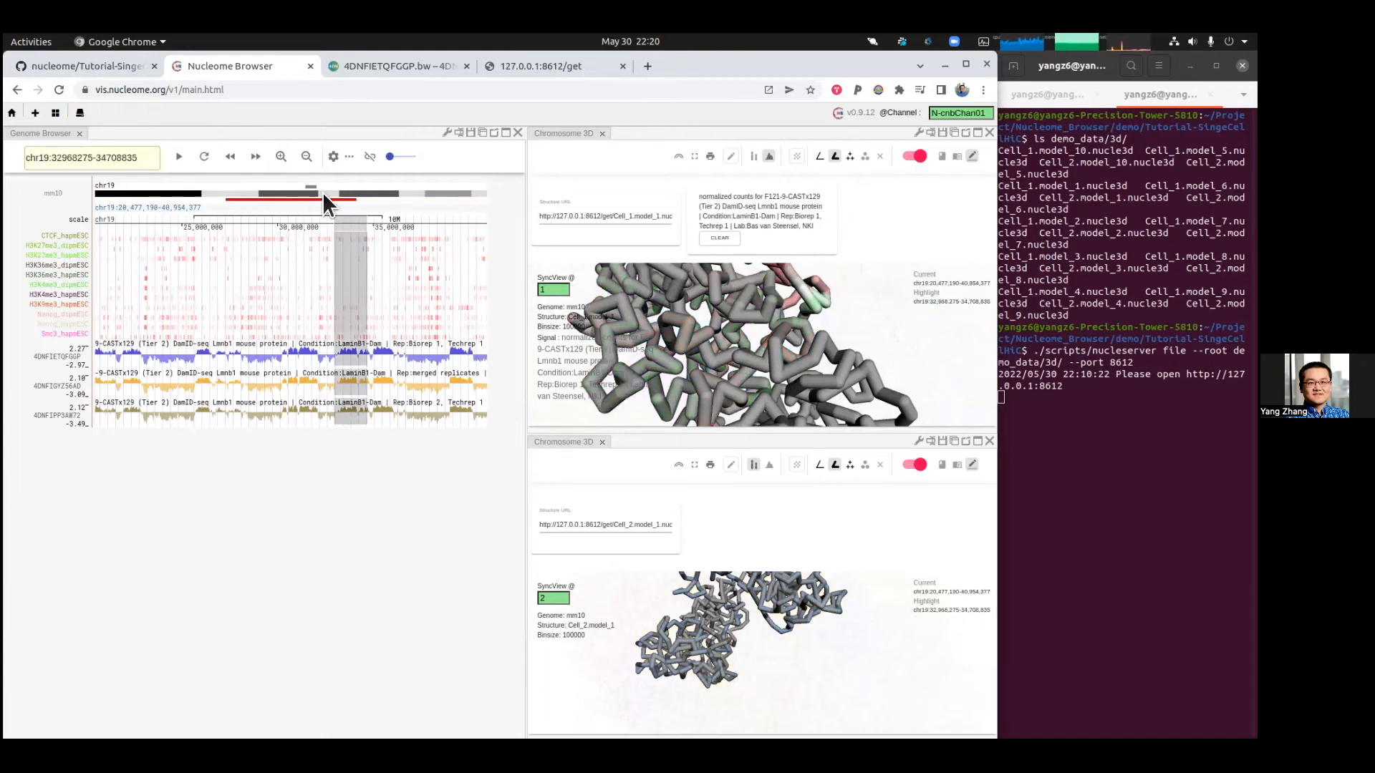
pyautogui.scroll(3, 731, 309)
pyautogui.moveTo(720, 314); pyautogui.dragTo(798, 293)
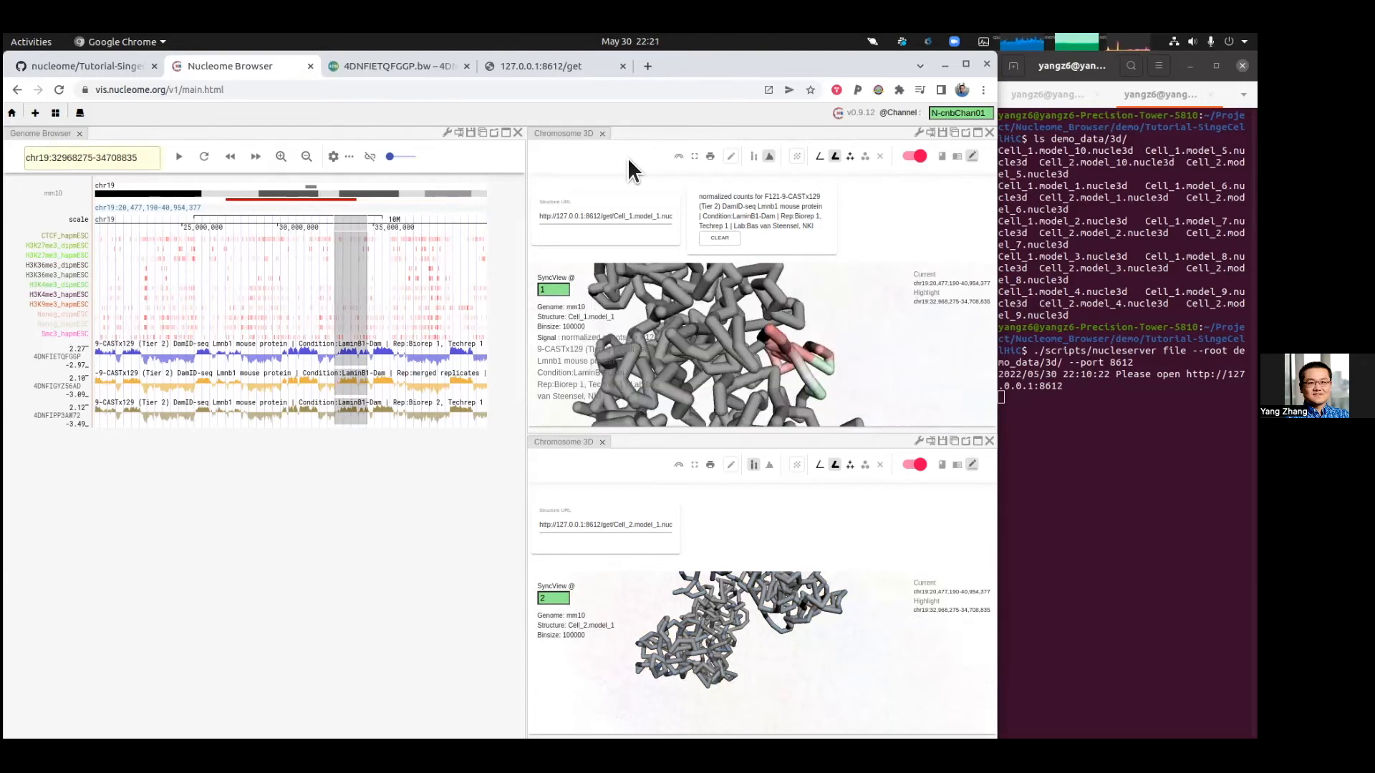
# Step: Close both Chromosome 3D panels
pyautogui.click(991, 133)
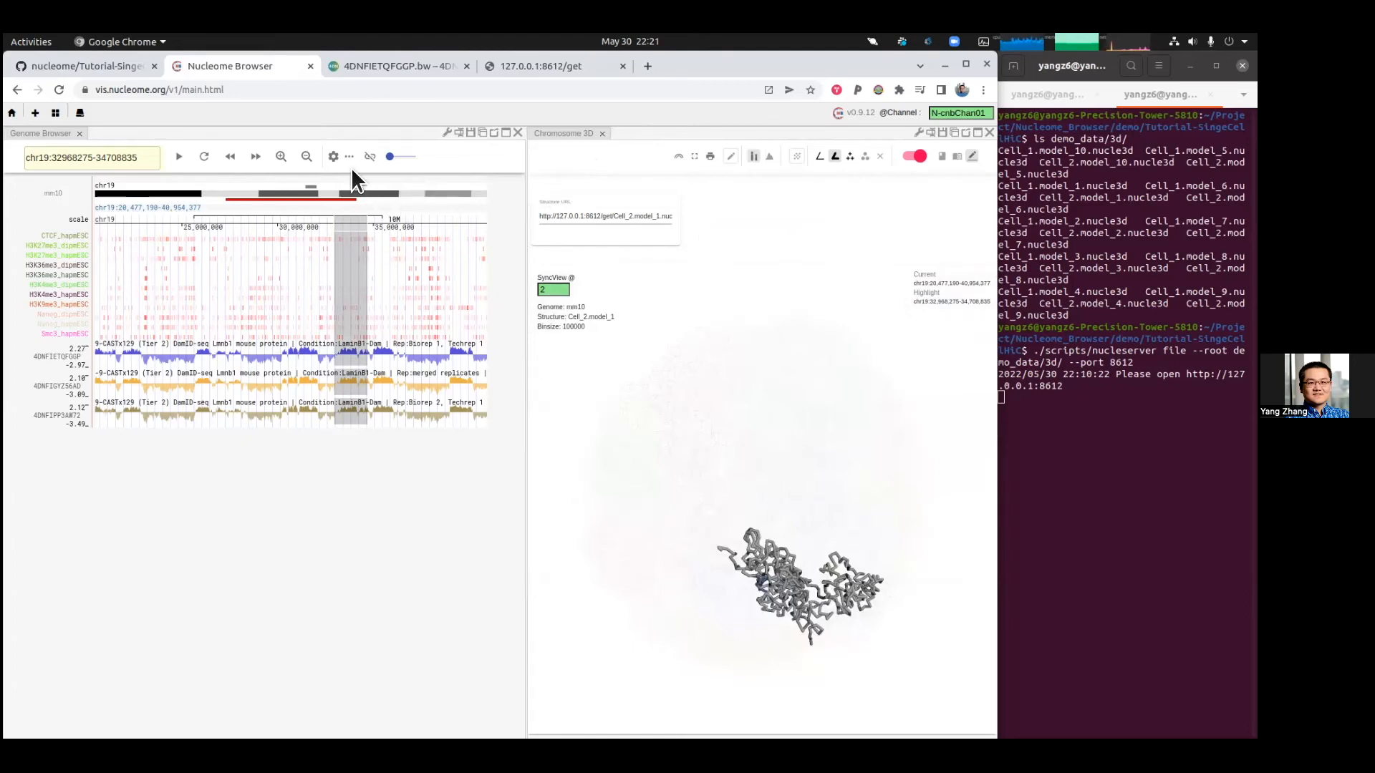
pyautogui.click(603, 132)
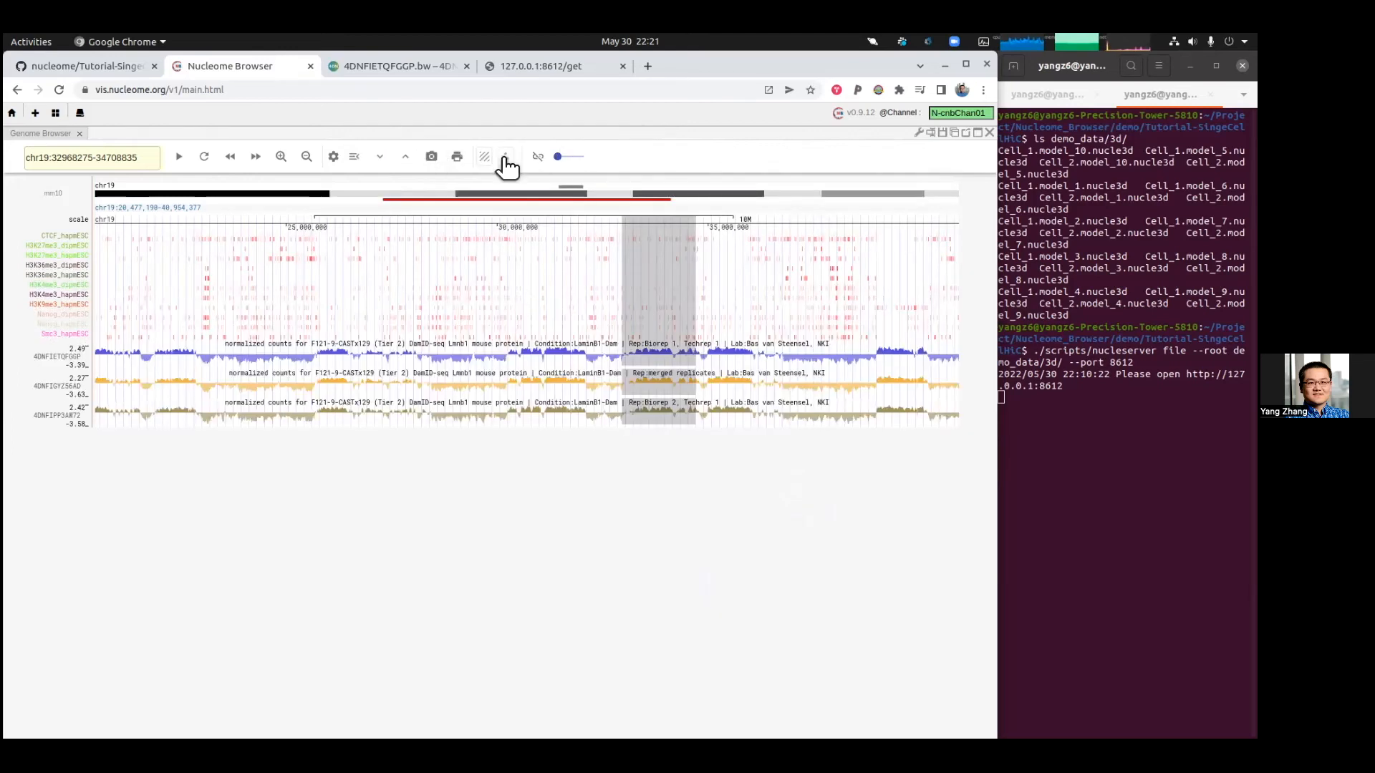
# Step: Open a scatter chart plotting 4DNFIETQFGGP on x against 4DNFIGYZ56AD on y
pyautogui.click(507, 156)
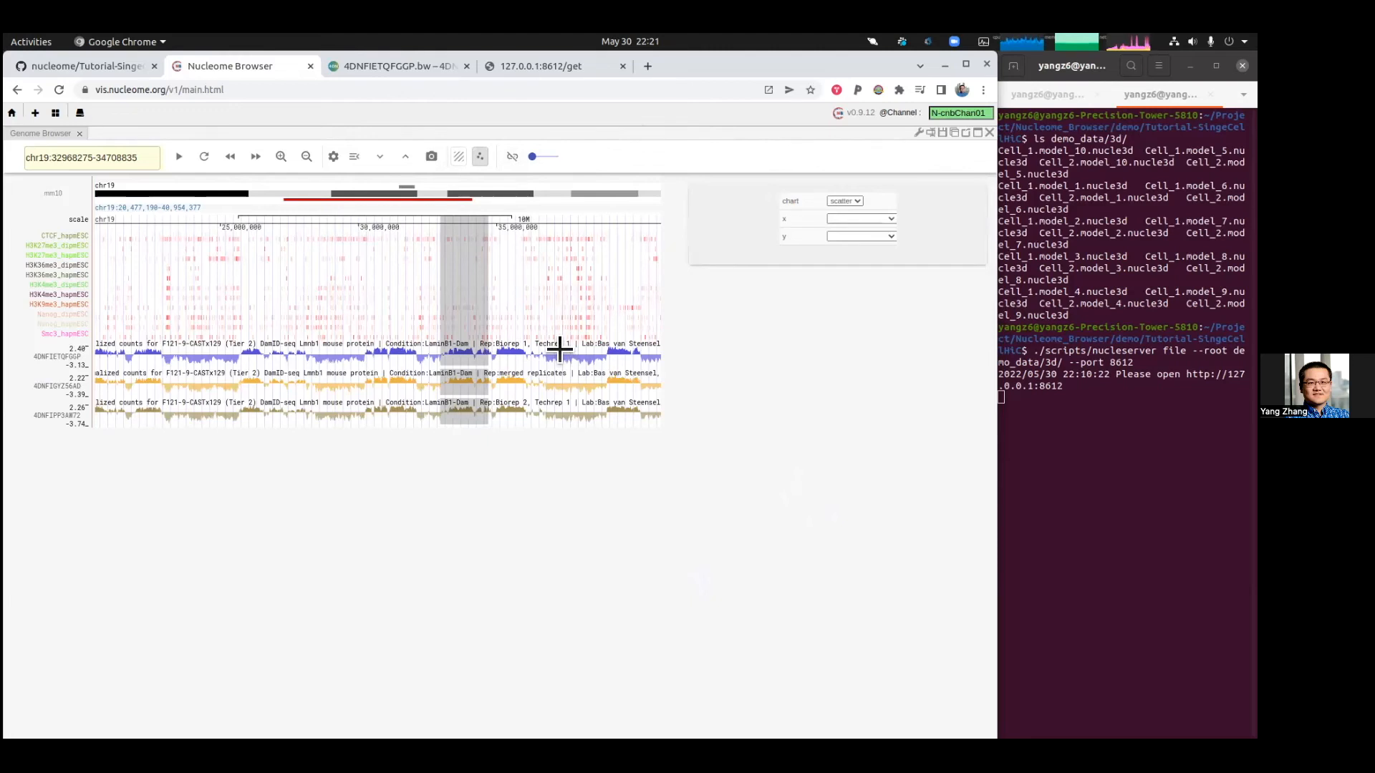
pyautogui.click(874, 219)
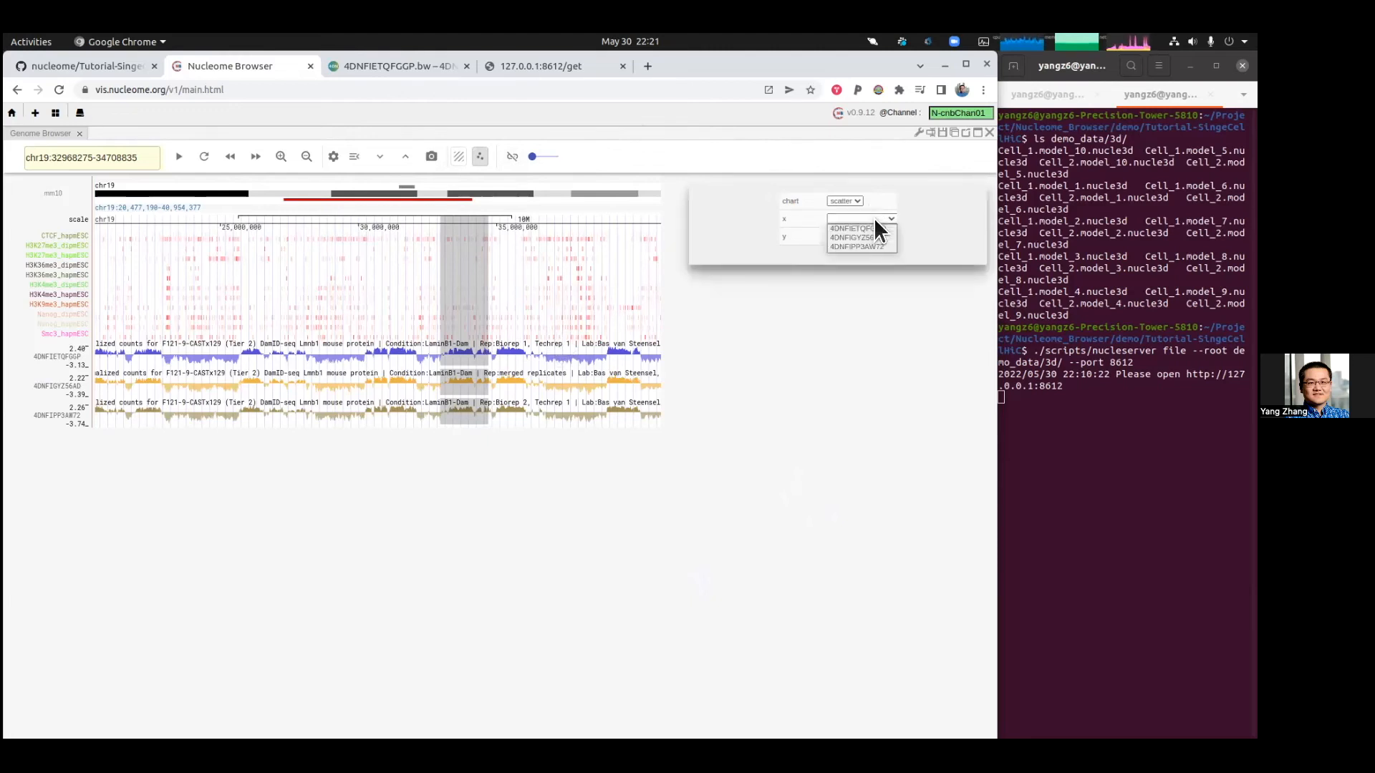
pyautogui.click(880, 227)
pyautogui.click(877, 235)
pyautogui.click(885, 255)
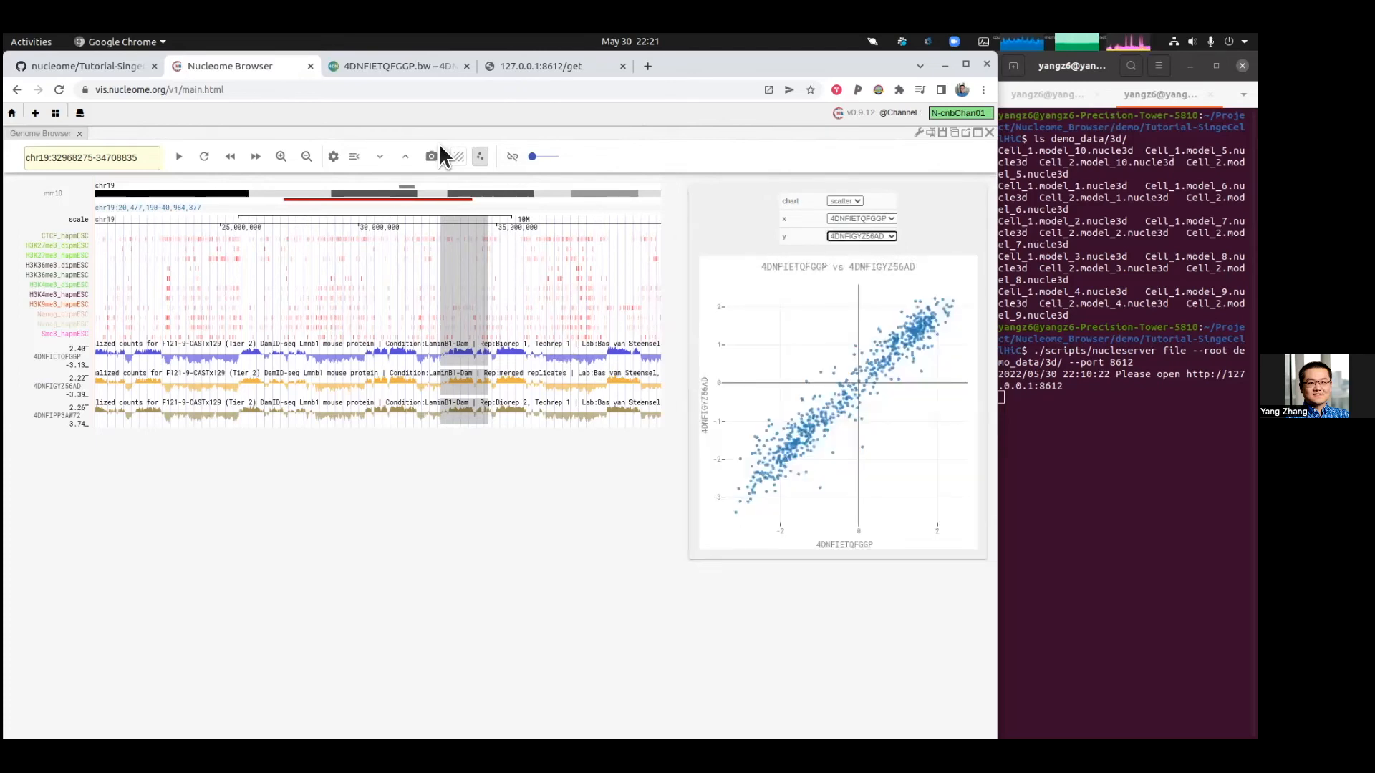
# Step: Zoom out to the whole chr19 and highlight genome regions to locate their points in the scatter chart
pyautogui.click(311, 157)
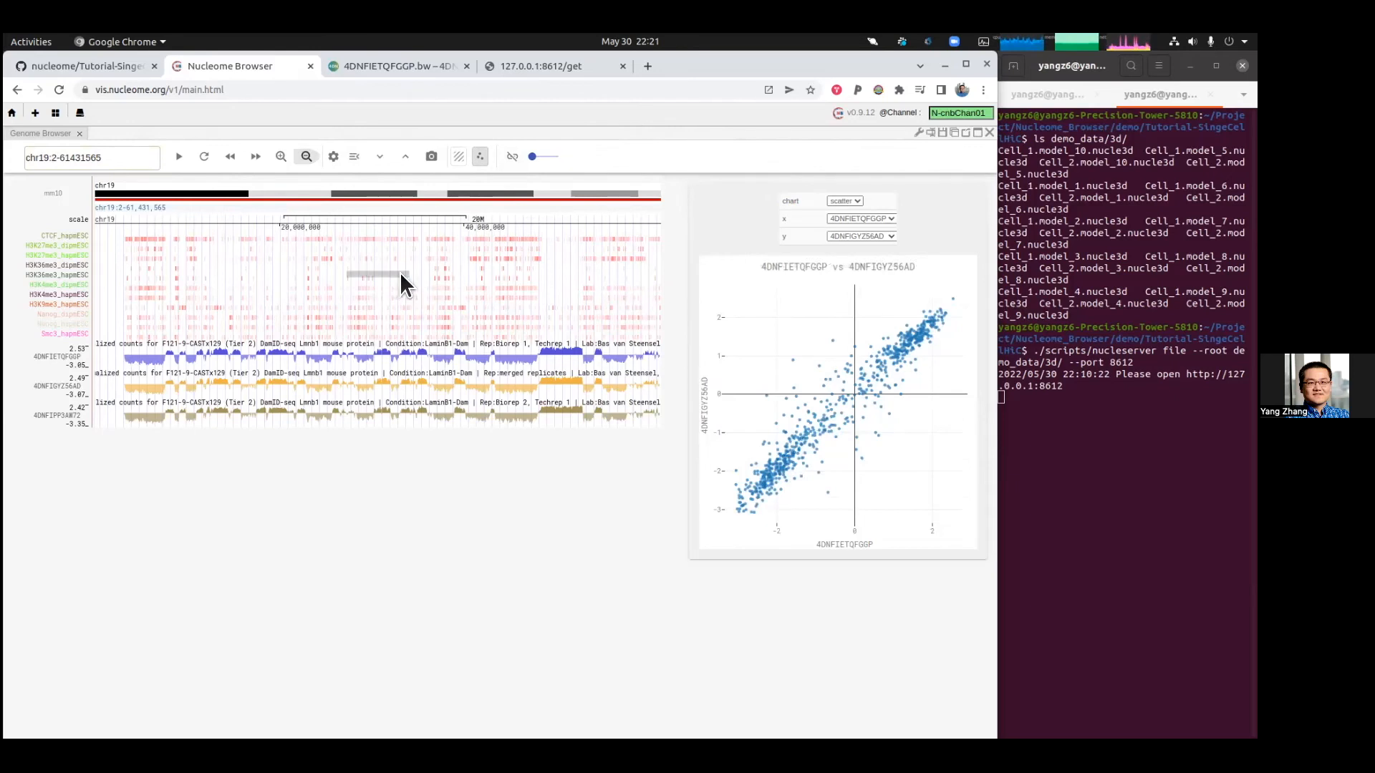
pyautogui.moveTo(408, 227); pyautogui.dragTo(466, 226)
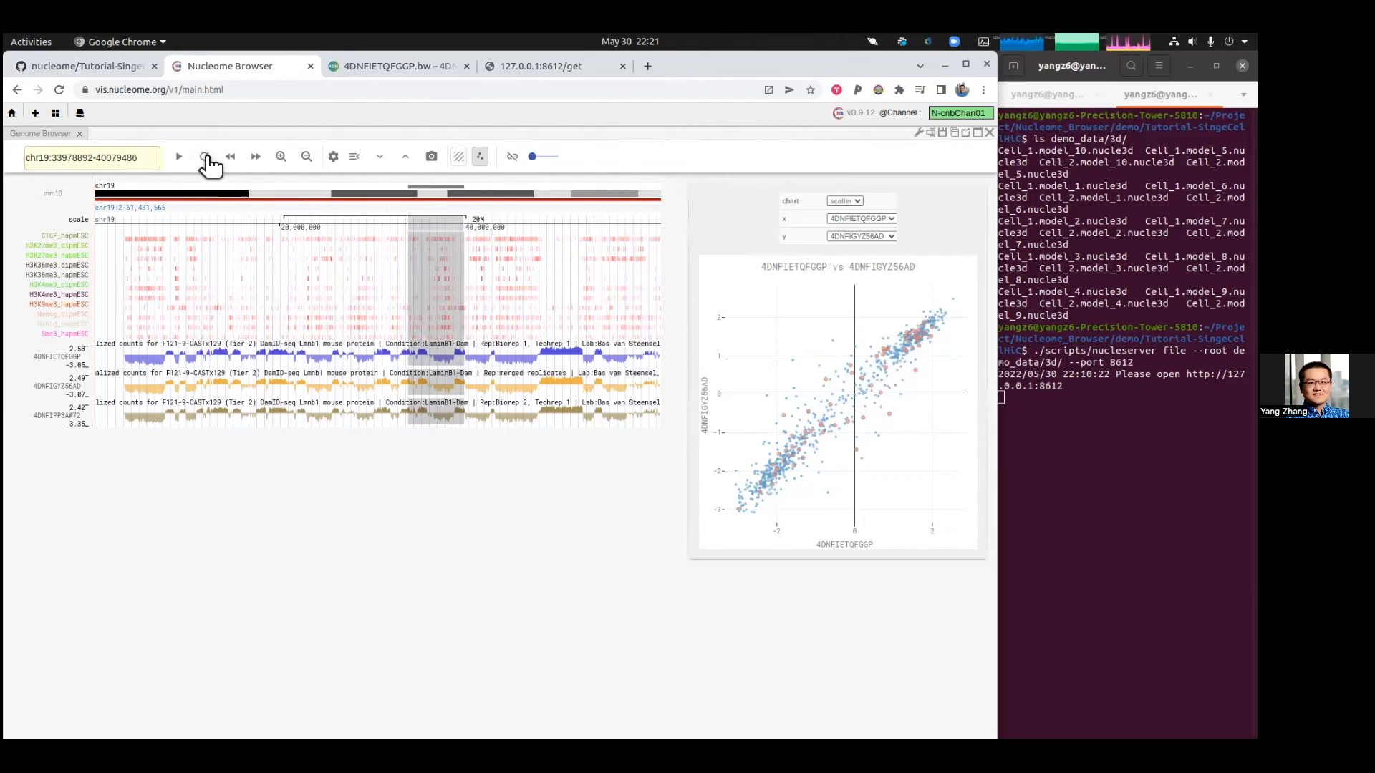
pyautogui.click(252, 224)
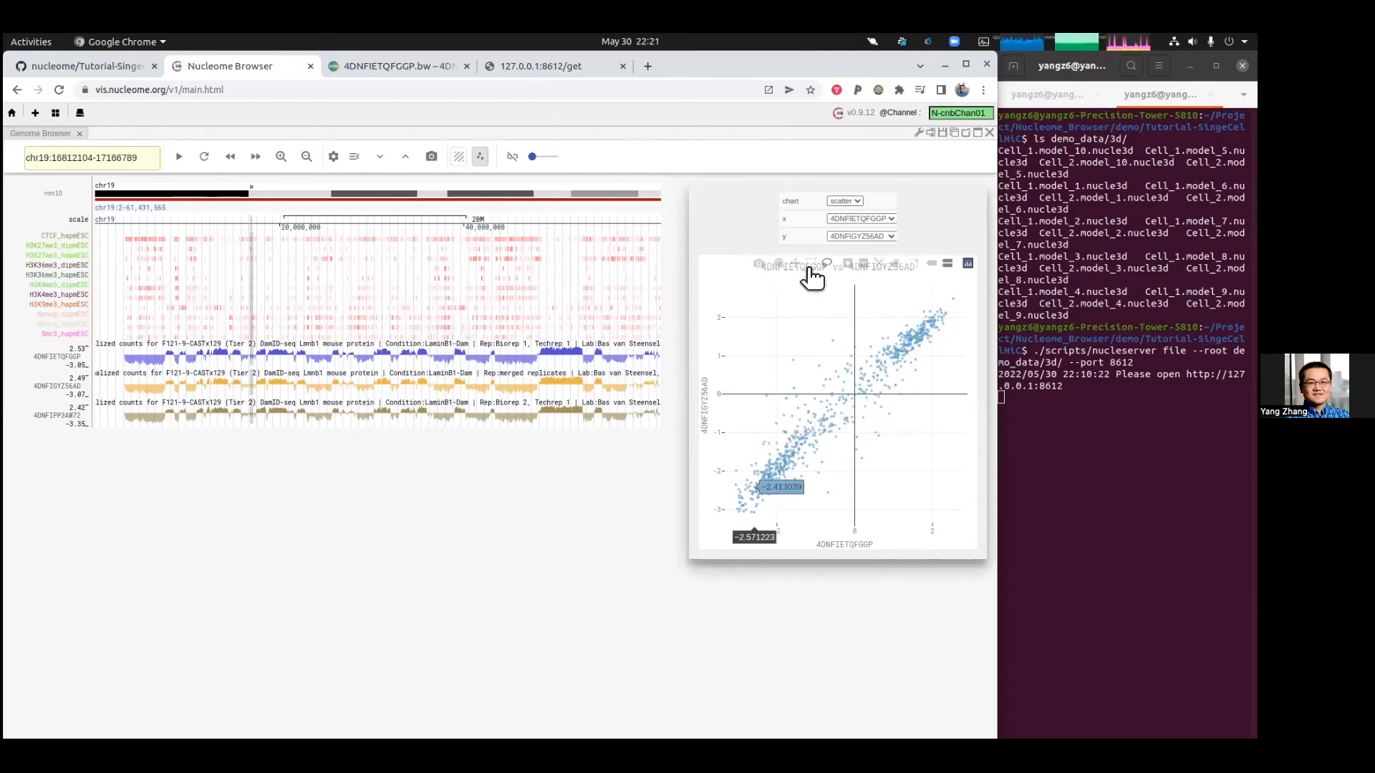
# Step: Brush the lower-left cluster of scatter points to highlight the matching chr19 regions, then return to the tutorial README
pyautogui.moveTo(742, 452)
pyautogui.mouseDown()
pyautogui.moveTo(759, 535)
pyautogui.moveTo(789, 521)
pyautogui.moveTo(814, 475)
pyautogui.moveTo(795, 436)
pyautogui.moveTo(756, 438)
pyautogui.mouseUp()
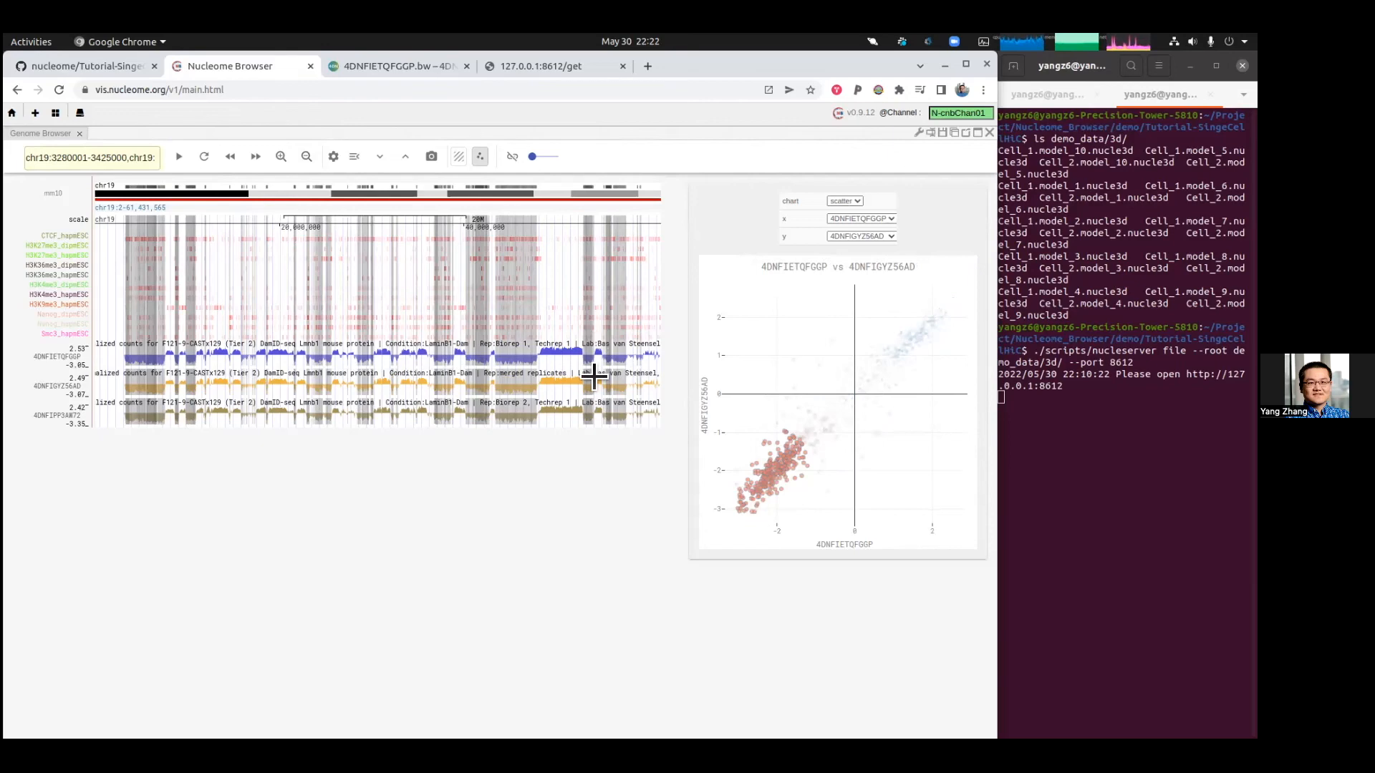
pyautogui.click(119, 63)
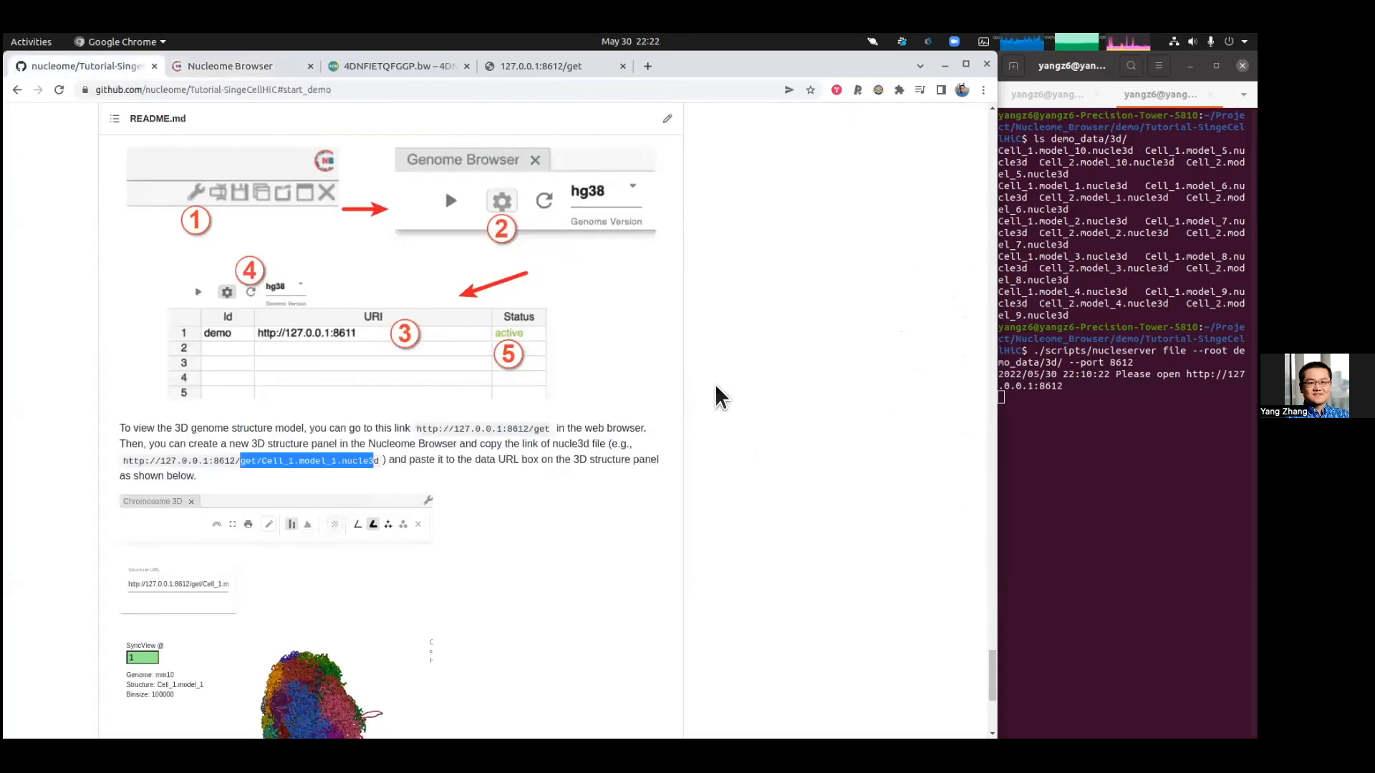
# Step: Scroll back up the tutorial README to the data-service instructions and highlight the local server URL and URI column text
pyautogui.scroll(3, 762, 427)
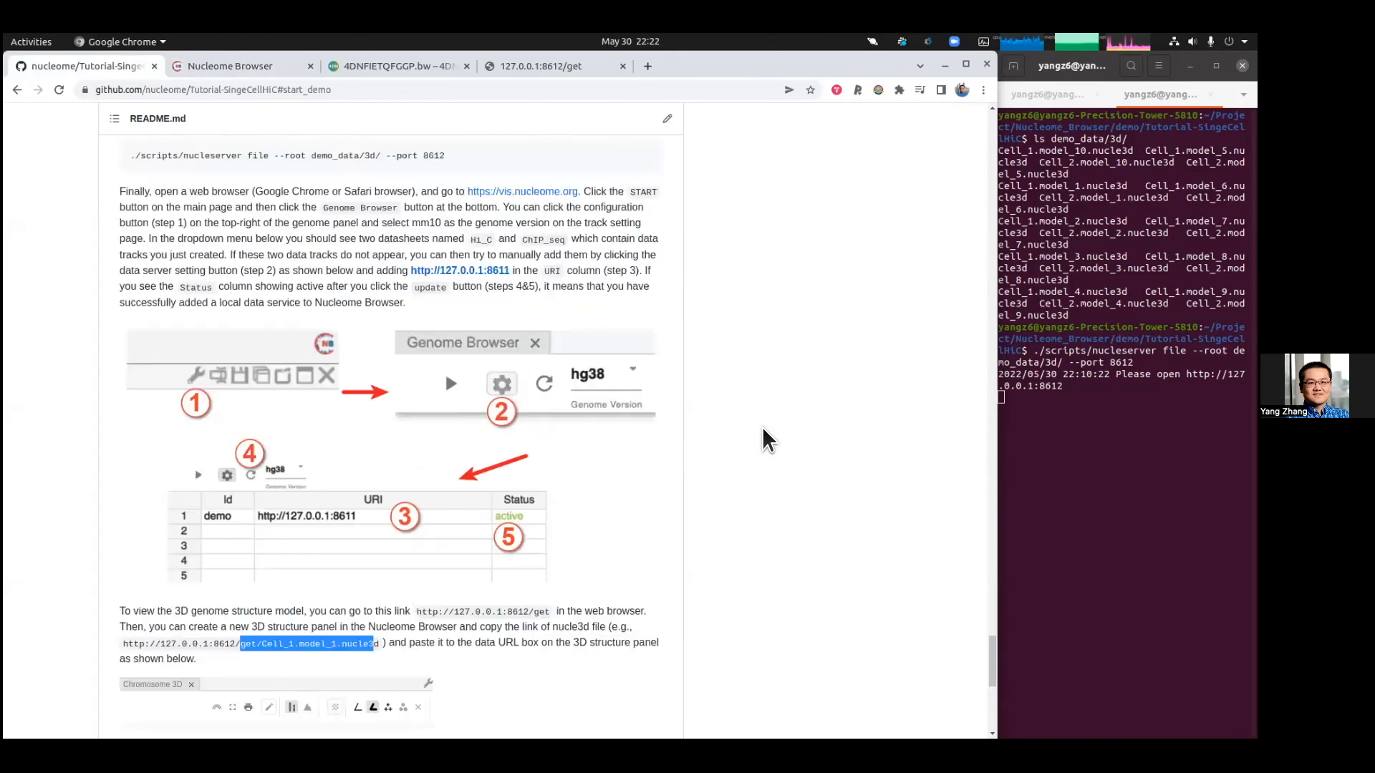
pyautogui.scroll(1, 762, 427)
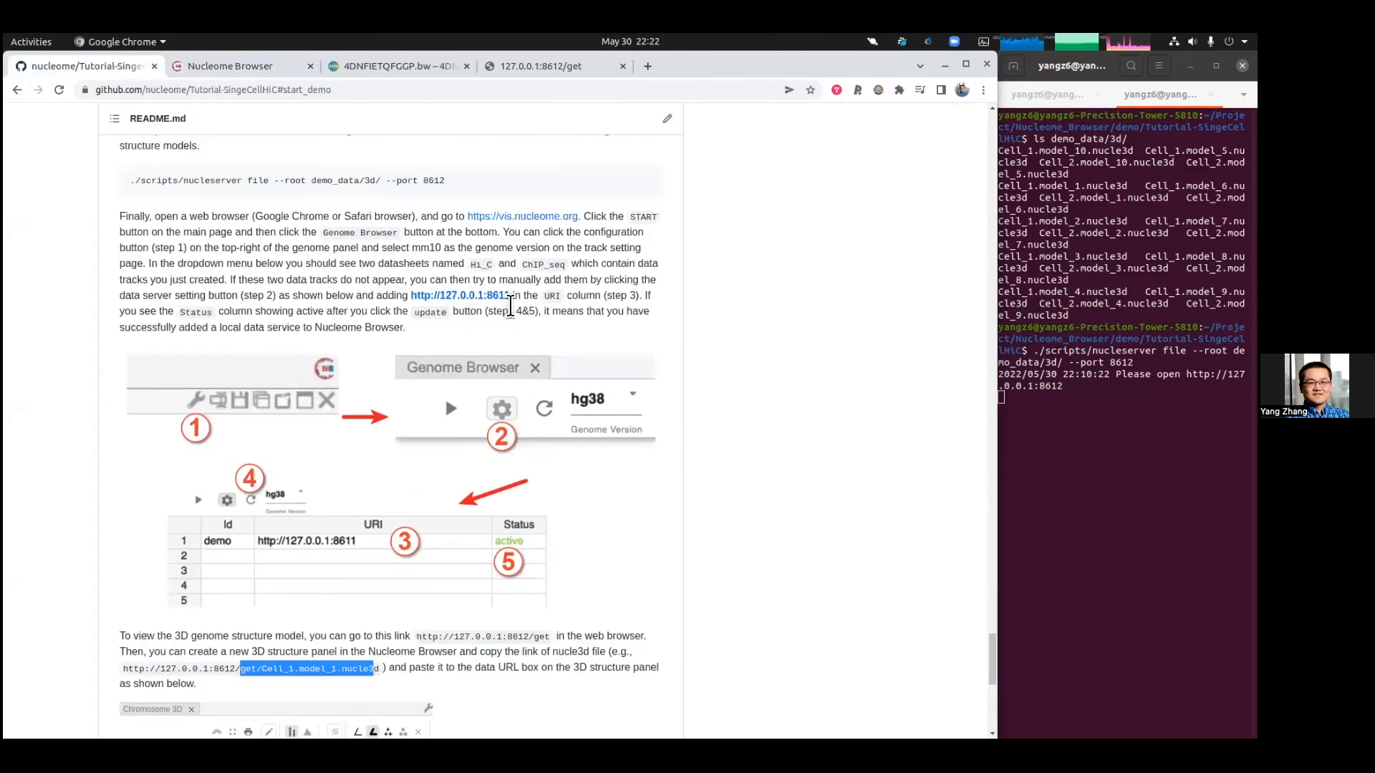
pyautogui.moveTo(514, 297); pyautogui.dragTo(416, 290)
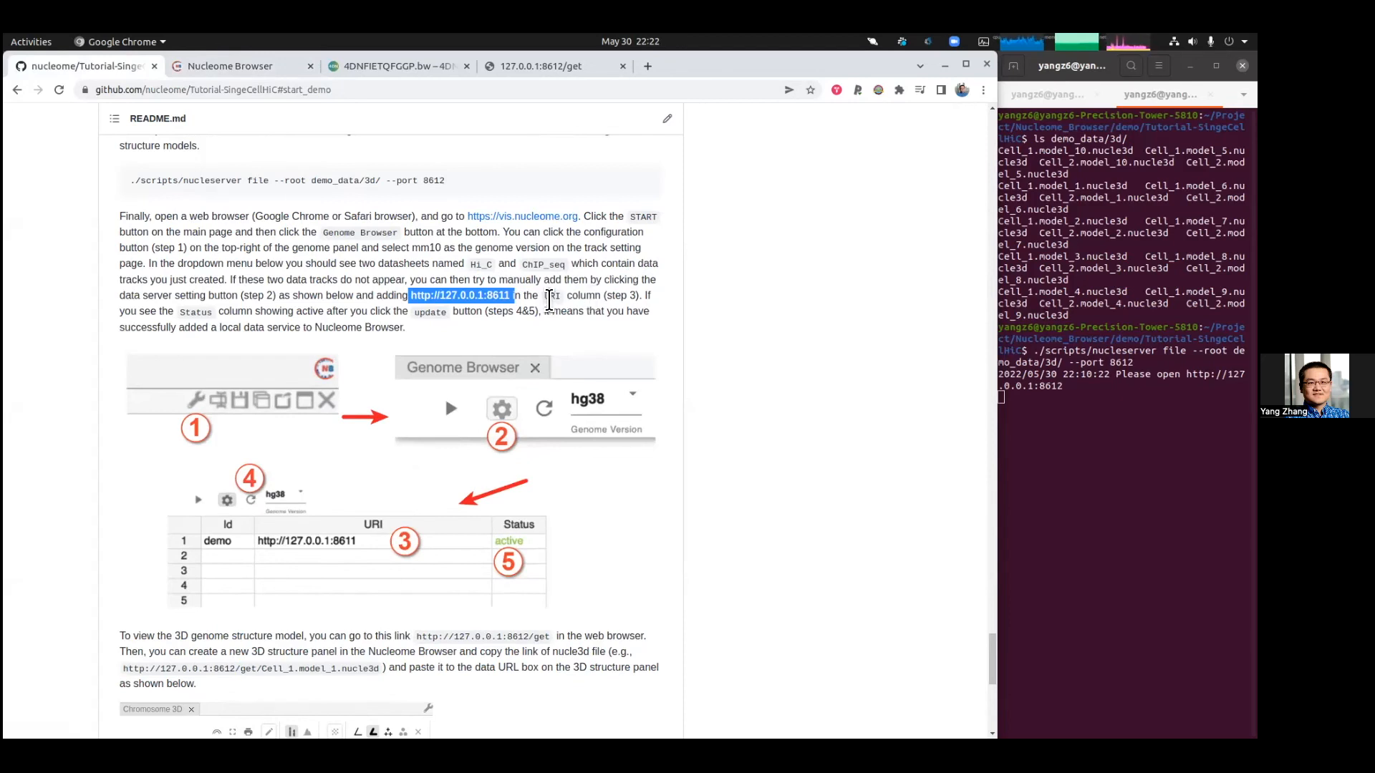
pyautogui.moveTo(528, 295); pyautogui.dragTo(578, 296)
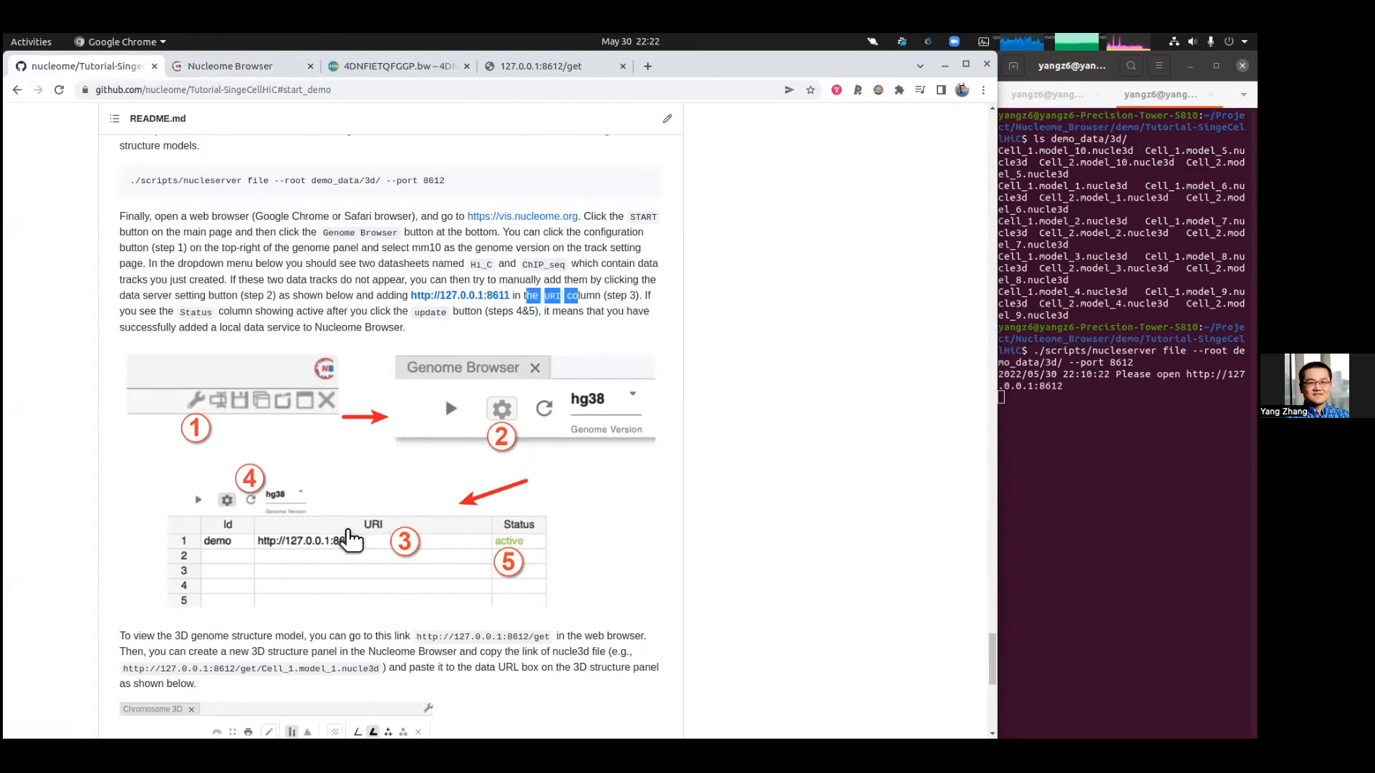
# Step: Open the Genome Browser's data server table and start a URI entry in its first row
pyautogui.click(276, 69)
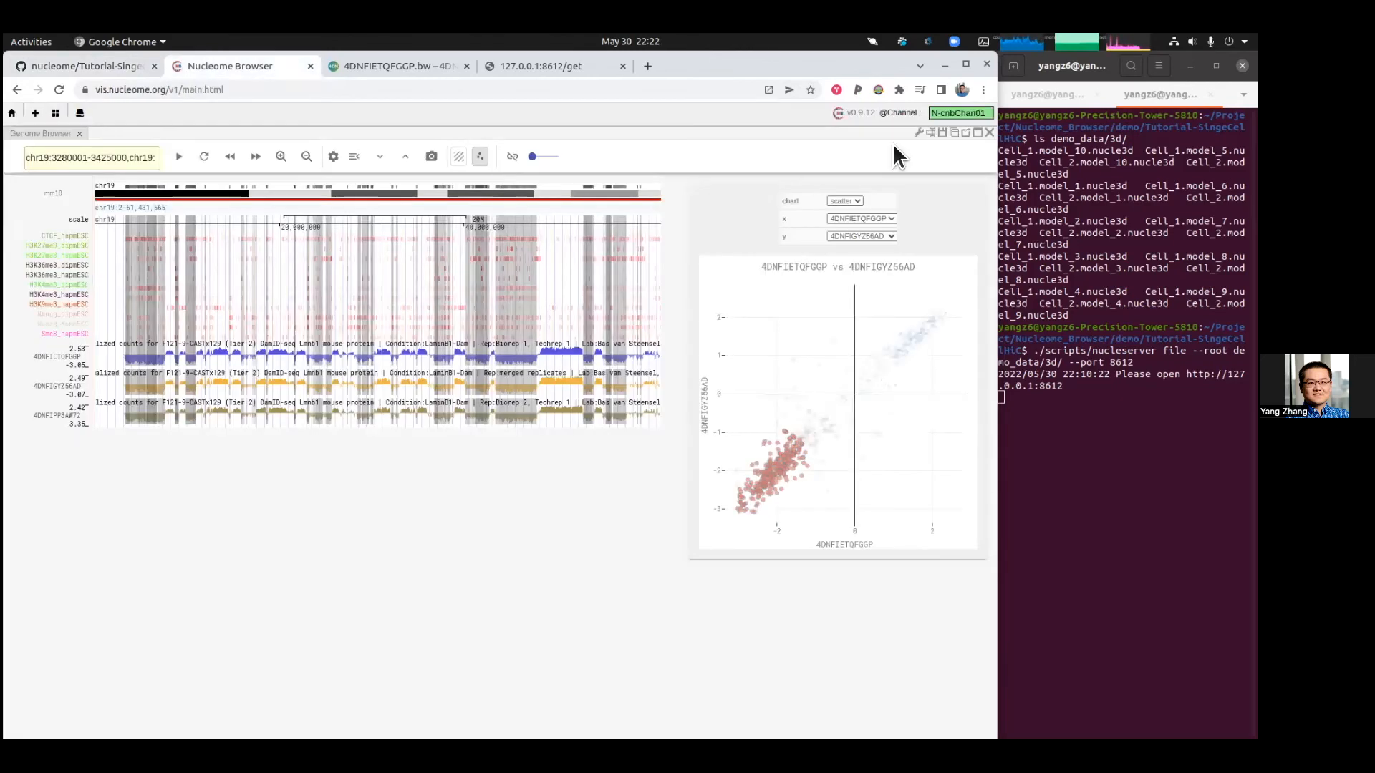
pyautogui.click(920, 133)
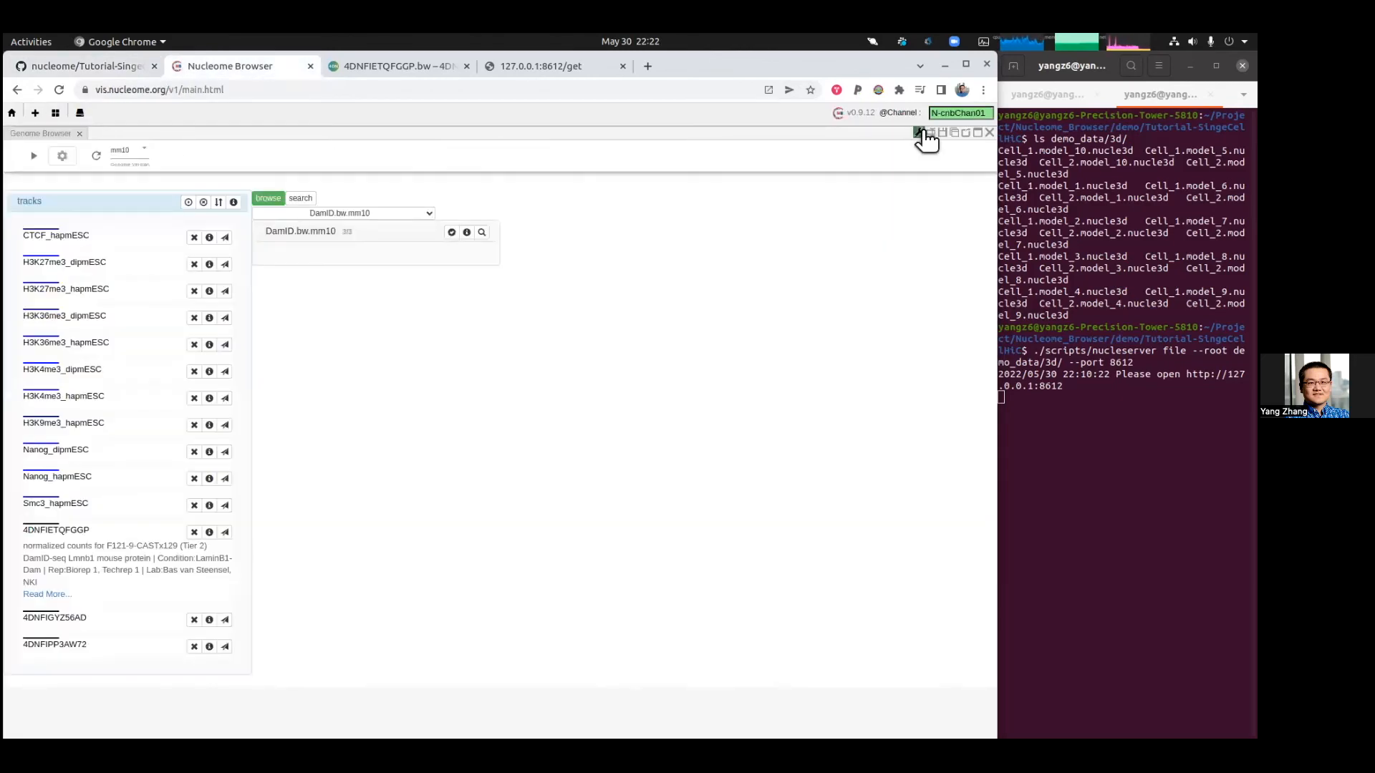
pyautogui.click(62, 157)
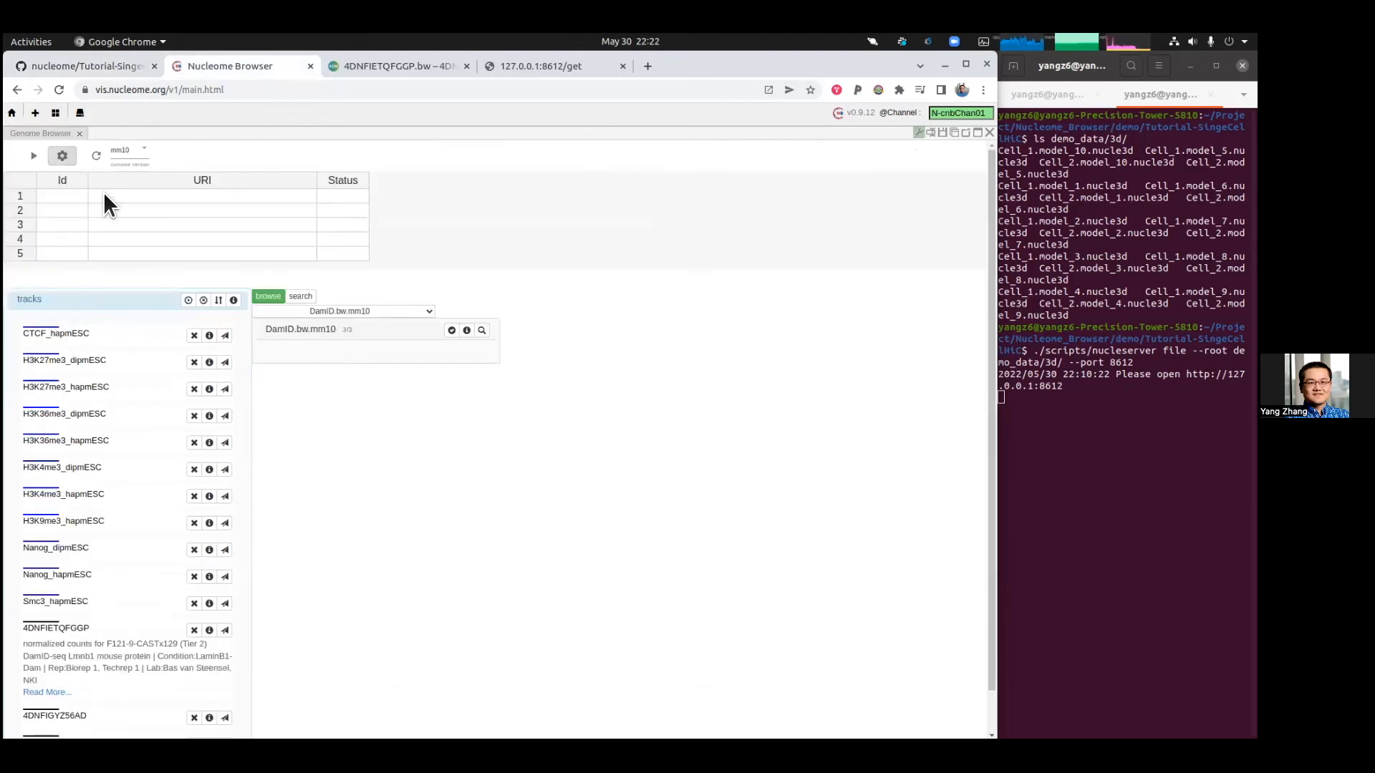
pyautogui.click(105, 196)
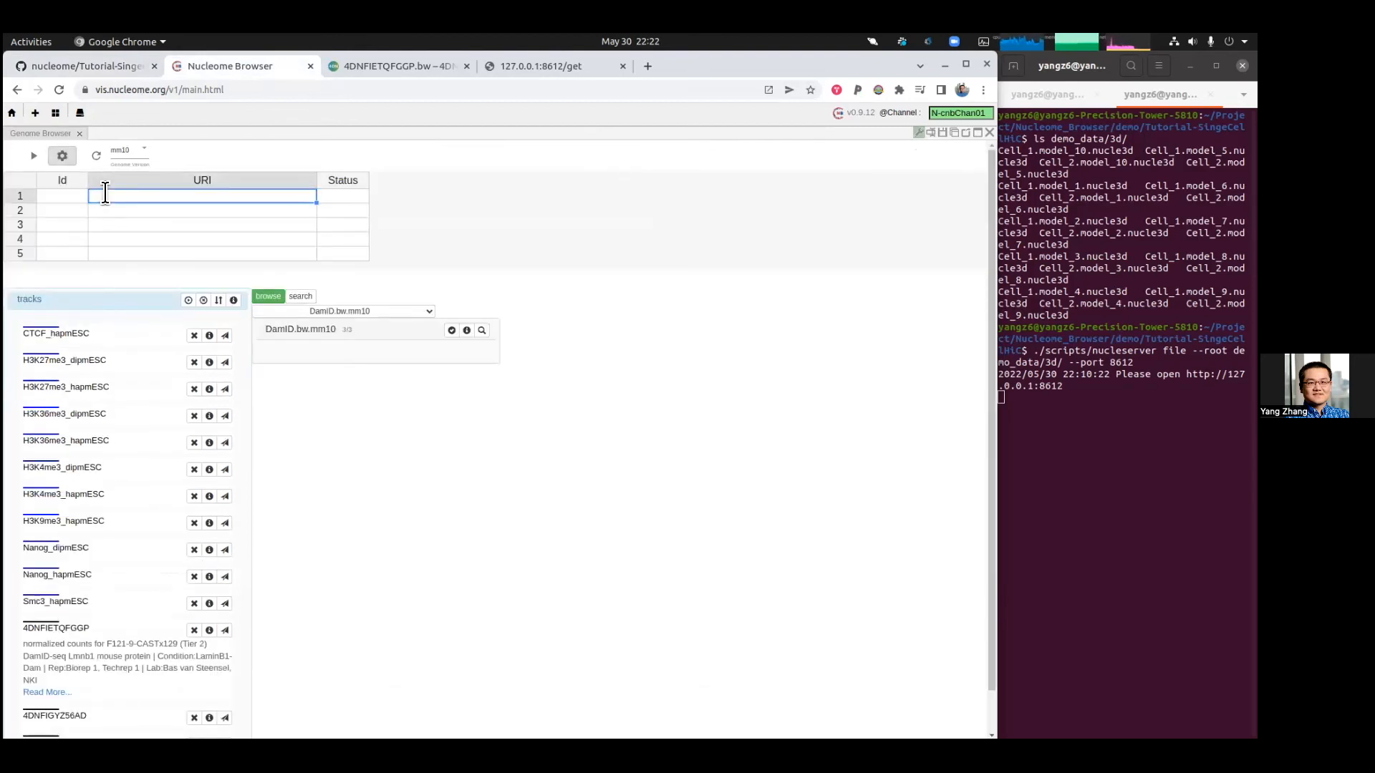
pyautogui.write('http')
# Step: Browse the list of available datasets, then leave the dropdown and clear the stray character
pyautogui.click(368, 311)
pyautogui.scroll(-1, 369, 484)
pyautogui.scroll(-2, 368, 483)
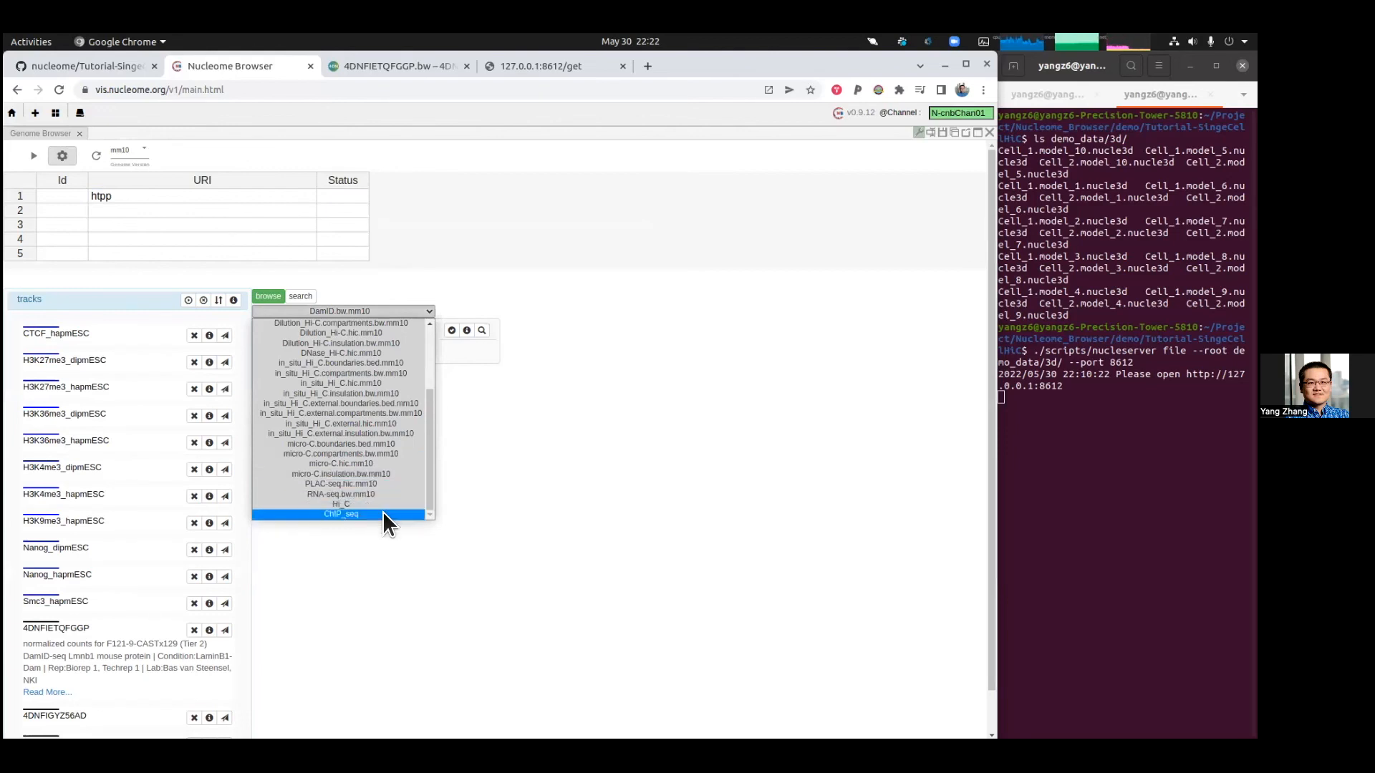
pyautogui.click(219, 197)
pyautogui.press('BackSpace')
pyautogui.press('Escape')
pyautogui.click(75, 195)
pyautogui.write('demo')
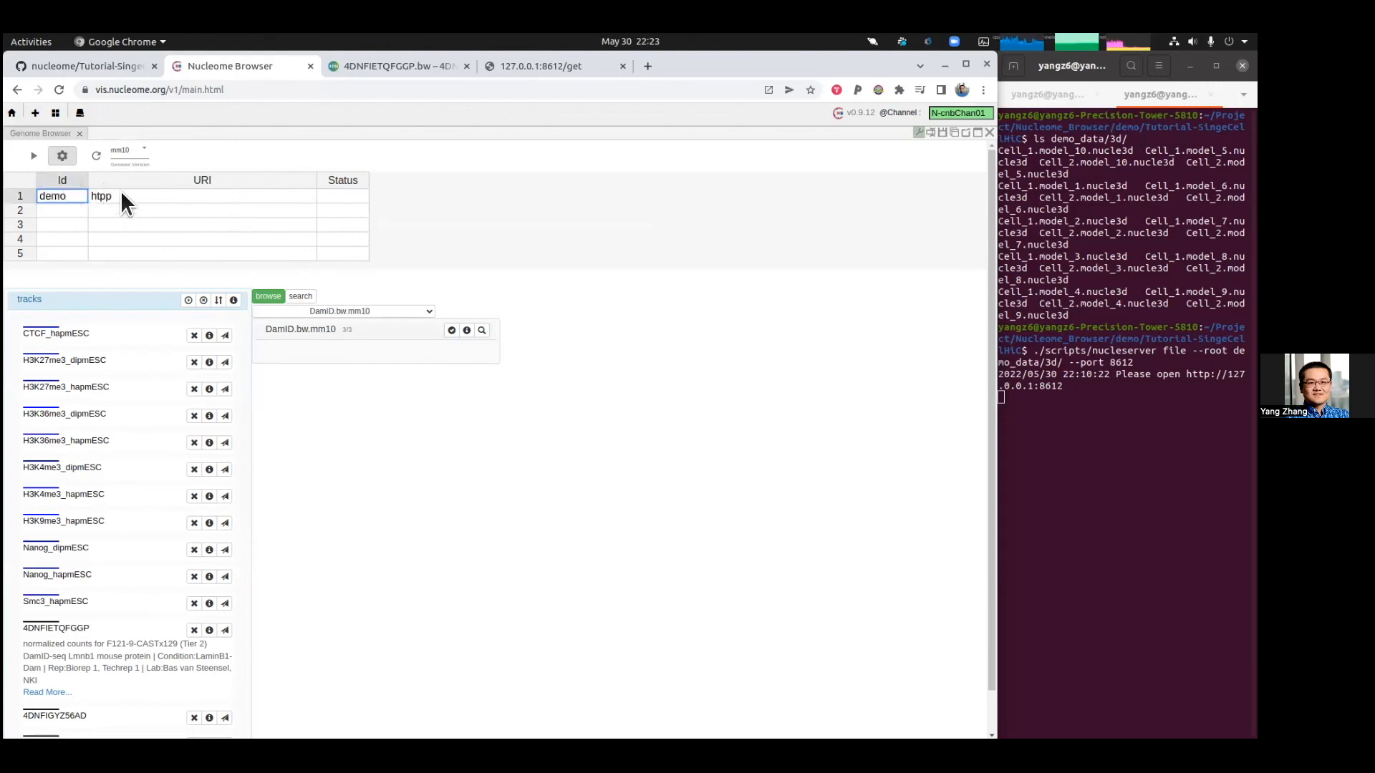
pyautogui.click(95, 197)
pyautogui.write('http://12')
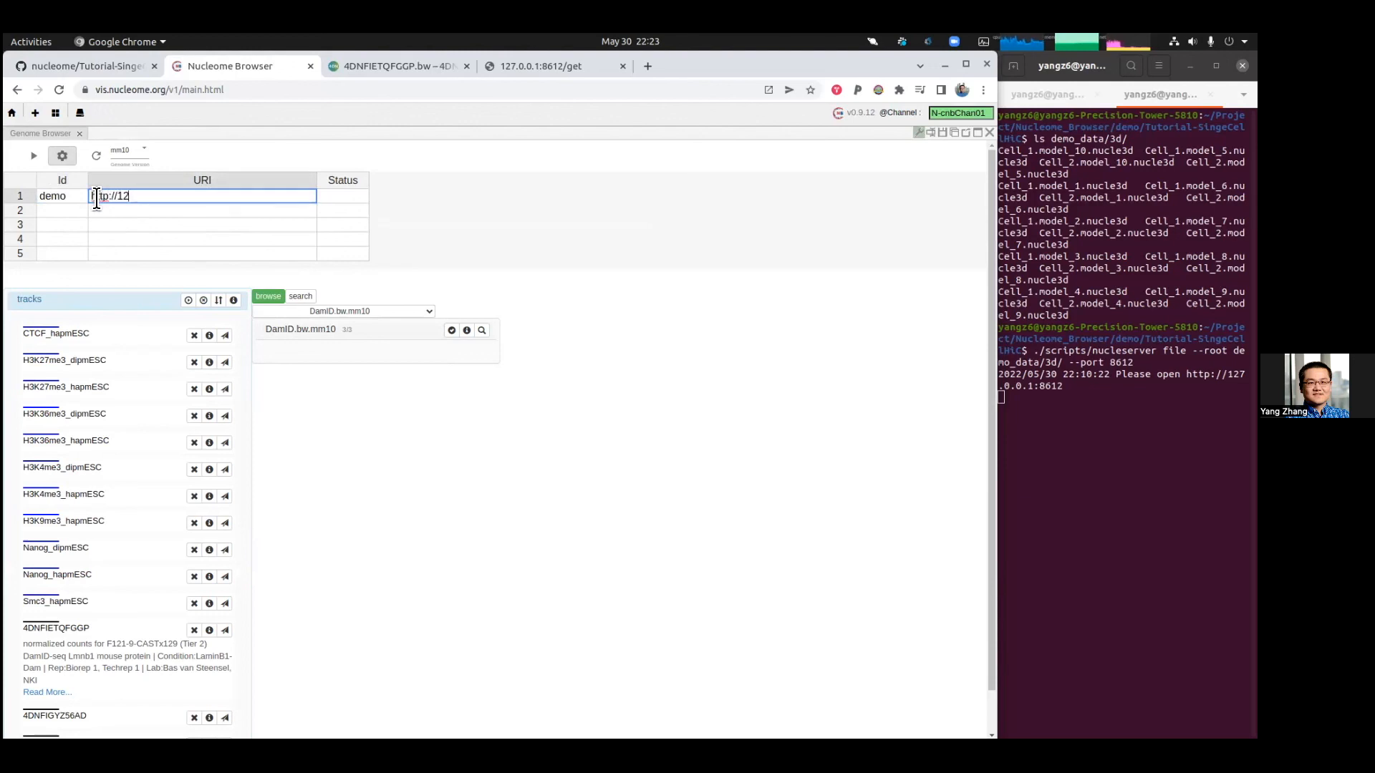
pyautogui.write('7.0.0.1:8611')
pyautogui.press('BackSpace')
pyautogui.click(97, 156)
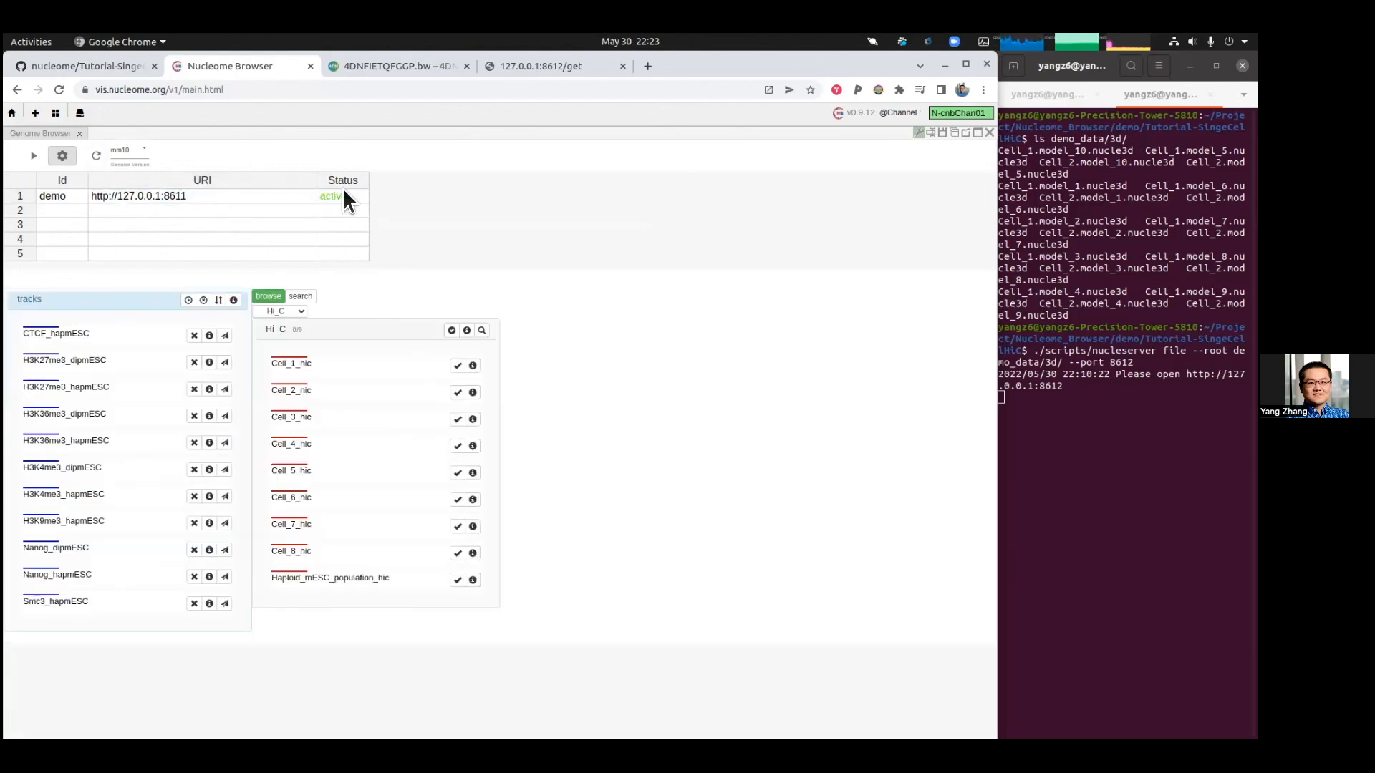
# Step: Add a second data server with Id 4dn and URI /d/portal and update the server list
pyautogui.click(301, 312)
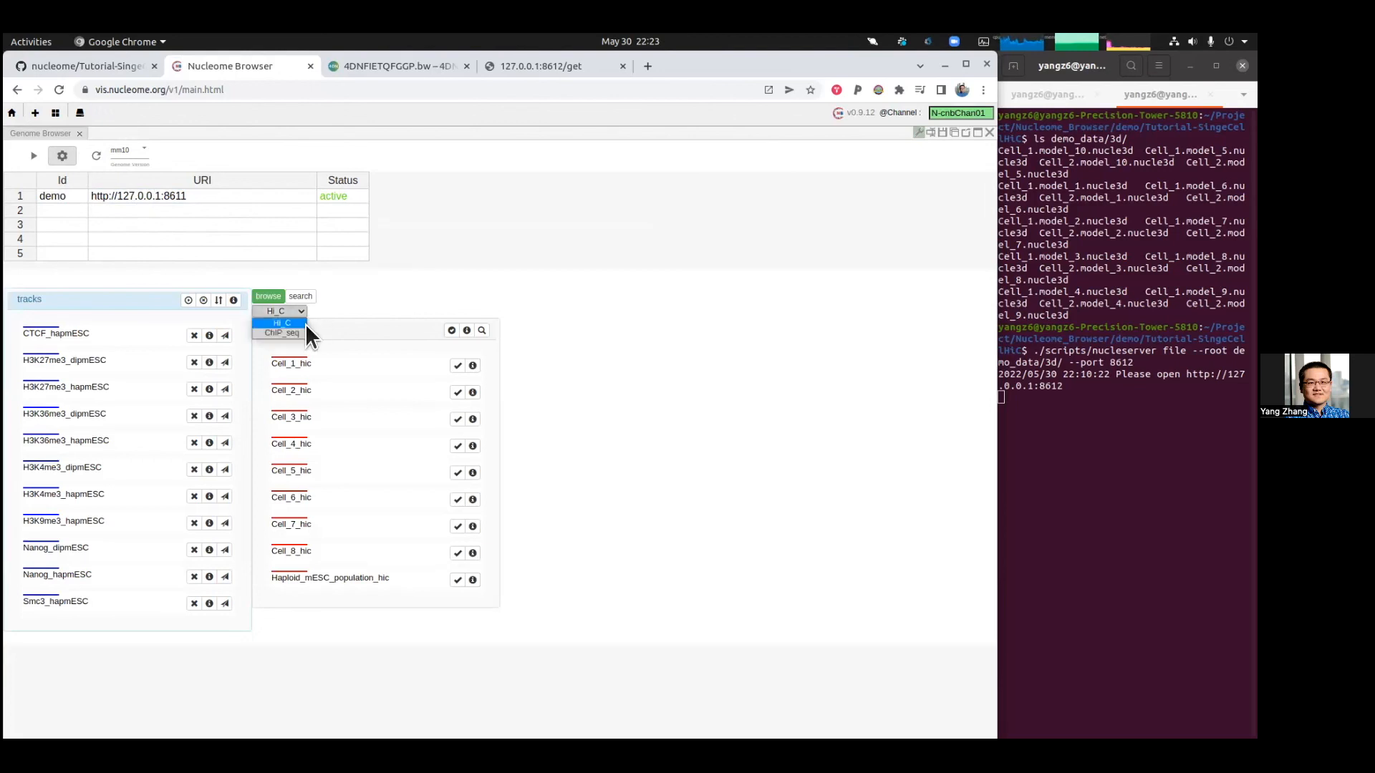
pyautogui.click(358, 299)
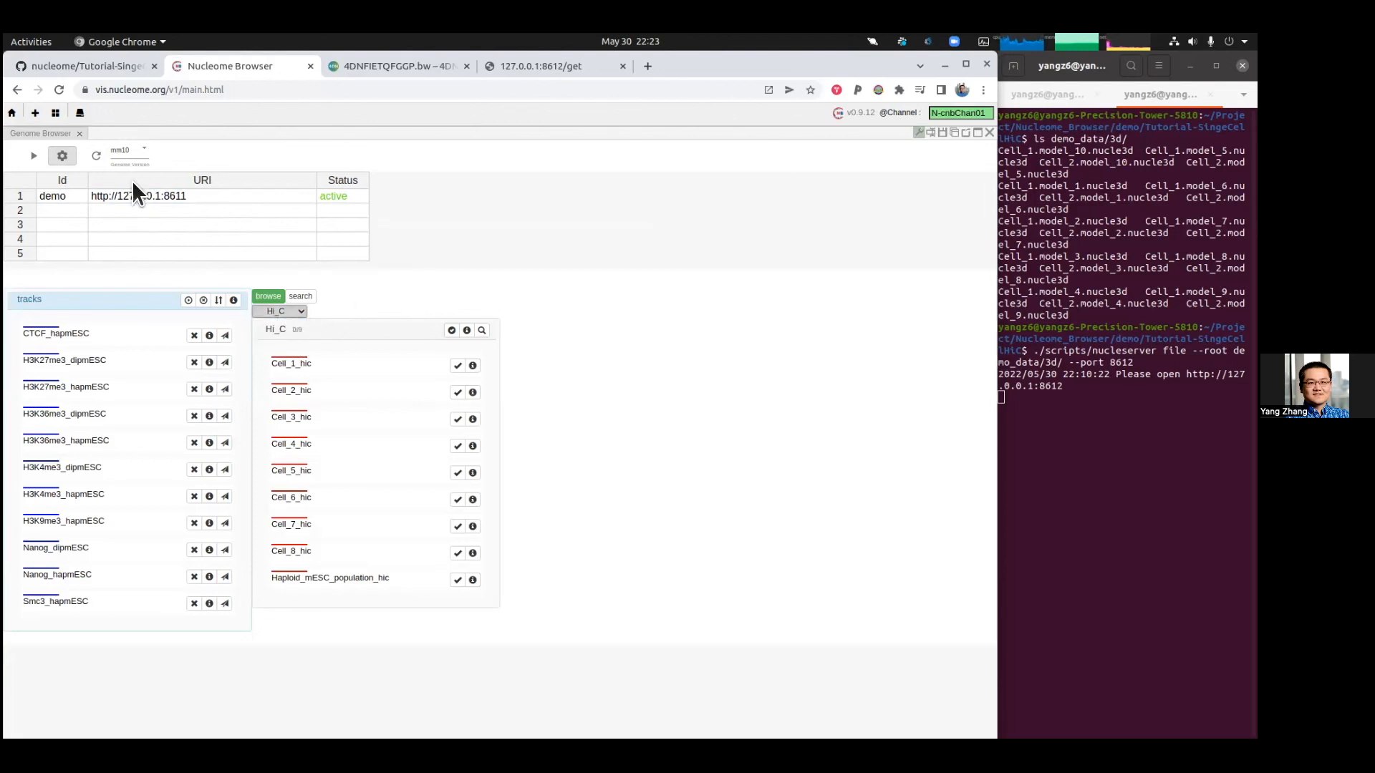
pyautogui.click(96, 209)
pyautogui.click(78, 210)
pyautogui.write('4dn')
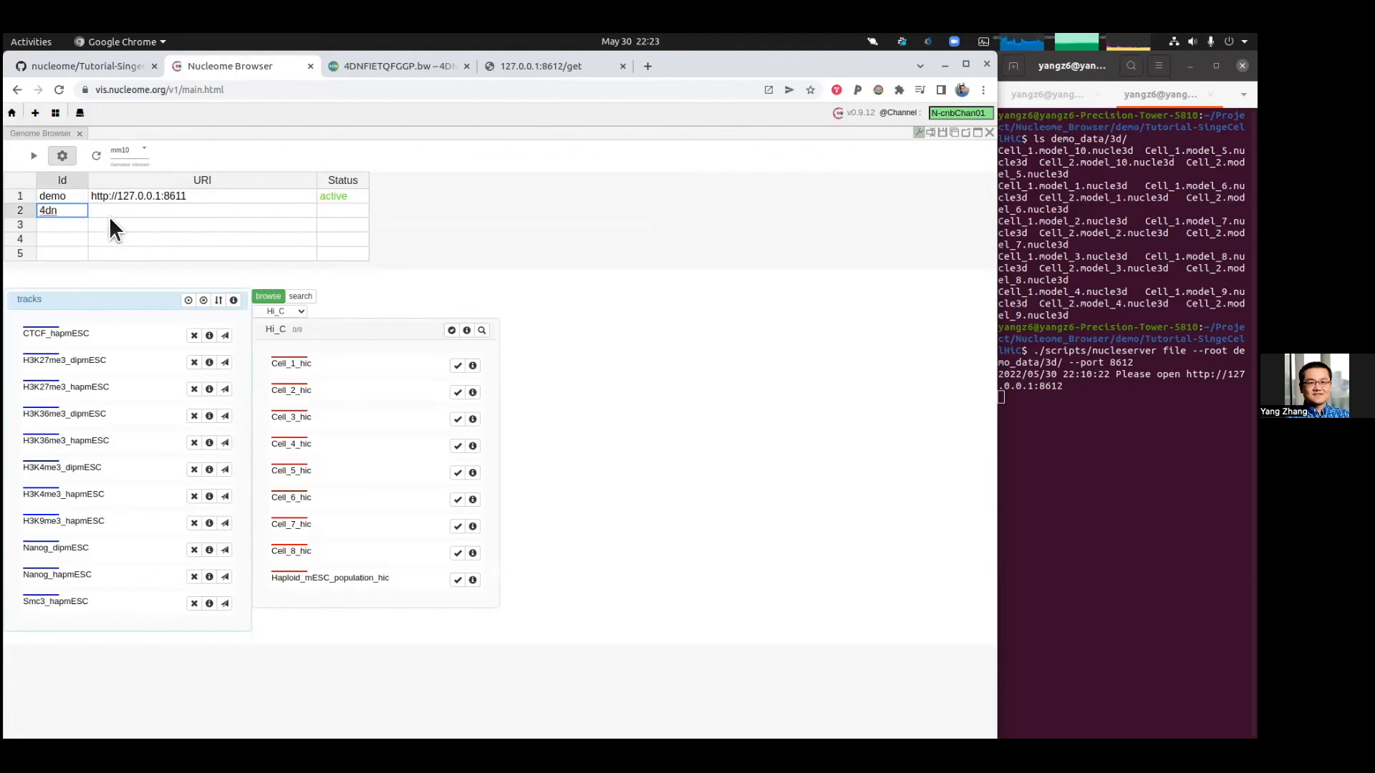
pyautogui.click(111, 212)
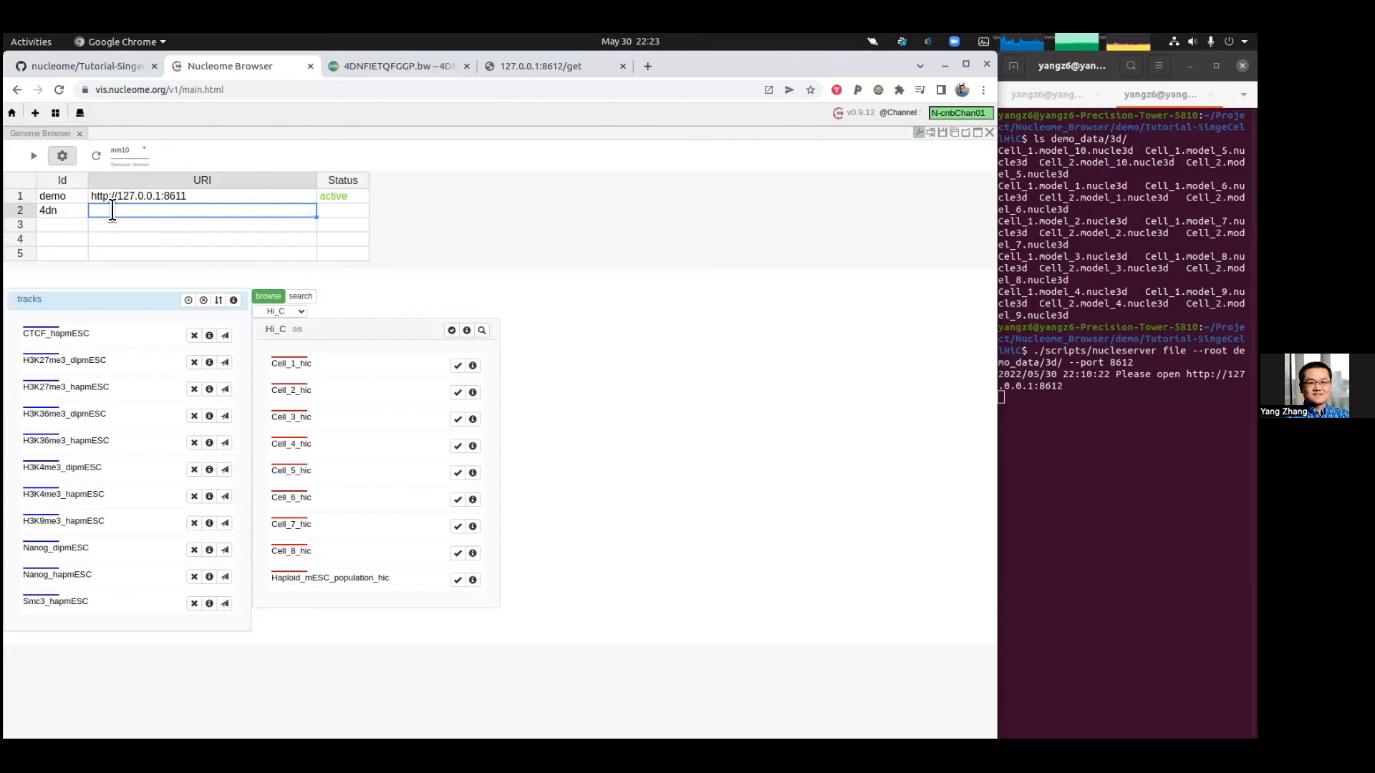
pyautogui.write('/d/porta')
pyautogui.click(96, 158)
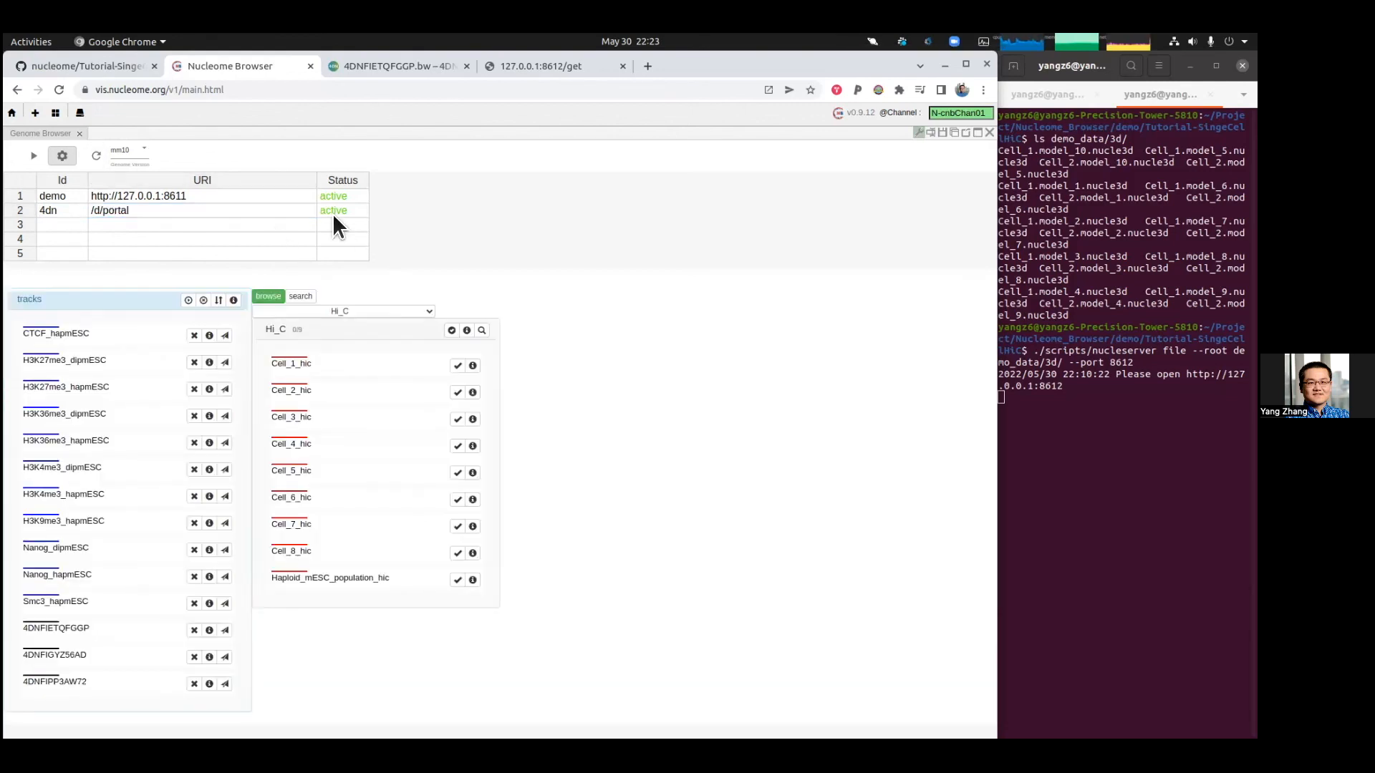
# Step: Open the dataset list and scroll through the available datasets
pyautogui.click(389, 312)
pyautogui.scroll(-2, 367, 451)
pyautogui.scroll(-1, 373, 424)
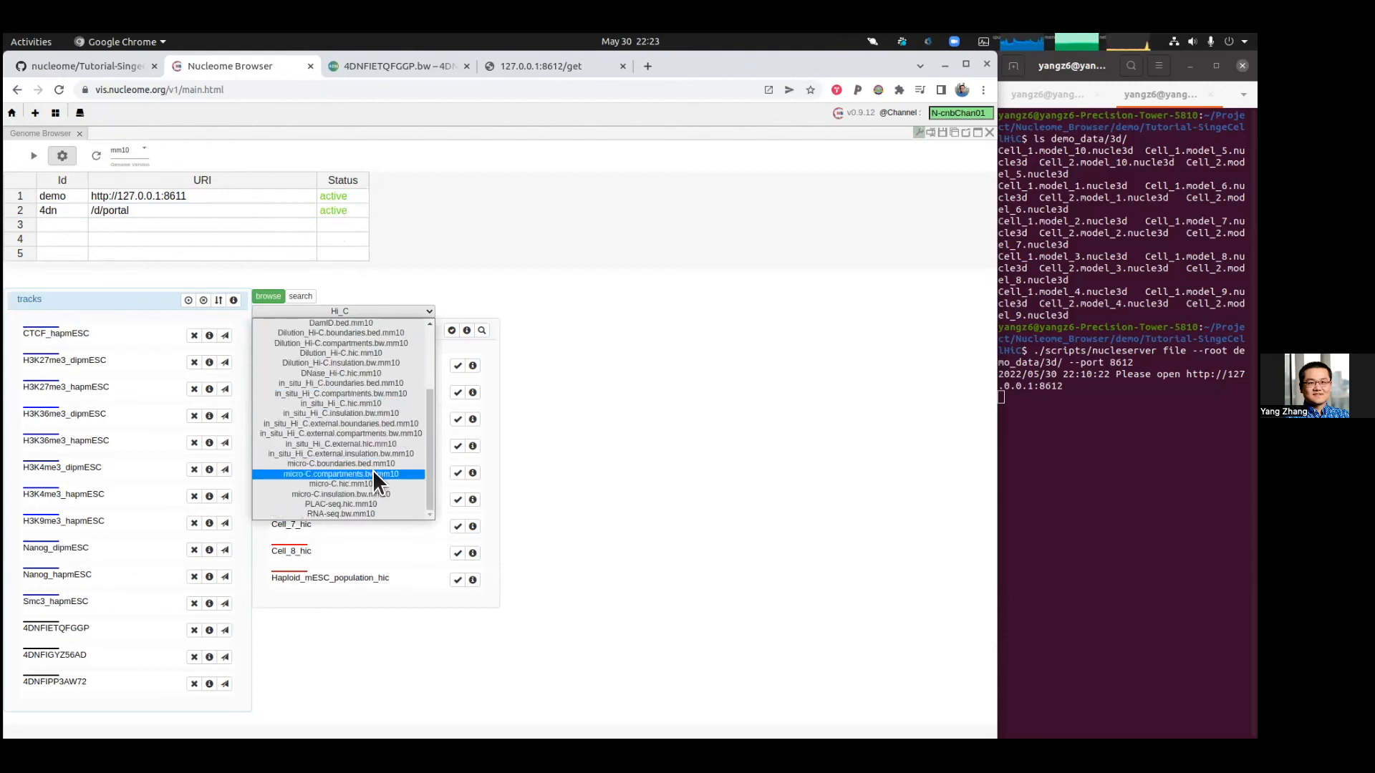
pyautogui.click(635, 371)
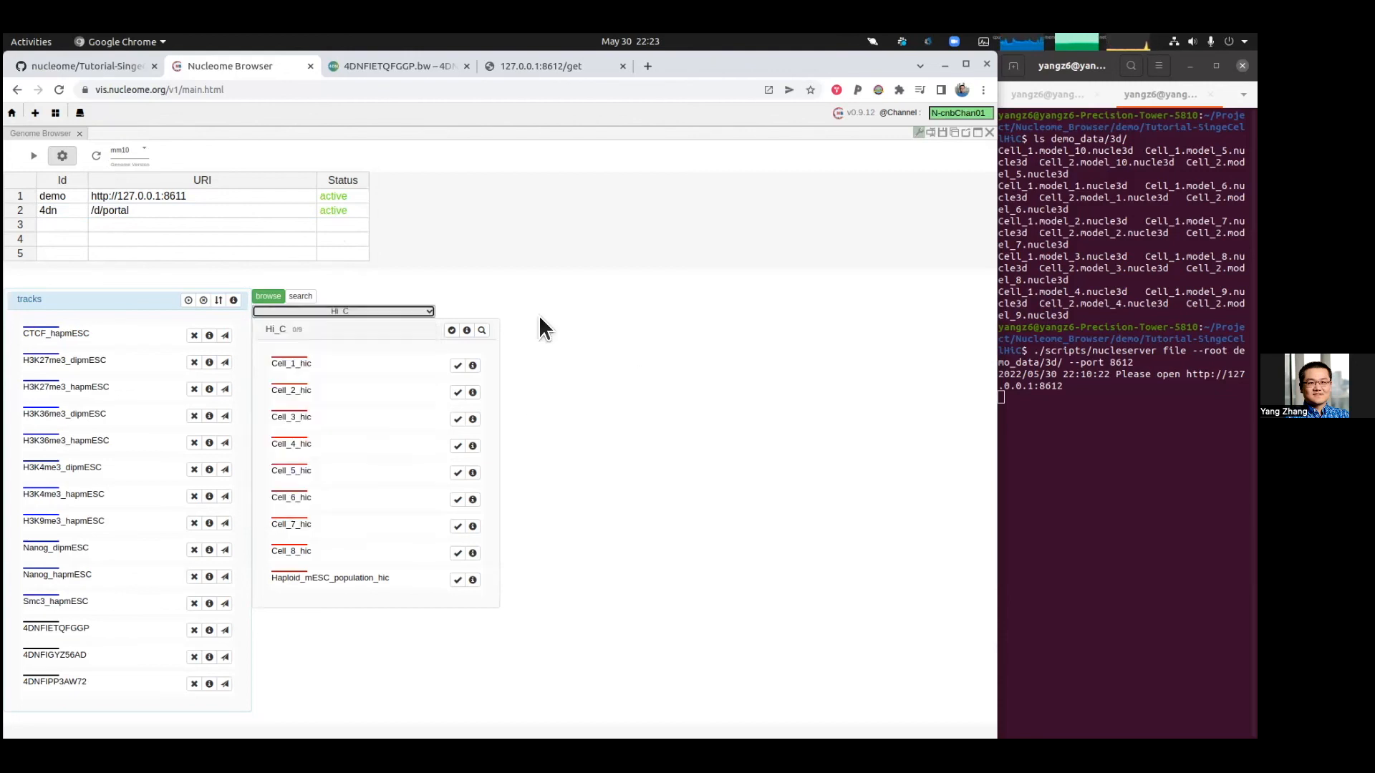
# Step: Return to the track view and set the scatter chart's y axis to 4DNFIPP3AW72
pyautogui.click(32, 156)
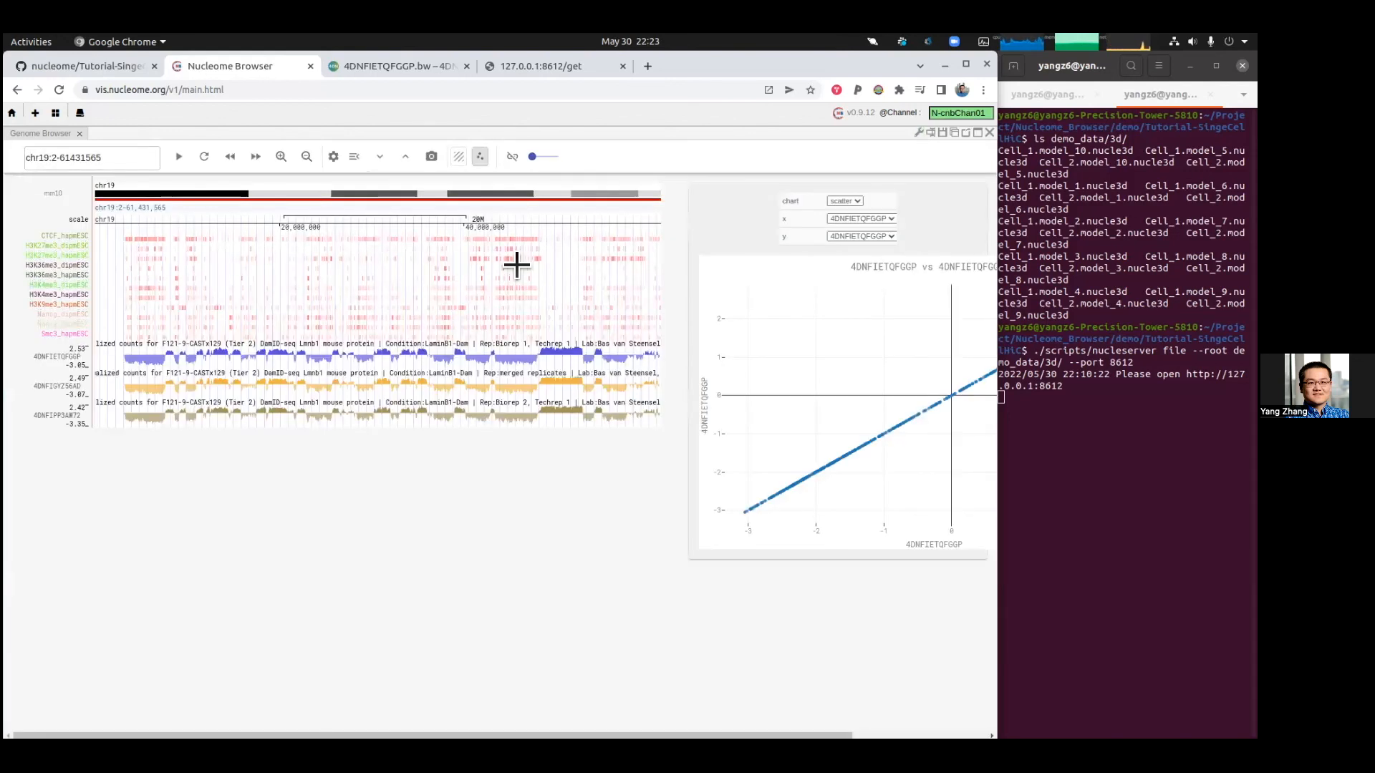
pyautogui.click(846, 235)
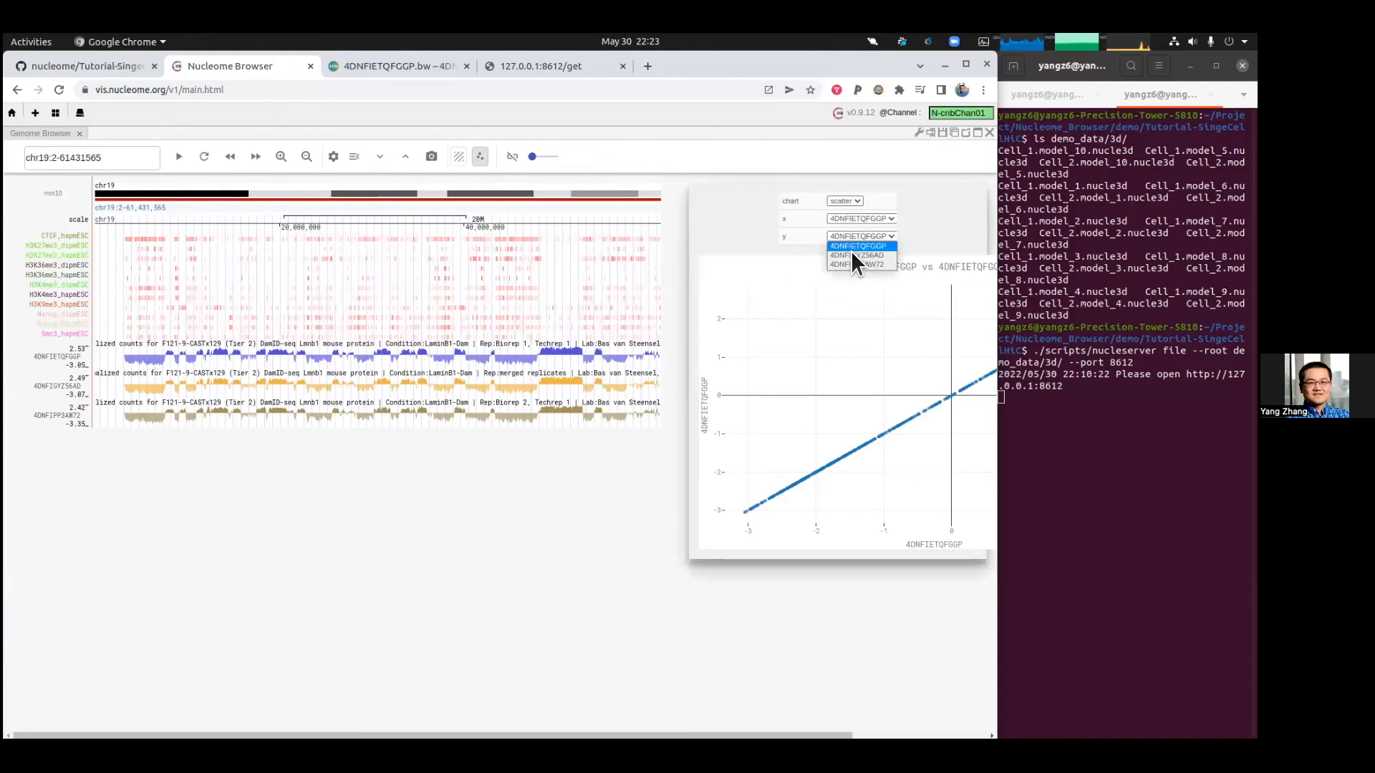
pyautogui.click(855, 260)
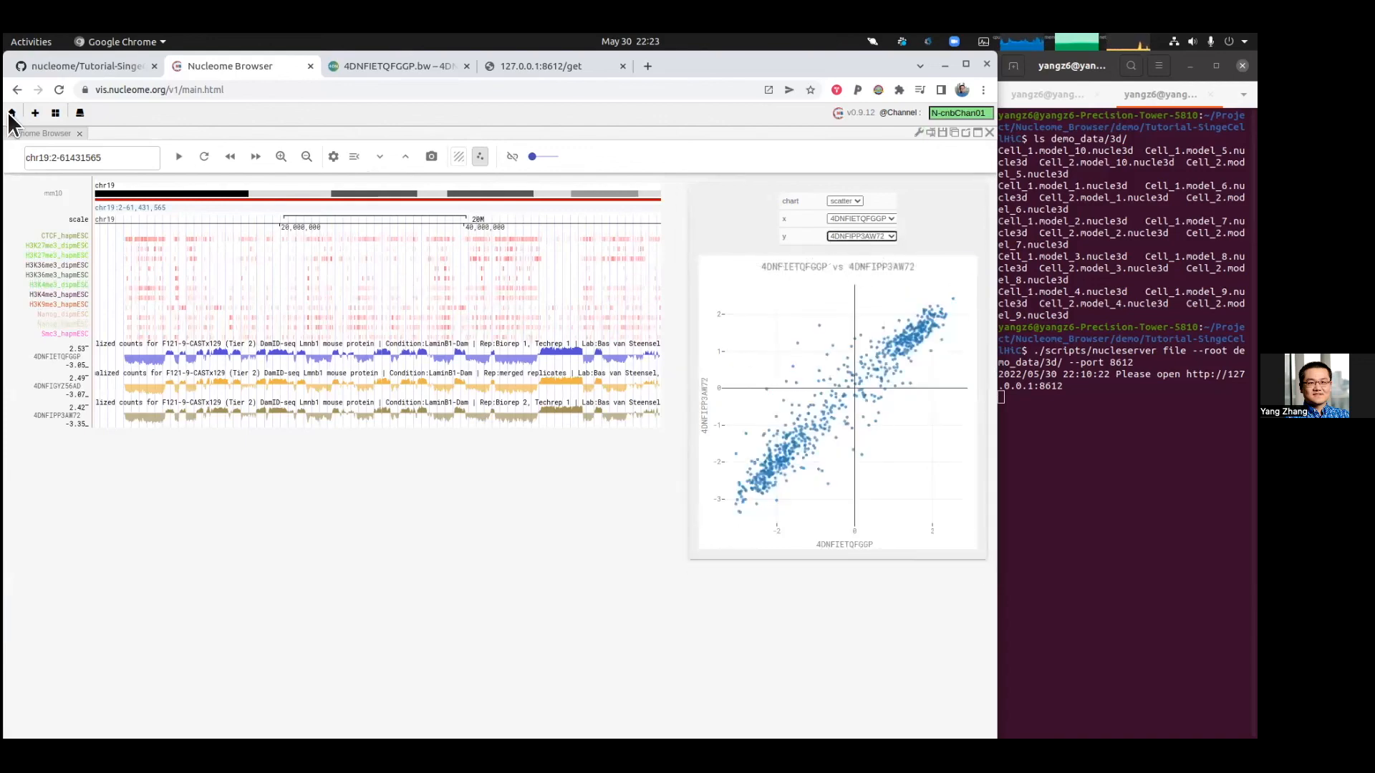
# Step: Switch to the tutorial README and scroll through it back to the table of contents
pyautogui.click(123, 65)
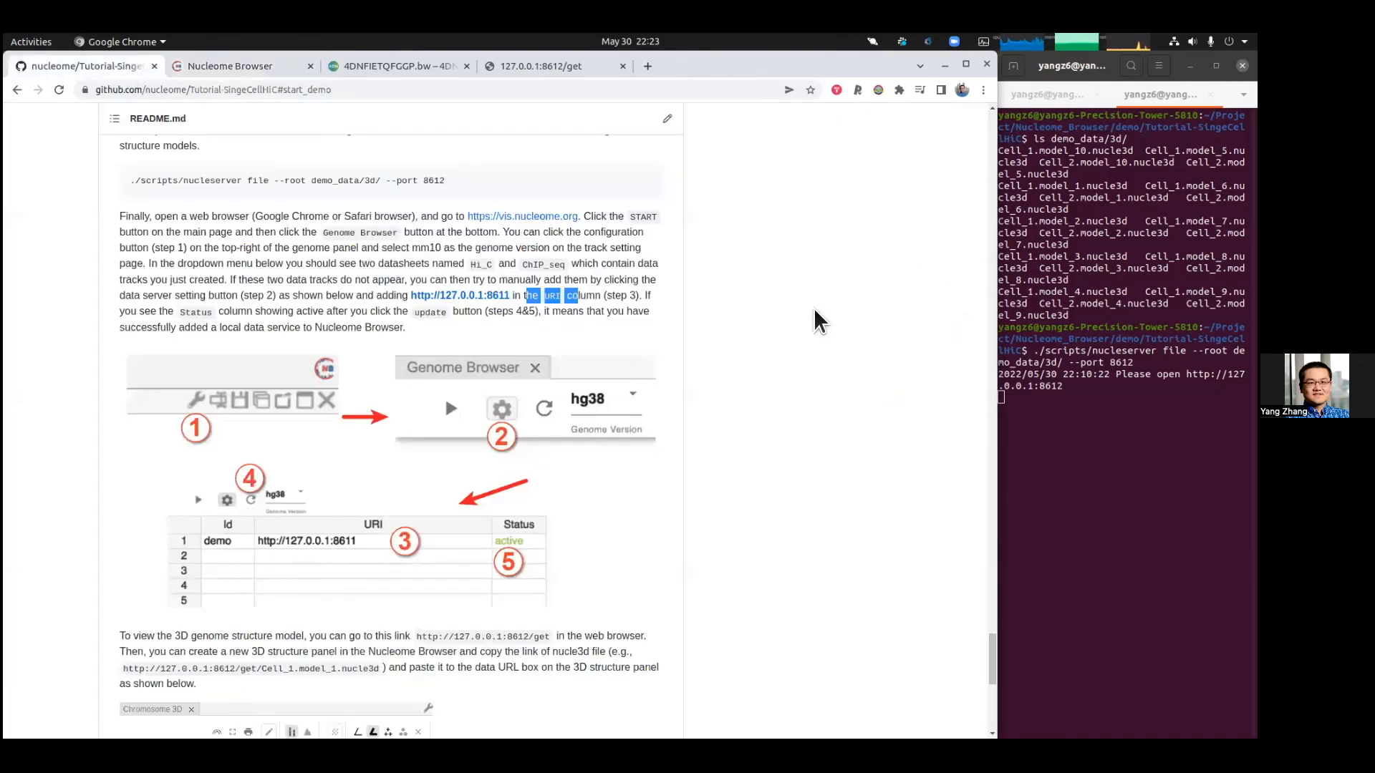
pyautogui.scroll(-3, 796, 343)
pyautogui.scroll(-3, 783, 383)
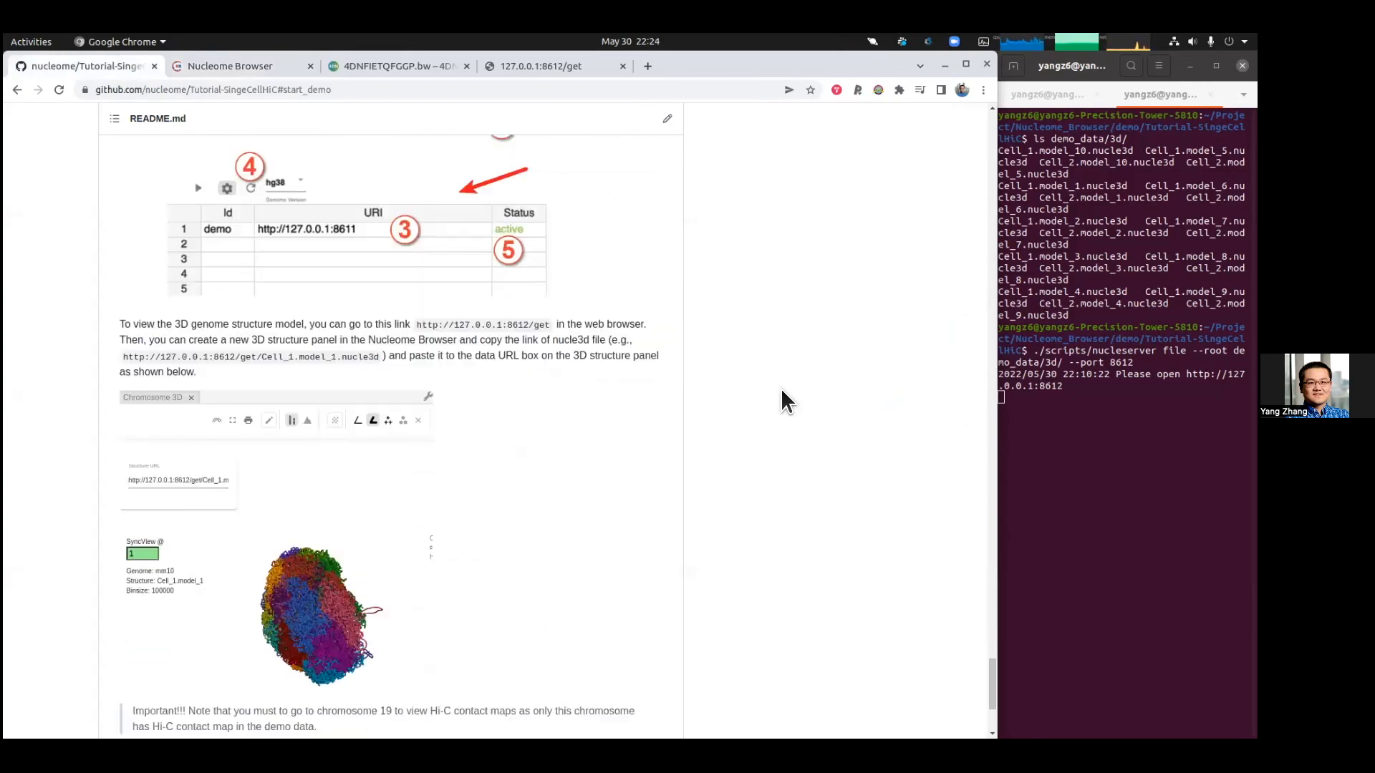
pyautogui.scroll(7, 835, 533)
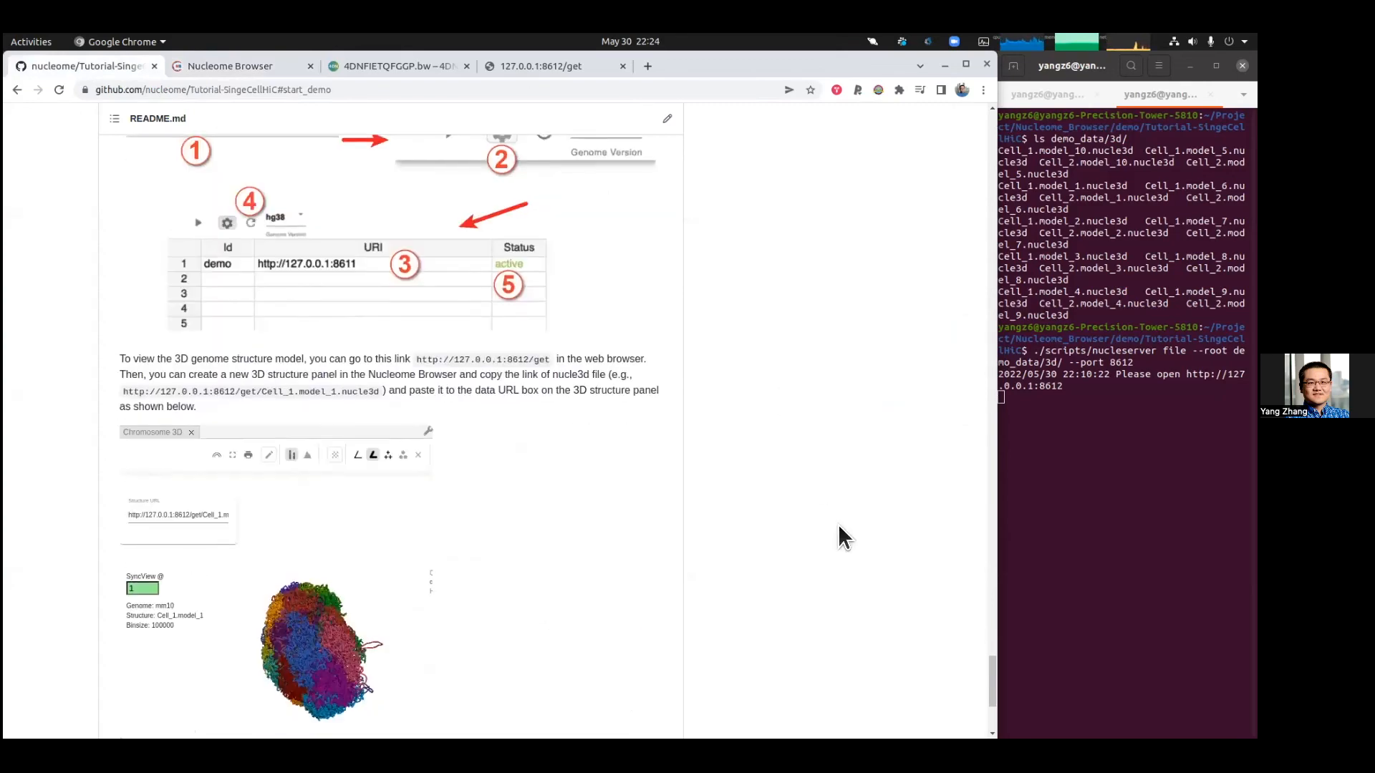
pyautogui.scroll(6, 717, 384)
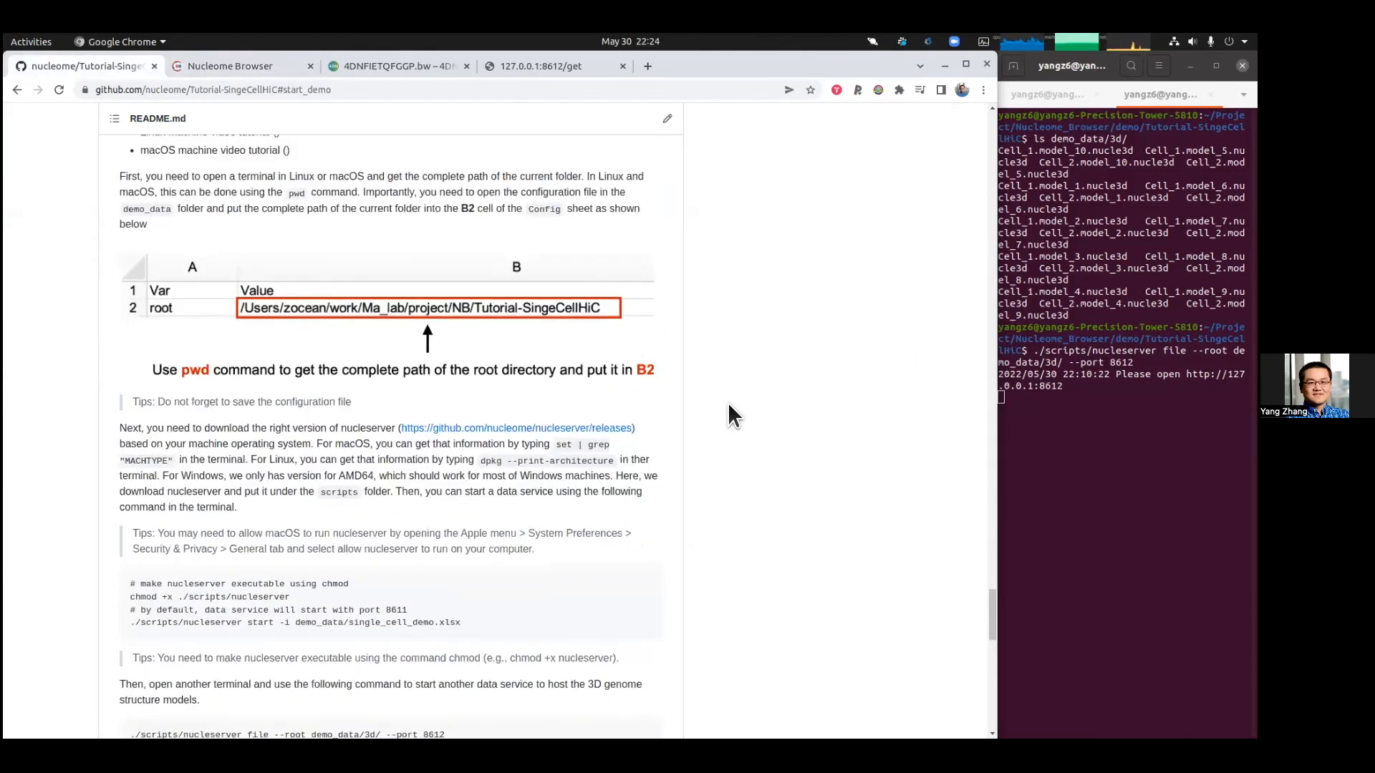
pyautogui.scroll(4, 728, 405)
pyautogui.scroll(13, 727, 402)
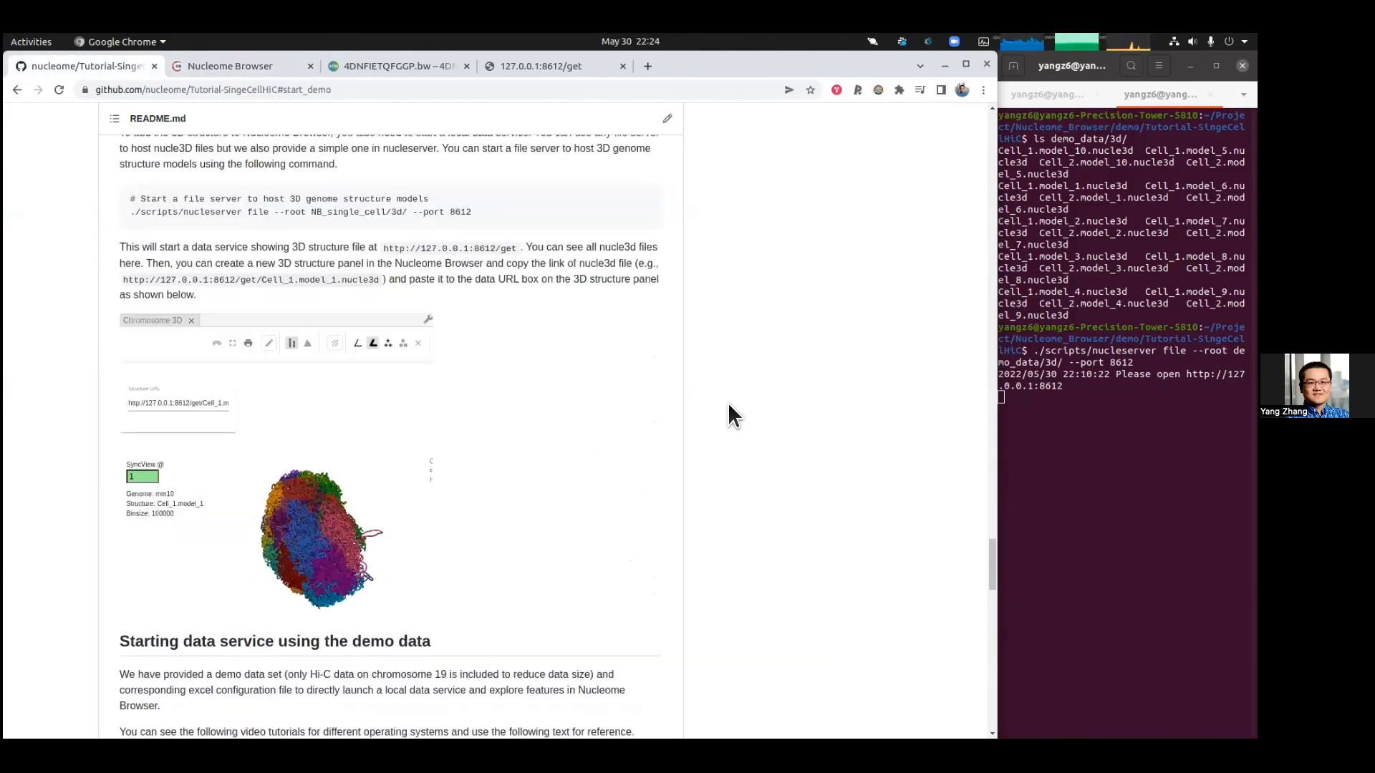
pyautogui.scroll(13, 728, 402)
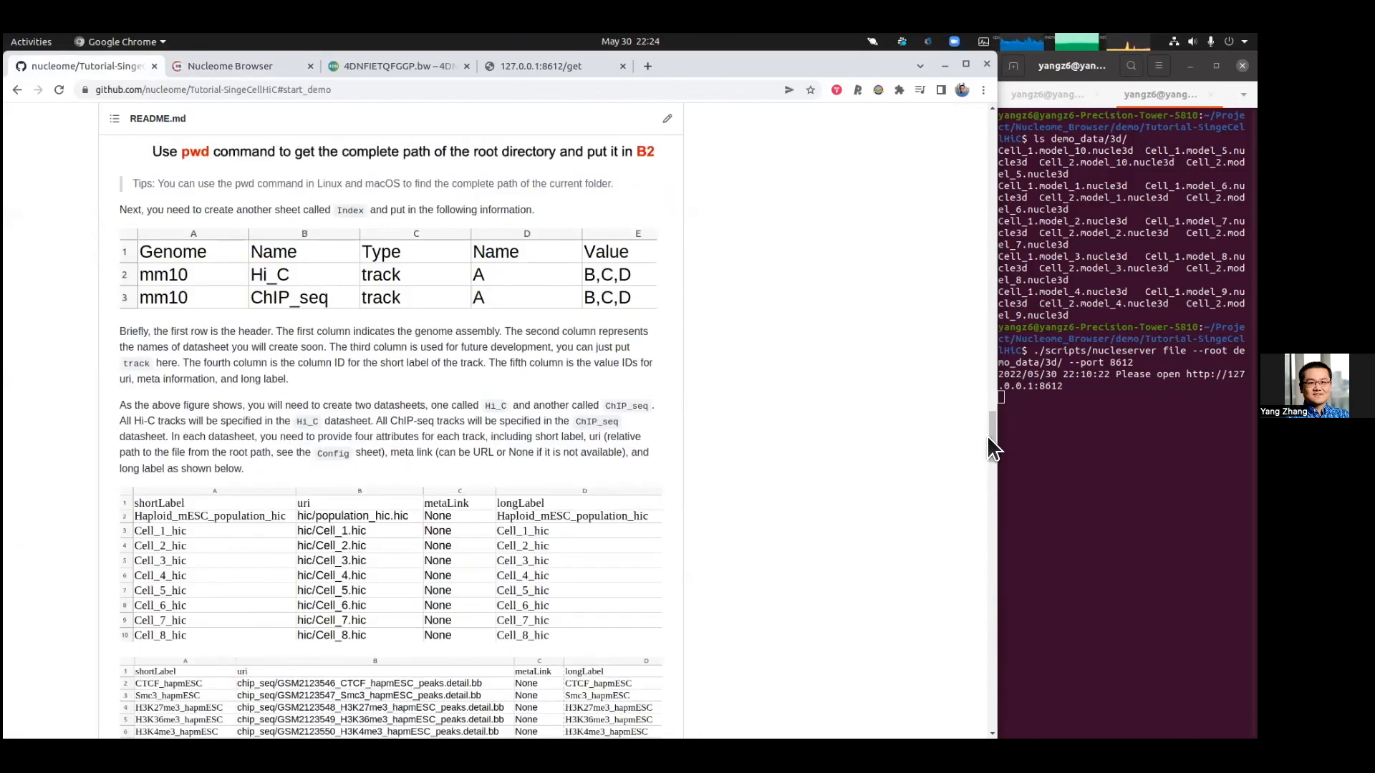
pyautogui.press('Home')
pyautogui.scroll(-3, 953, 157)
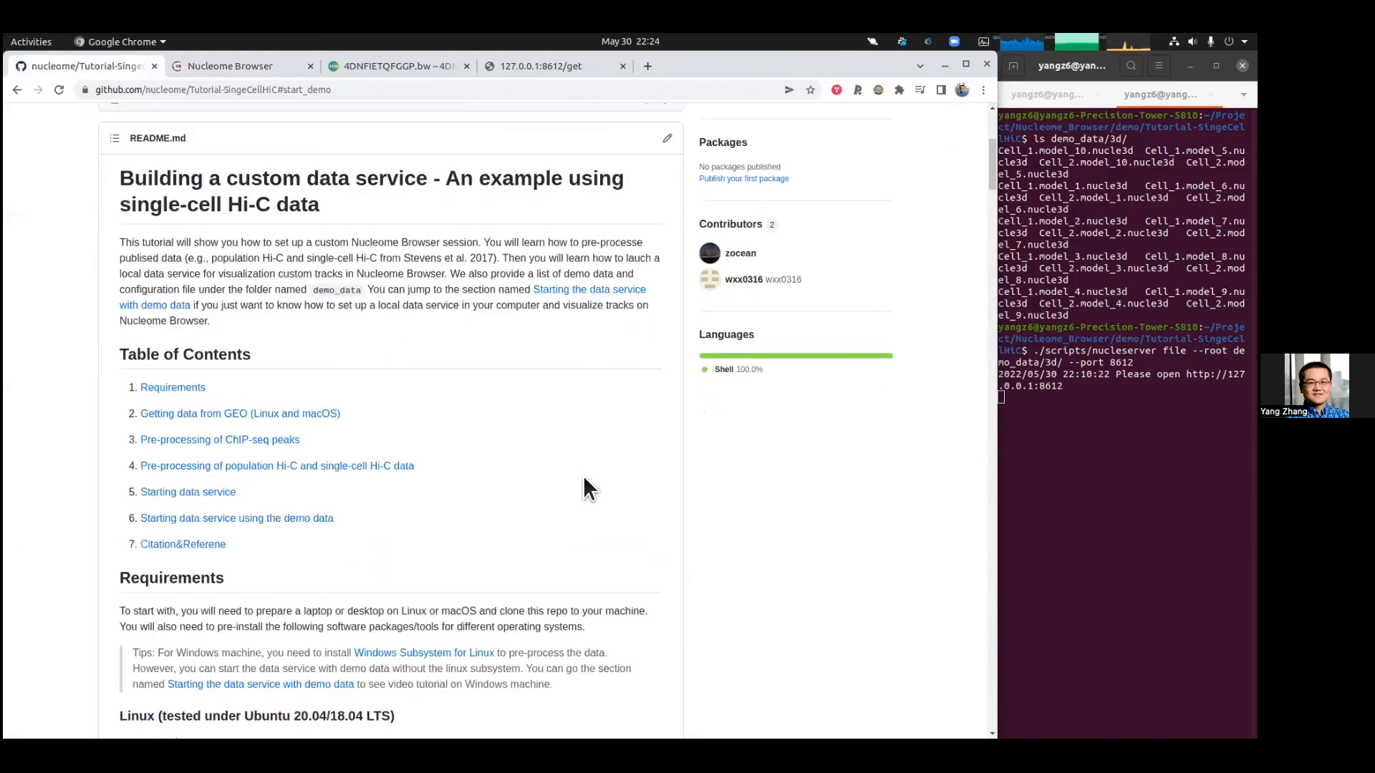
pyautogui.scroll(-4, 585, 476)
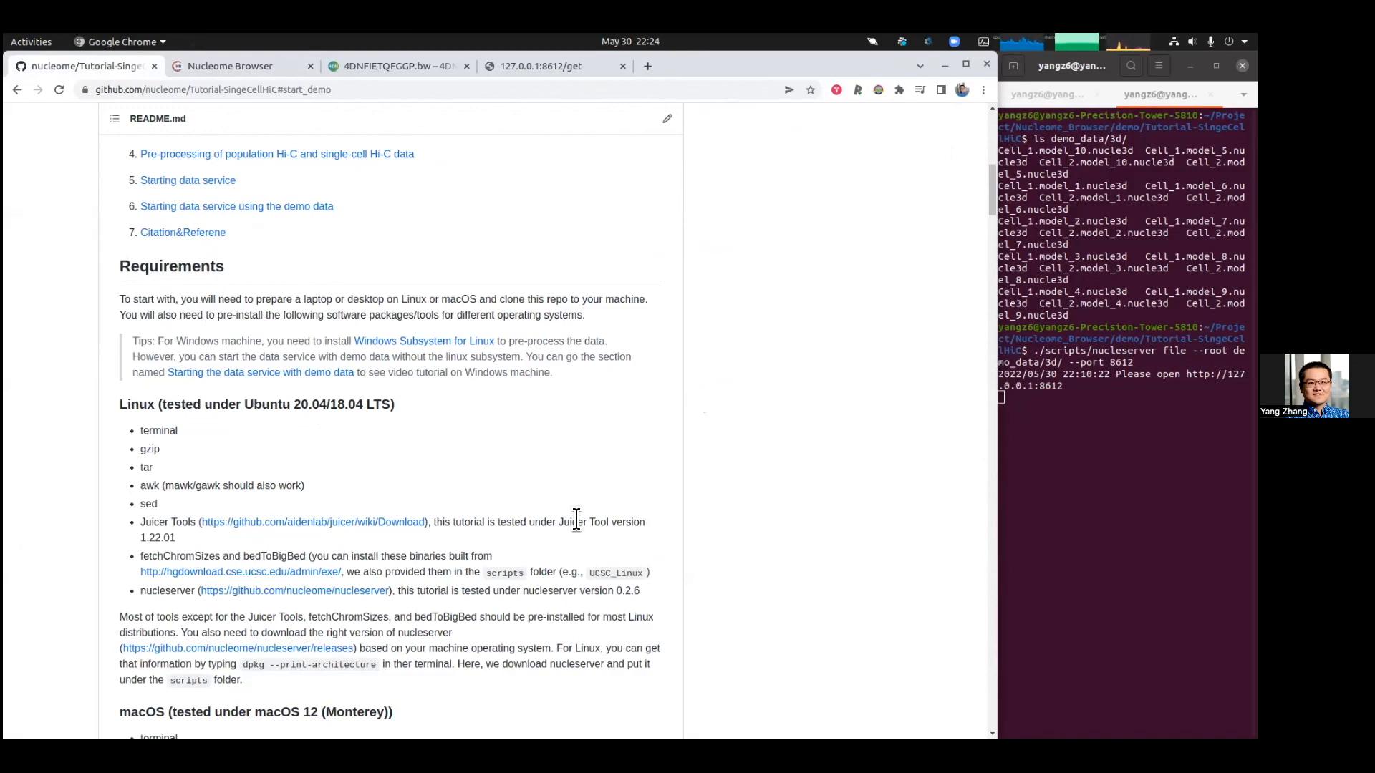
pyautogui.scroll(3, 576, 518)
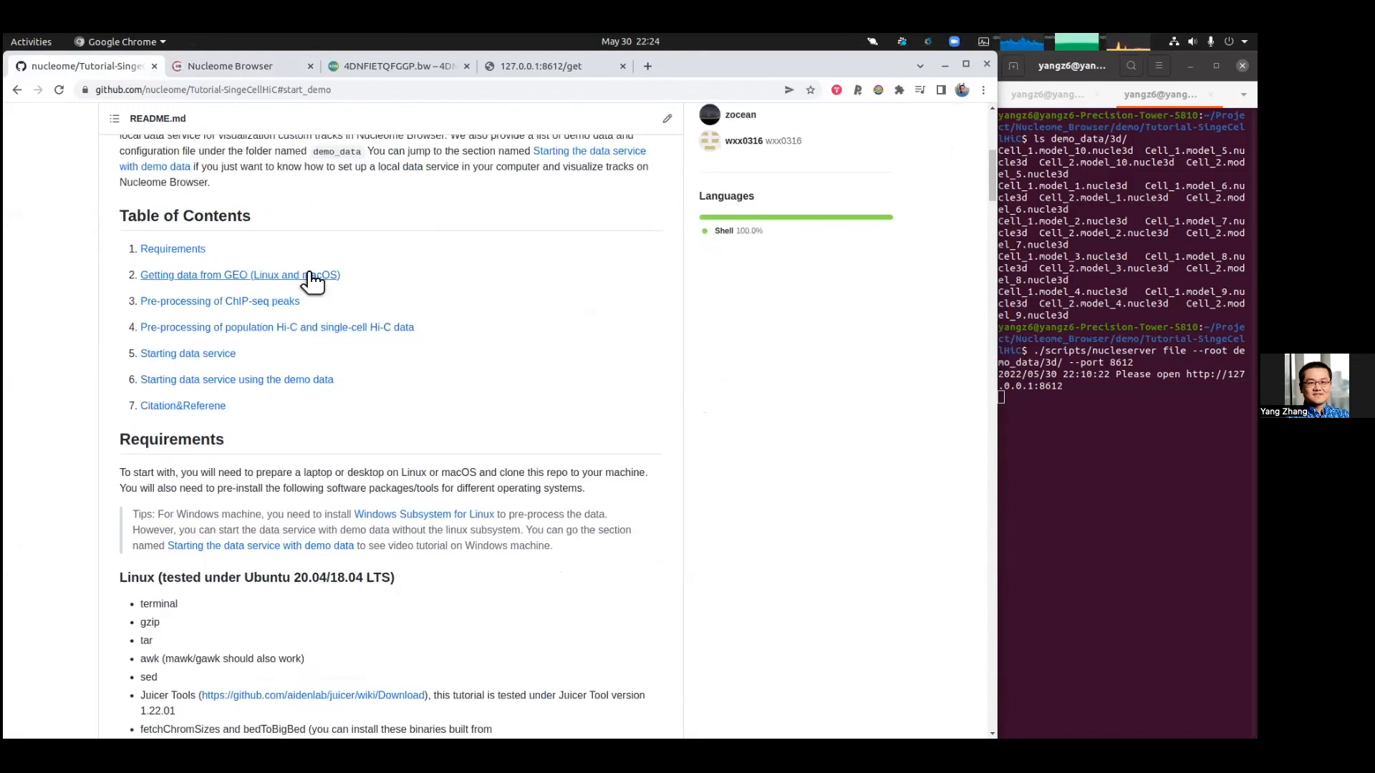